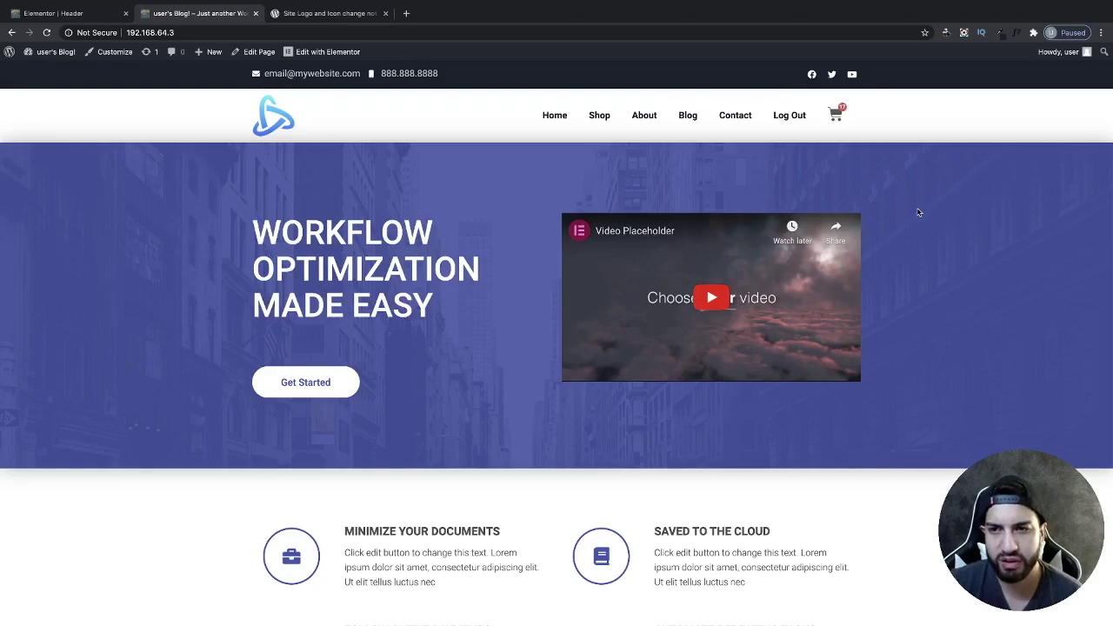
Step: Preview the home page in the browser's responsive inspector at about 419 px wide, then open and close the header's mobile menu
right_click(904, 193)
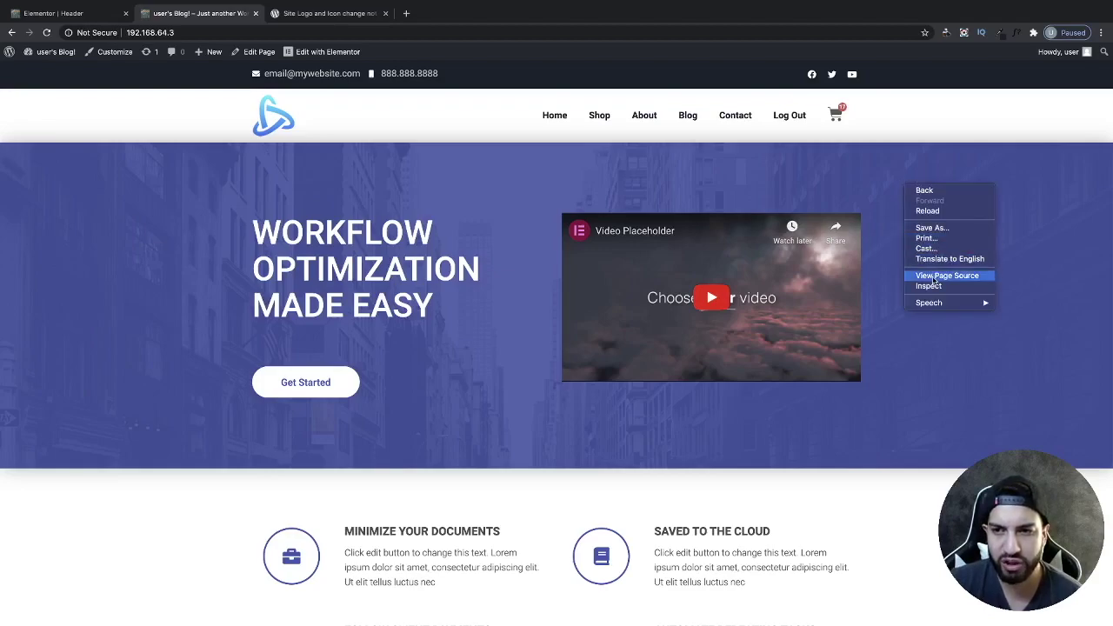
left_click(928, 286)
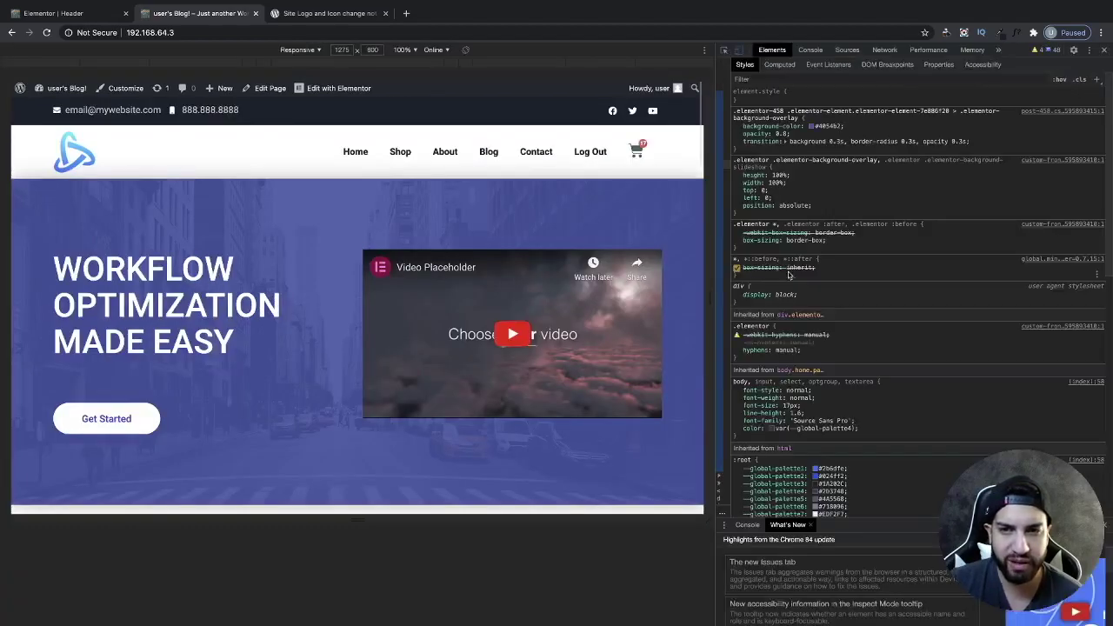
left_click_drag(709, 259, 474, 273)
left_click(424, 156)
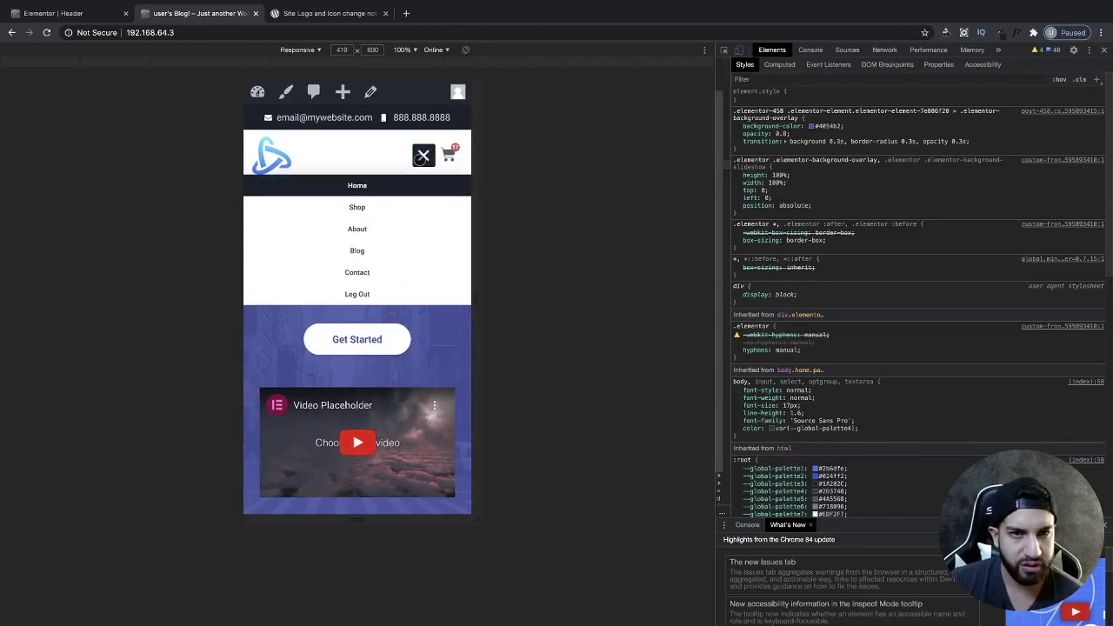
left_click(423, 156)
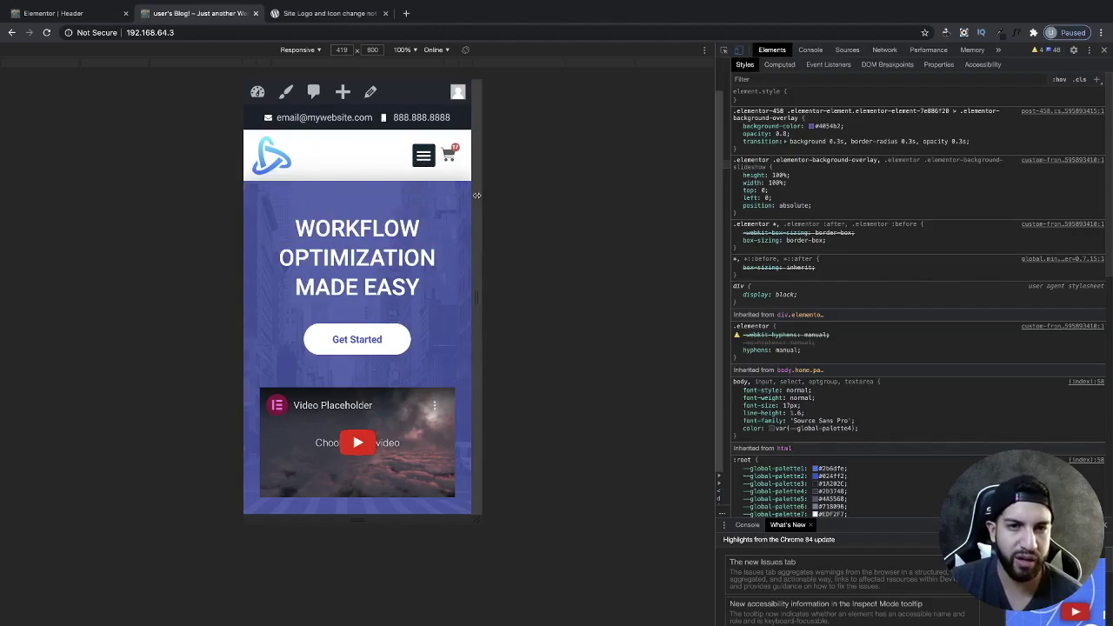
left_click_drag(478, 194, 526, 194)
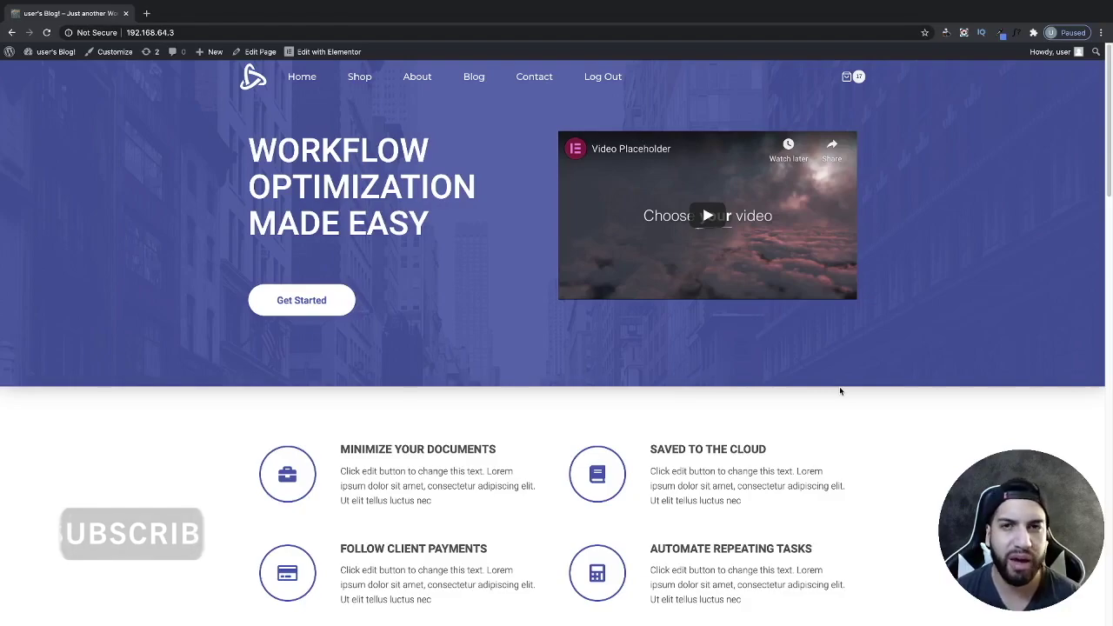
Step: Go to the WordPress dashboard and open the Theme Builder templates
mouse_move(52, 51)
left_click(37, 69)
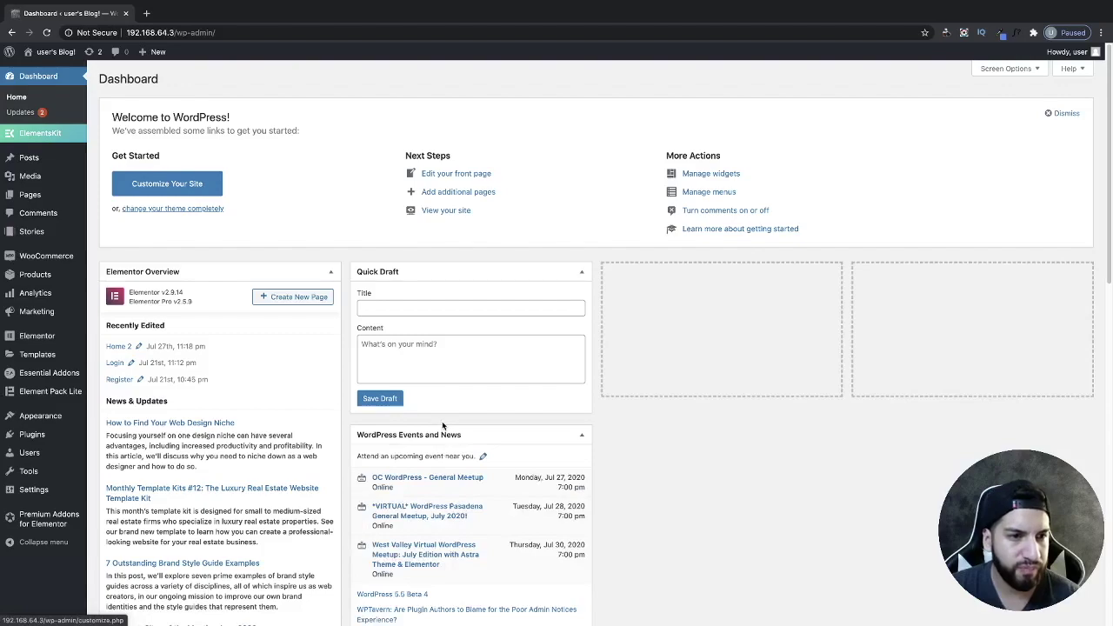
mouse_move(69, 355)
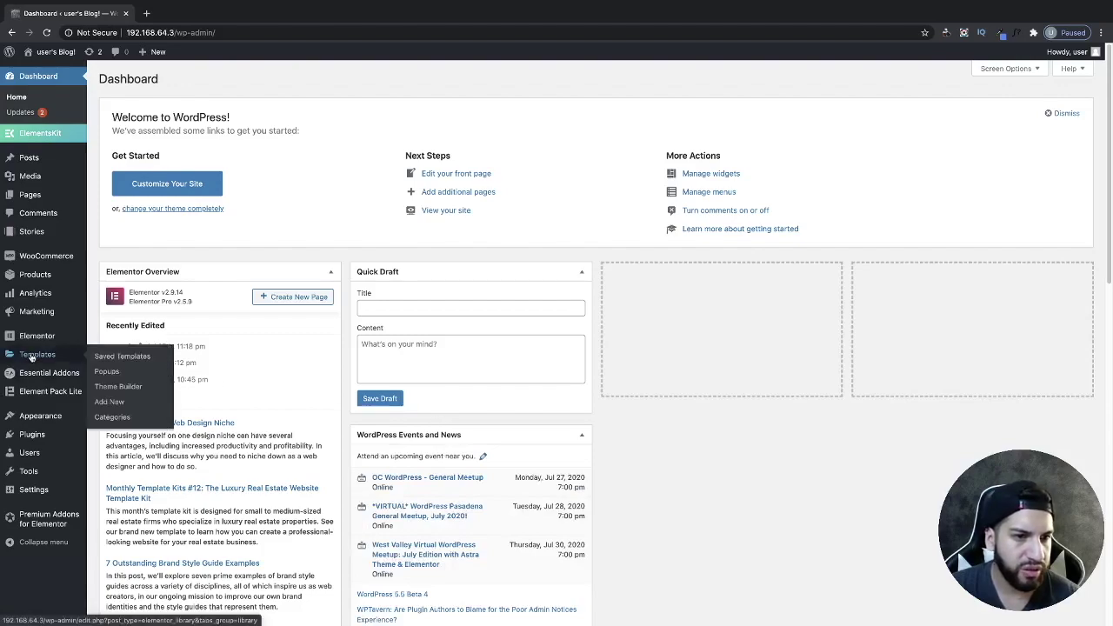
left_click(110, 387)
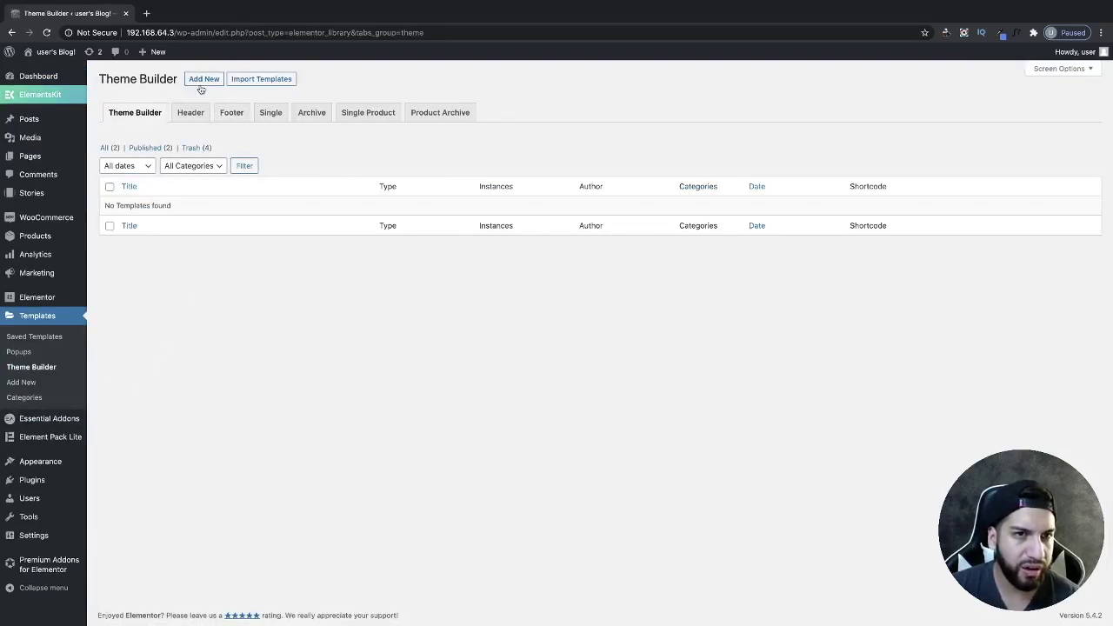
Step: Create a new template of type Header and name it "Header"
left_click(202, 79)
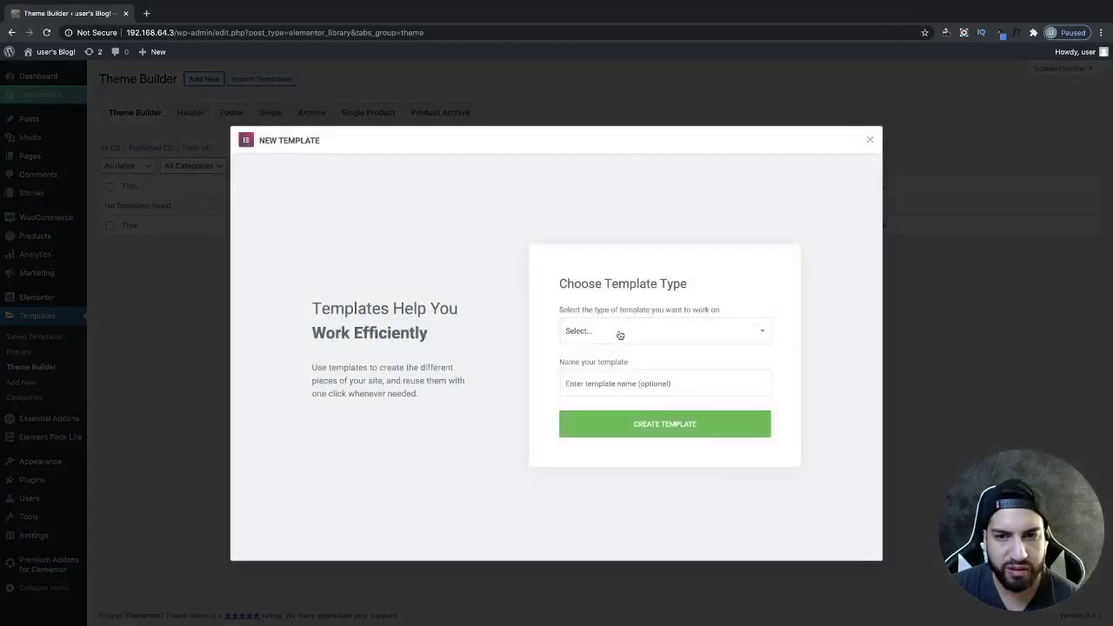
left_click(619, 331)
left_click(611, 375)
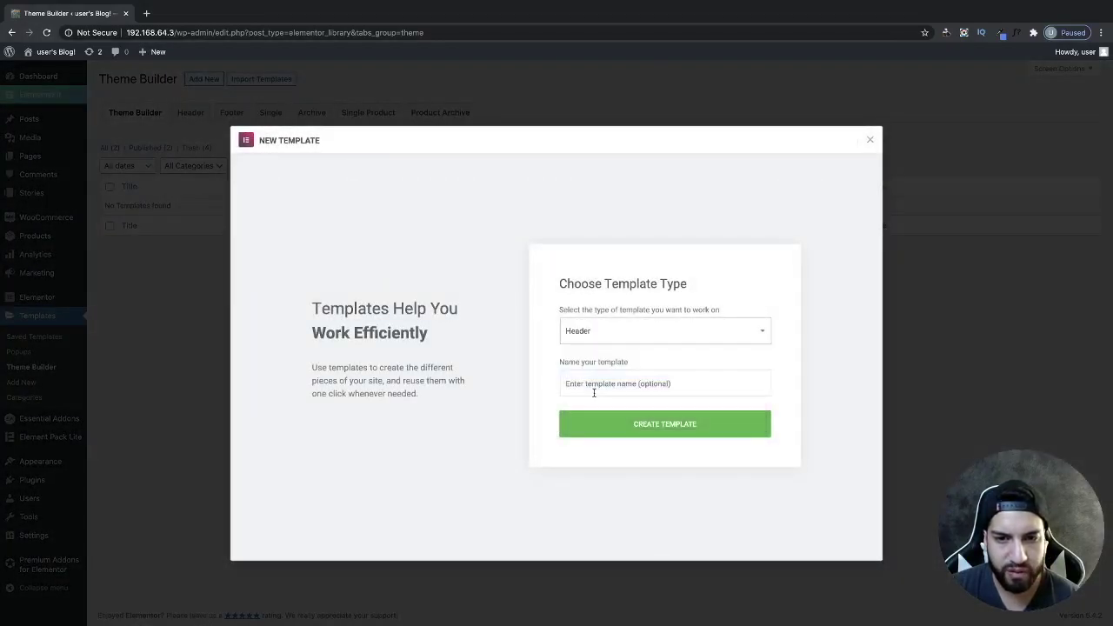
left_click(595, 392)
type("Header")
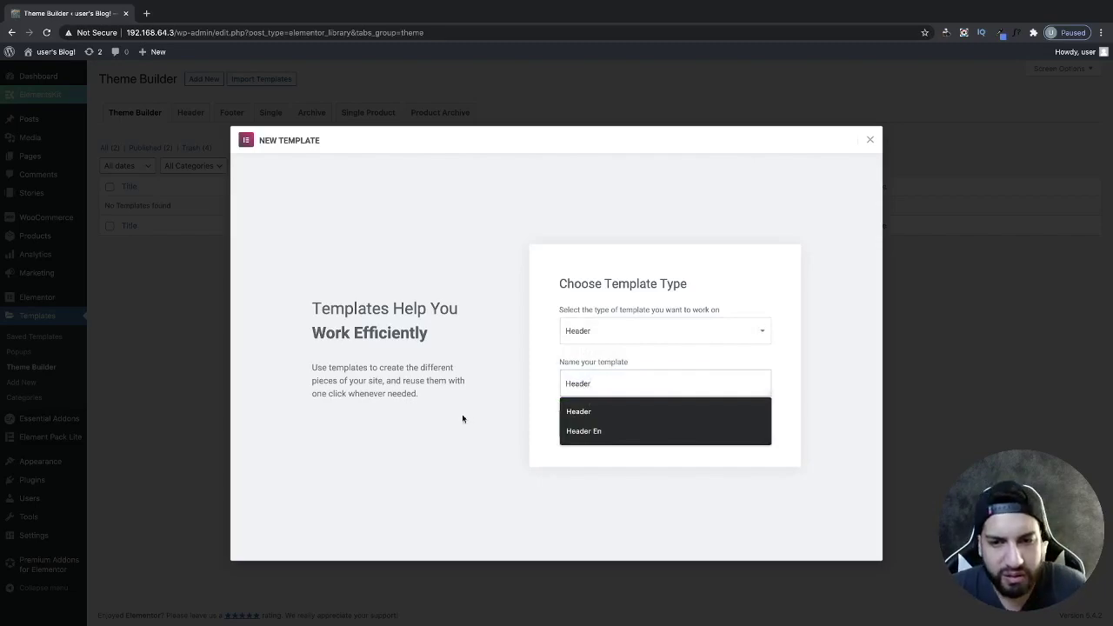
left_click(463, 419)
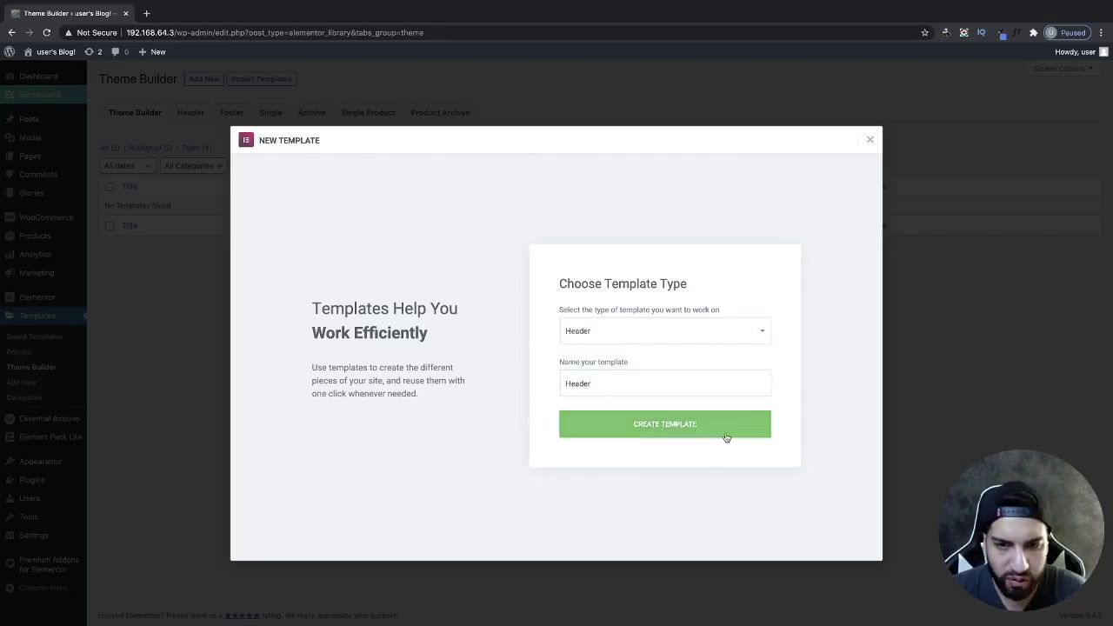
left_click(664, 429)
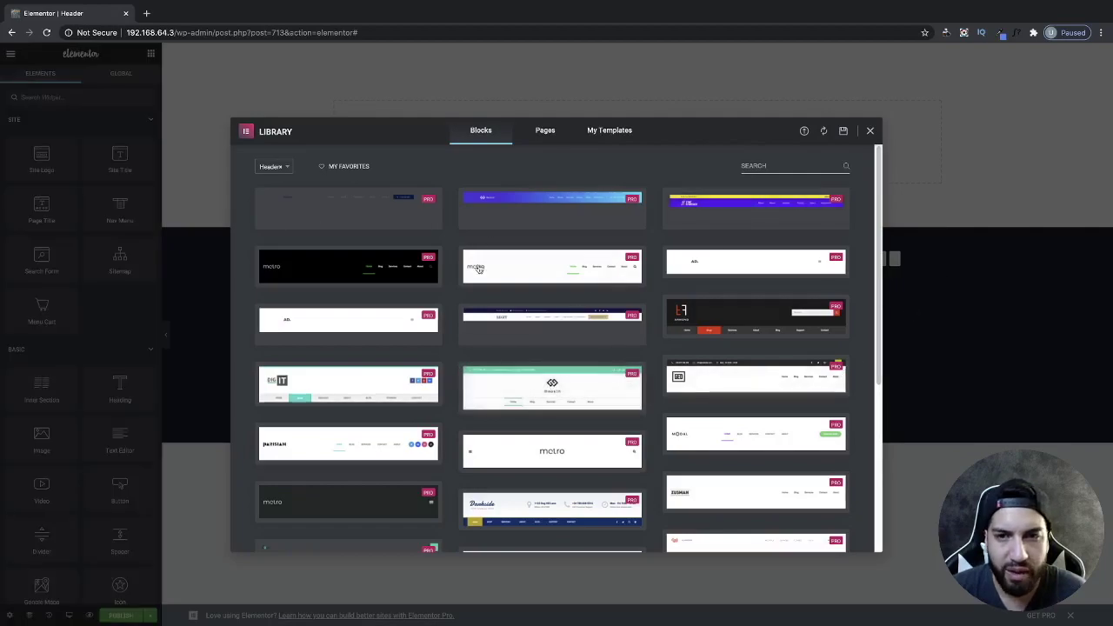
Step: Dismiss the block library, add a section with three equal columns and place a Site Logo widget in its first column
left_click(870, 131)
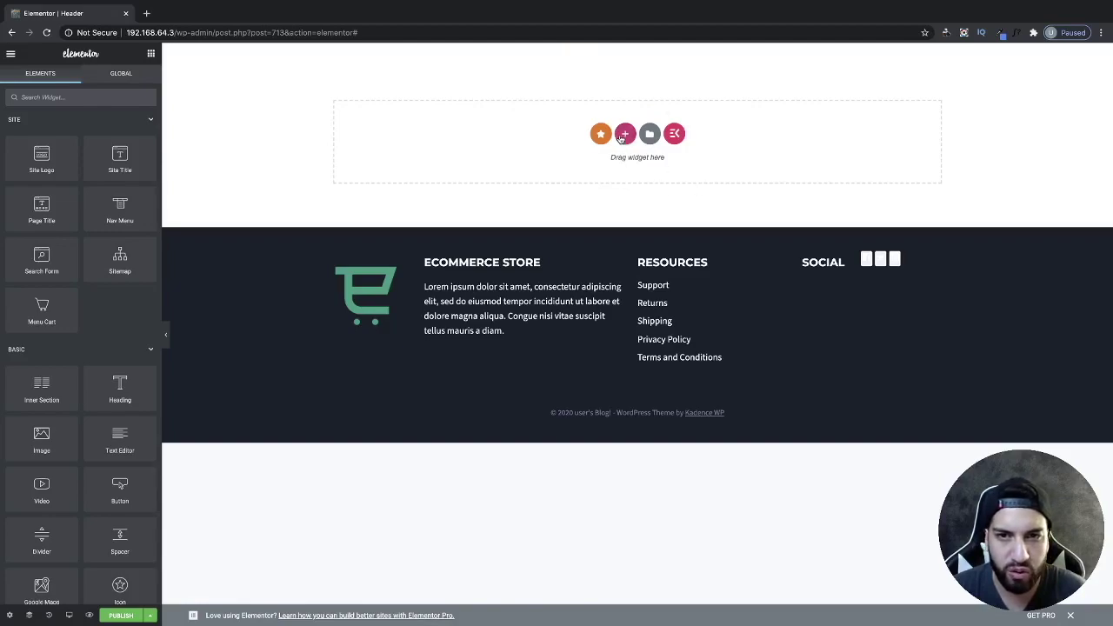
left_click(622, 137)
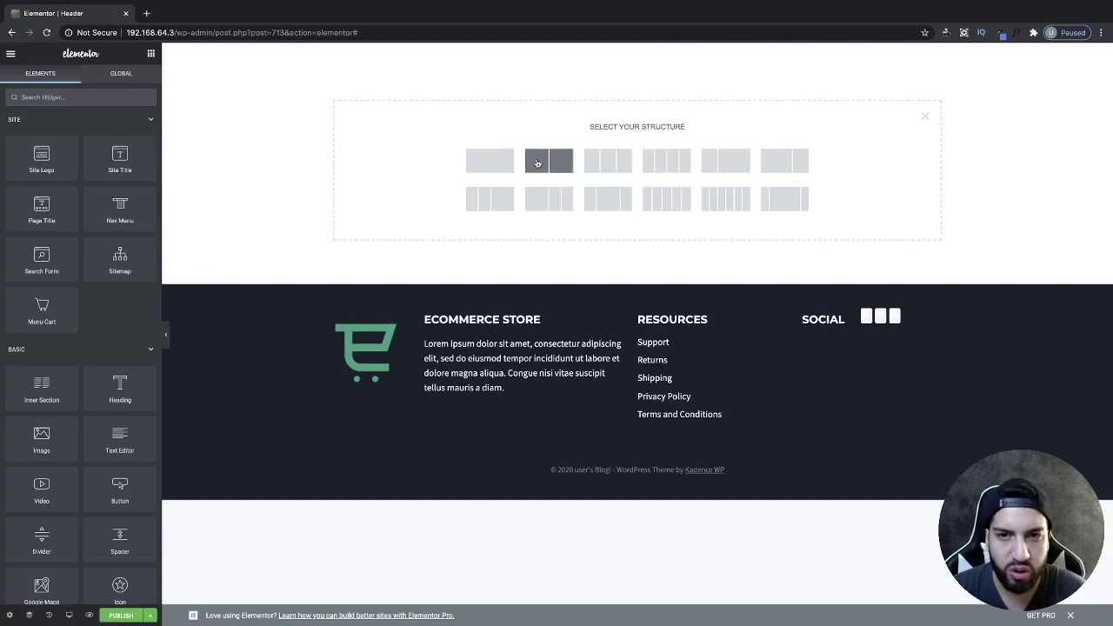
left_click(610, 163)
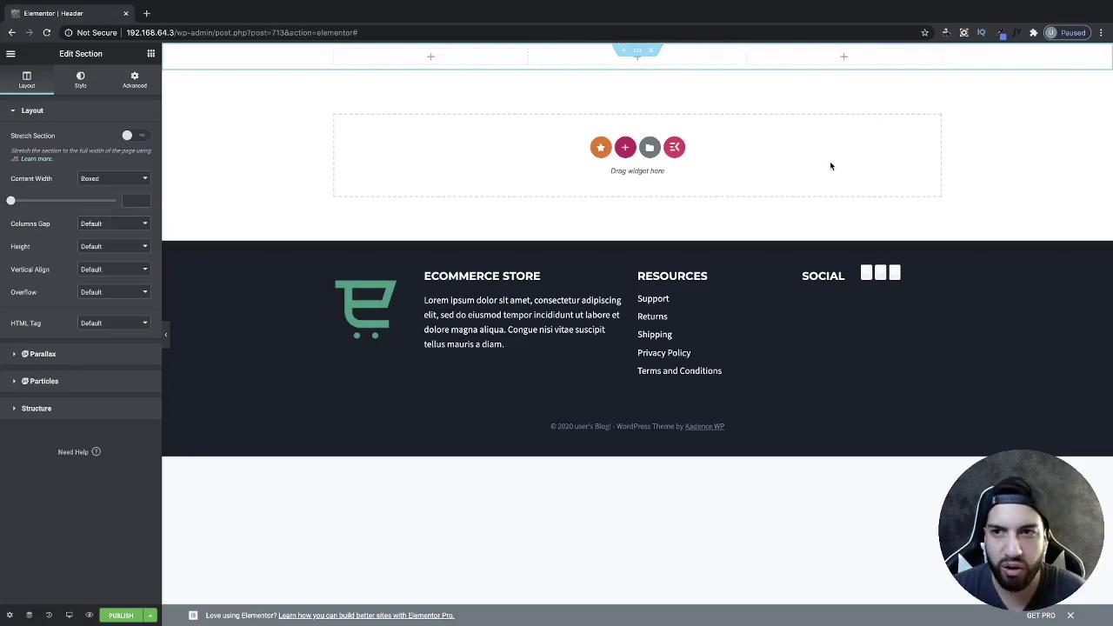
left_click(152, 53)
left_click_drag(50, 153, 426, 57)
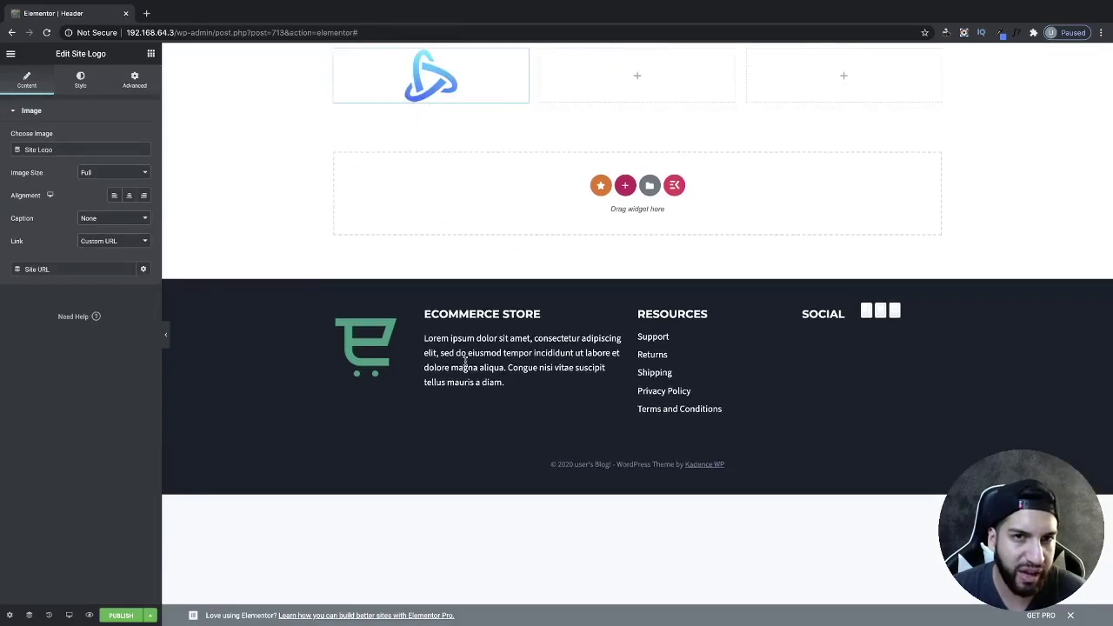
Step: Publish the header template without adding display conditions and view it live
left_click(122, 615)
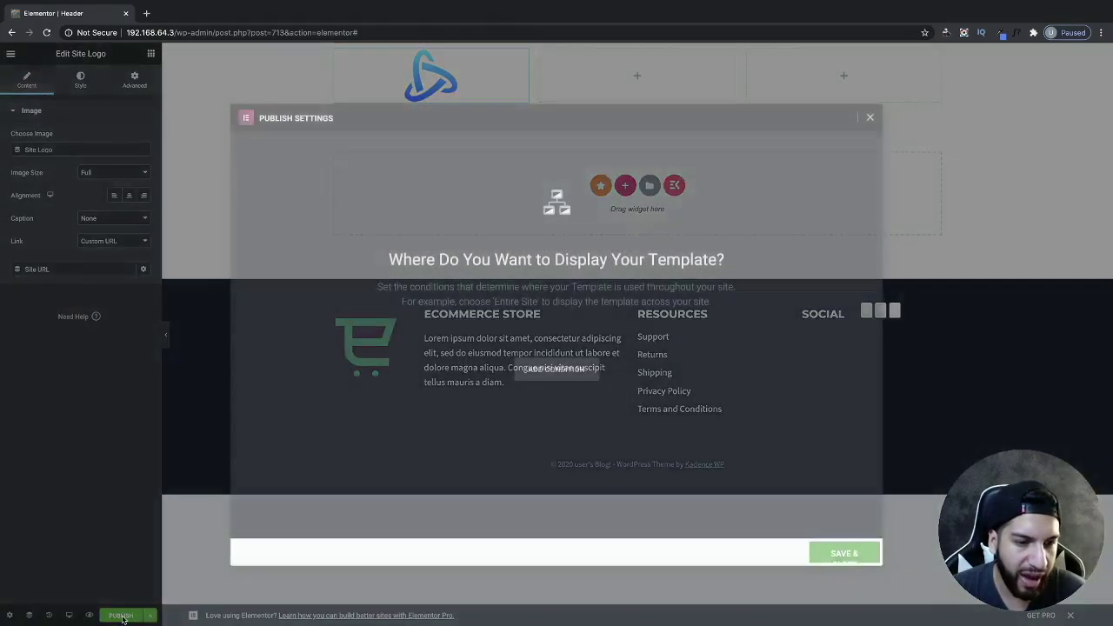
left_click(852, 555)
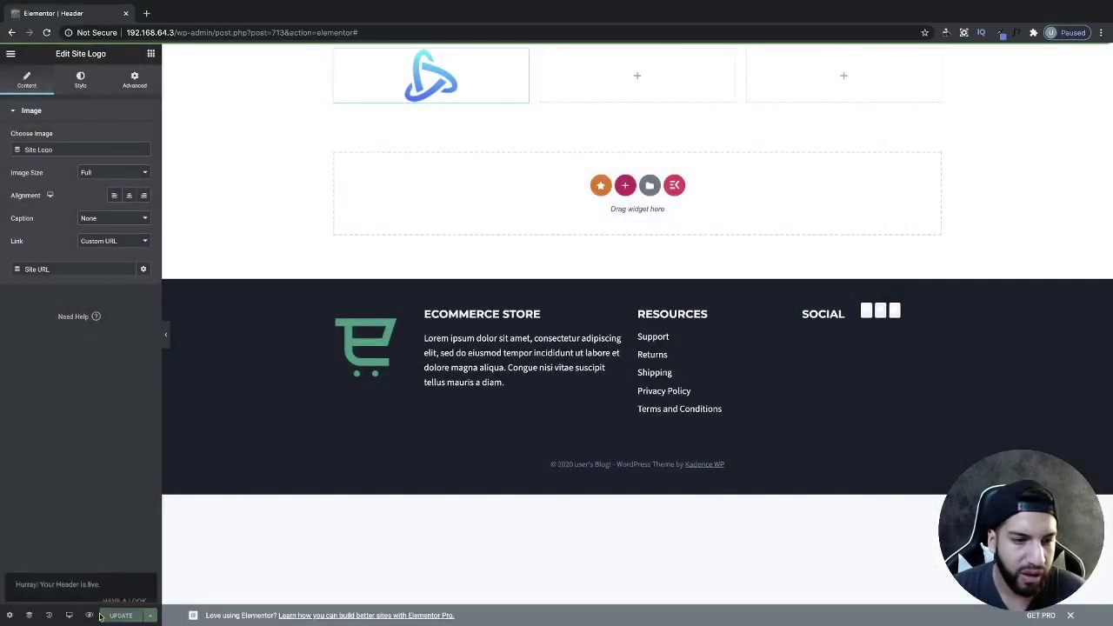
left_click(109, 589)
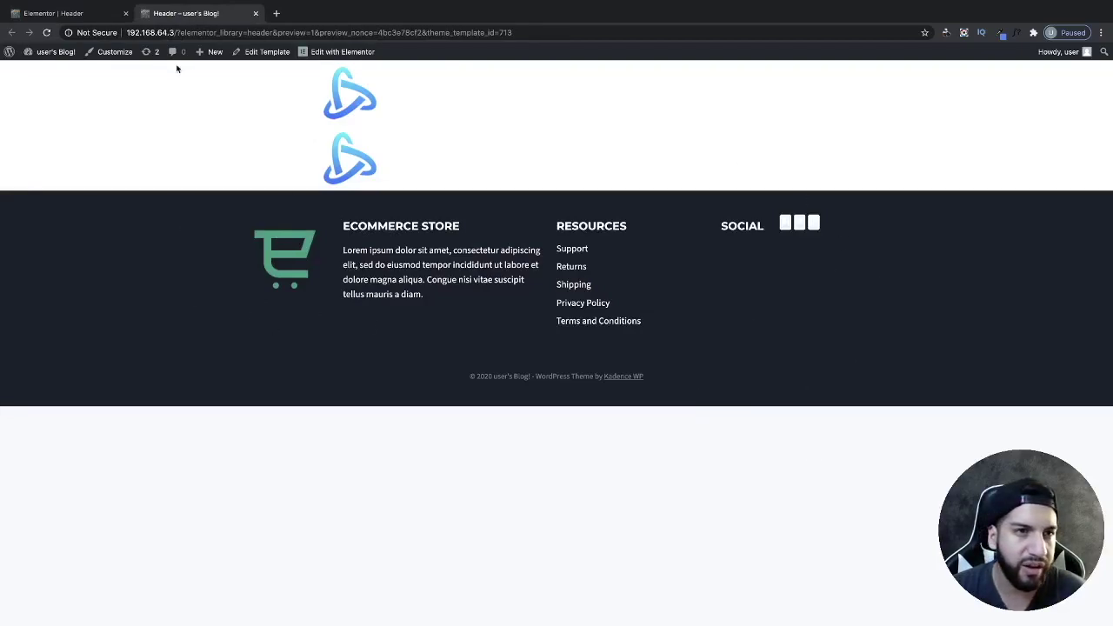
Step: In the theme customizer's header settings, choose digital_logo_min.png as the site logo without cropping it
left_click(103, 55)
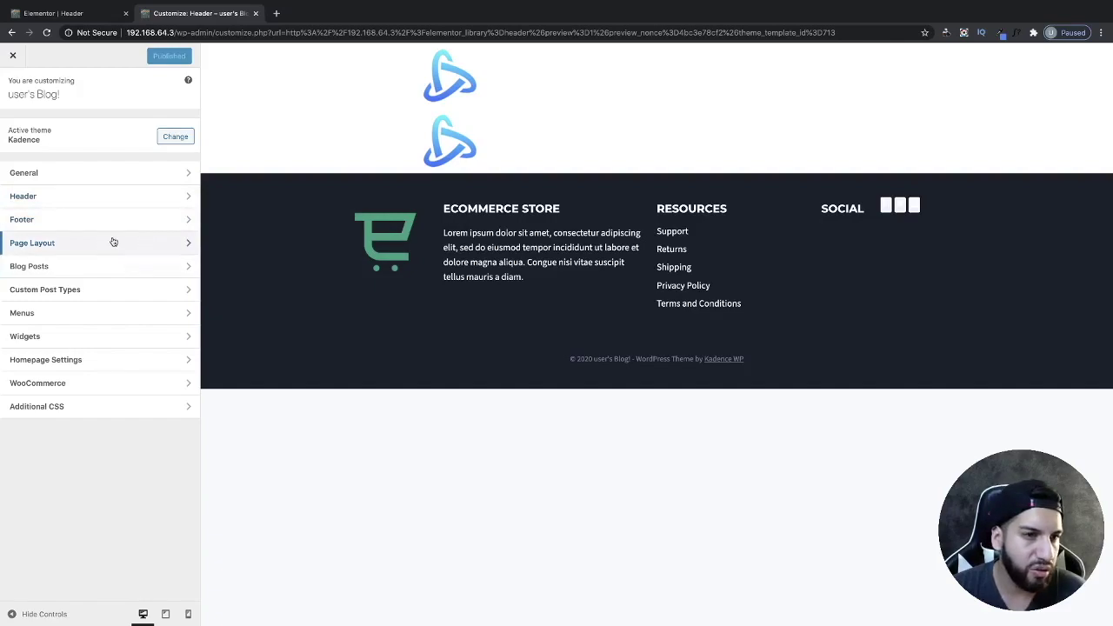
left_click(78, 195)
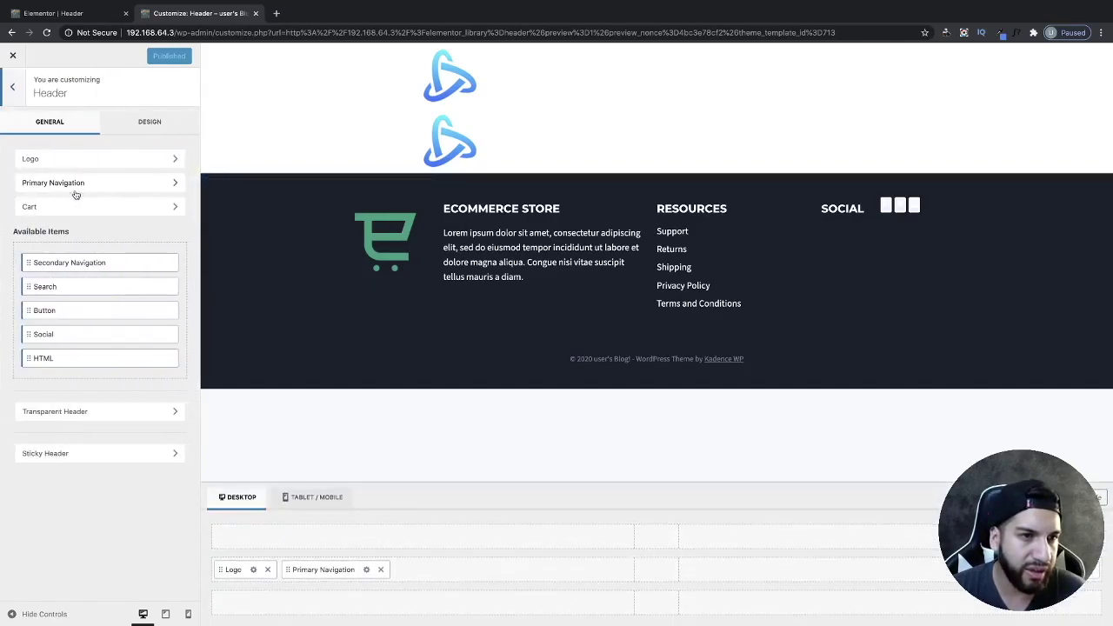
left_click(63, 160)
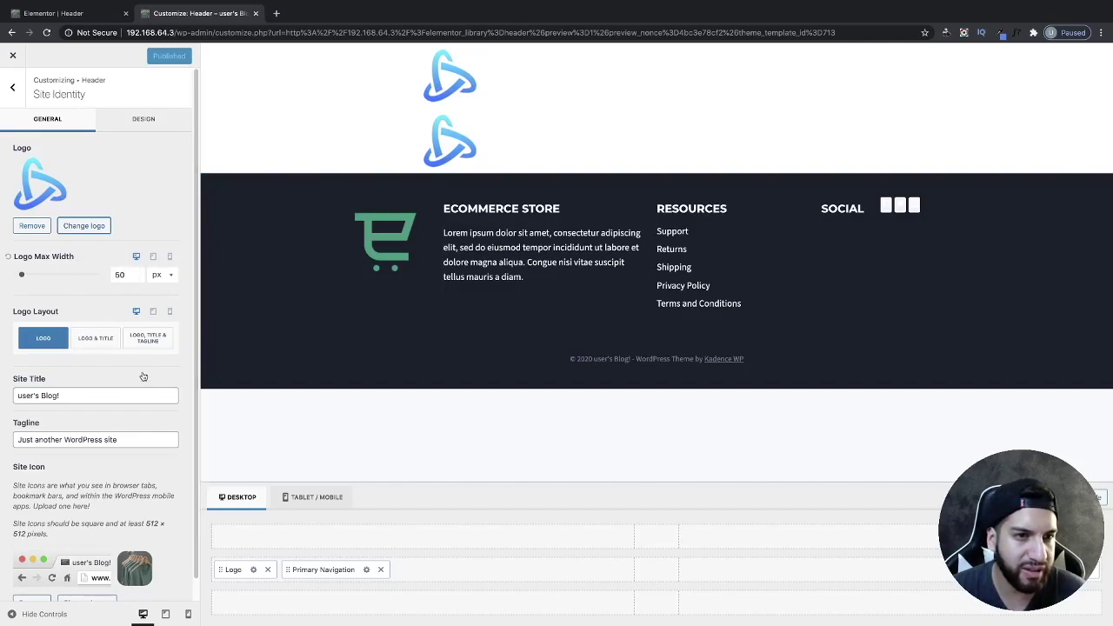
left_click(83, 226)
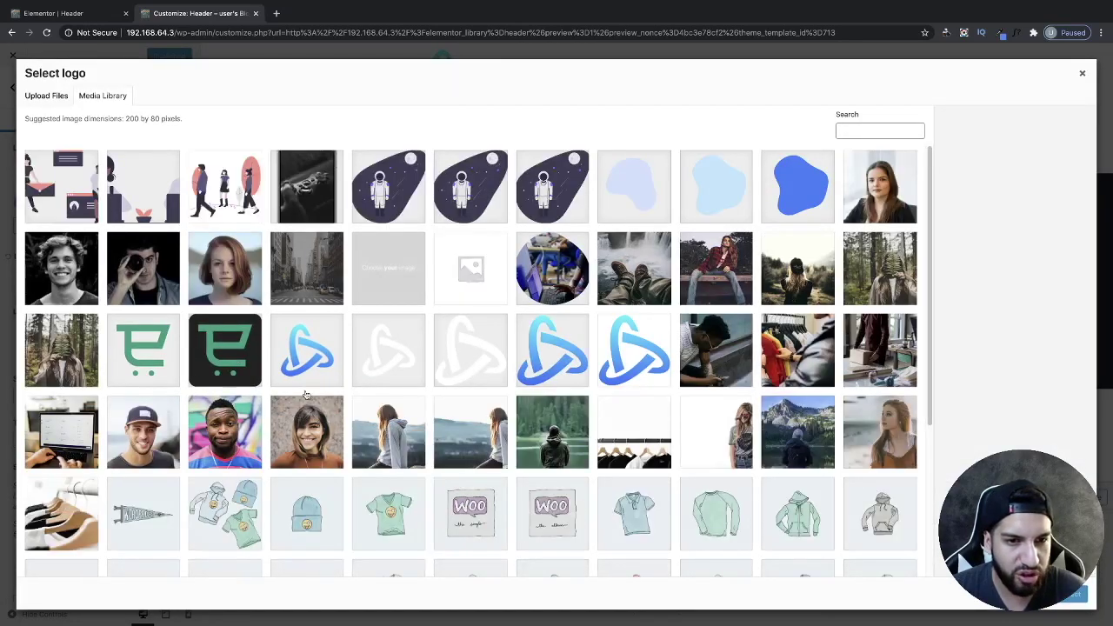
left_click(530, 357)
left_click(143, 350)
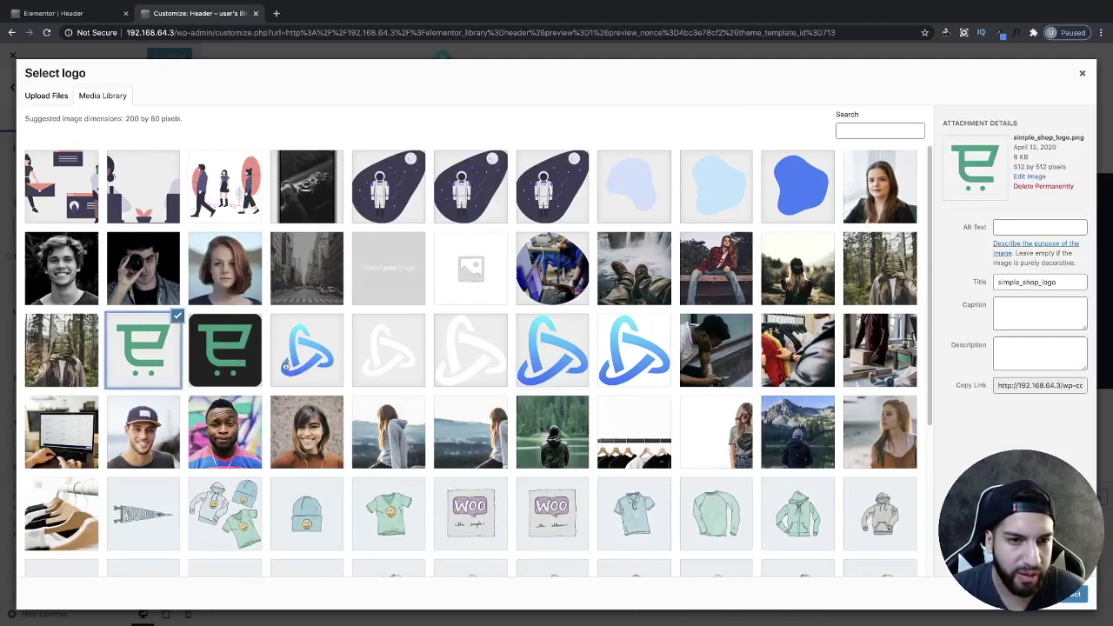
left_click(306, 351)
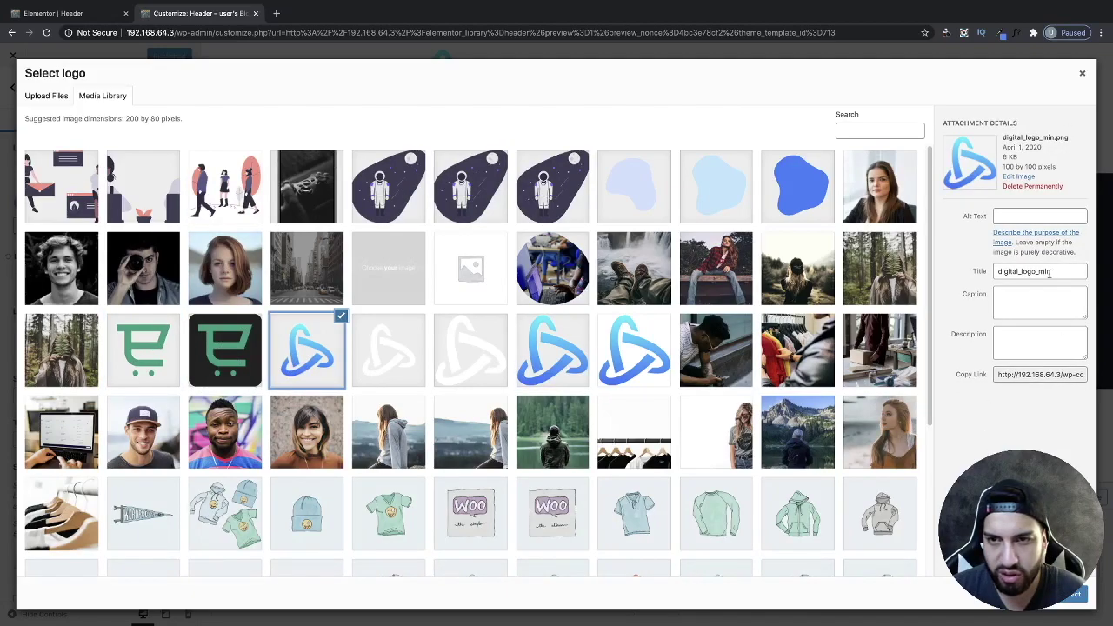
left_click(1076, 595)
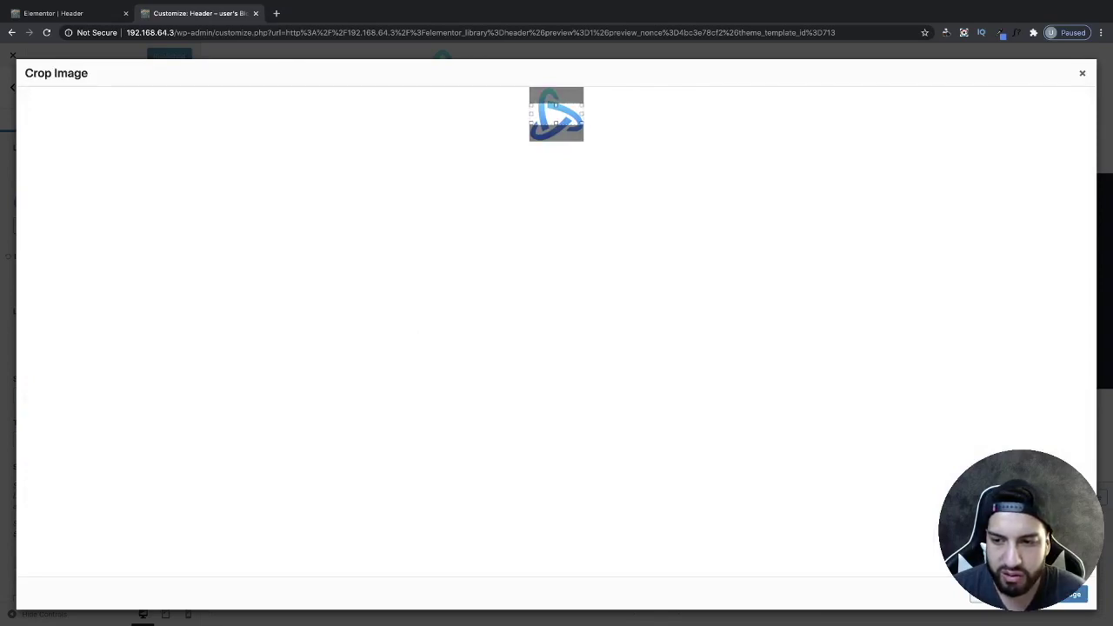
left_click(1002, 595)
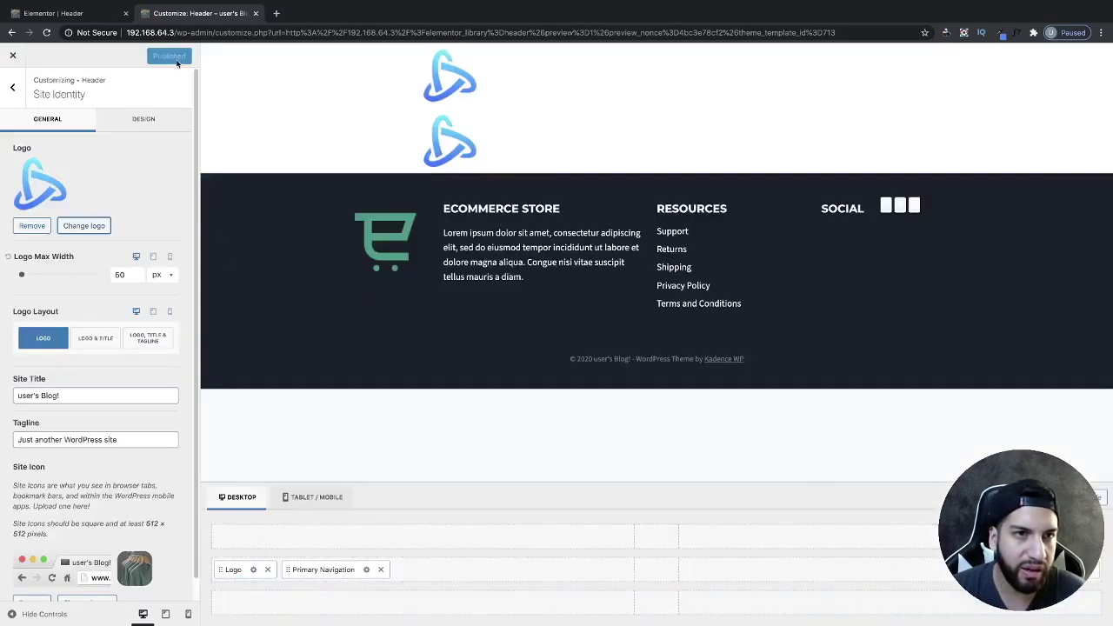
Step: Return to the Elementor header editor and replace the first column's Site Logo widget with an Image widget
left_click(83, 15)
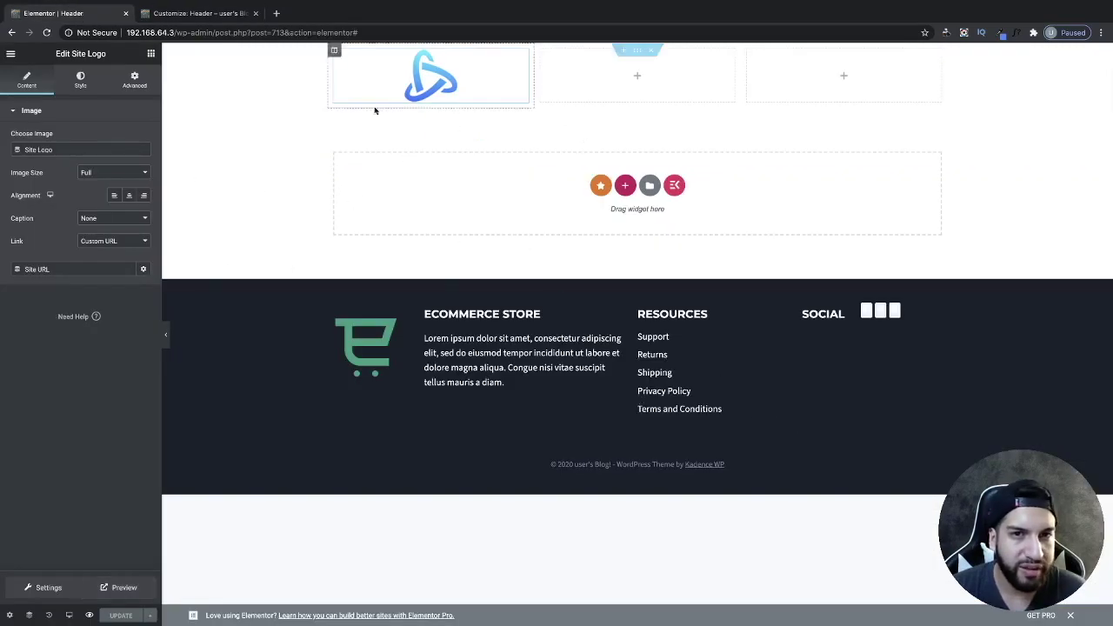
left_click(150, 55)
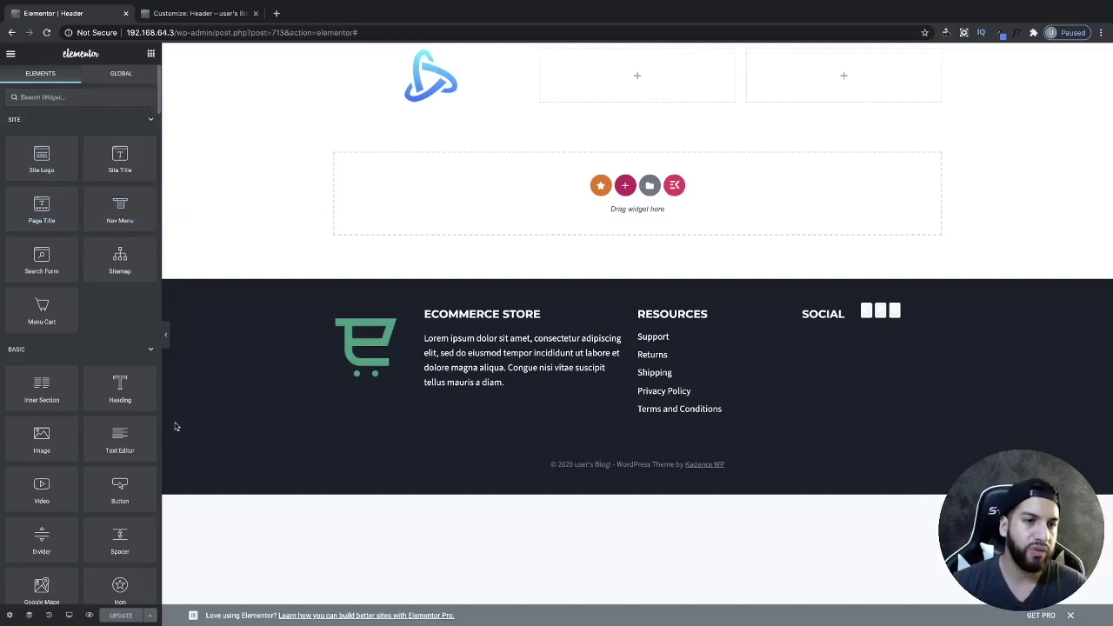
left_click_drag(42, 439, 433, 75)
right_click(433, 75)
left_click(454, 230)
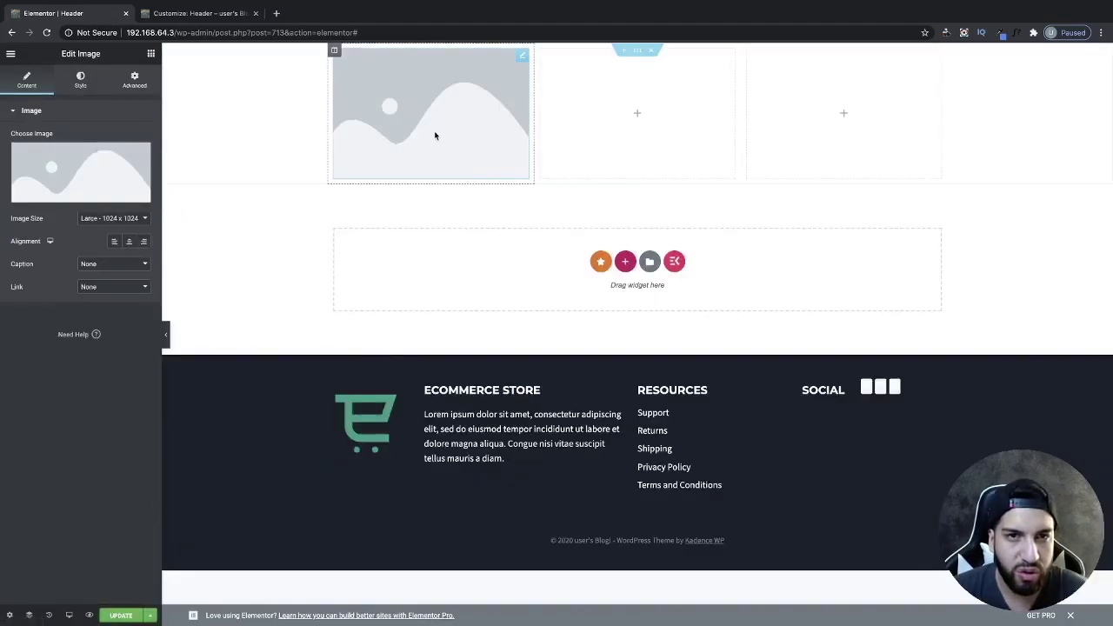
Step: Insert digital_logo_min.png from the media library into the first column's Image widget
left_click(15, 177)
left_click(306, 349)
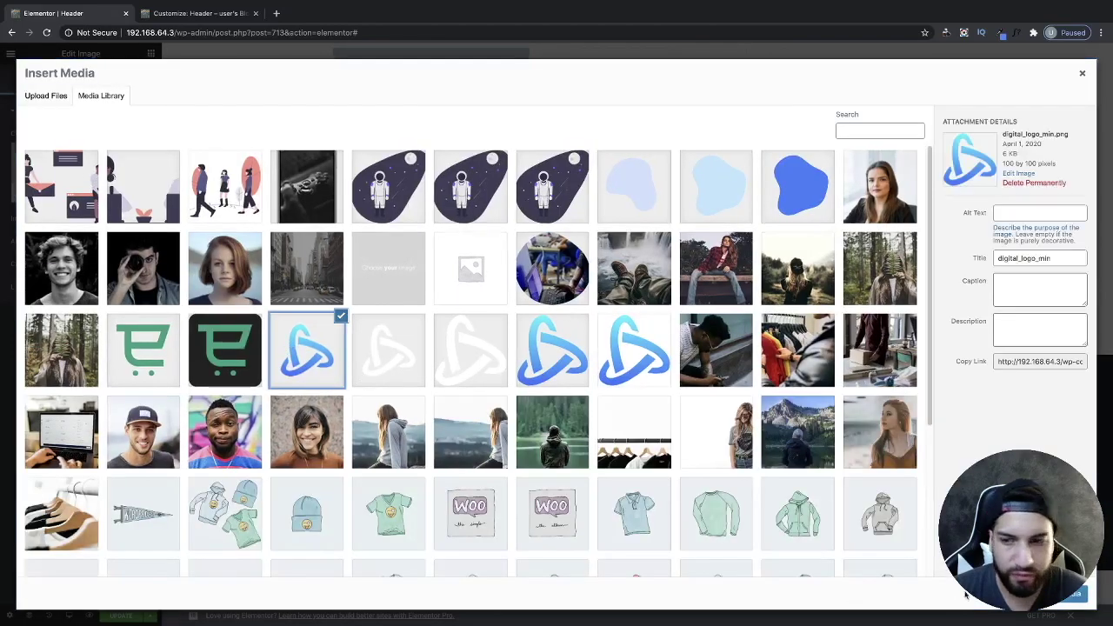
left_click(1066, 594)
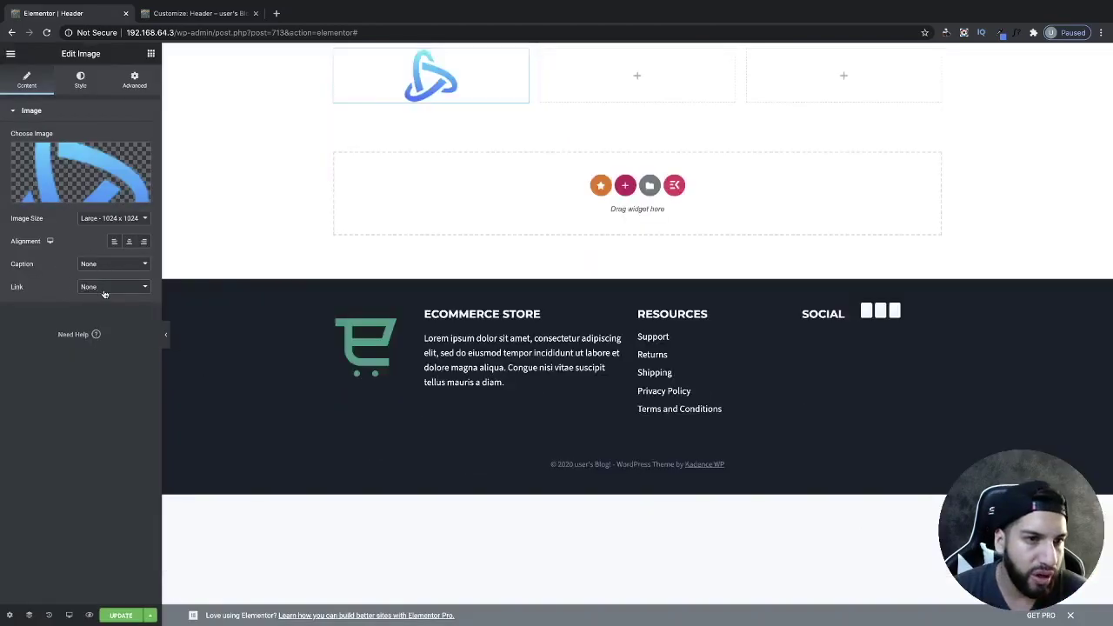
left_click(103, 290)
left_click(99, 306)
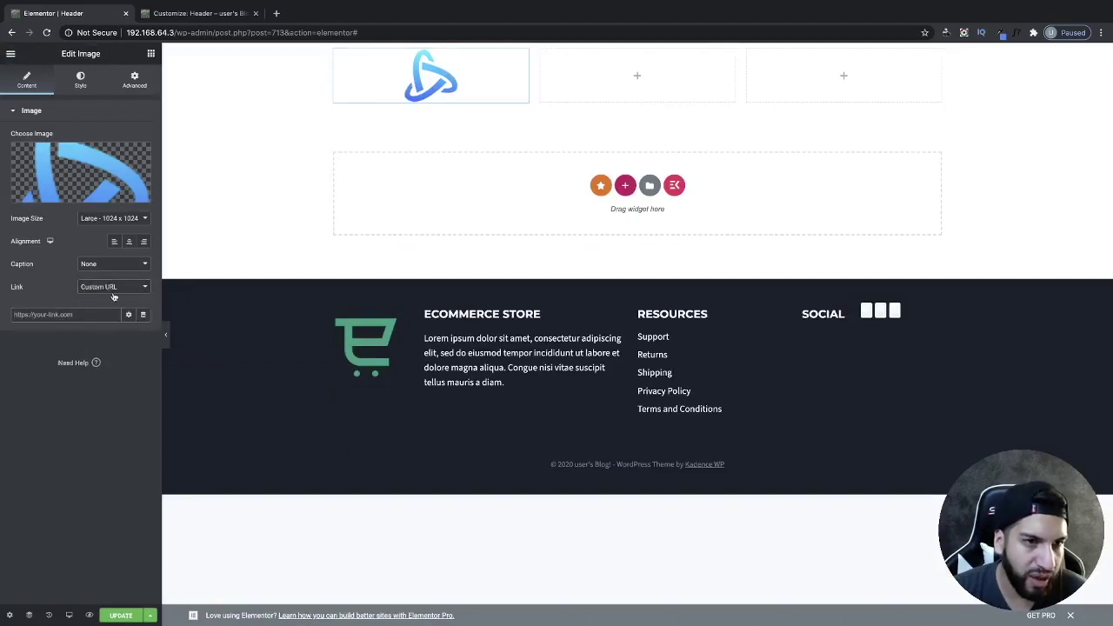
left_click(101, 287)
left_click(96, 267)
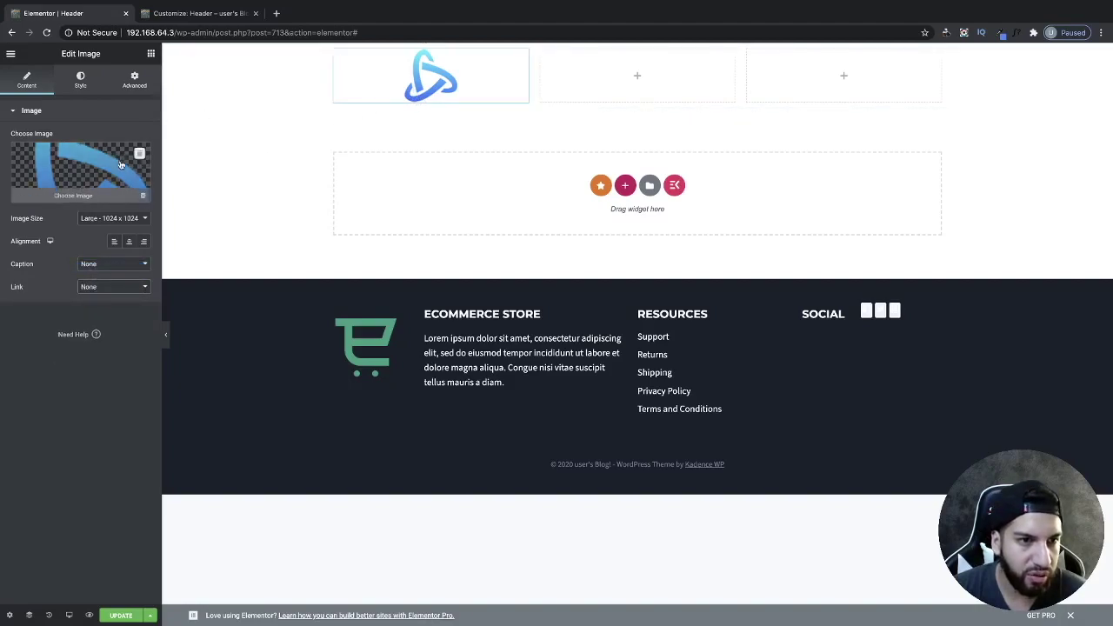
Step: Undo the replacement of the first column's Site Logo widget with the Image widget
key("ctrl+z")
key("ctrl+z")
key("ctrl+z")
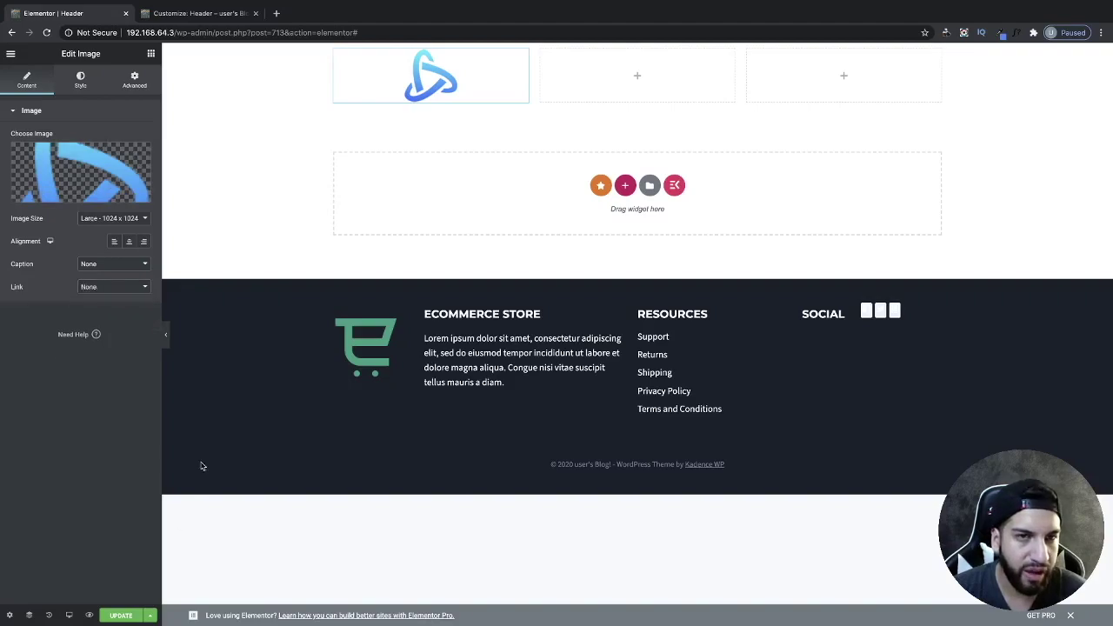
key("ctrl+z")
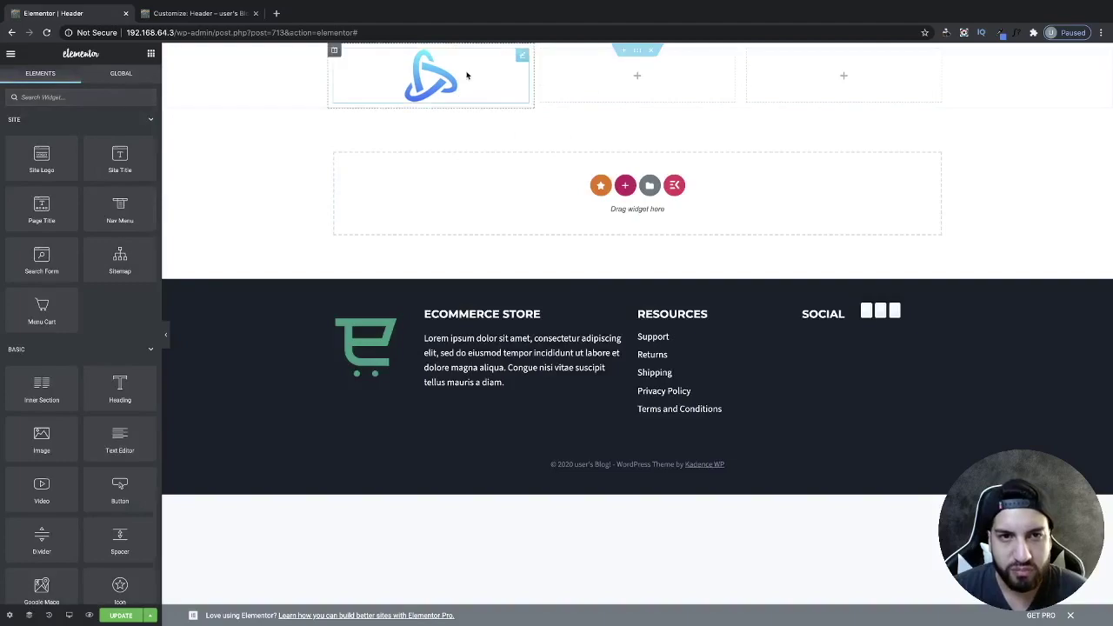
Step: Find the Nav Menu widget and add it to the middle column of the header
left_click(54, 97)
type("nav")
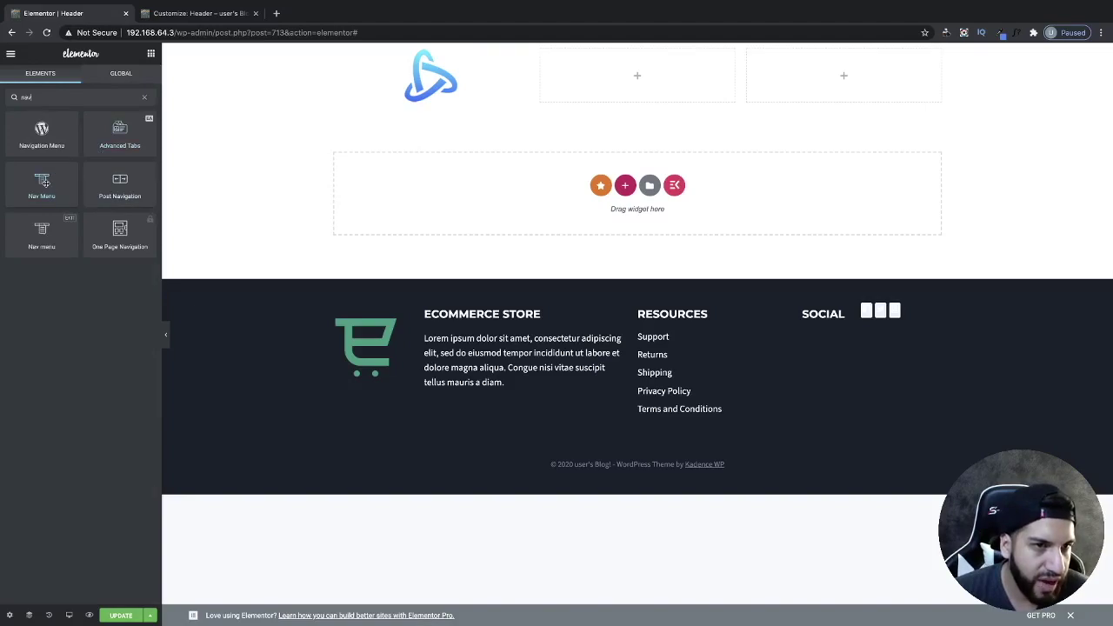
left_click_drag(40, 185, 654, 80)
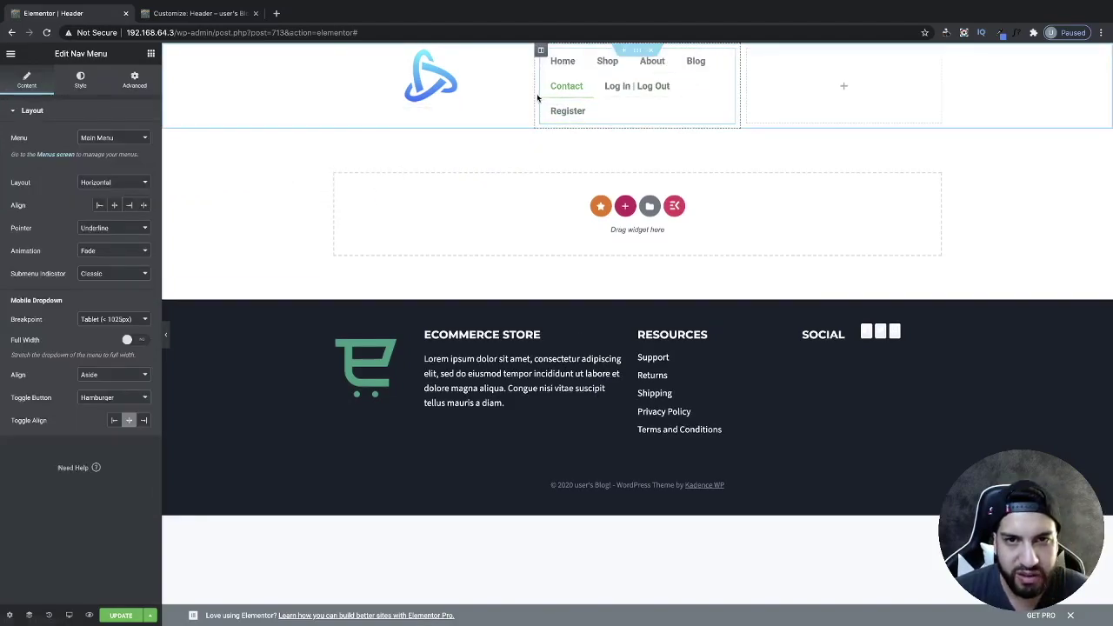
Step: Narrow the logo and third columns so the menu fits on one line, and set the menu column's vertical alignment to Middle
left_click_drag(533, 94, 374, 91)
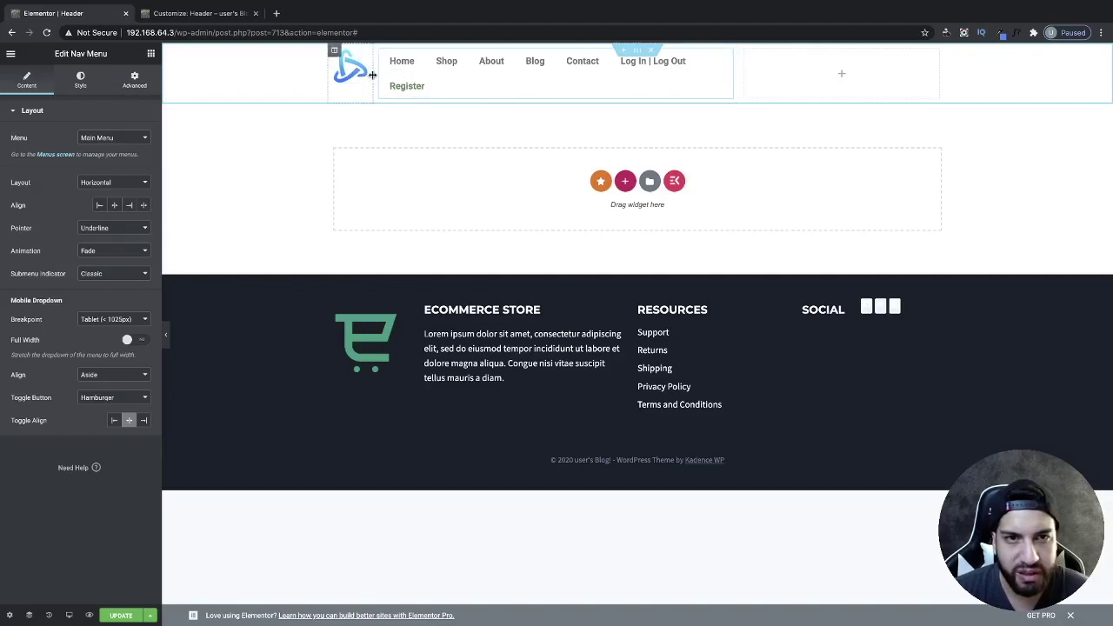
left_click_drag(738, 80, 838, 80)
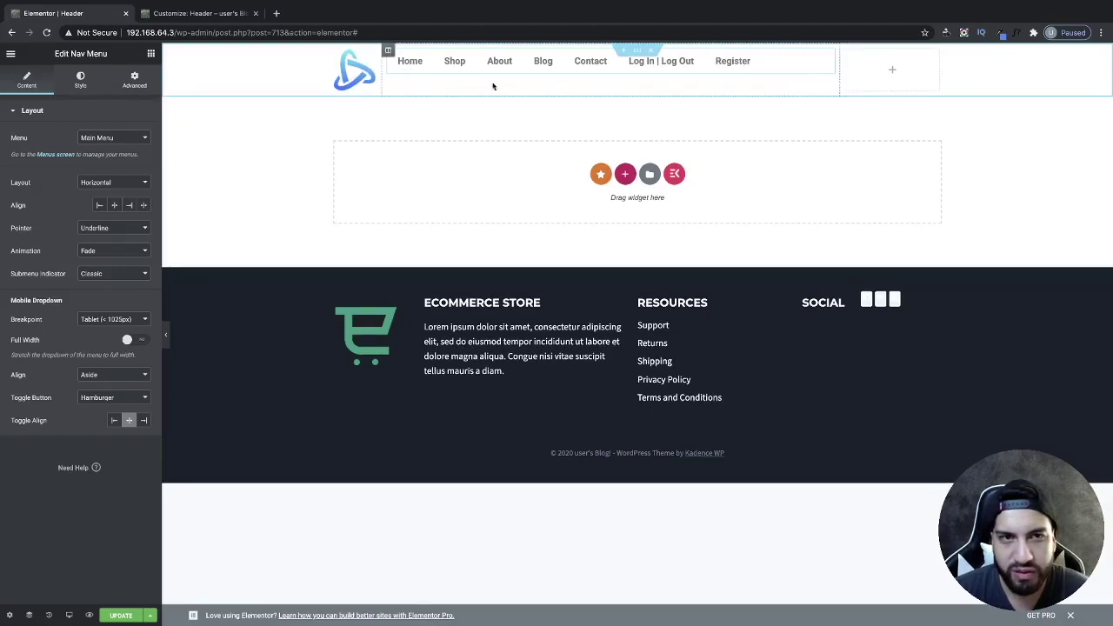
left_click(388, 50)
left_click(97, 163)
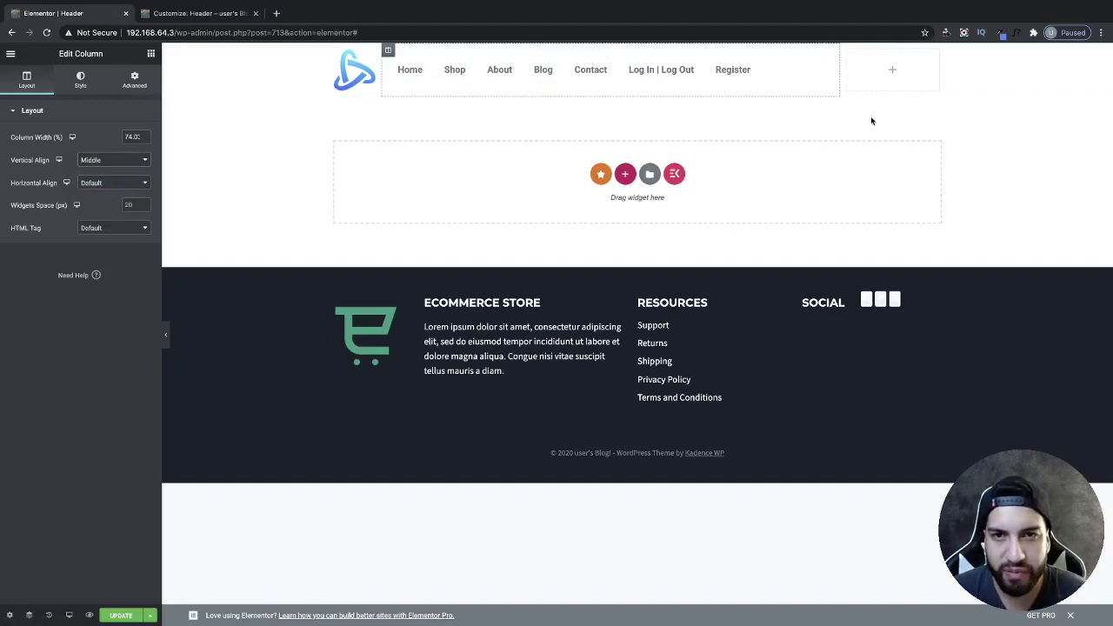
Step: Align the navigation menu items to the right and narrow the menu column slightly
left_click(788, 68)
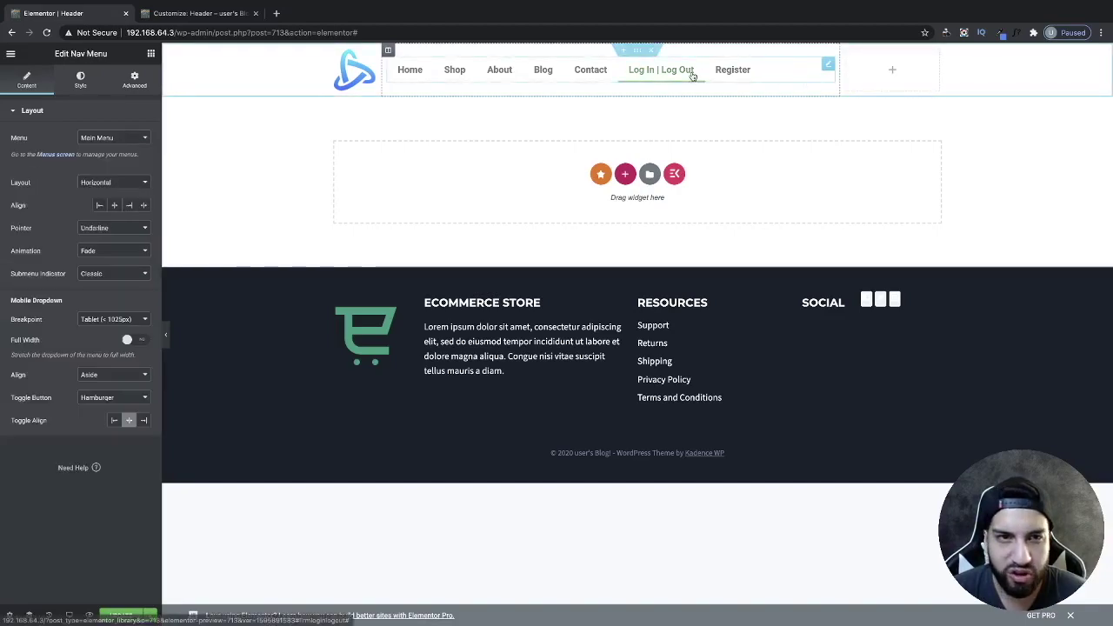
left_click(128, 205)
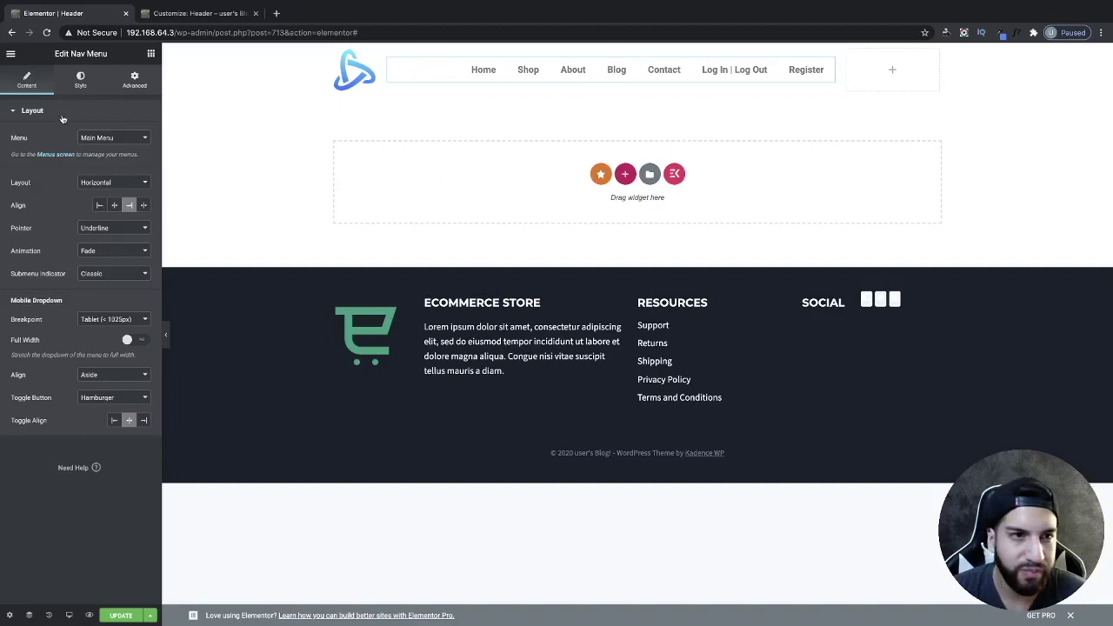
left_click_drag(838, 74, 816, 75)
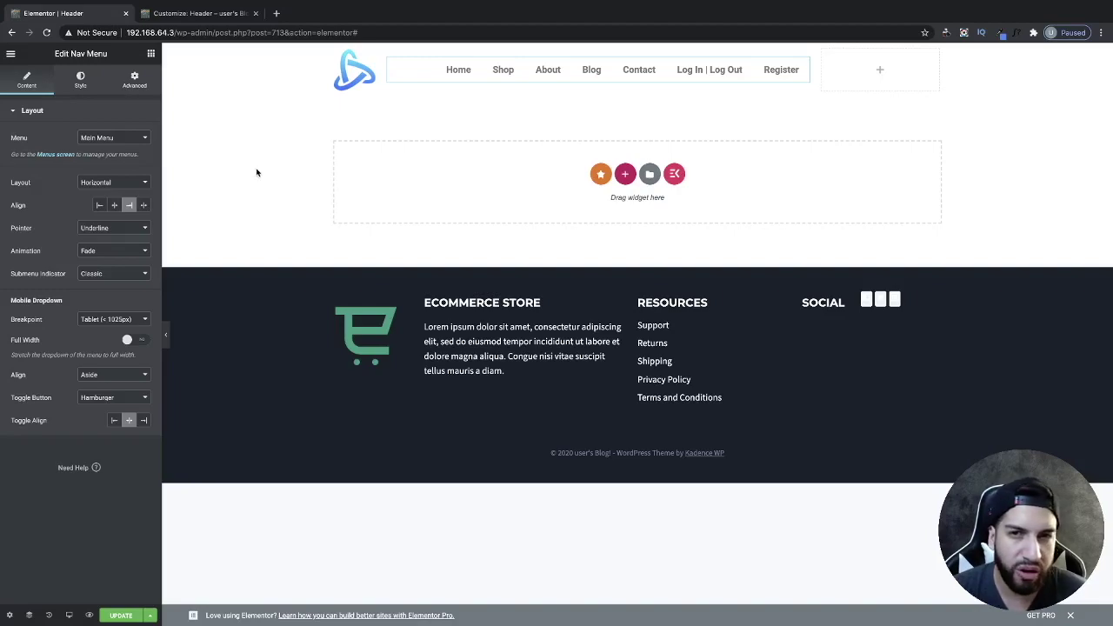
Step: Find the Menu Cart widget and add it to the empty third column of the header
left_click(150, 53)
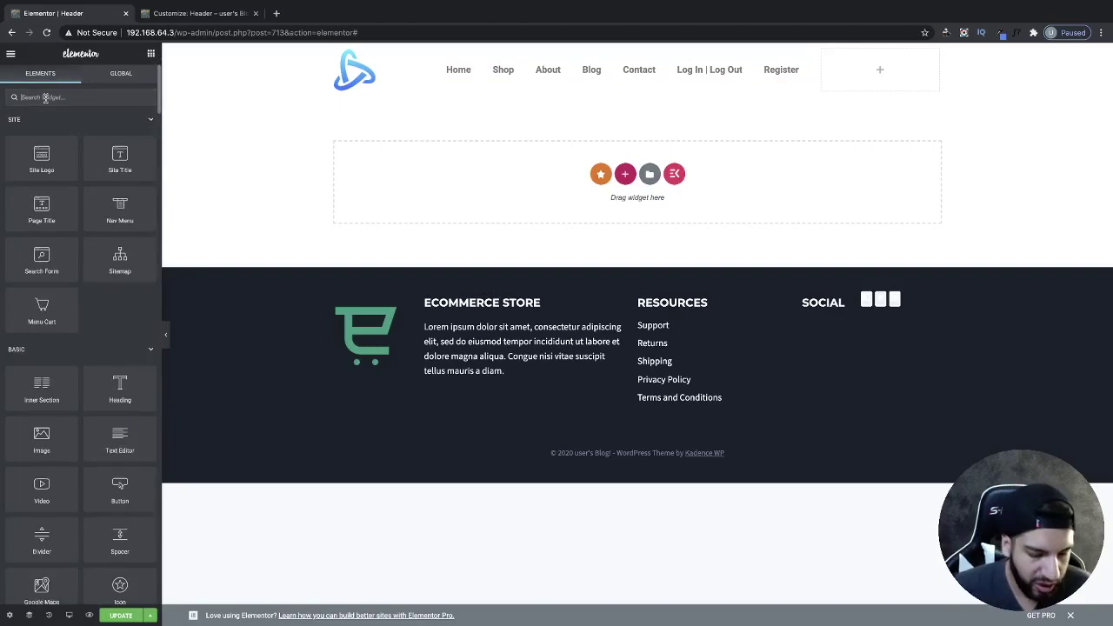
left_click(45, 98)
type("cart")
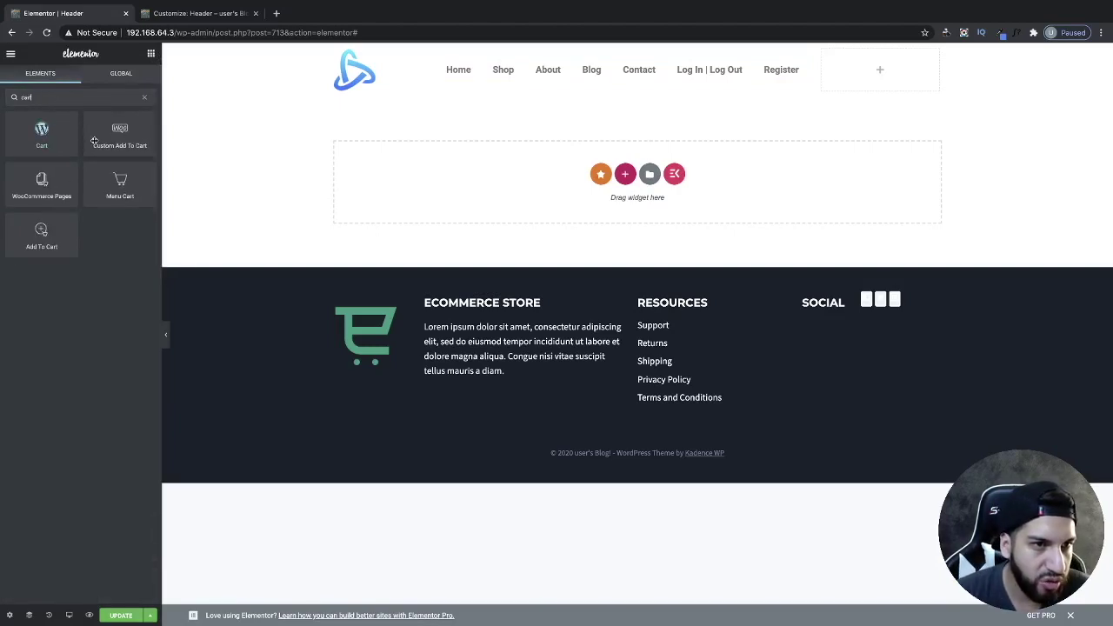
left_click_drag(121, 184, 869, 69)
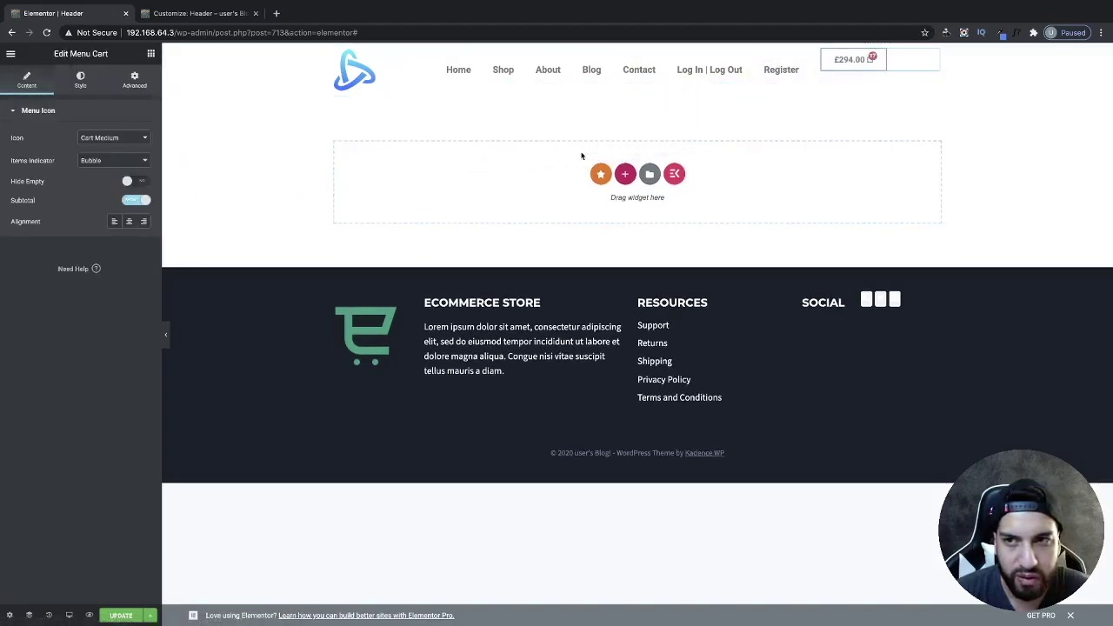
Step: Set the cart column's vertical alignment to Middle and align the Menu Cart widget to the right
left_click(822, 50)
left_click(118, 163)
left_click(116, 179)
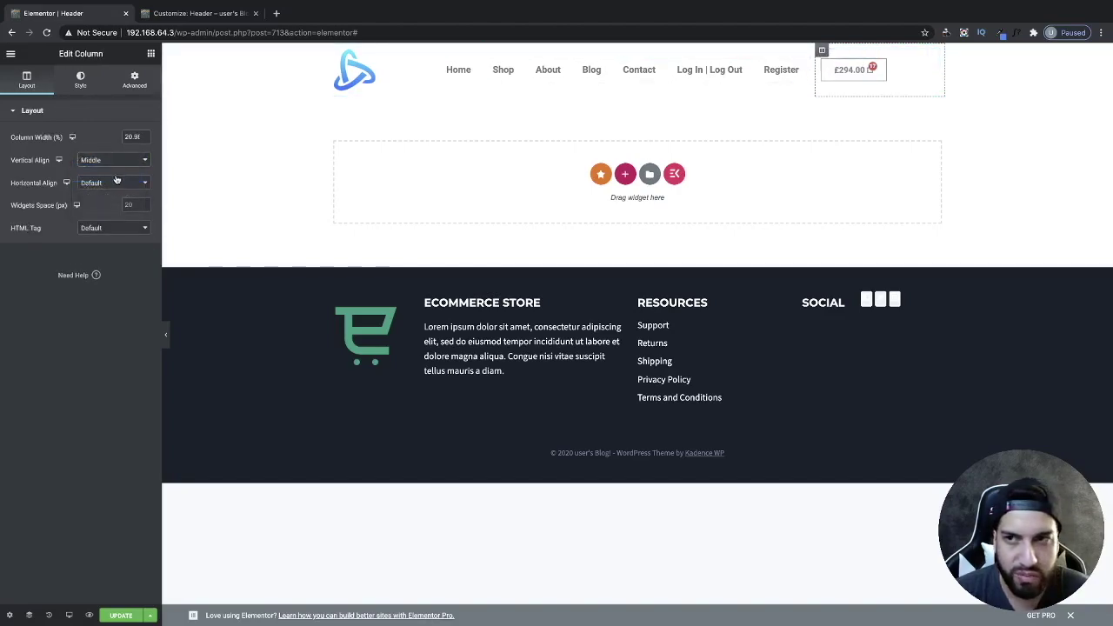
left_click(914, 73)
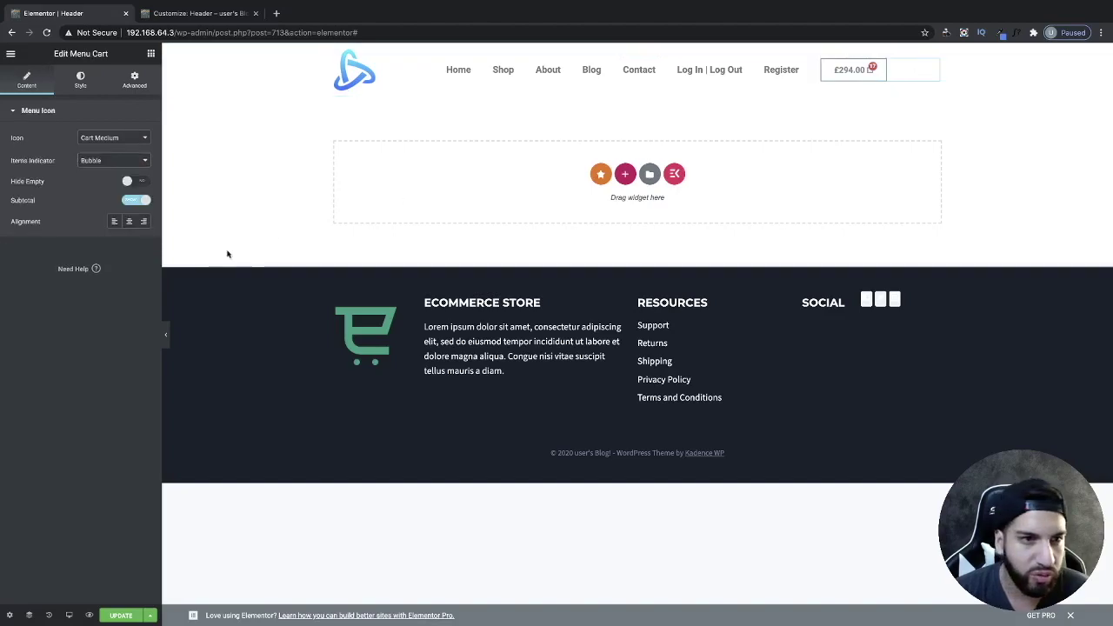
left_click(143, 222)
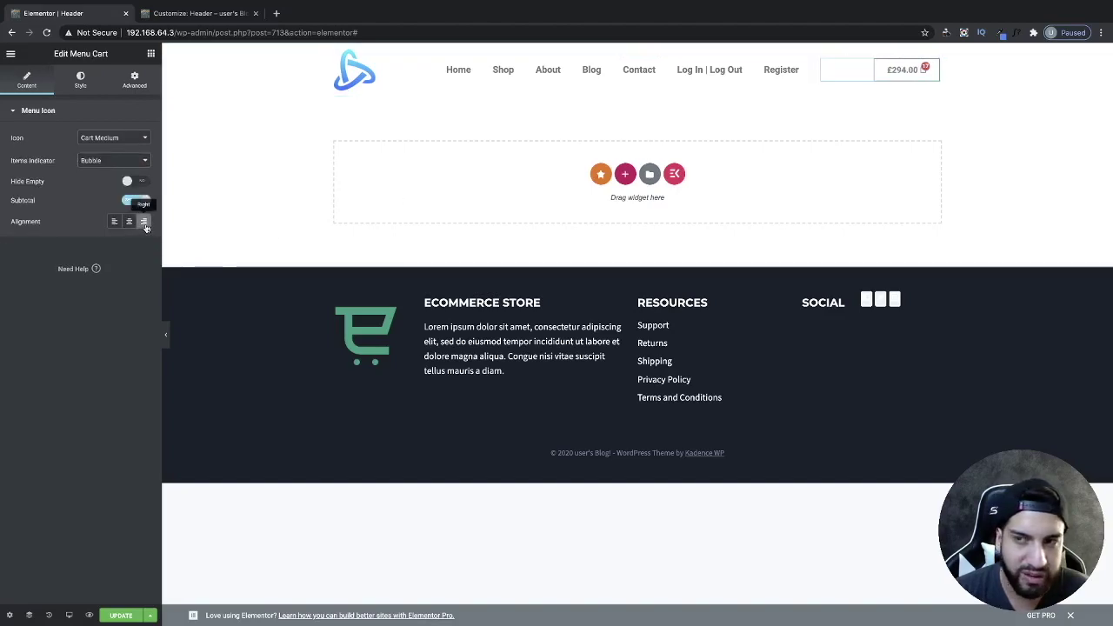
Step: Turn off the Menu Cart's subtotal and change its icon to Cart Solid, keeping the Bubble items indicator
left_click(105, 139)
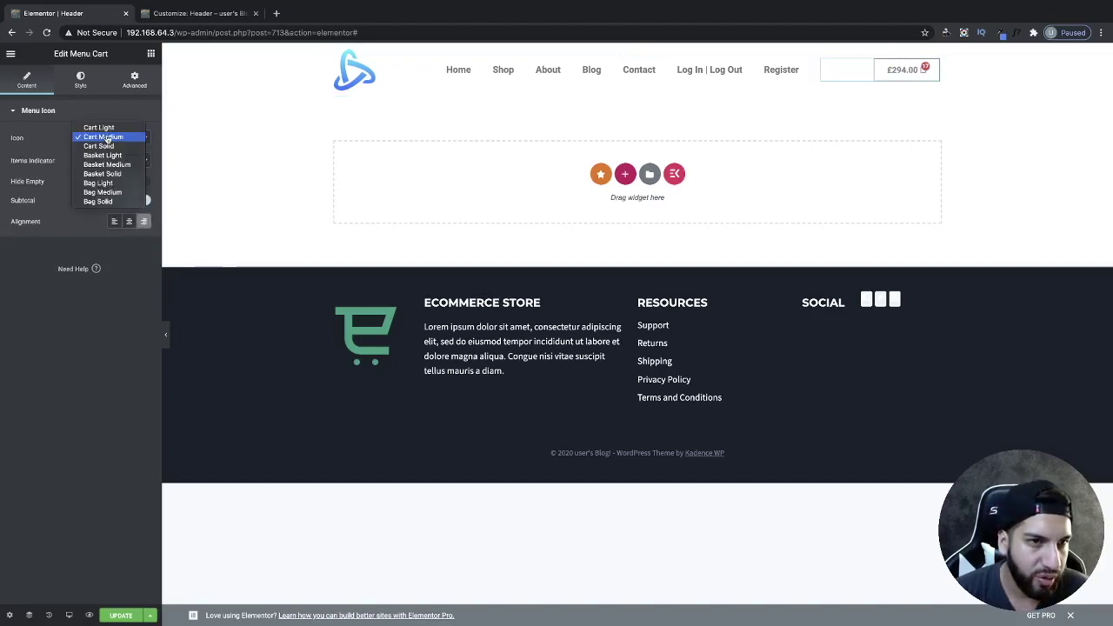
left_click(135, 205)
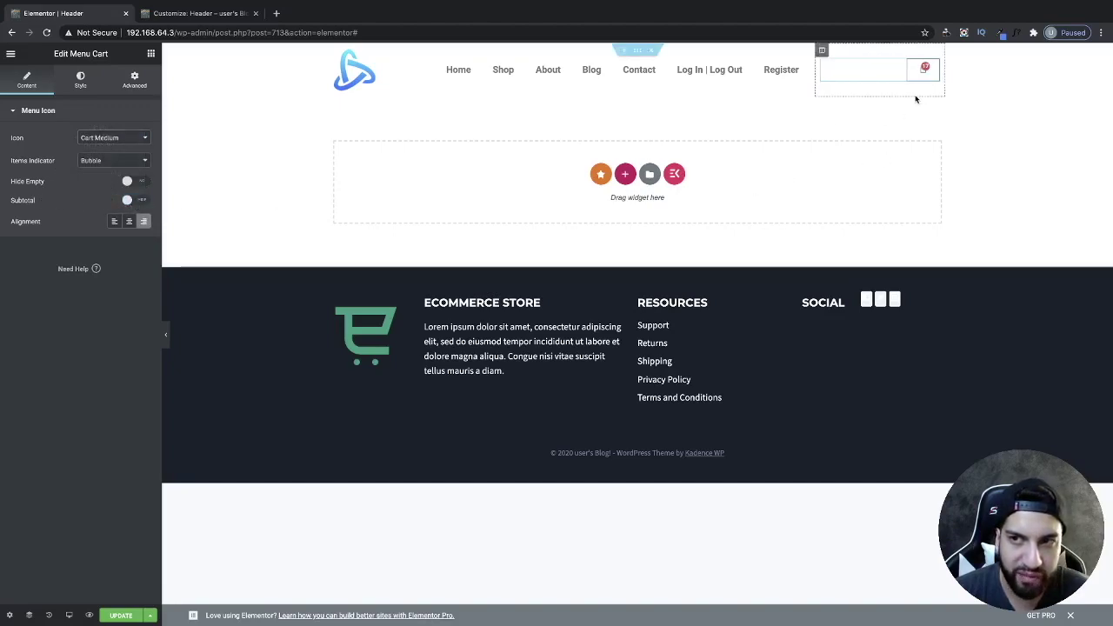
left_click(118, 163)
left_click(116, 161)
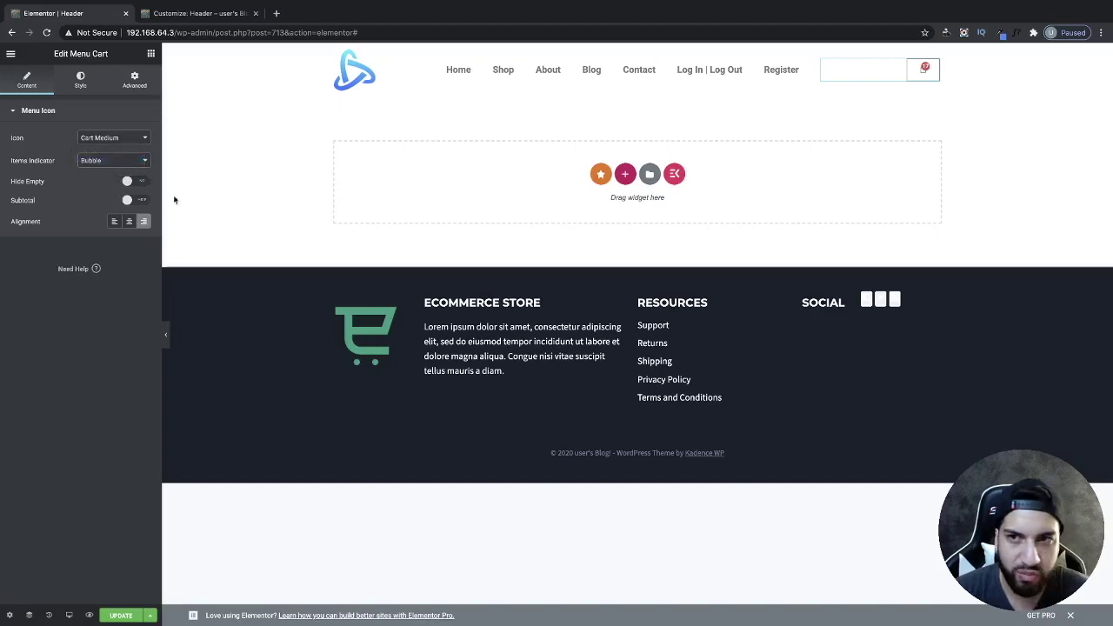
left_click(105, 140)
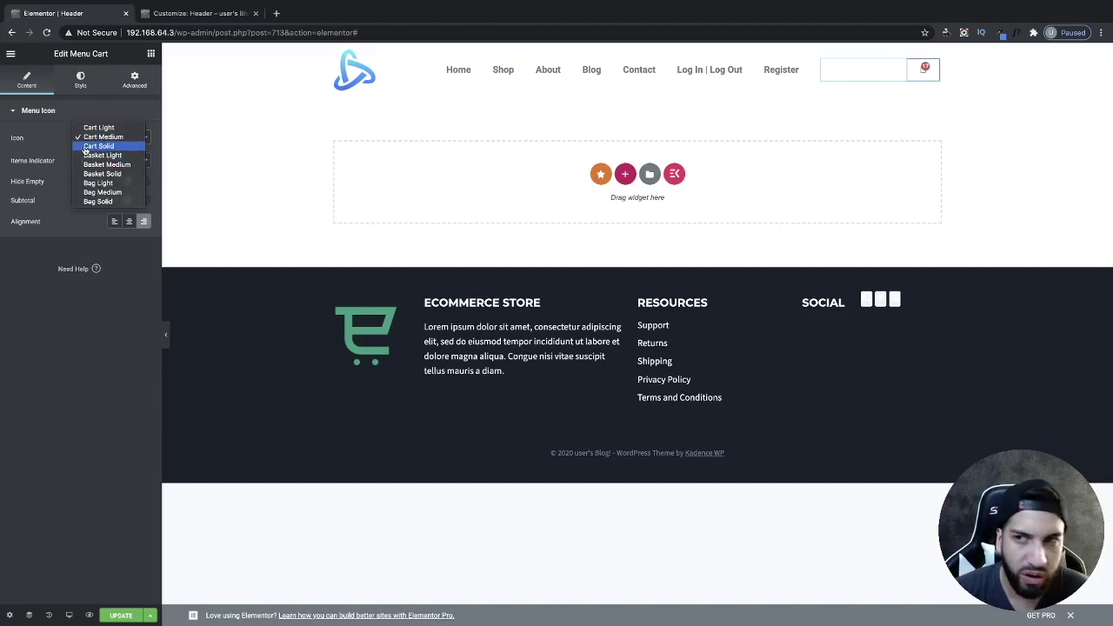
left_click(102, 146)
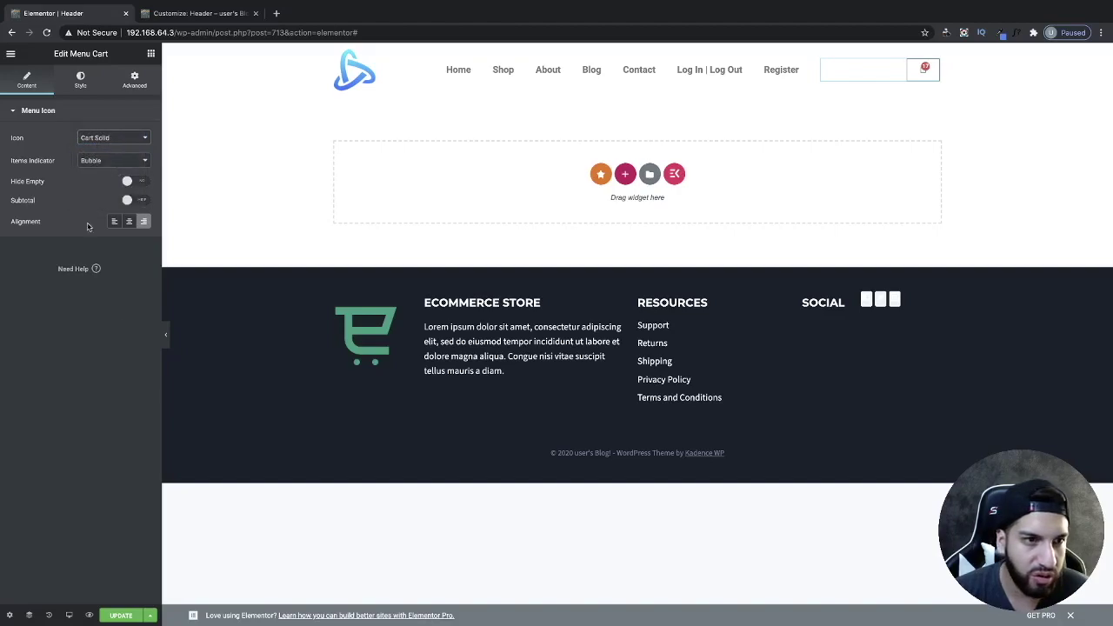
Step: Update the header template without adding display conditions and preview it in the browser
left_click(121, 616)
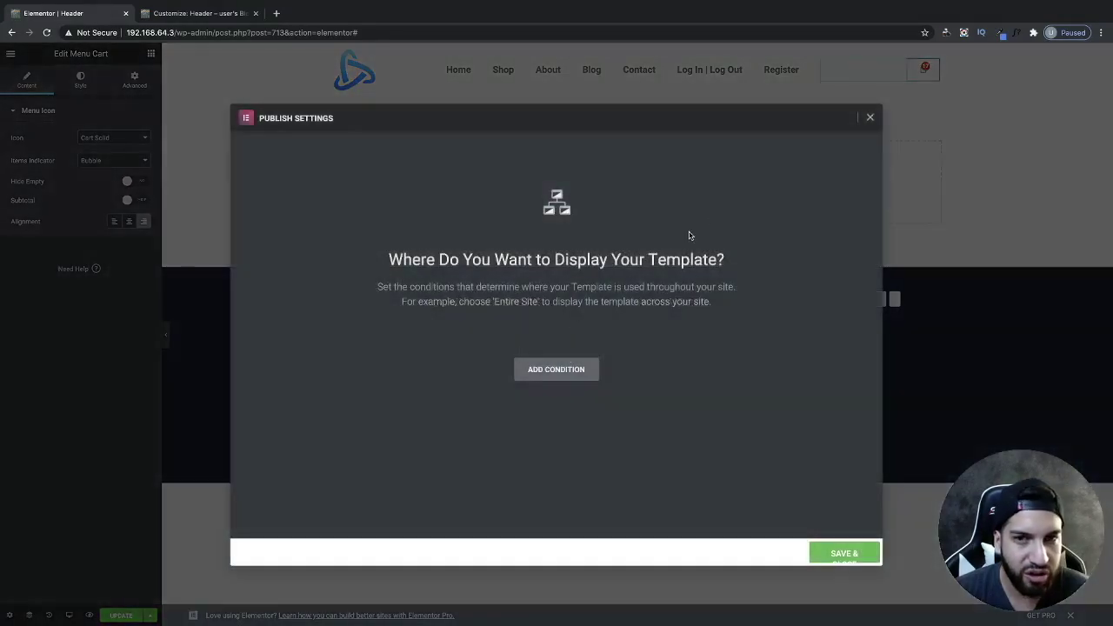
left_click(837, 553)
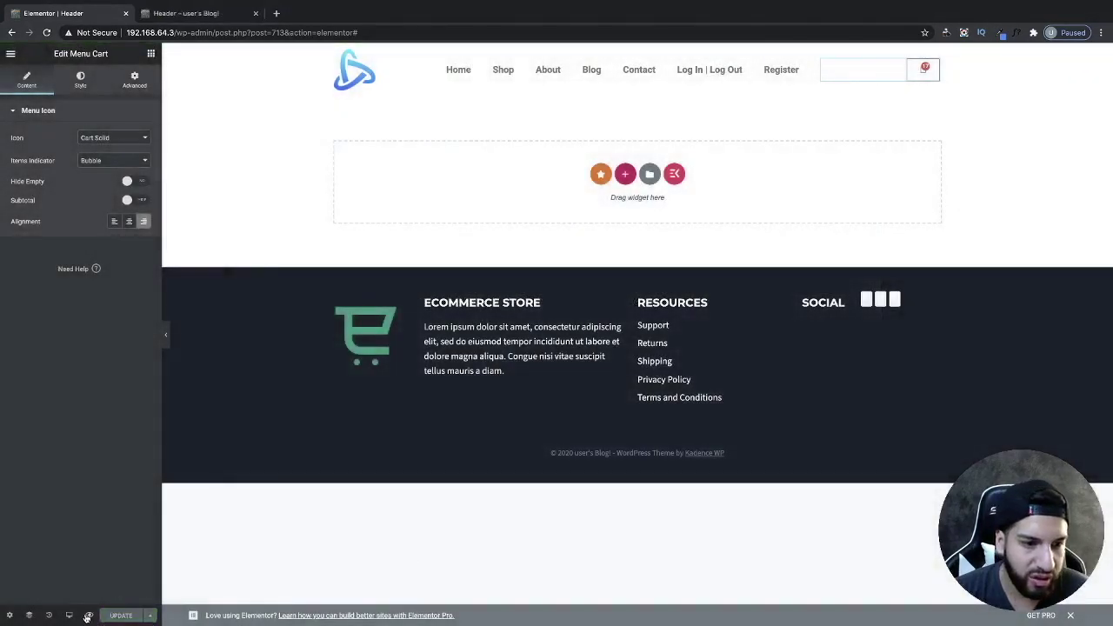
left_click(87, 616)
left_click(126, 587)
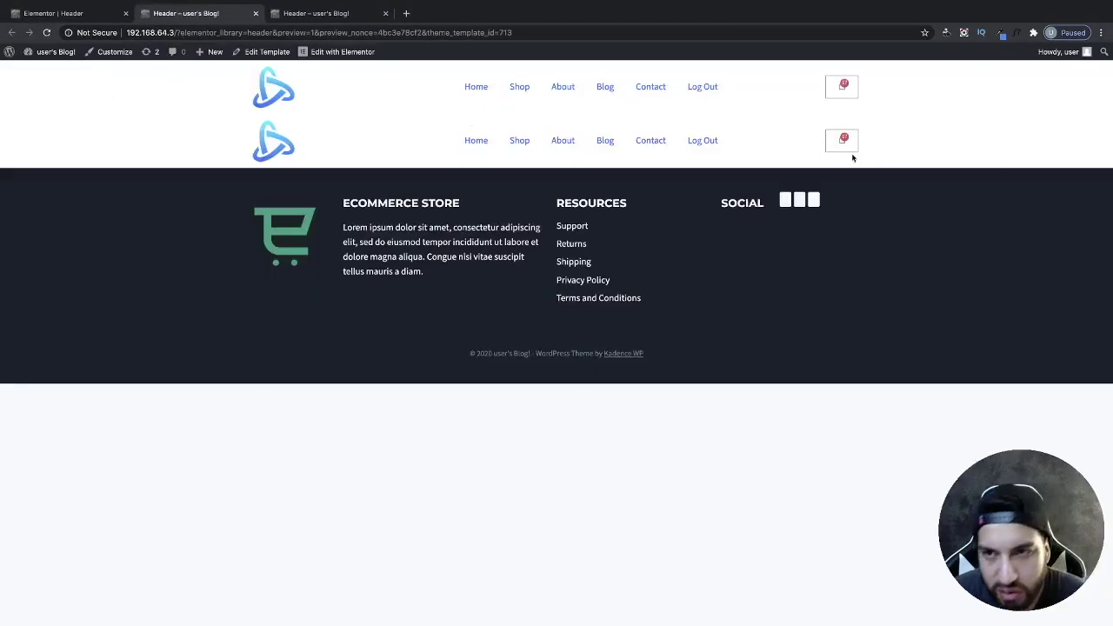
Step: Back in the header editor, set the Menu Cart's border width to 0 and narrow the cart column to fit the icon
left_click(87, 15)
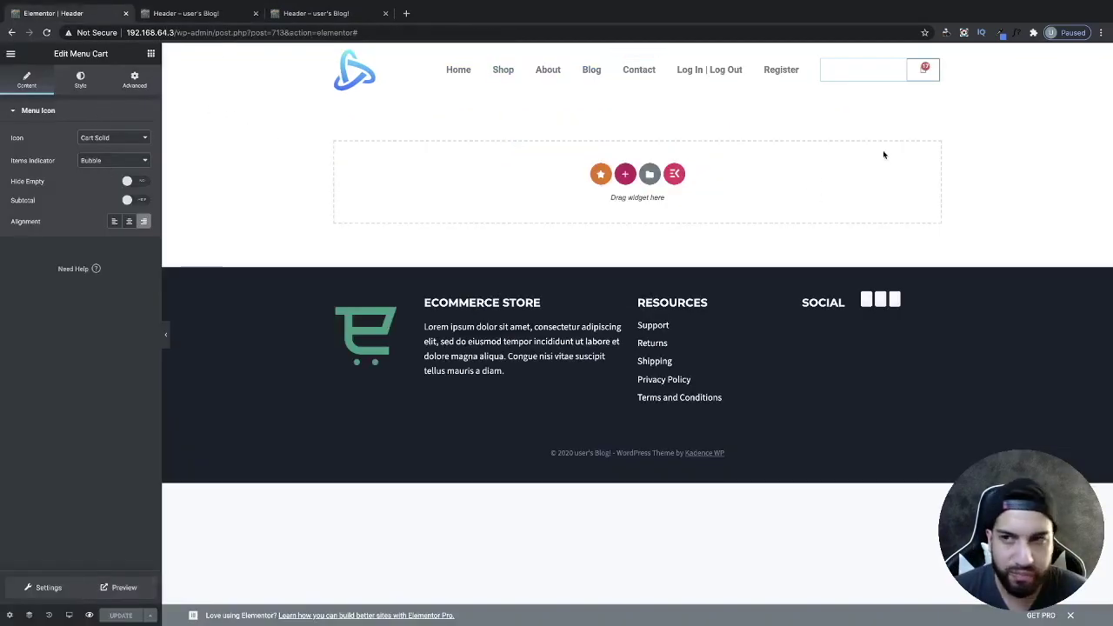
left_click(83, 87)
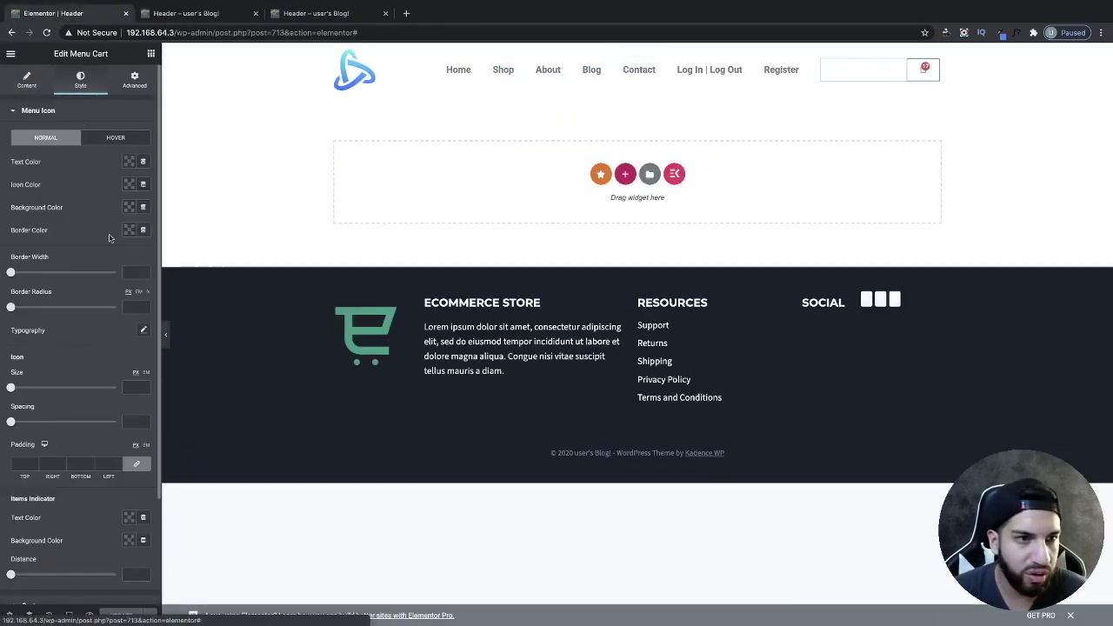
scroll(89, 348, "down", 3)
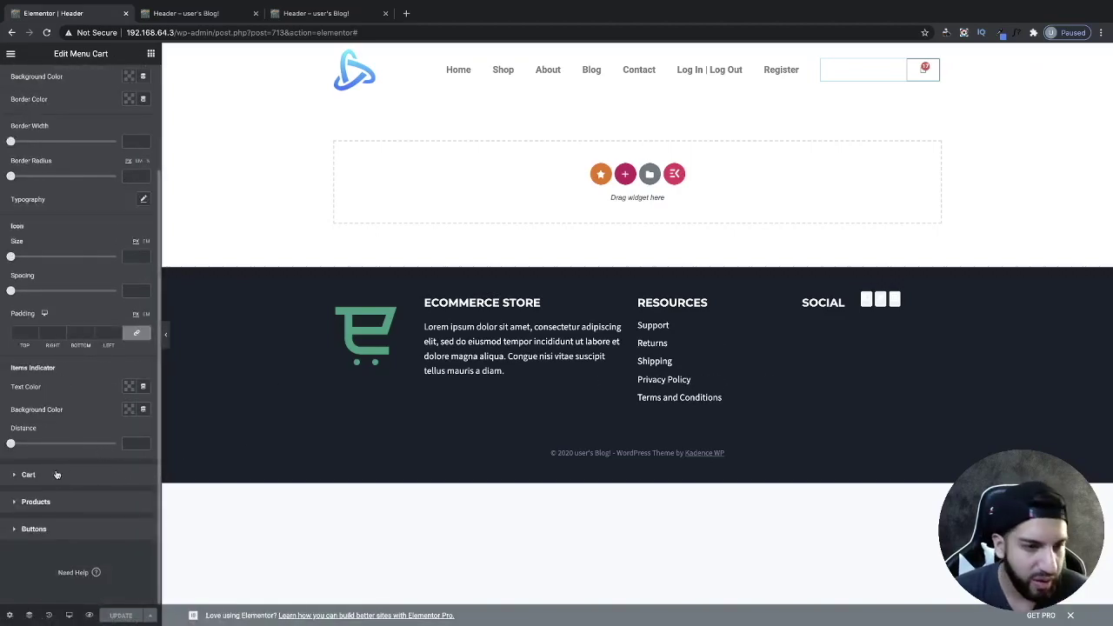
scroll(81, 379, "up", 2)
scroll(80, 348, "up", 1)
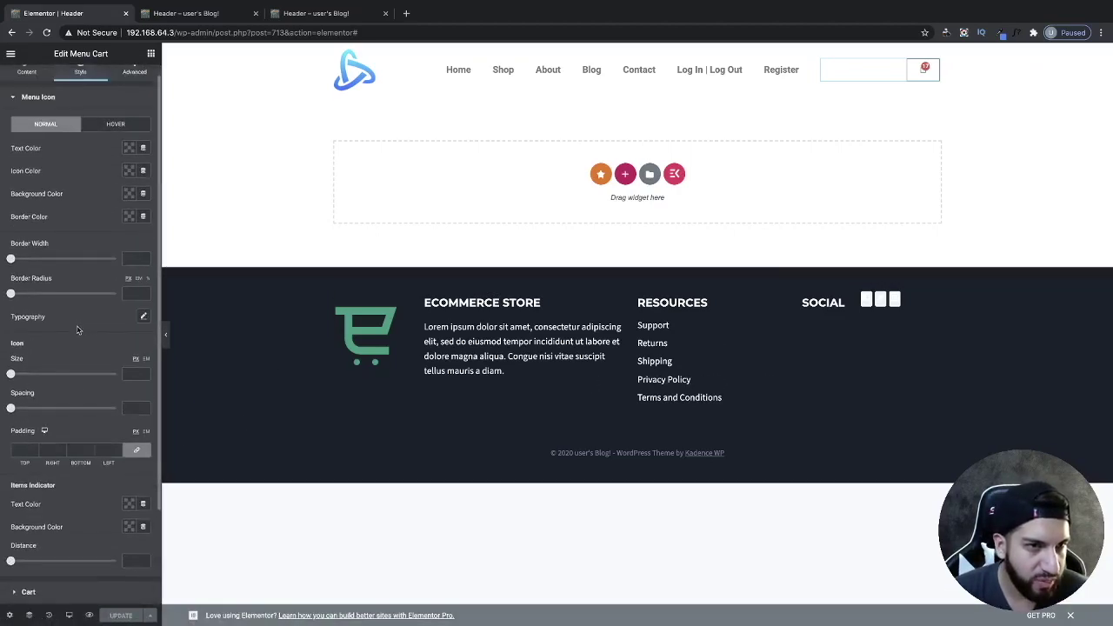
left_click(124, 258)
type("0")
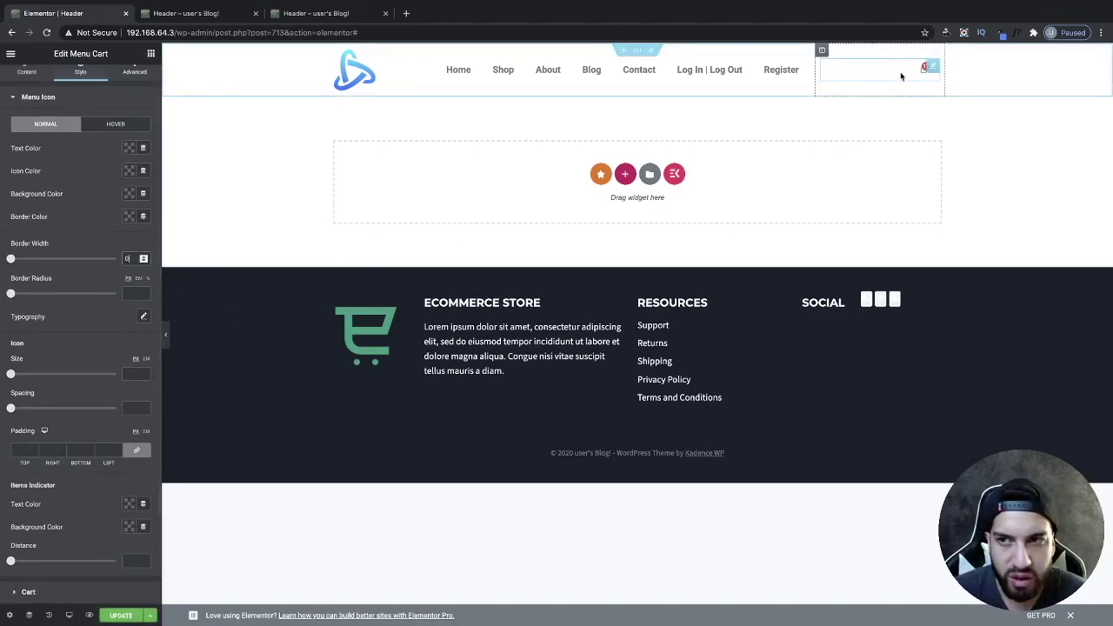
left_click_drag(810, 79, 900, 75)
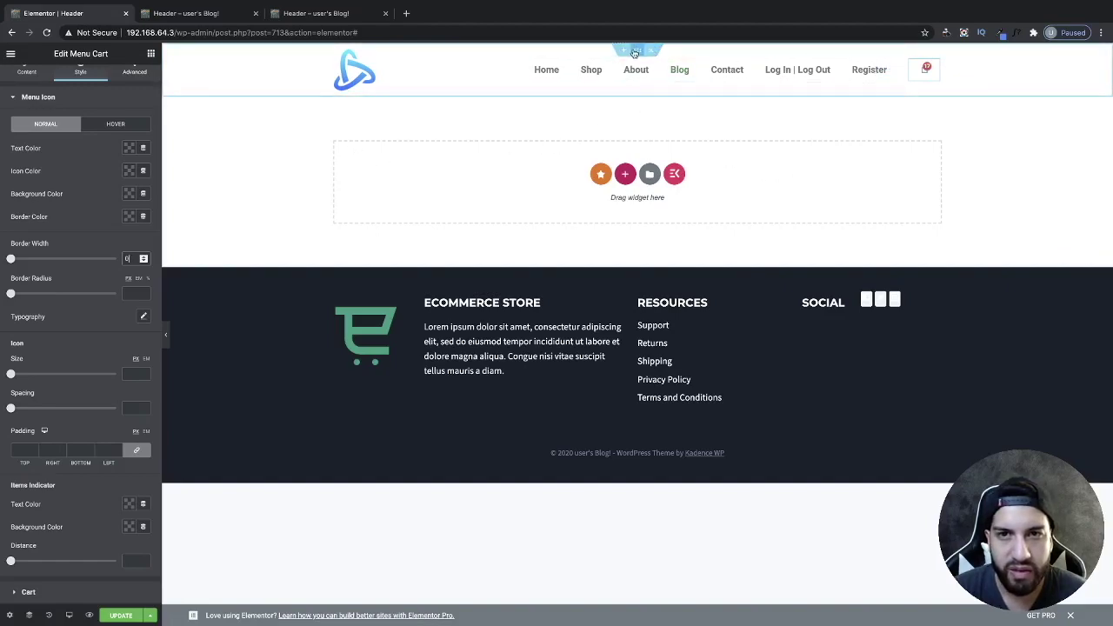
Step: Insert a section with two equal columns above the logo and menu section, and bring up the widget list
left_click(637, 51)
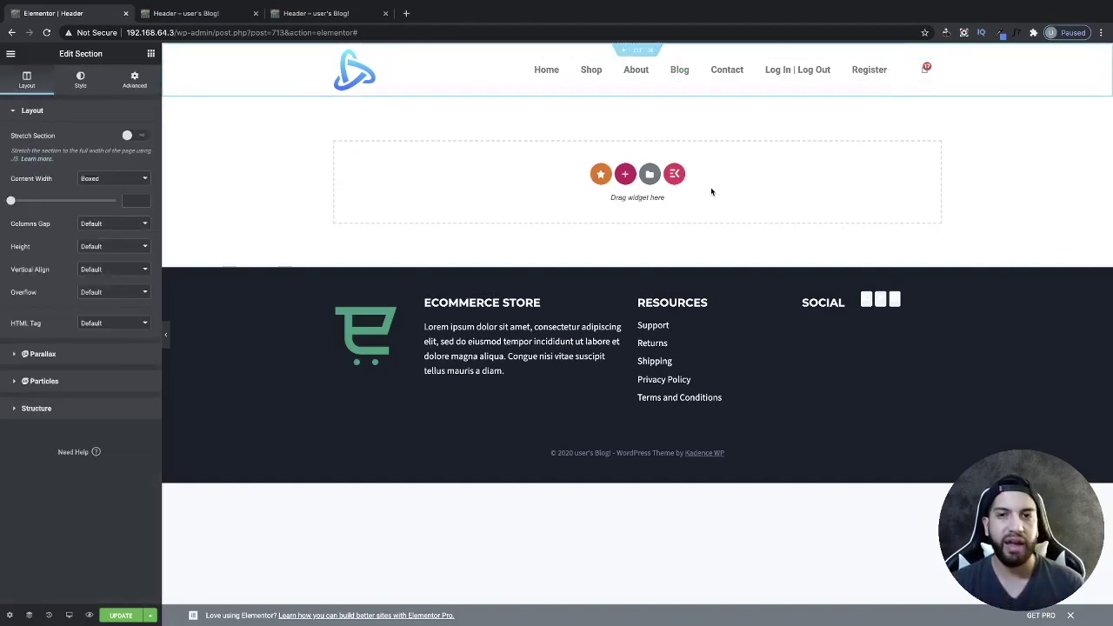
left_click(626, 49)
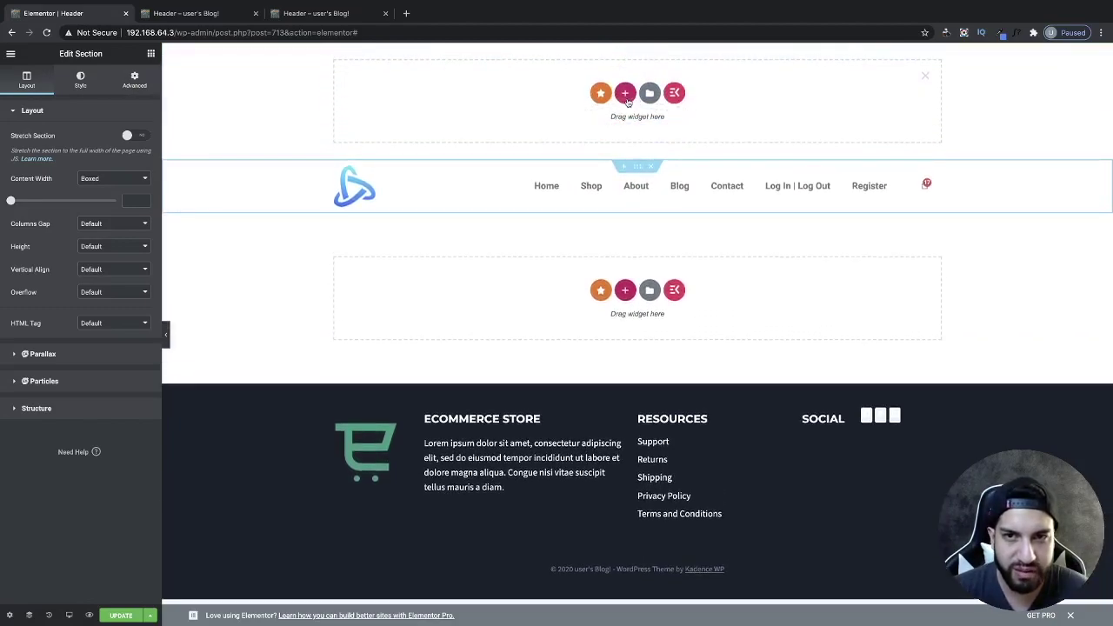
left_click(626, 96)
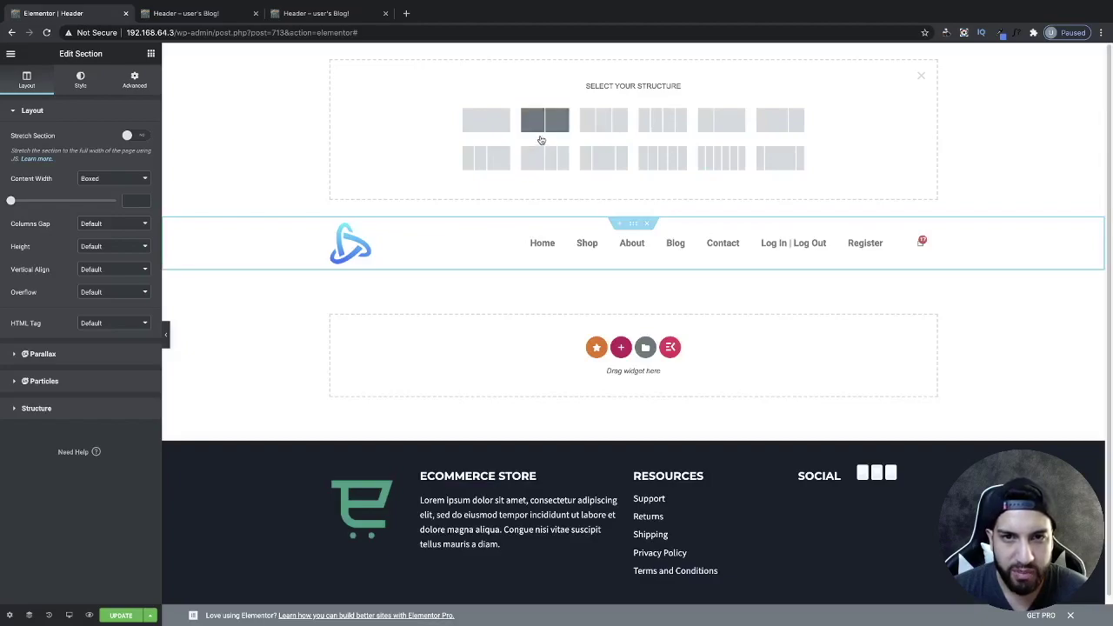
left_click(542, 136)
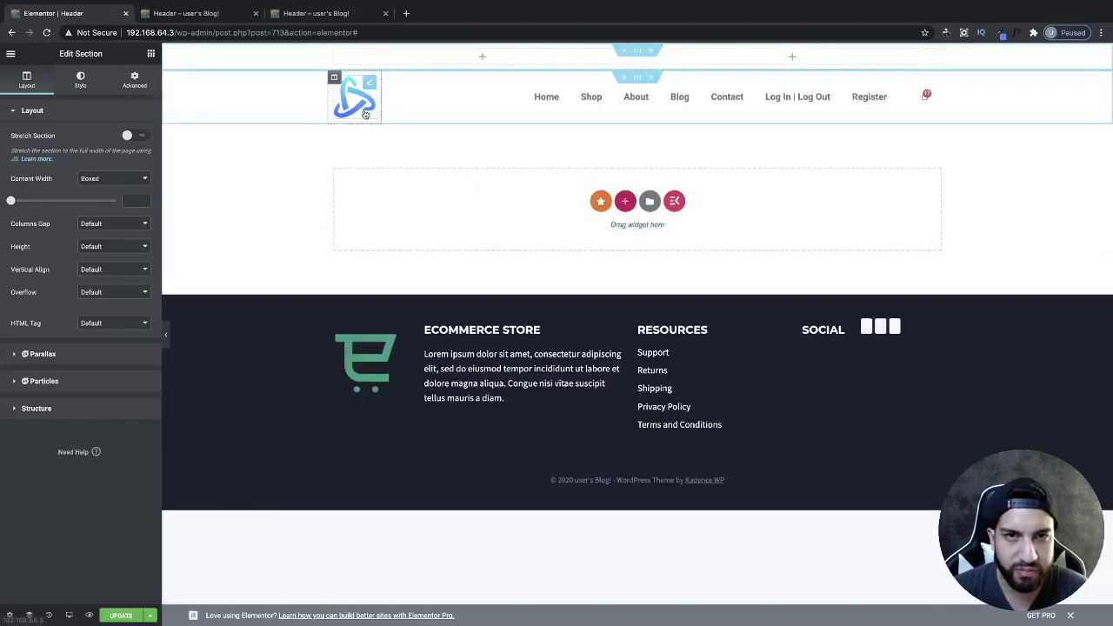
left_click(150, 53)
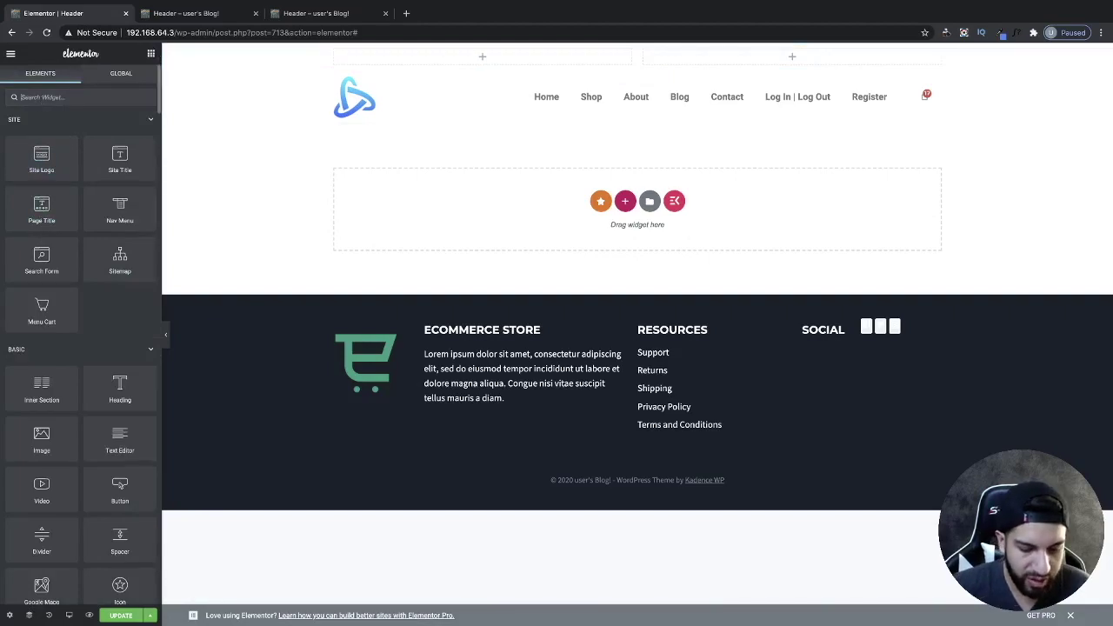
Step: Add an Icon List widget to the left column of the top bar section and set its layout to Inline
type("list")
left_click_drag(42, 146, 470, 63)
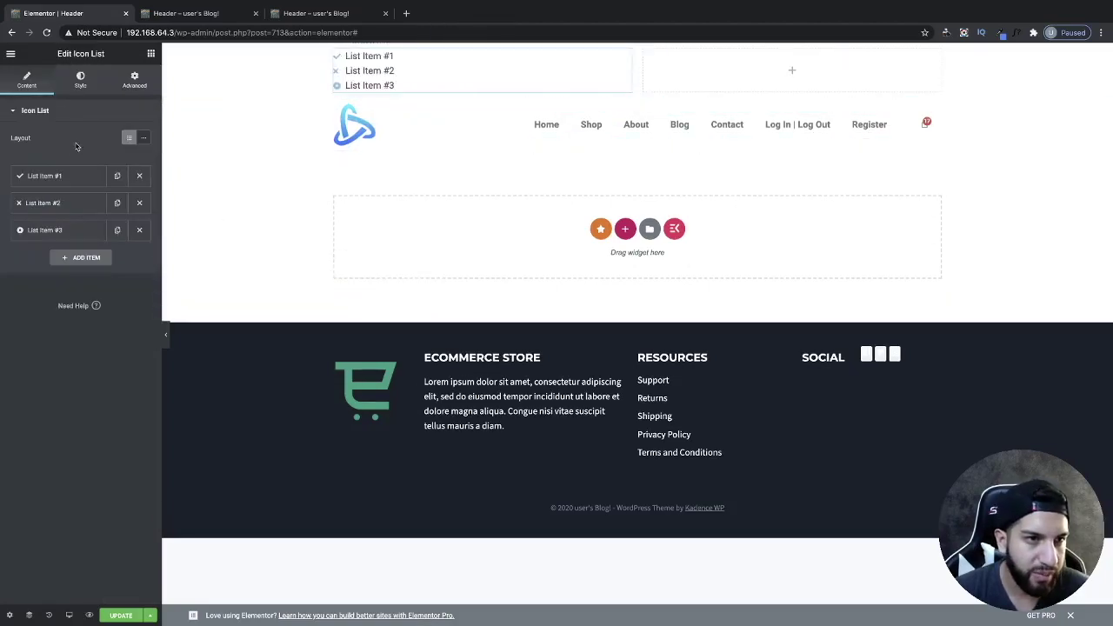
left_click(144, 137)
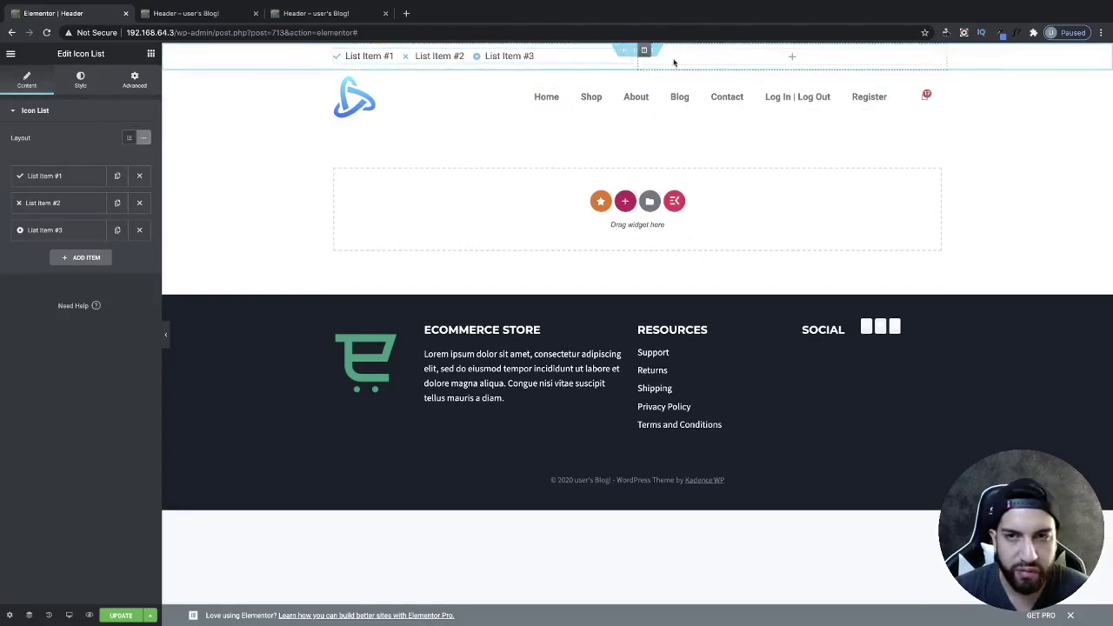
Step: Delete the second and third items of the icon list and clear the text of the first item
left_click(140, 230)
left_click(140, 203)
left_click(56, 178)
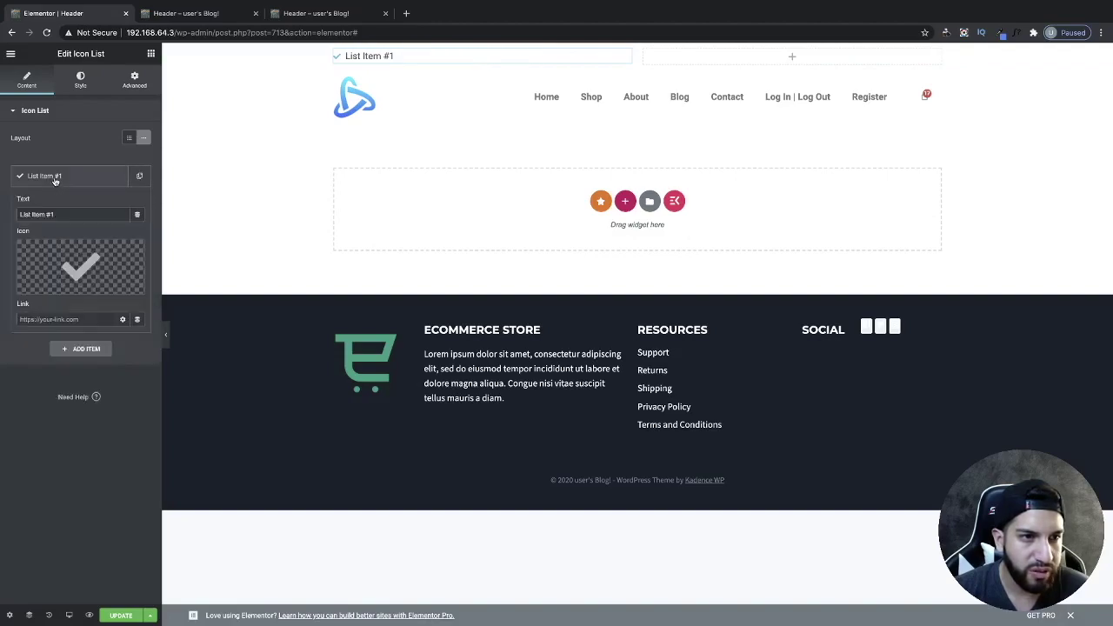
left_click_drag(80, 220, 4, 214)
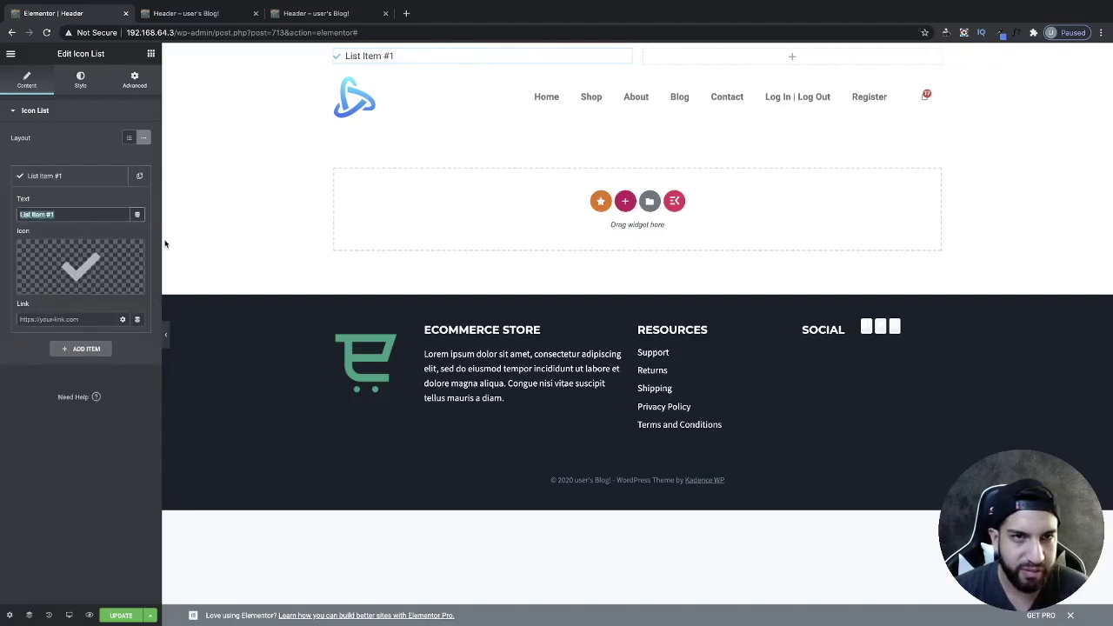
key("BackSpace")
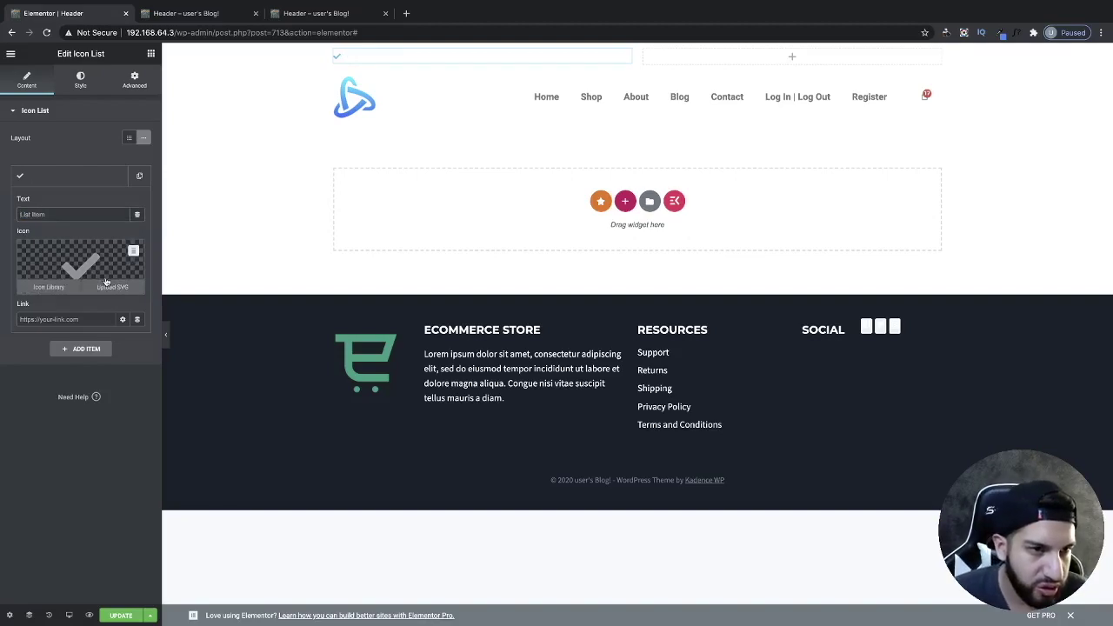
Step: Change the remaining list item's icon to the solid Envelope and enter the contact email address as its text
left_click(48, 284)
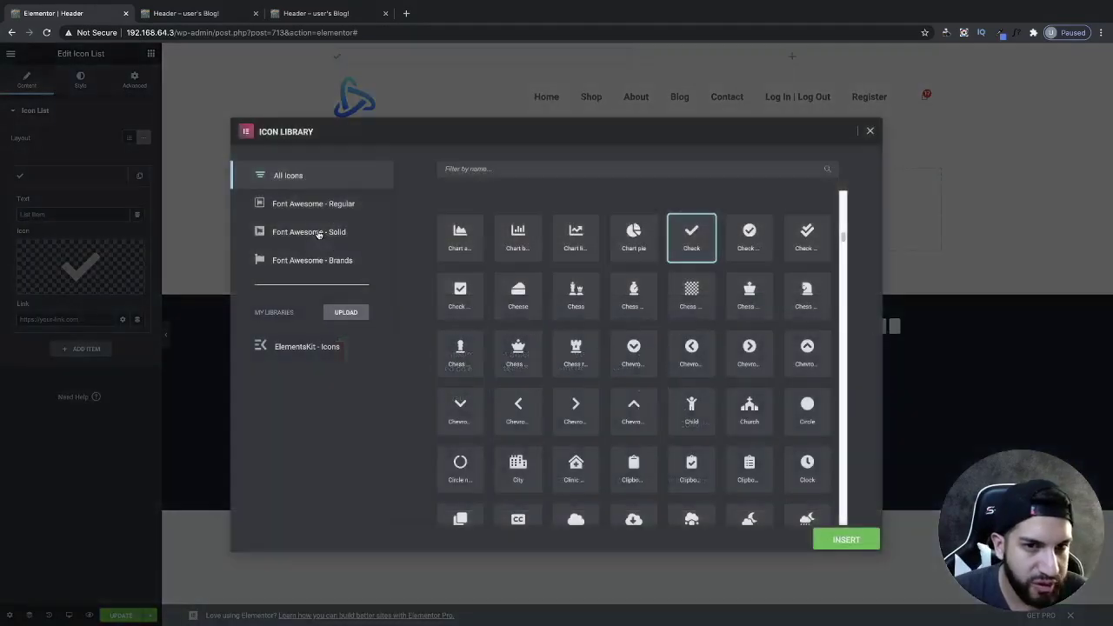
left_click(476, 170)
type("env")
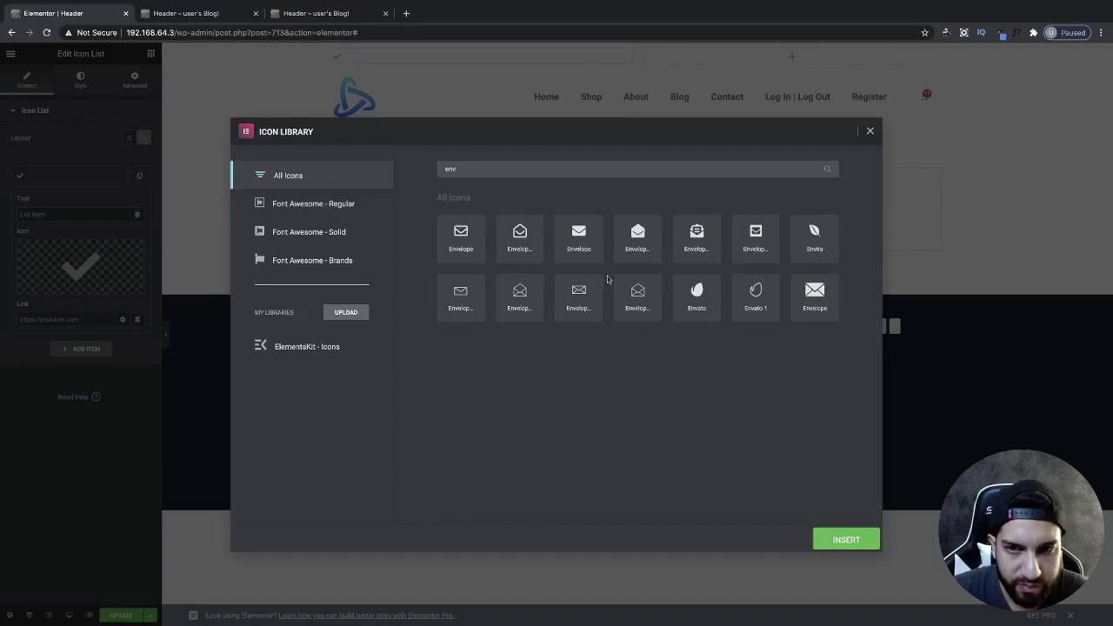
left_click(573, 251)
left_click(830, 538)
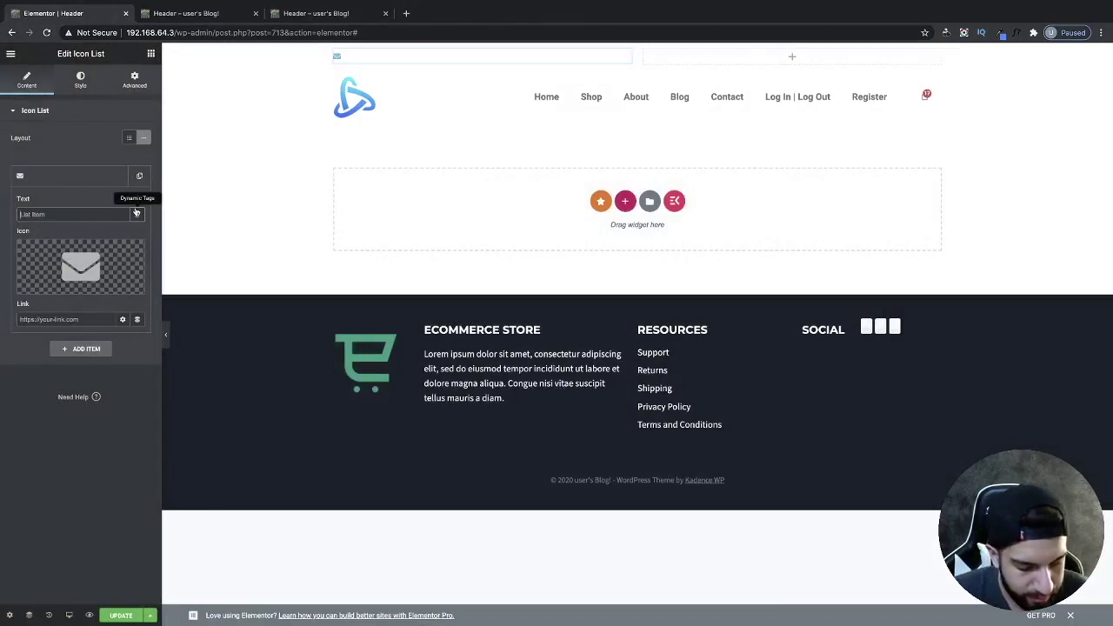
type("email@mywebsite.com")
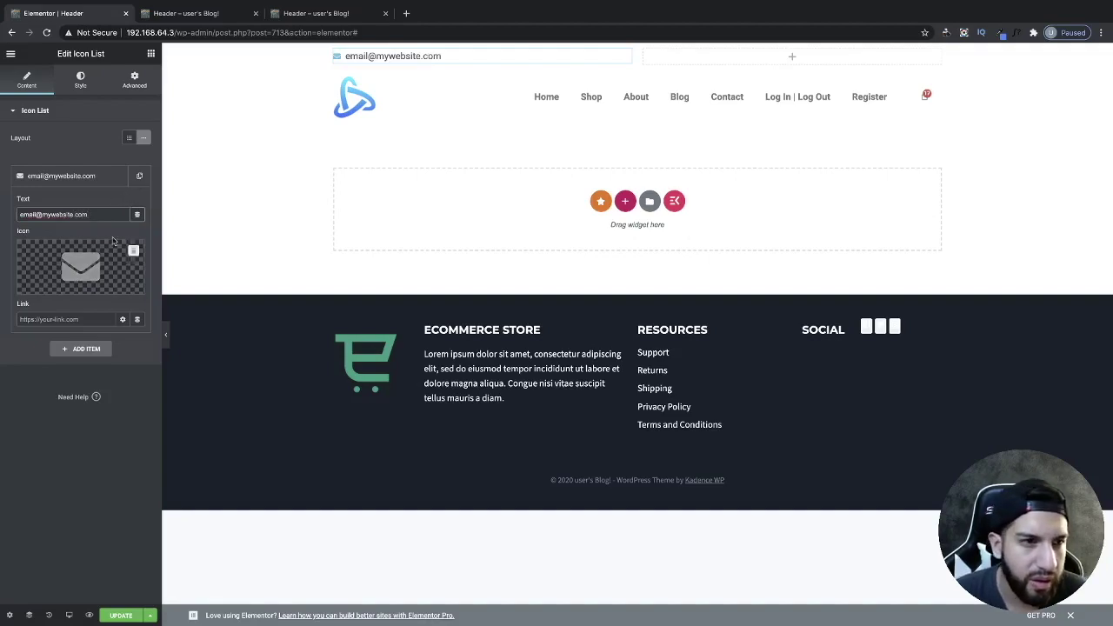
Step: Duplicate the email list item and change the copy's icon to the solid Mobile icon
left_click(65, 177)
left_click(139, 177)
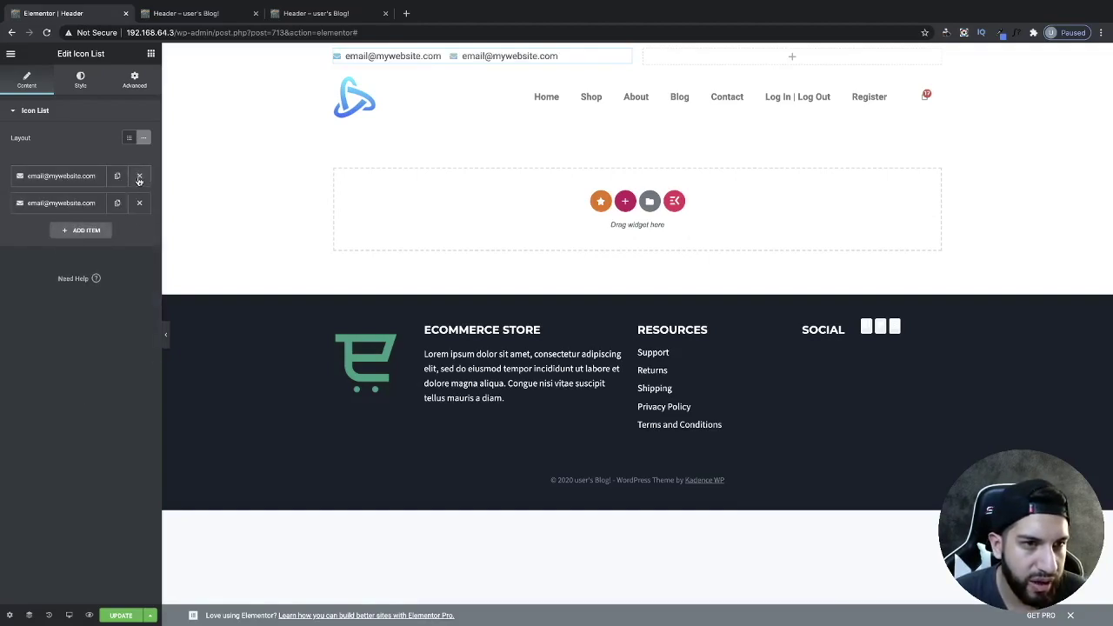
left_click(54, 205)
left_click(80, 292)
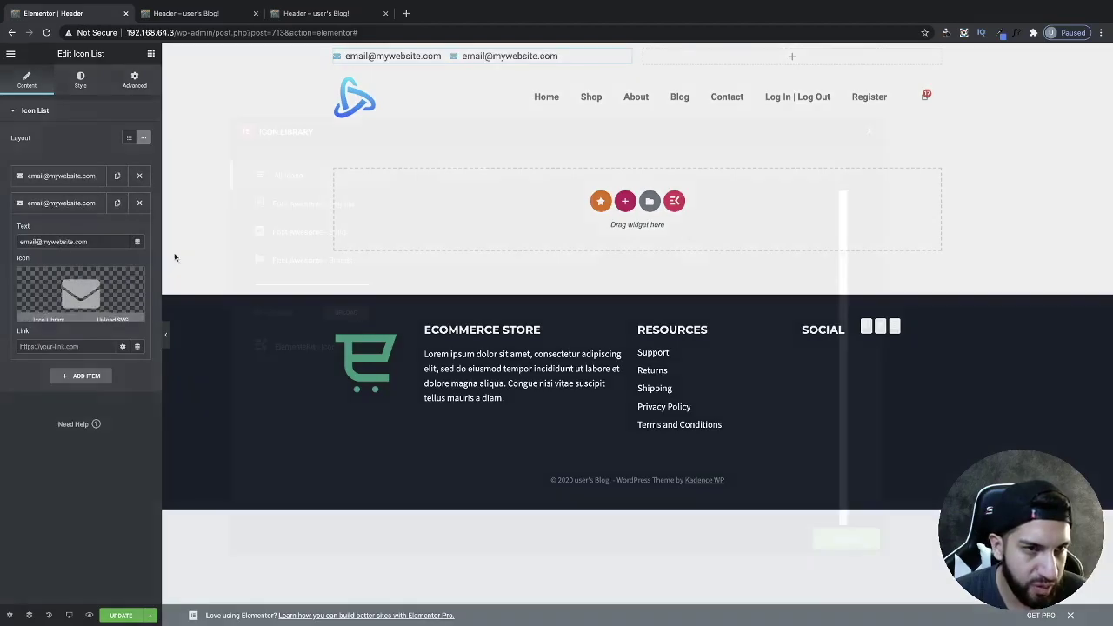
left_click(493, 170)
type("phone")
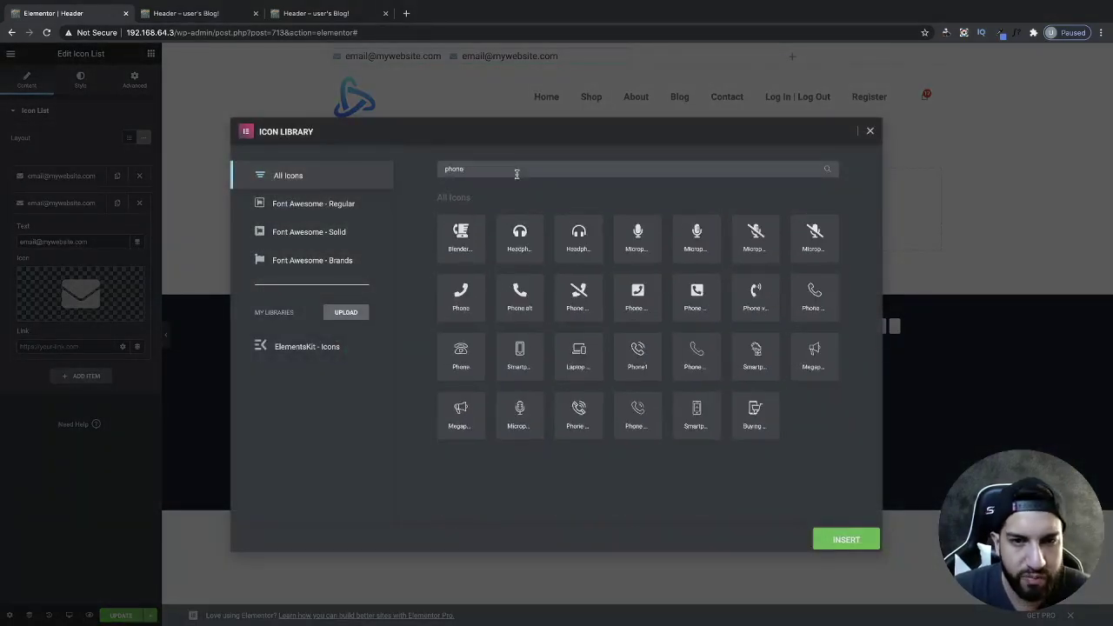
left_click(520, 295)
left_click_drag(489, 174, 395, 170)
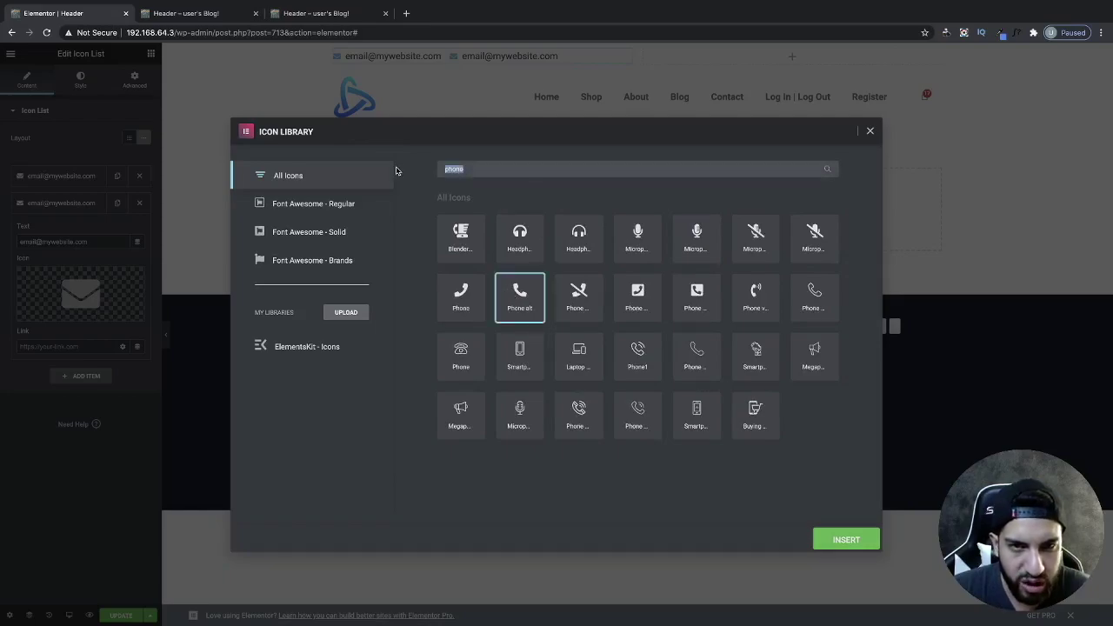
key("BackSpace")
type("mobil")
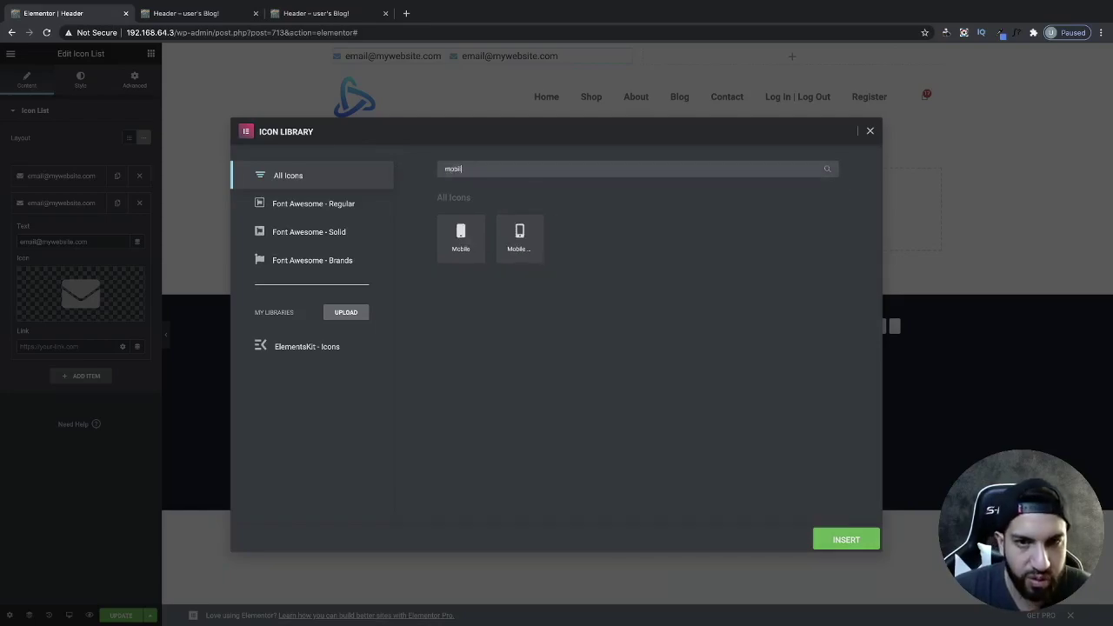
left_click(461, 237)
left_click(851, 548)
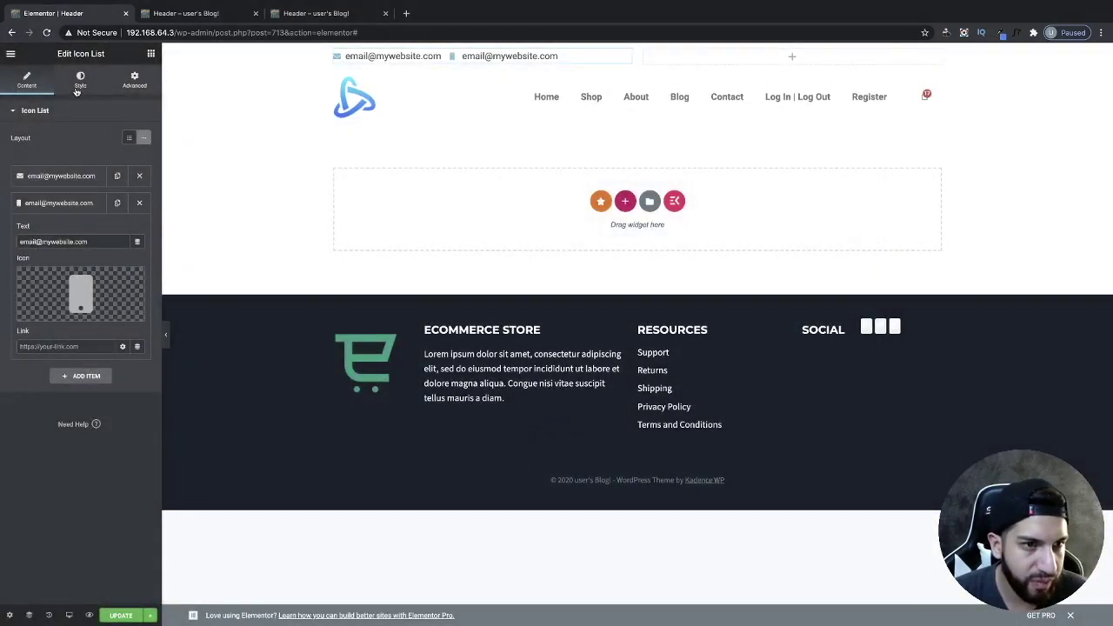
Step: Replace the text of the mobile-icon list item with the contact phone number, its digit groups separated by dots
left_click_drag(89, 241, 10, 237)
key("BackSpace")
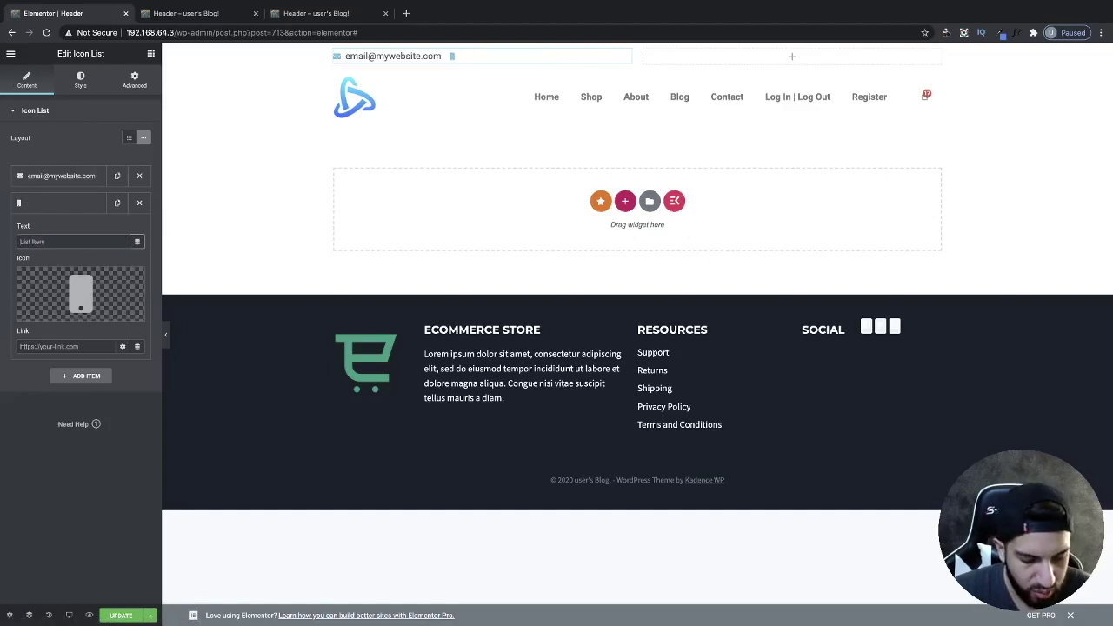
type("888")
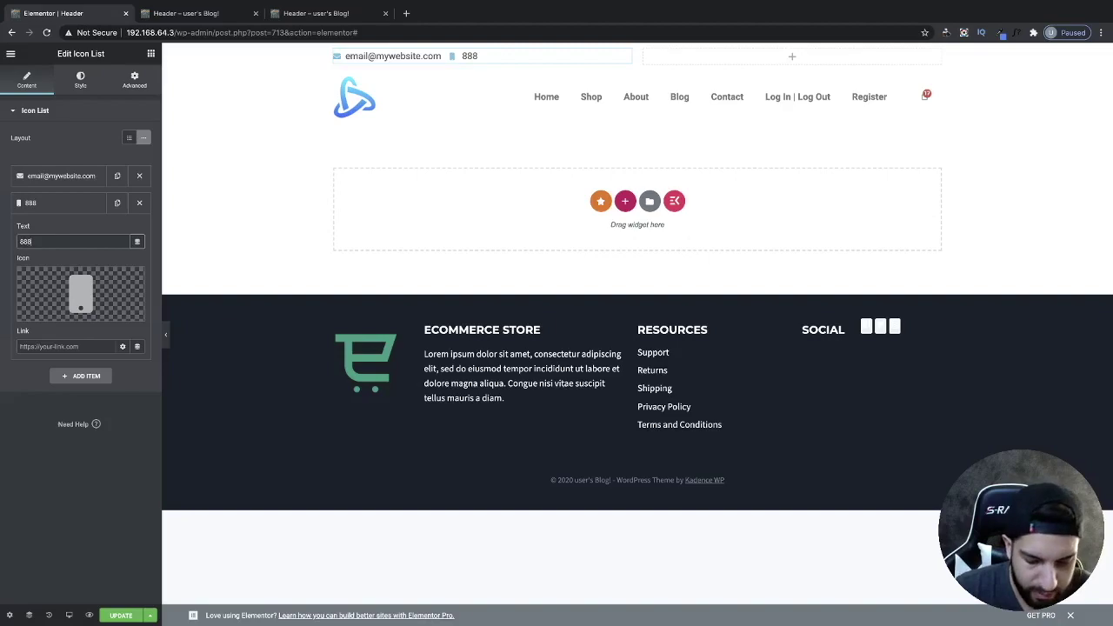
type(".888")
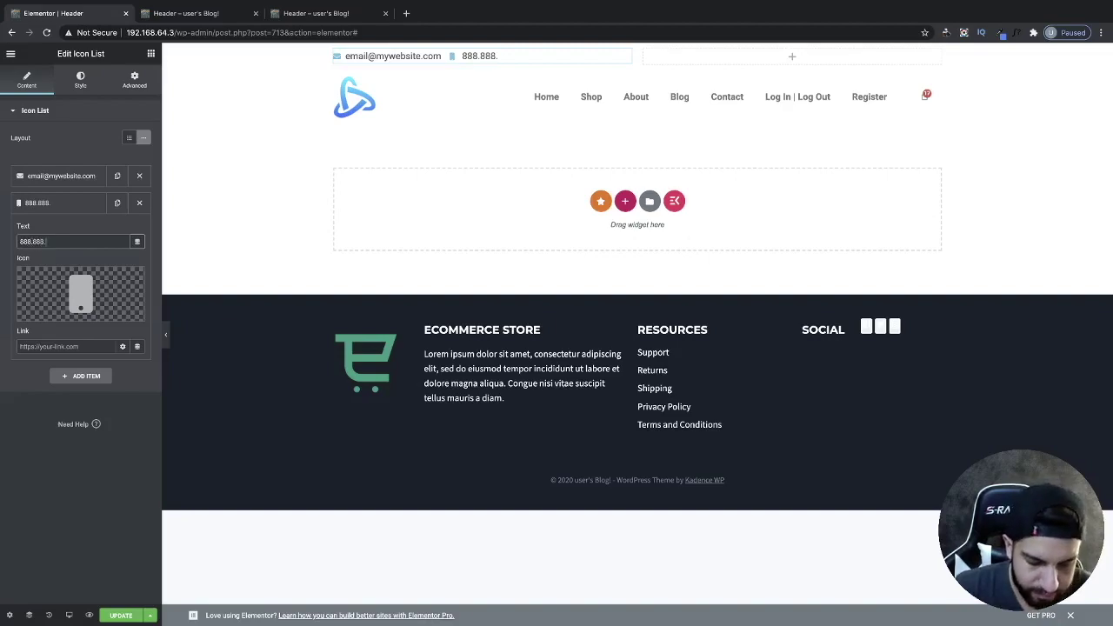
type(".9")
type("8888")
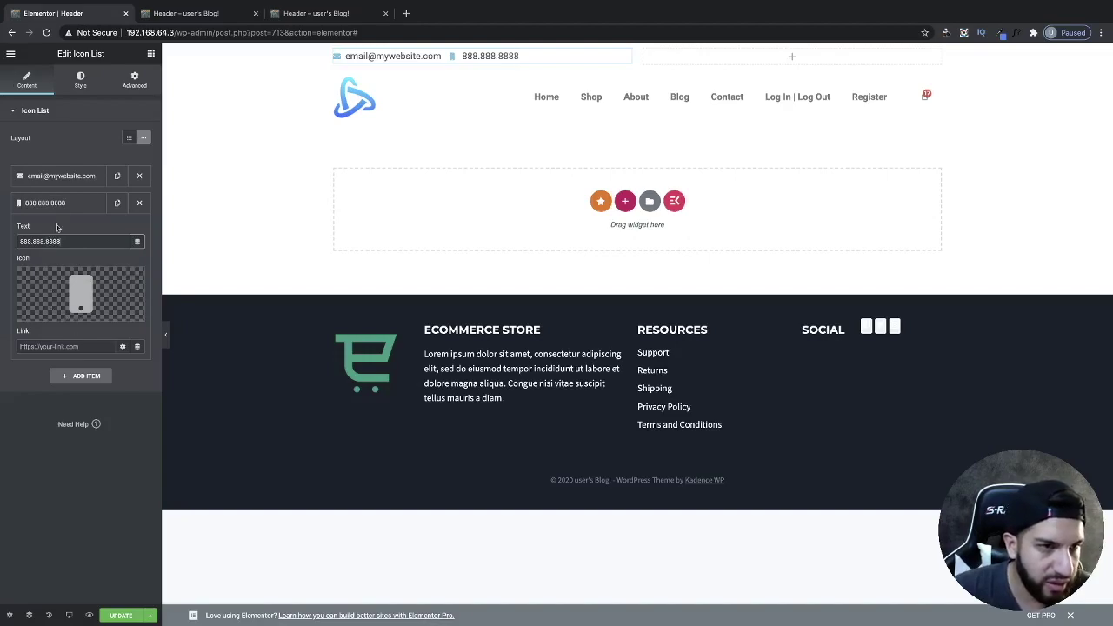
Step: Set the email list item's link to "emailto:" followed by the same email address as its text
left_click(66, 175)
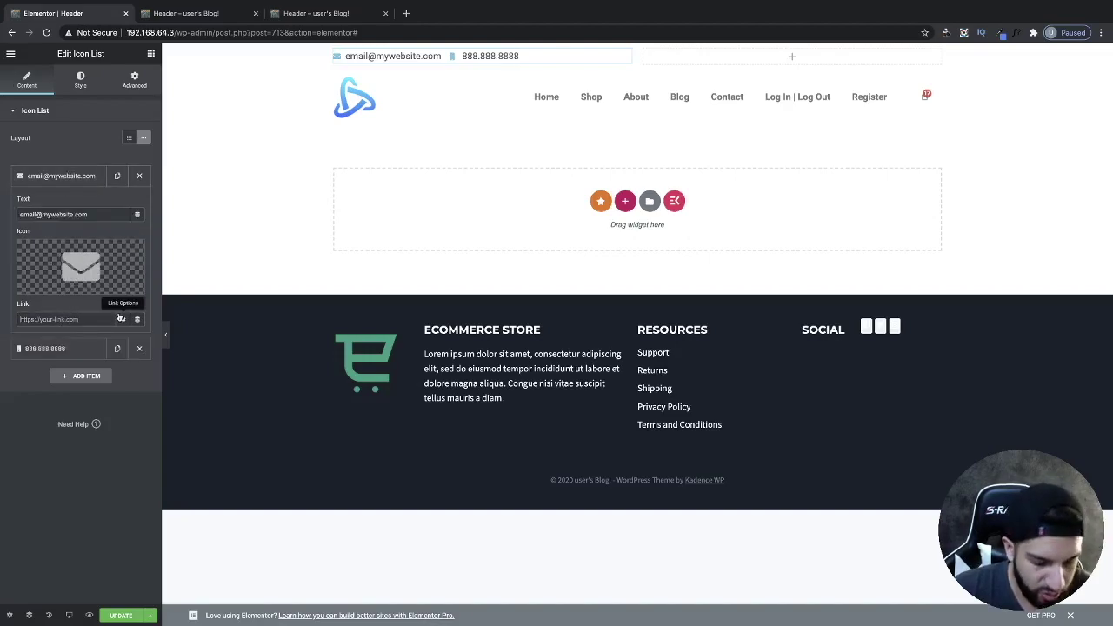
type("email")
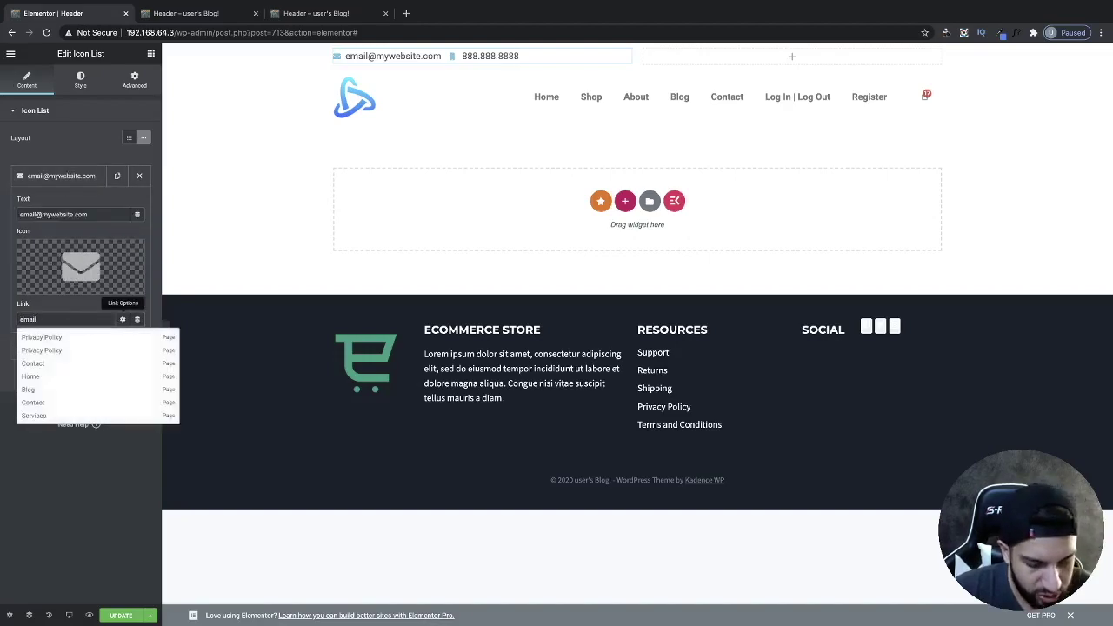
type("to")
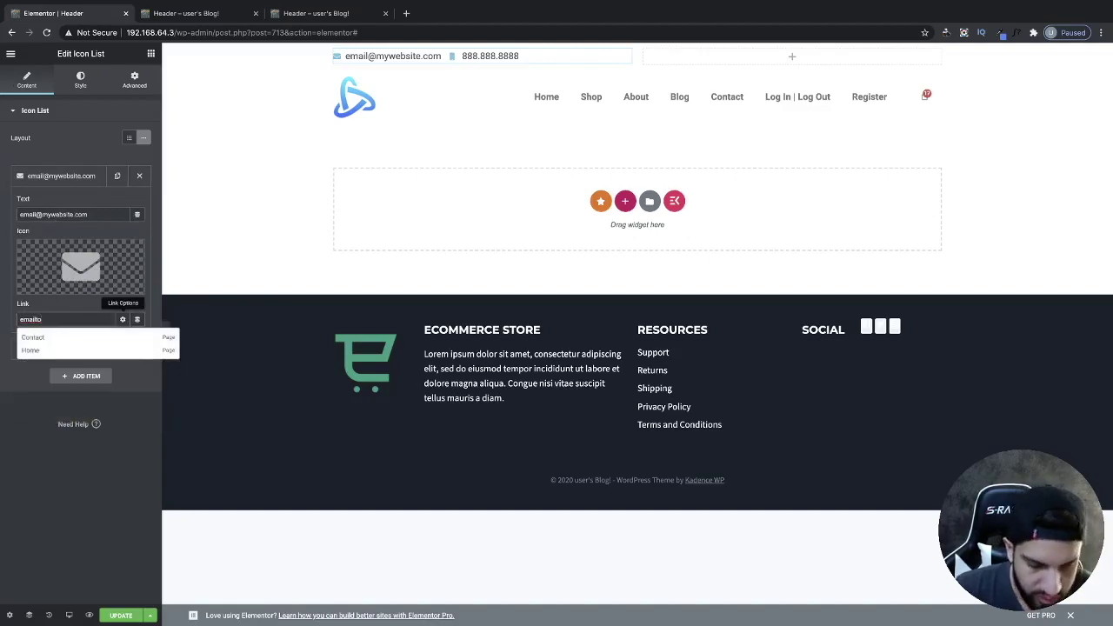
type(":")
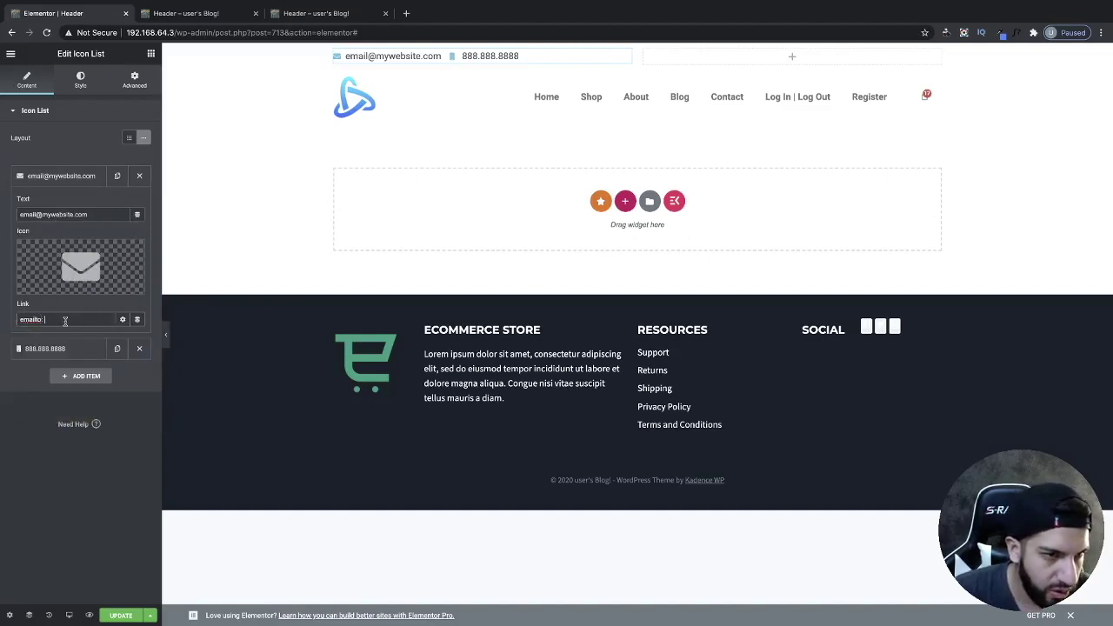
left_click_drag(97, 215, 3, 215)
key("ctrl+c")
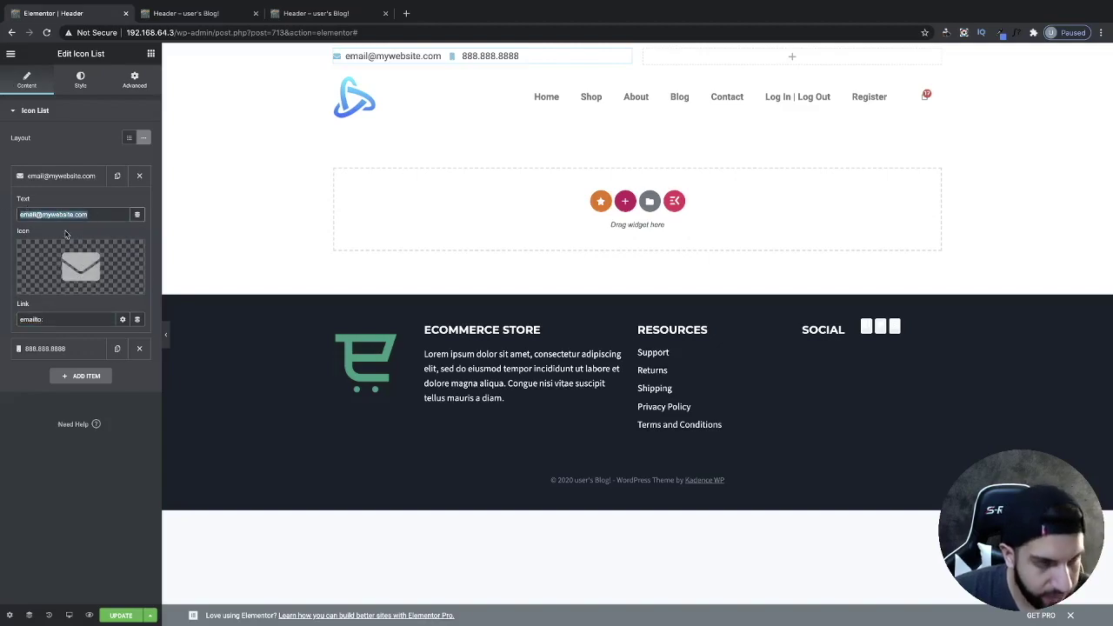
left_click(55, 318)
key("ctrl+v")
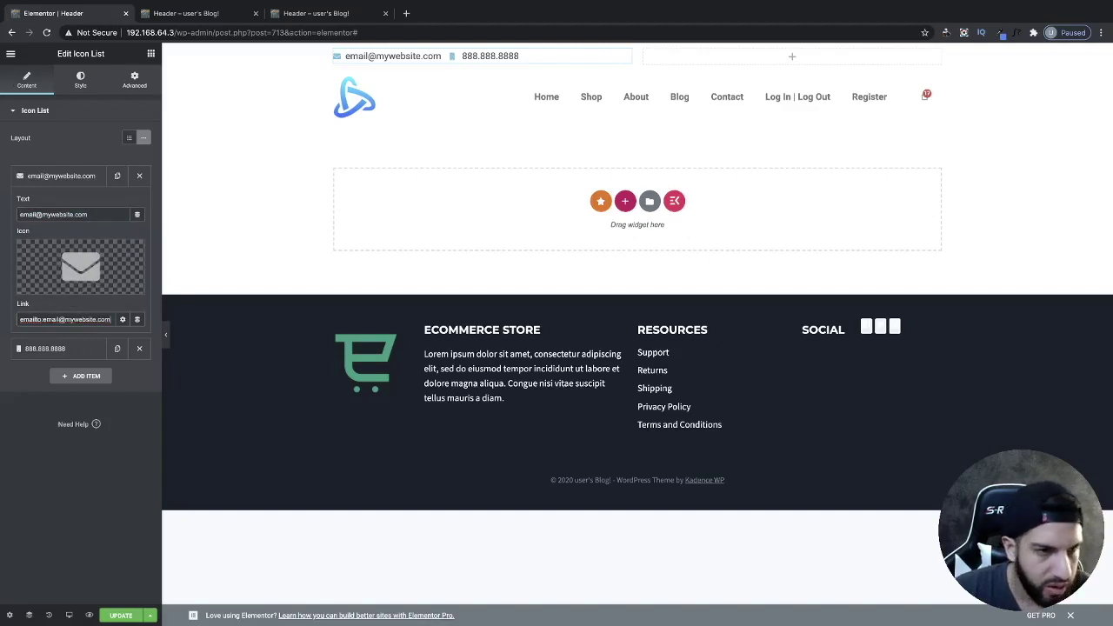
Step: Set the phone list item's link to "tel:" followed by the contact phone number
left_click(67, 350)
left_click(55, 209)
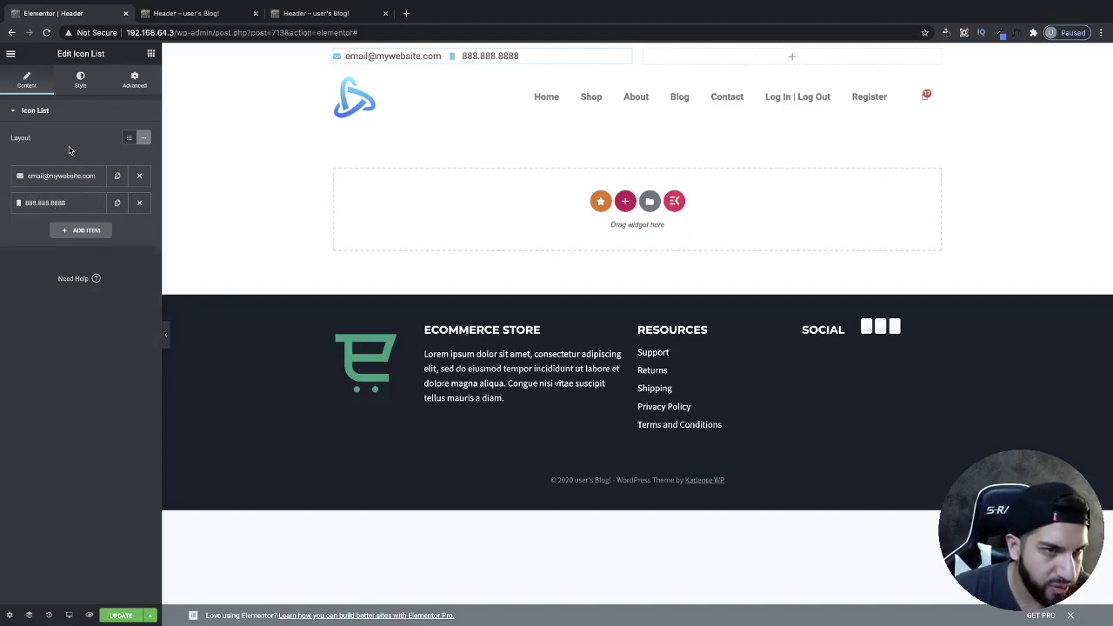
left_click(64, 179)
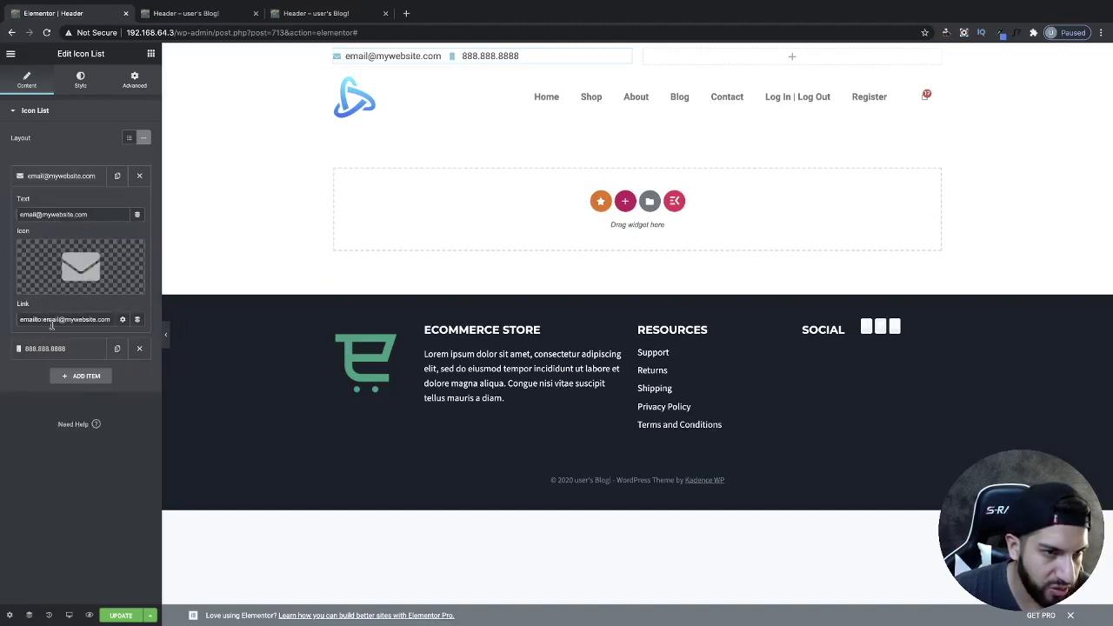
left_click(52, 349)
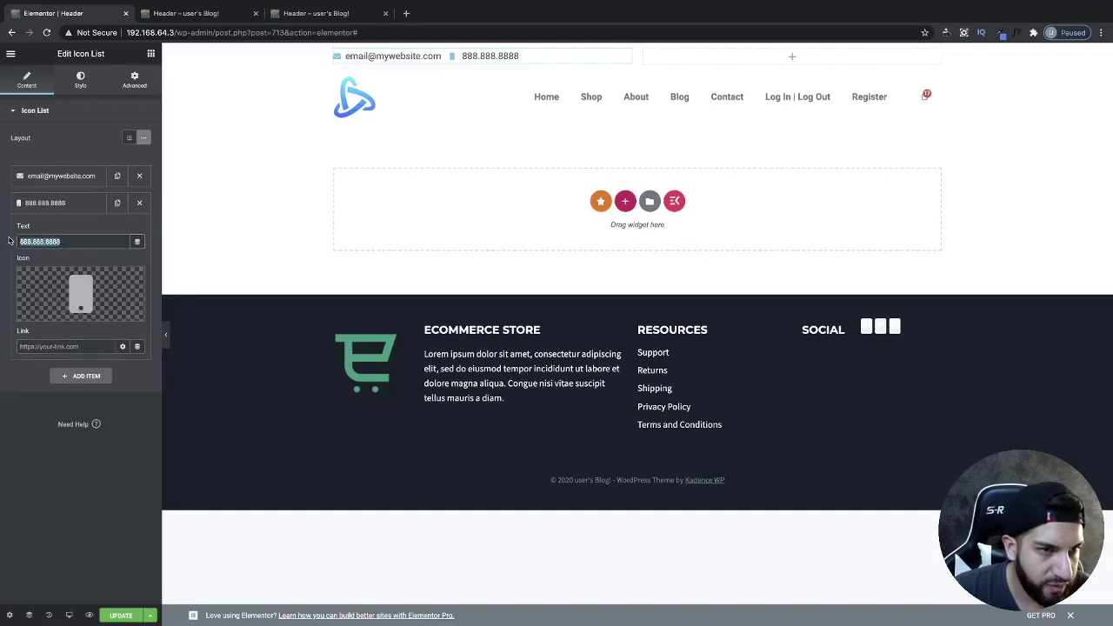
type("te")
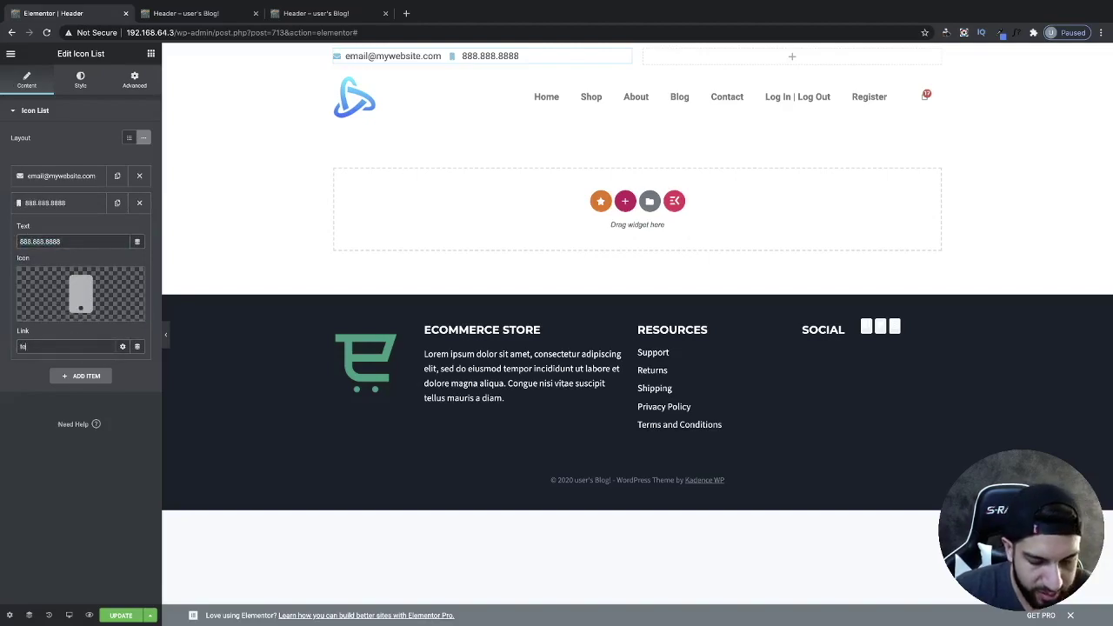
type("l:")
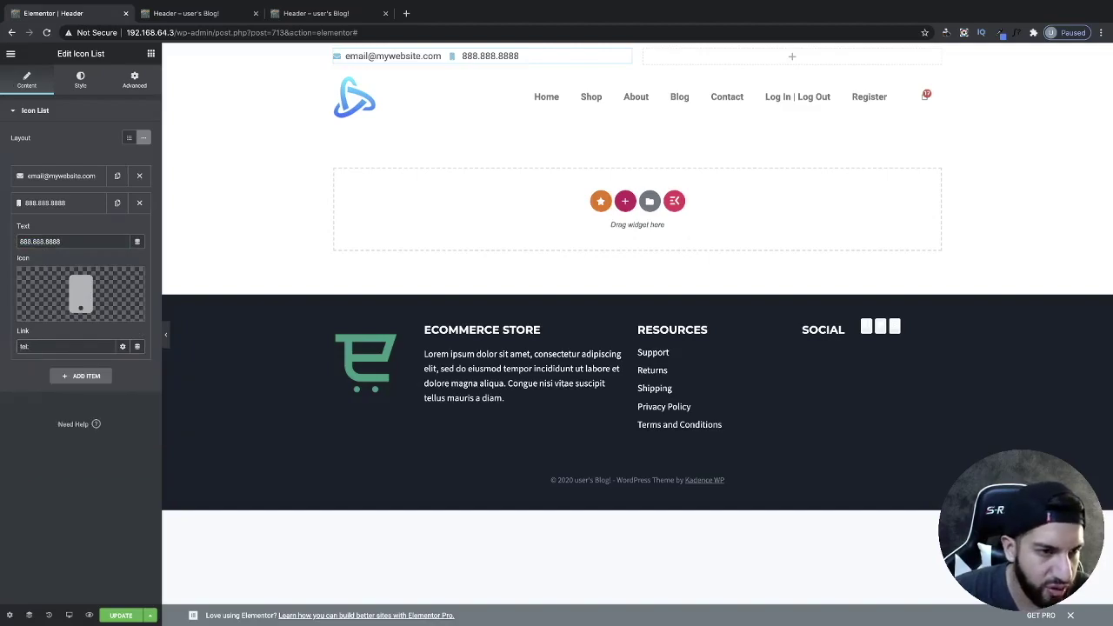
type("888.888.8888")
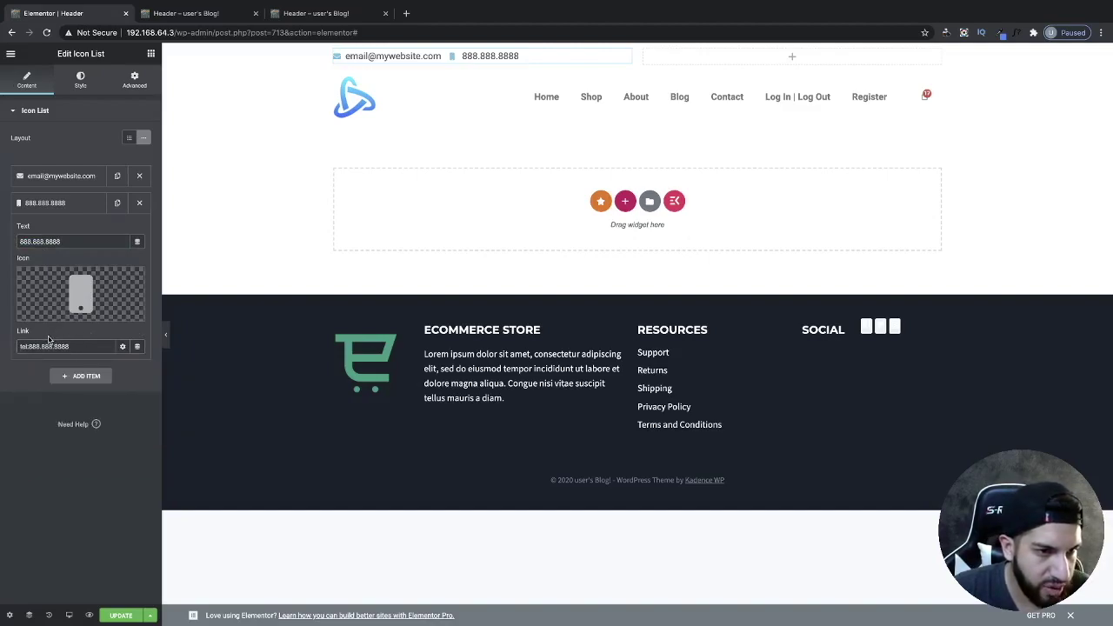
Step: Remove the dots from the number in the phone item's tel: link and collapse the item
left_click(42, 345)
key("BackSpace")
left_click(53, 346)
key("BackSpace")
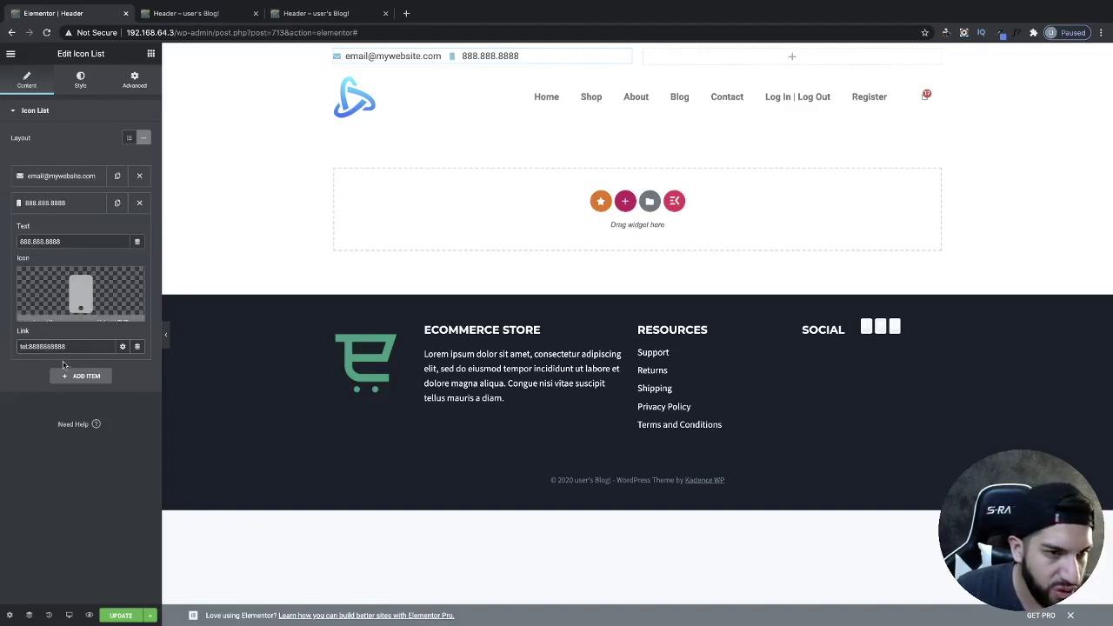
left_click_drag(93, 346, 4, 343)
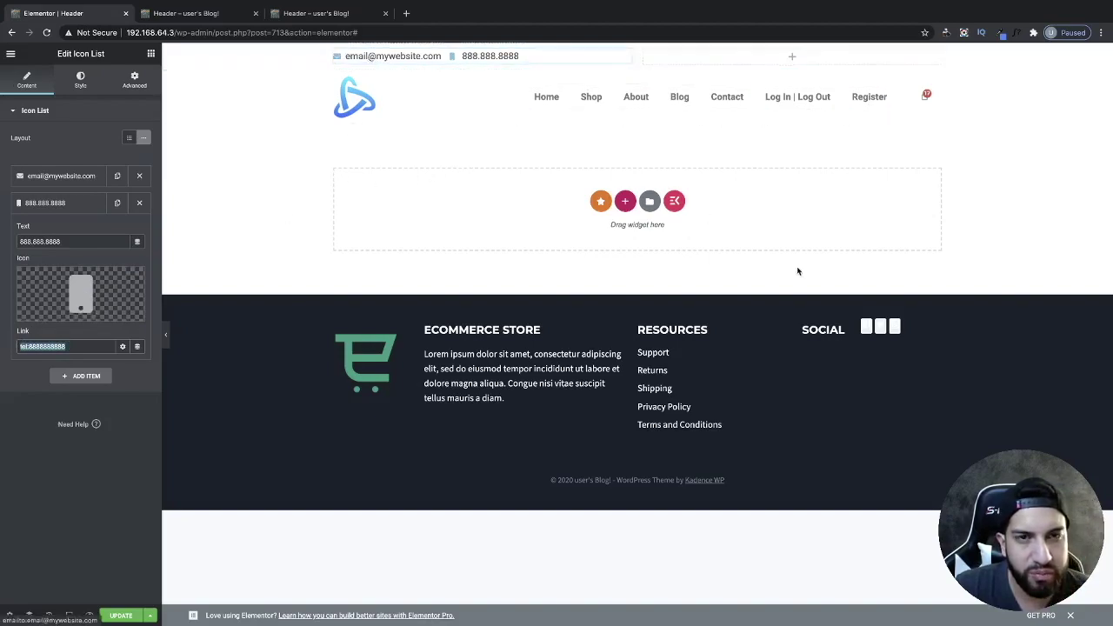
left_click(42, 202)
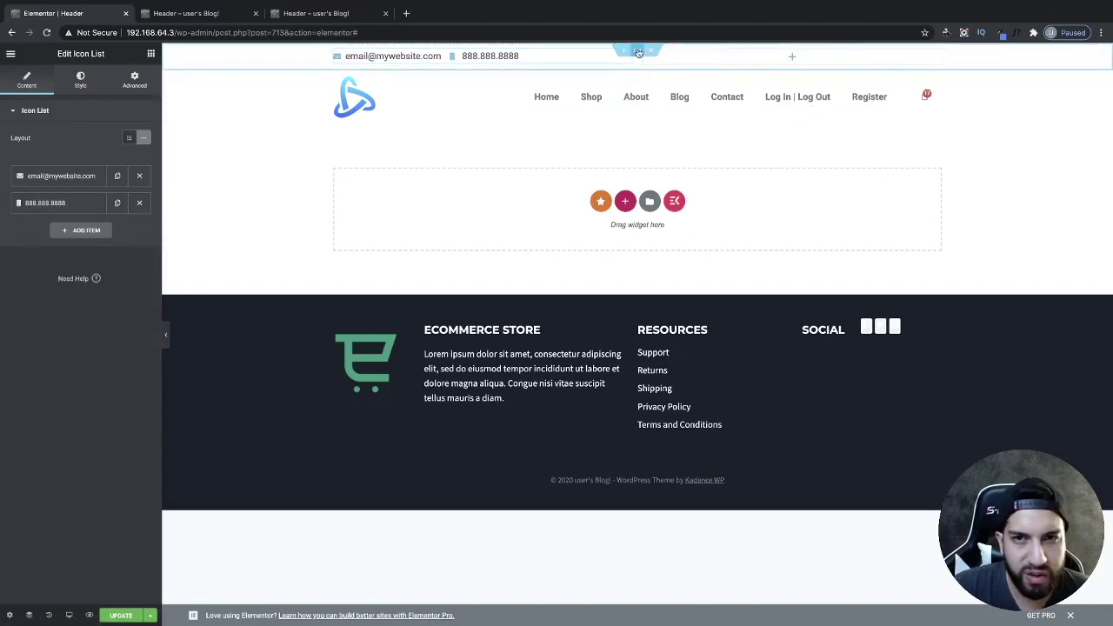
Step: Give the top bar section a classic background, trying grey and off-white shades before setting its color to black
left_click(637, 52)
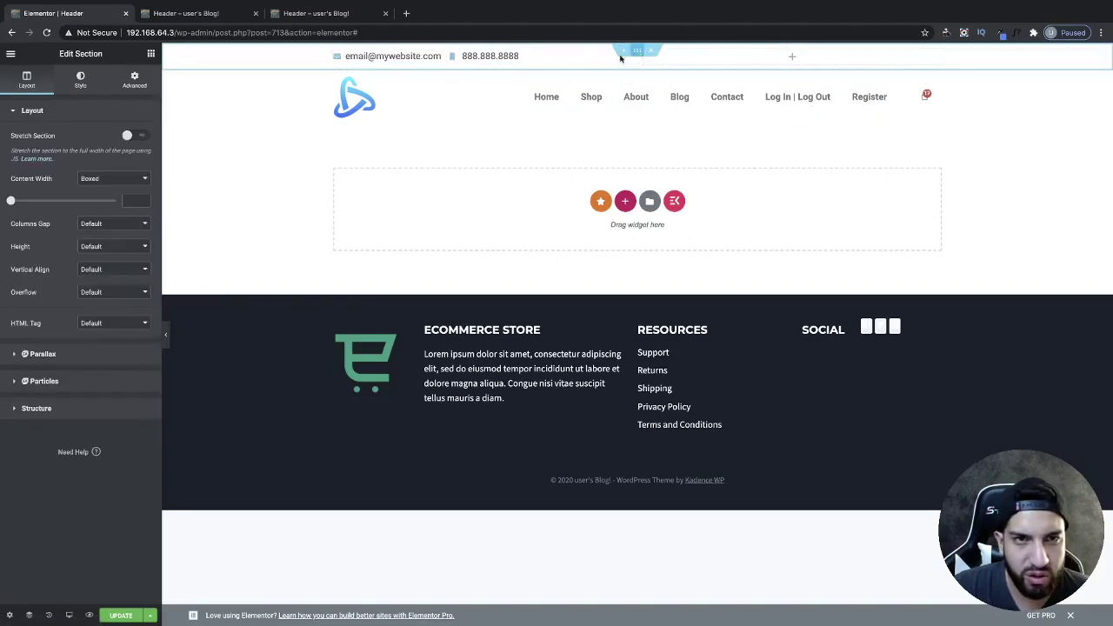
left_click(73, 87)
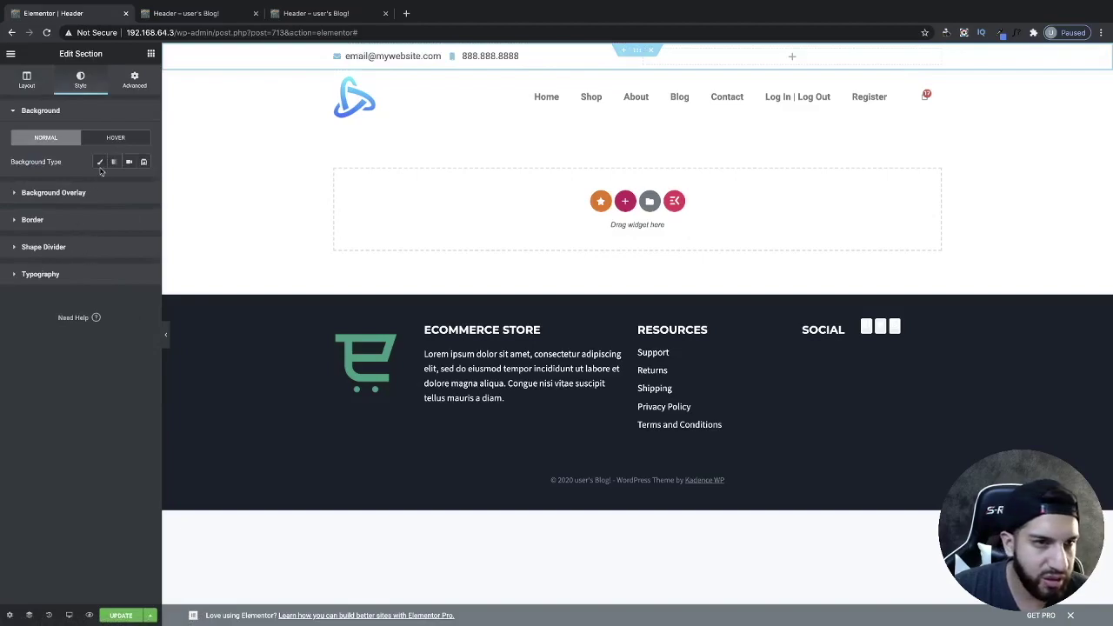
left_click(100, 162)
left_click(130, 185)
left_click(91, 210)
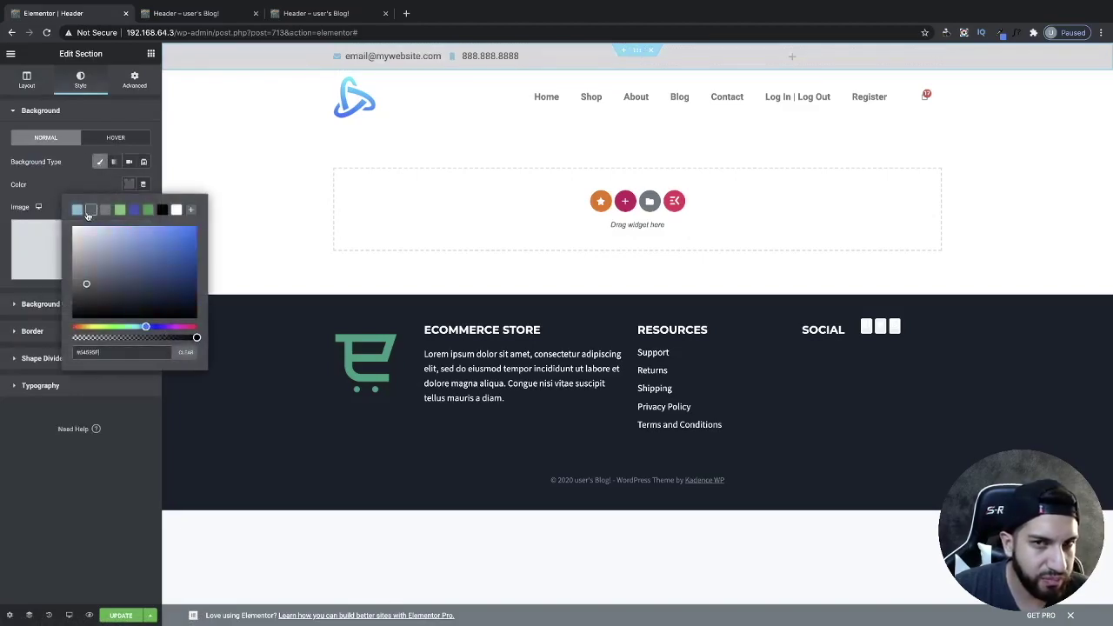
left_click_drag(86, 283, 68, 221)
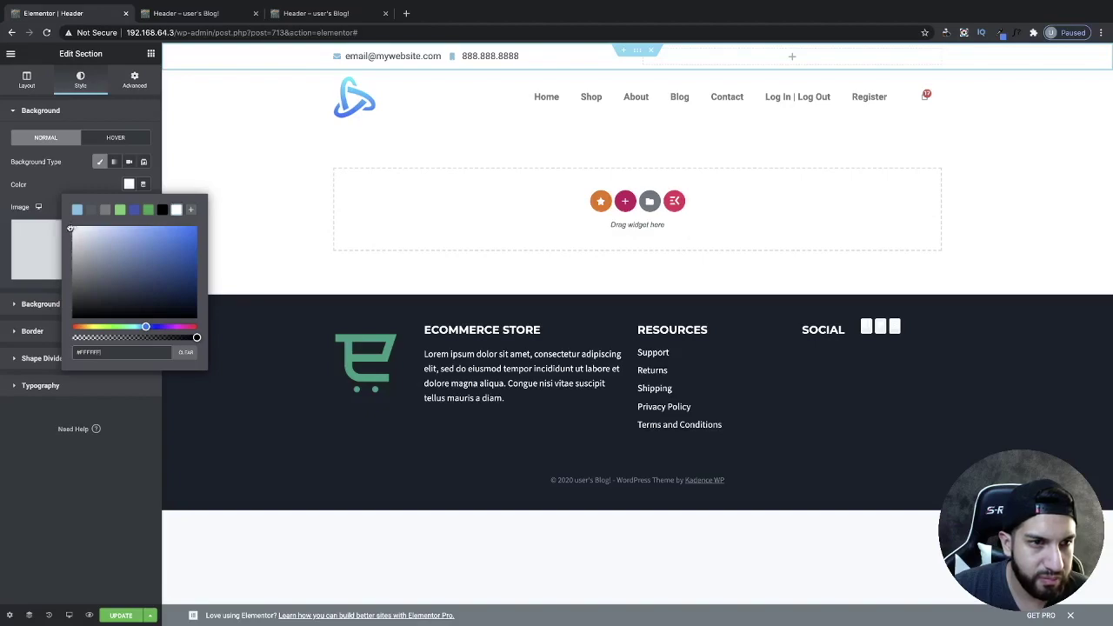
left_click_drag(71, 230, 68, 235)
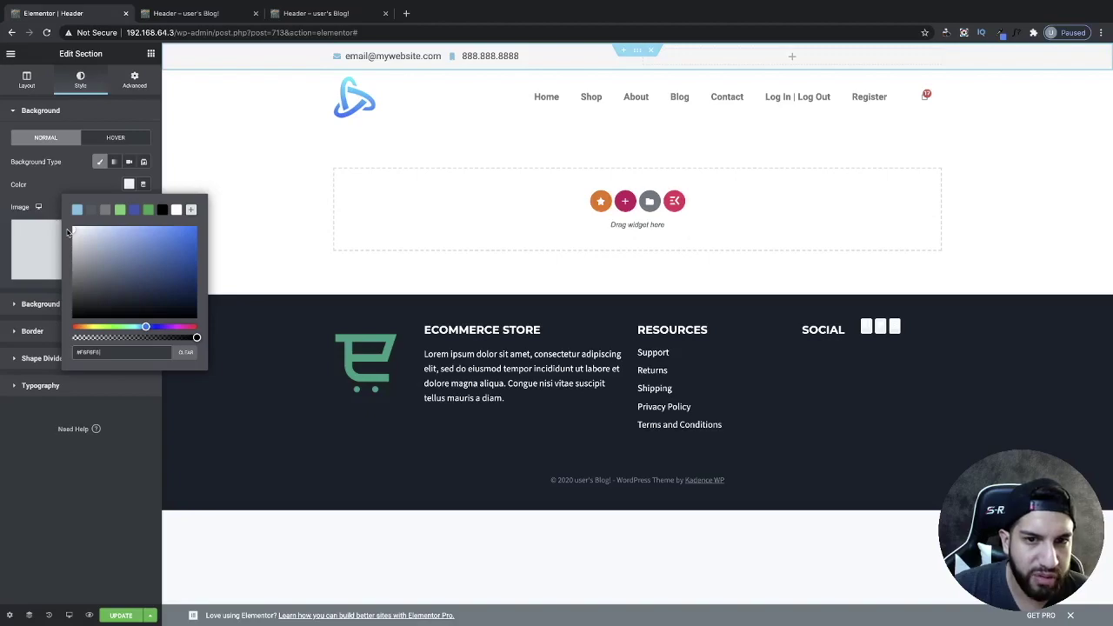
left_click(161, 211)
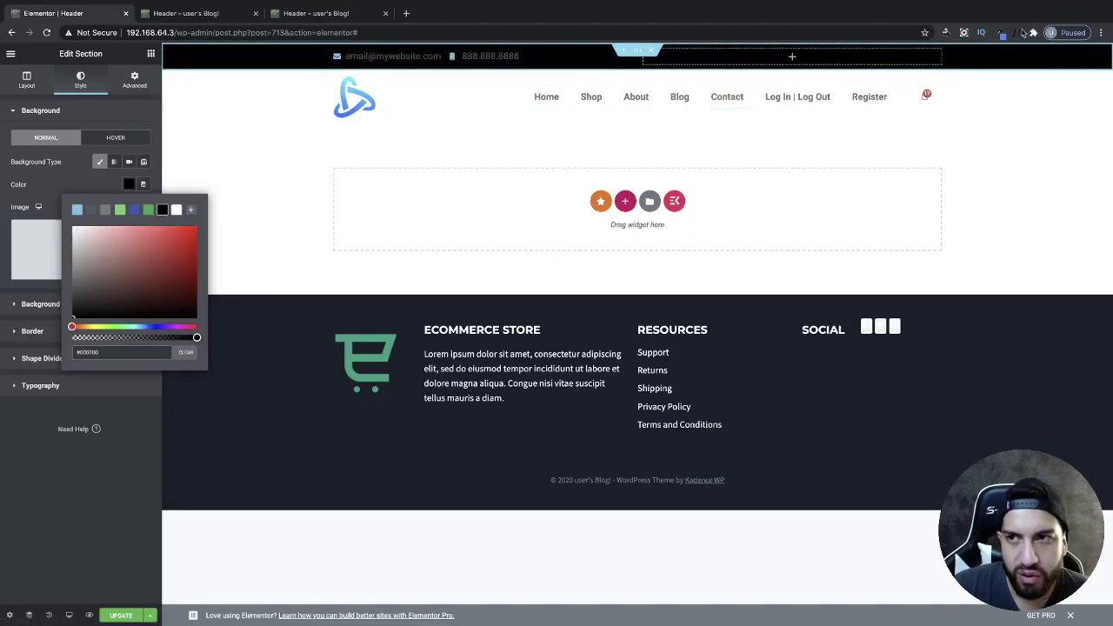
Step: Sample the dark footer background with the Eye Dropper extension and copy its hex code #1b212c
left_click(1002, 35)
left_click(800, 77)
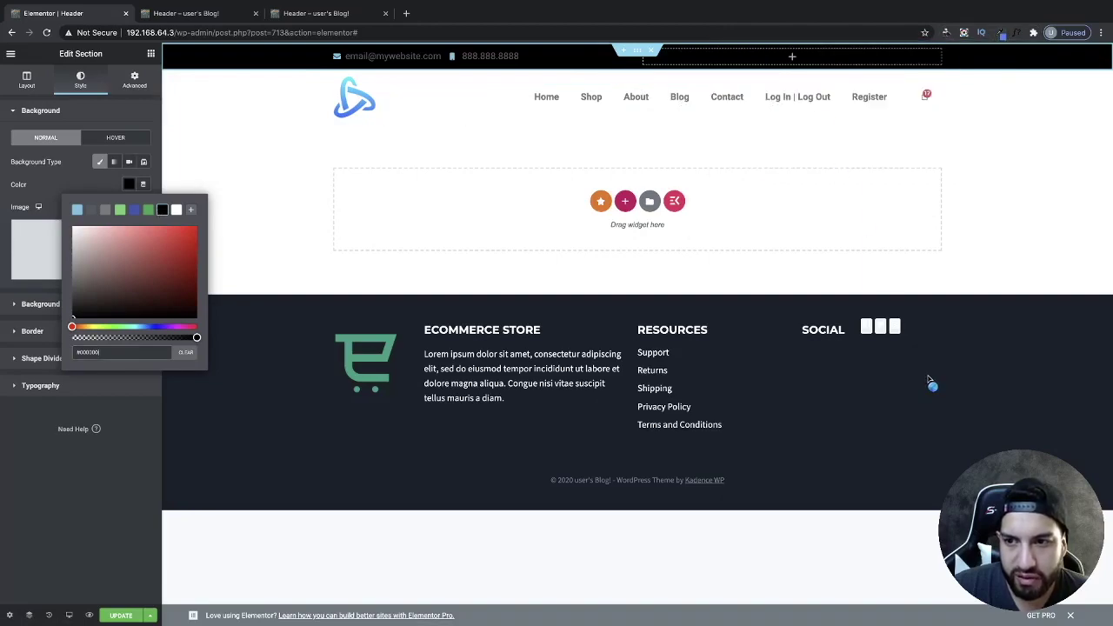
left_click(942, 411)
left_click(1001, 35)
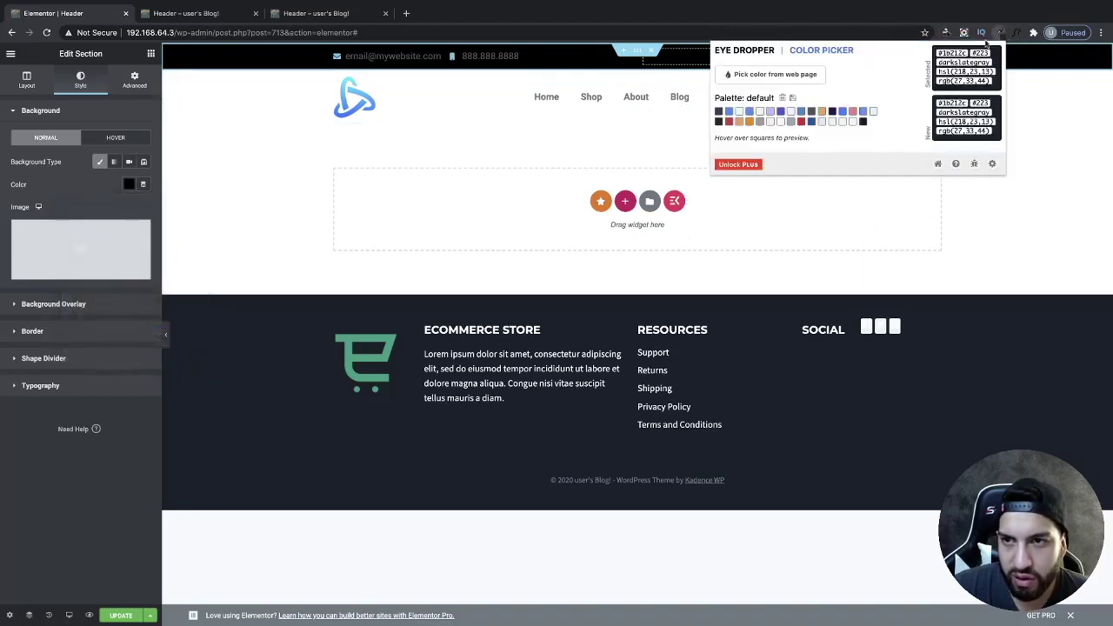
left_click_drag(971, 53, 932, 55)
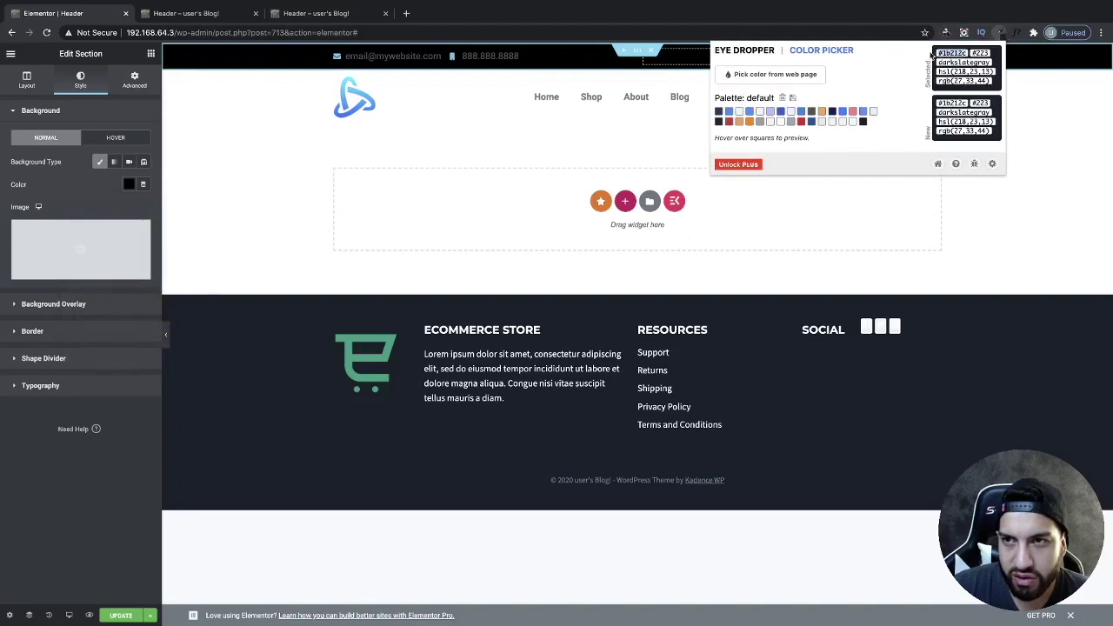
left_click(1004, 269)
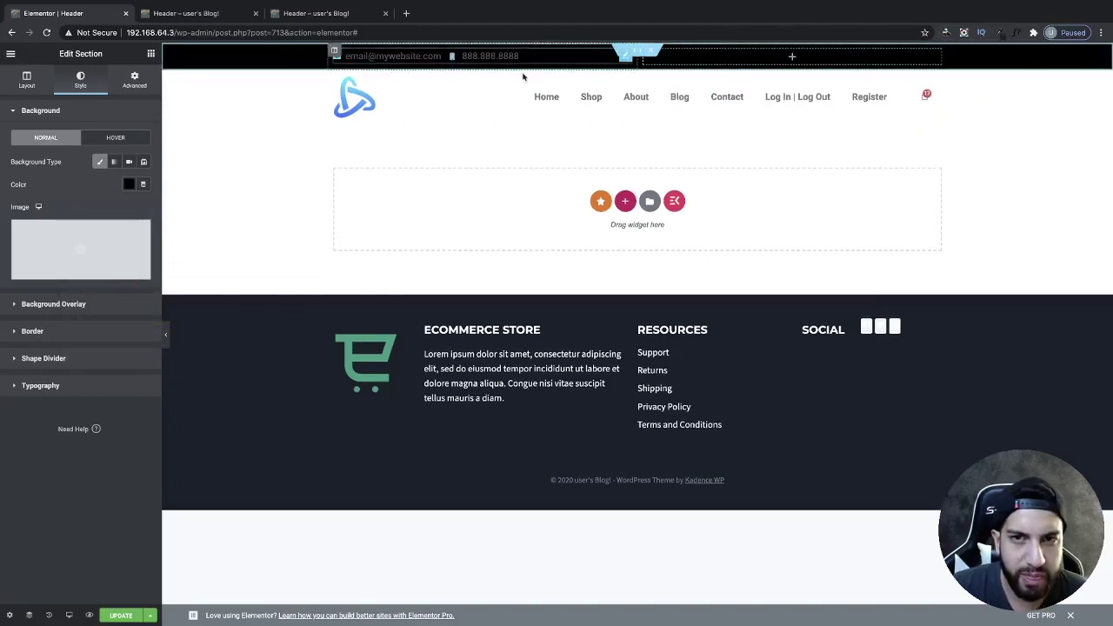
Step: Set the top bar section's background color to #1b212c and preview the header without the editing panel
left_click(128, 184)
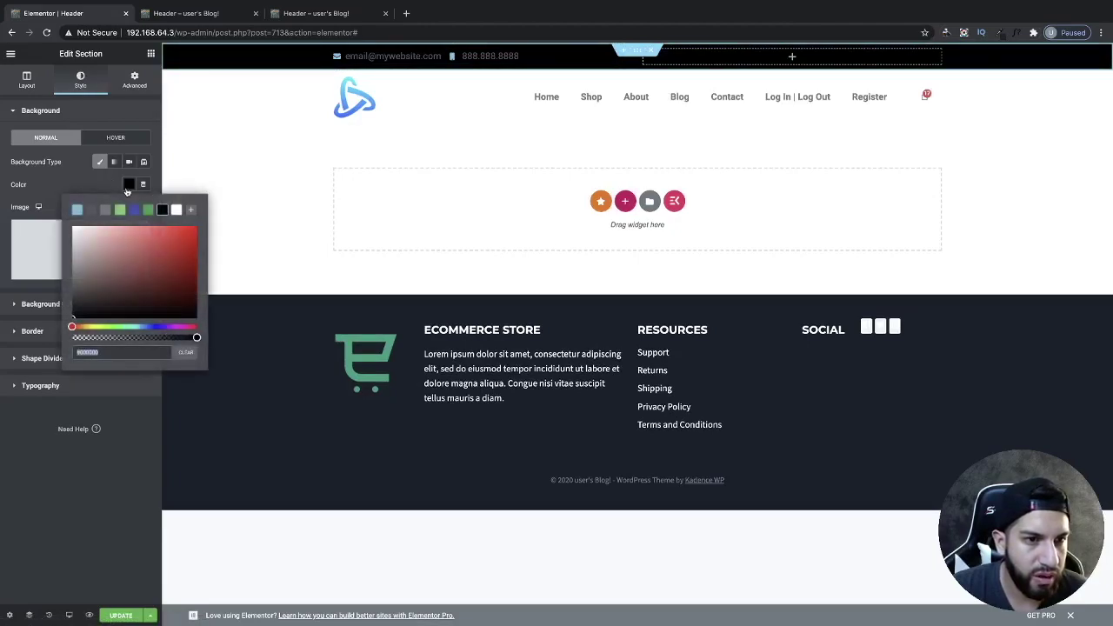
left_click(85, 179)
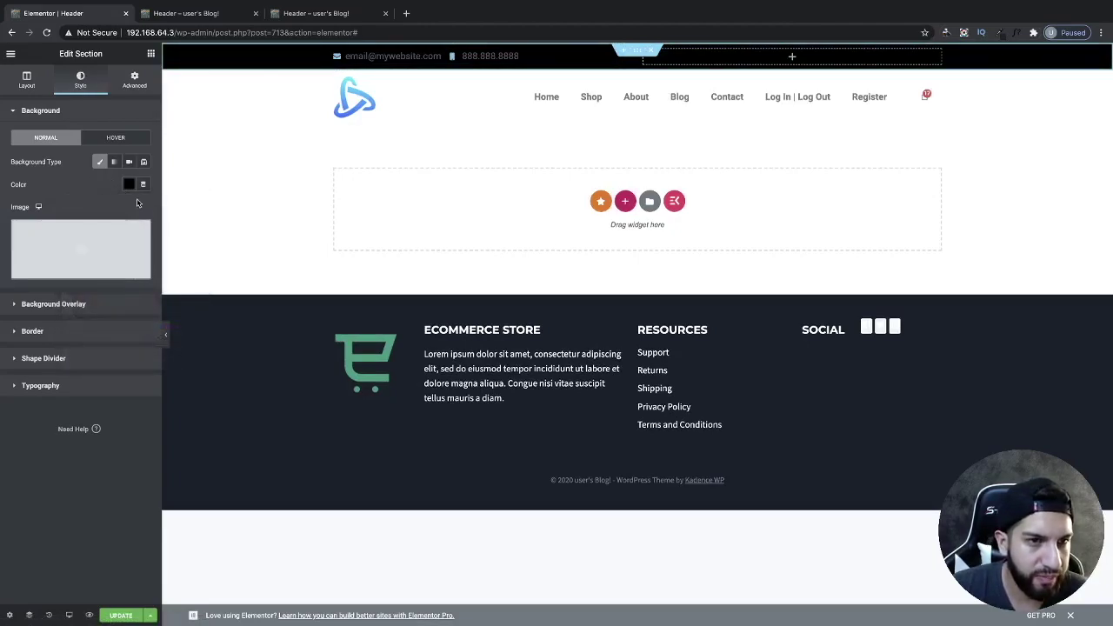
left_click(129, 185)
left_click(145, 260)
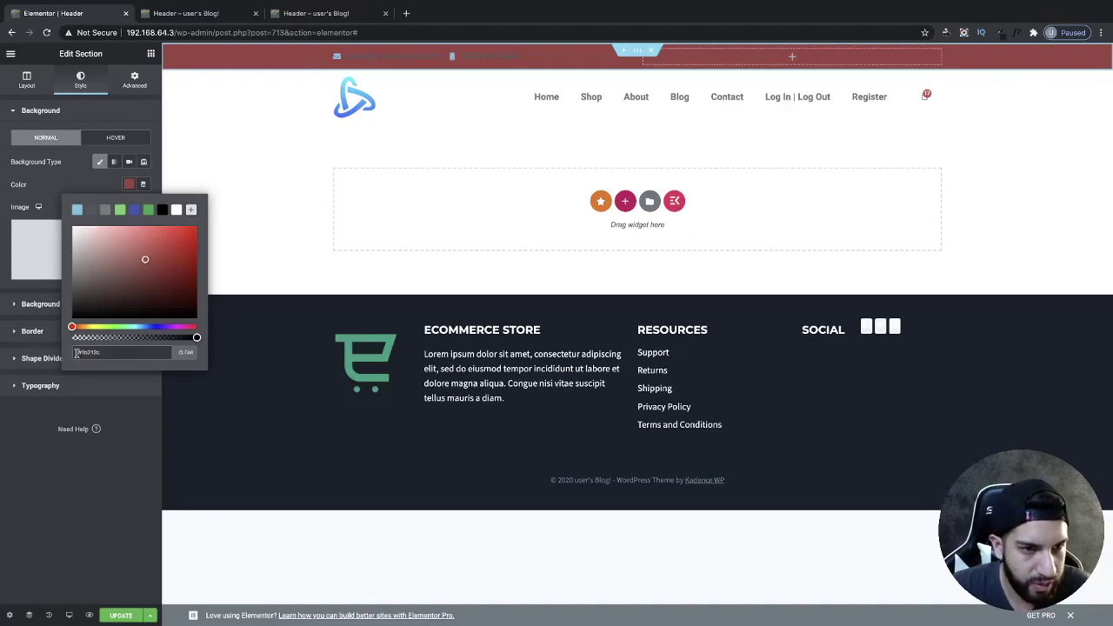
key("BackSpace")
left_click(100, 178)
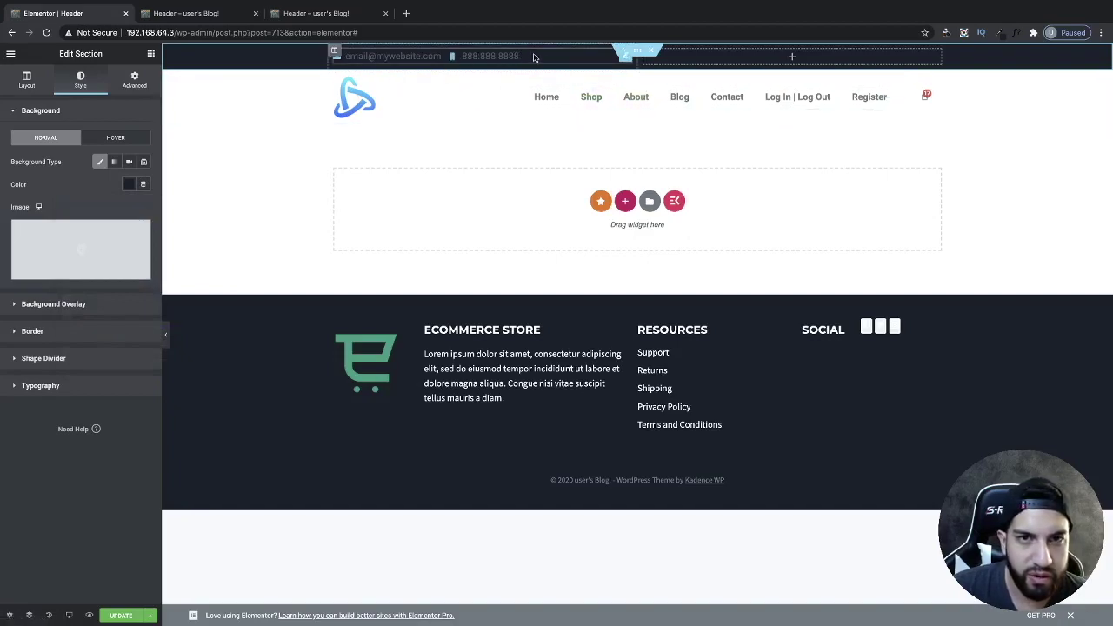
left_click(164, 334)
left_click(4, 347)
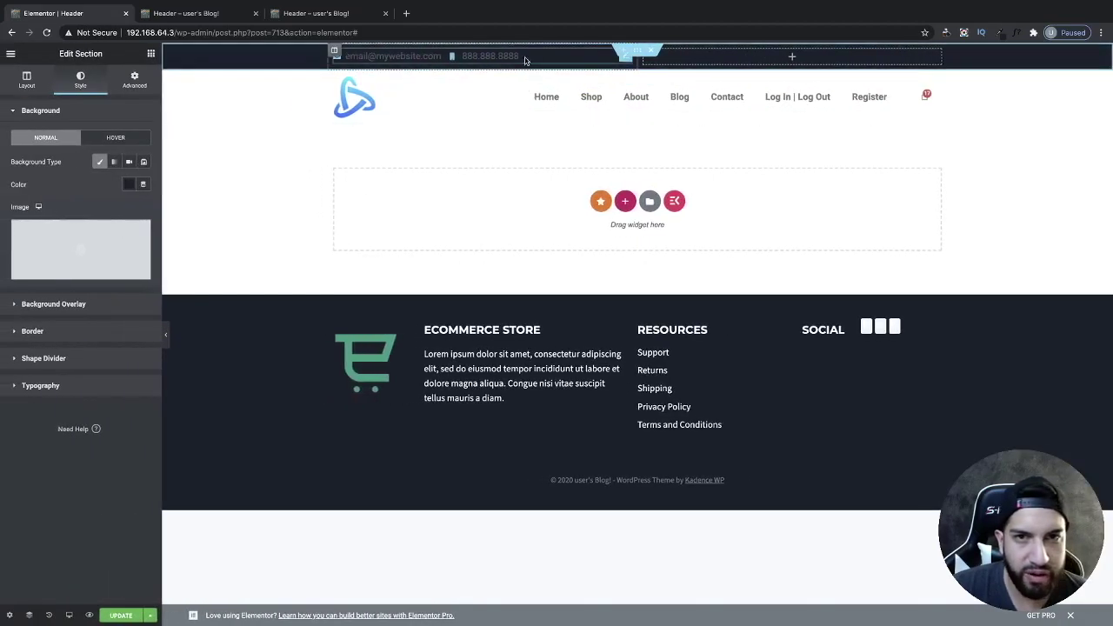
Step: Set the icon color of the contact details icon list in the top bar to white
left_click(528, 55)
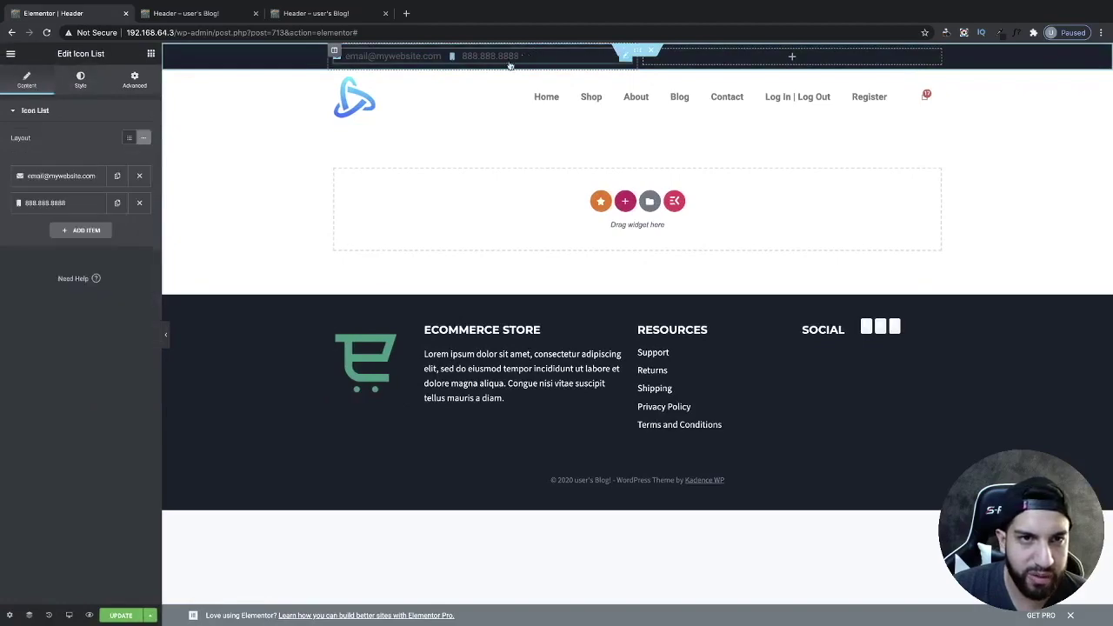
left_click(79, 82)
left_click(64, 237)
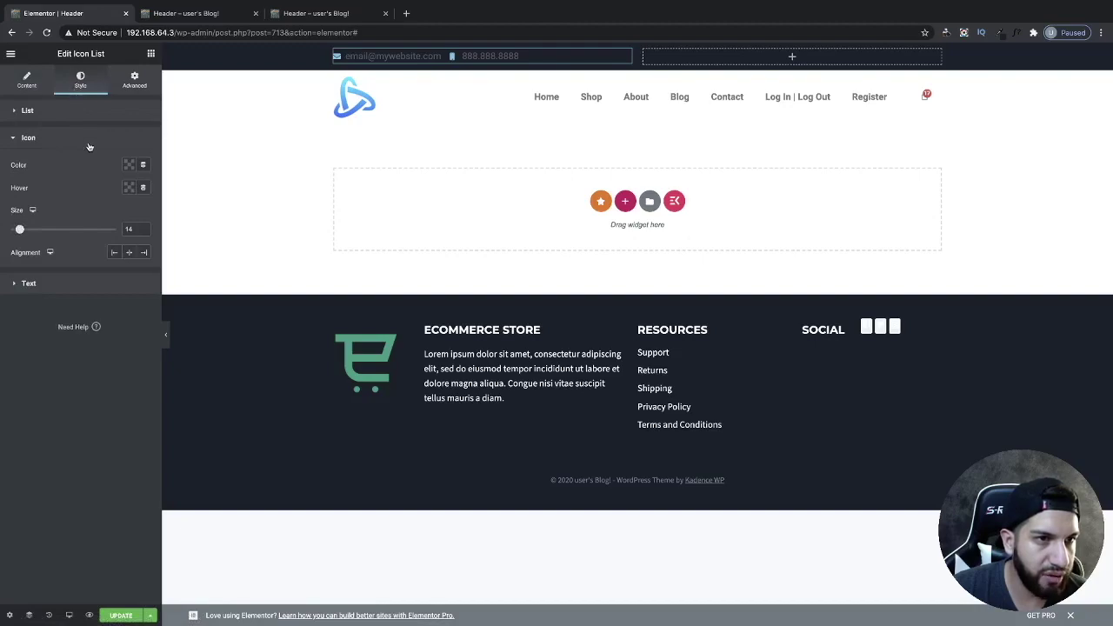
left_click(129, 166)
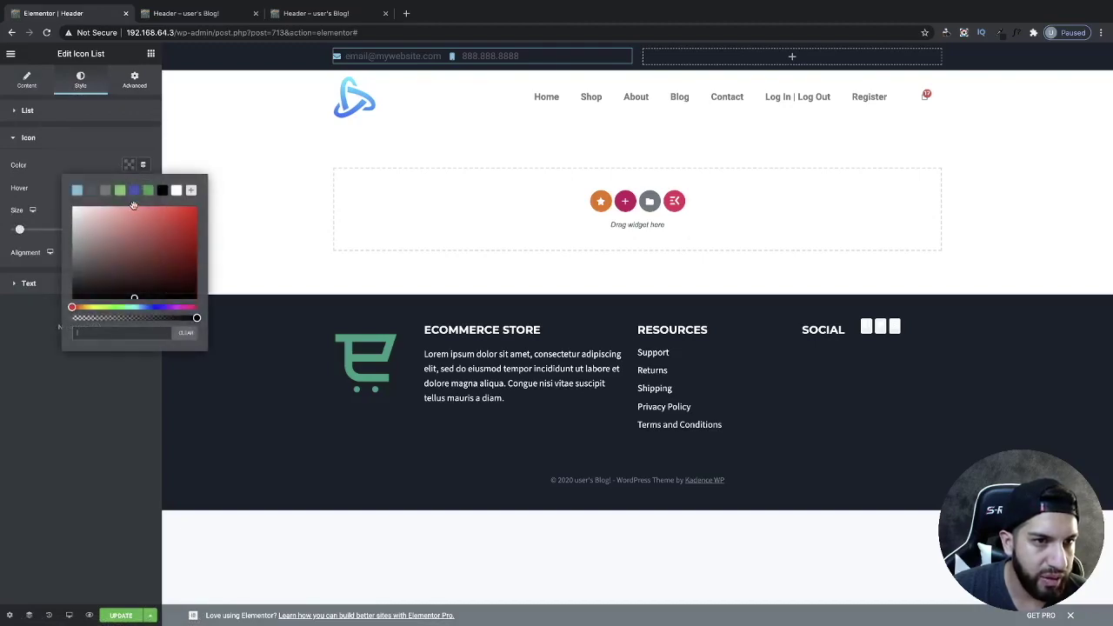
left_click(174, 192)
left_click(77, 146)
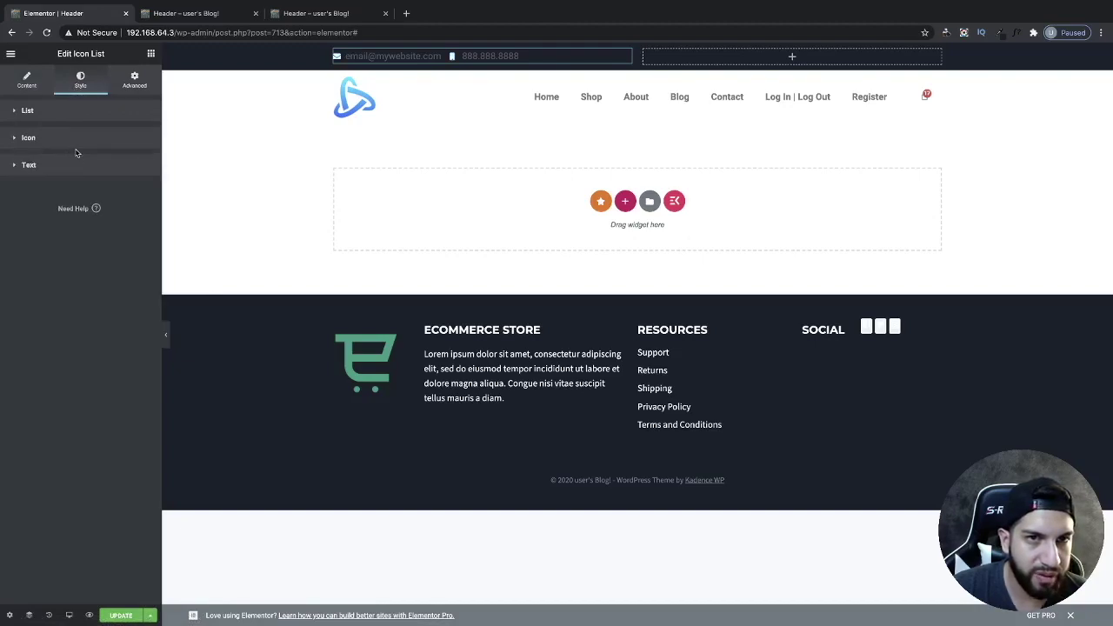
Step: Set the contact list's text color to a light grey and preview the header without the editing panel
left_click(67, 170)
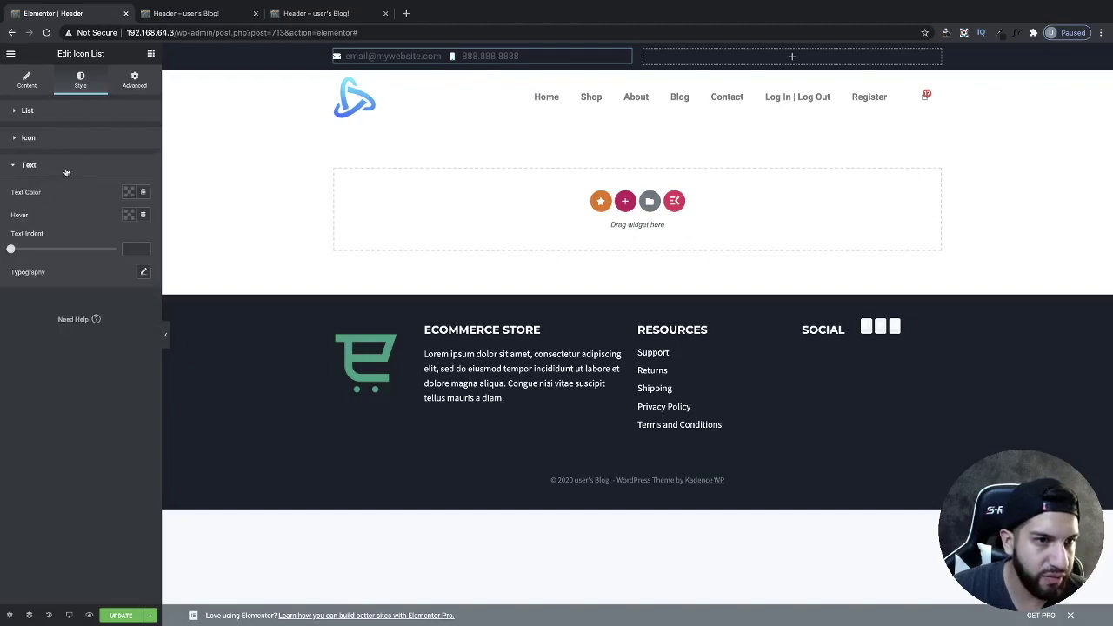
left_click(129, 192)
left_click(176, 217)
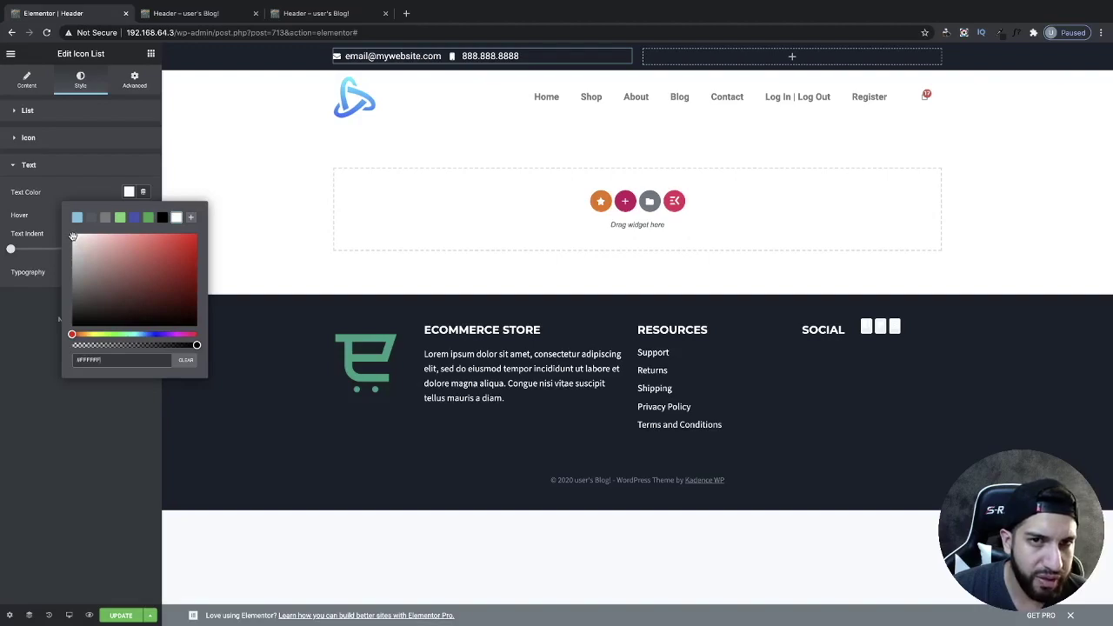
left_click_drag(73, 236, 62, 255)
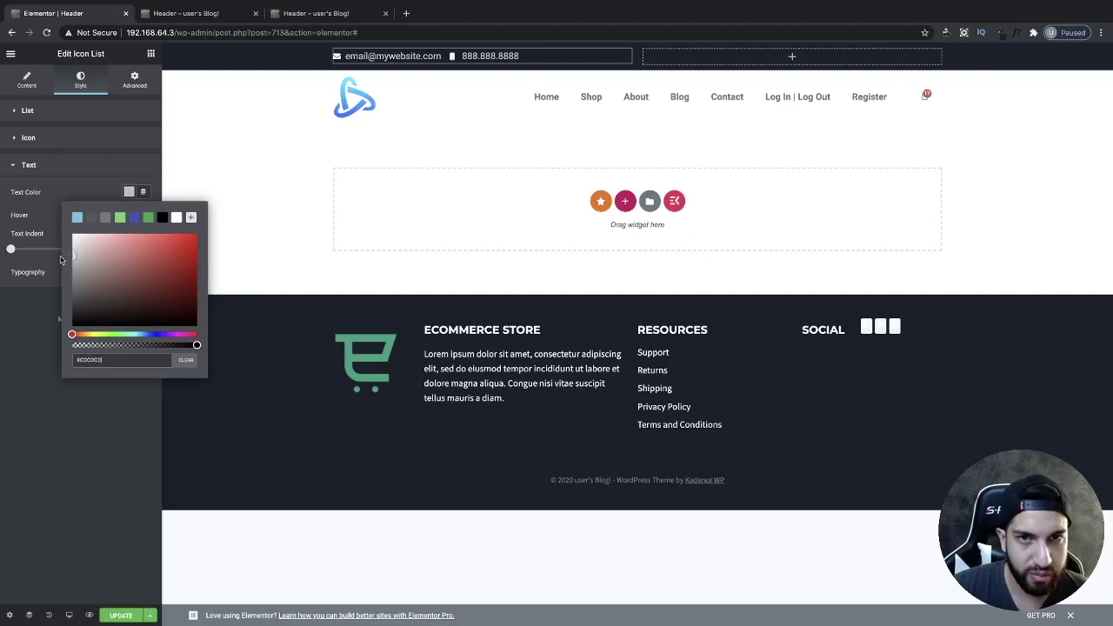
left_click(3, 374)
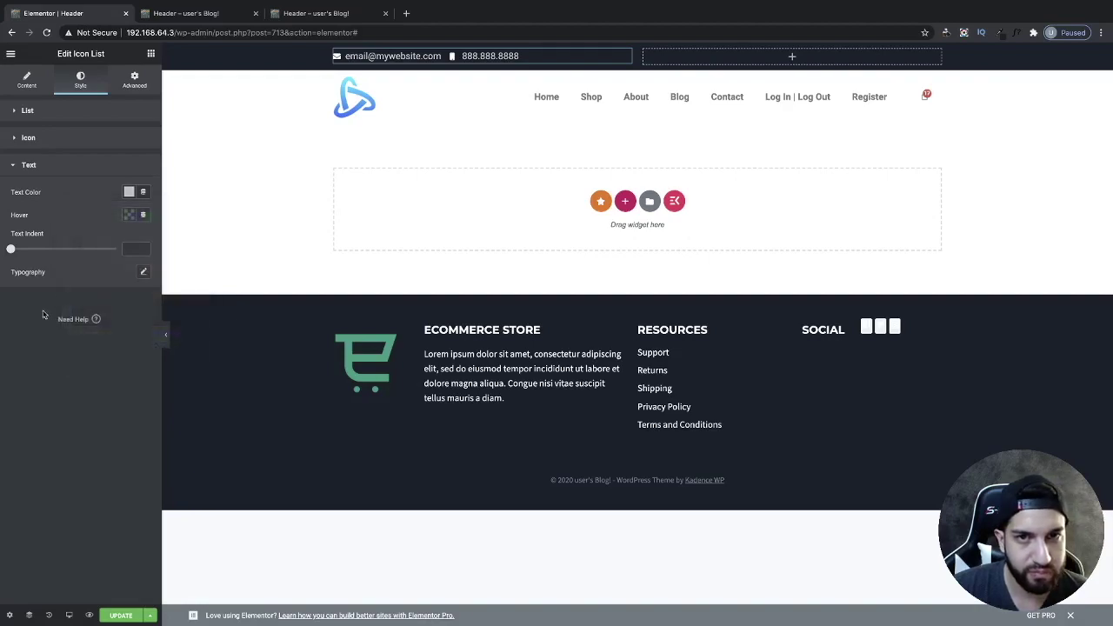
left_click(162, 330)
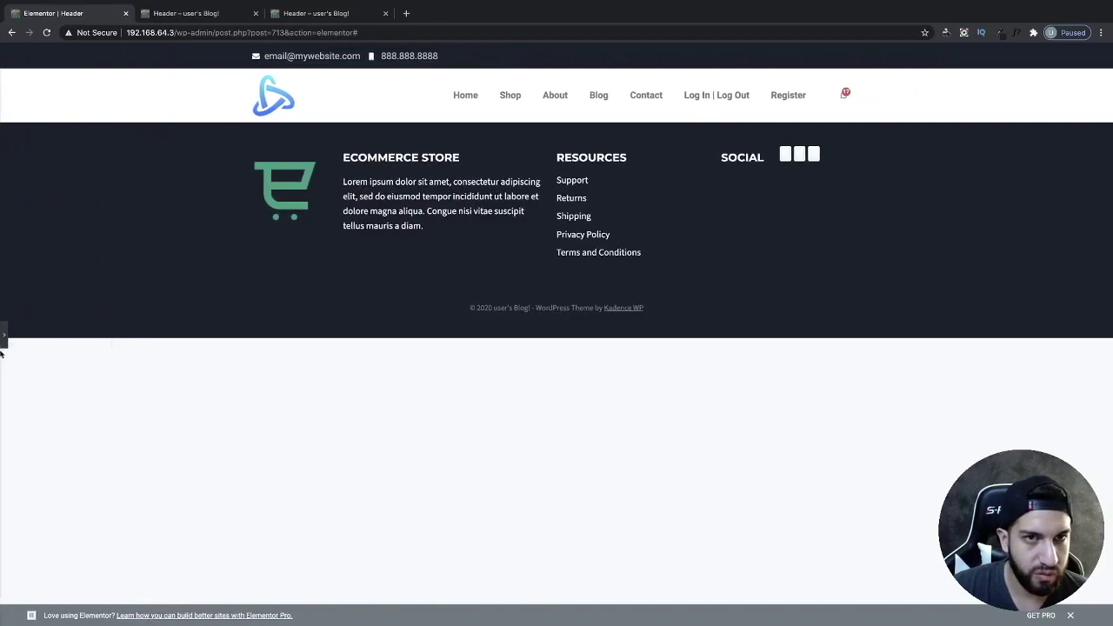
left_click(3, 331)
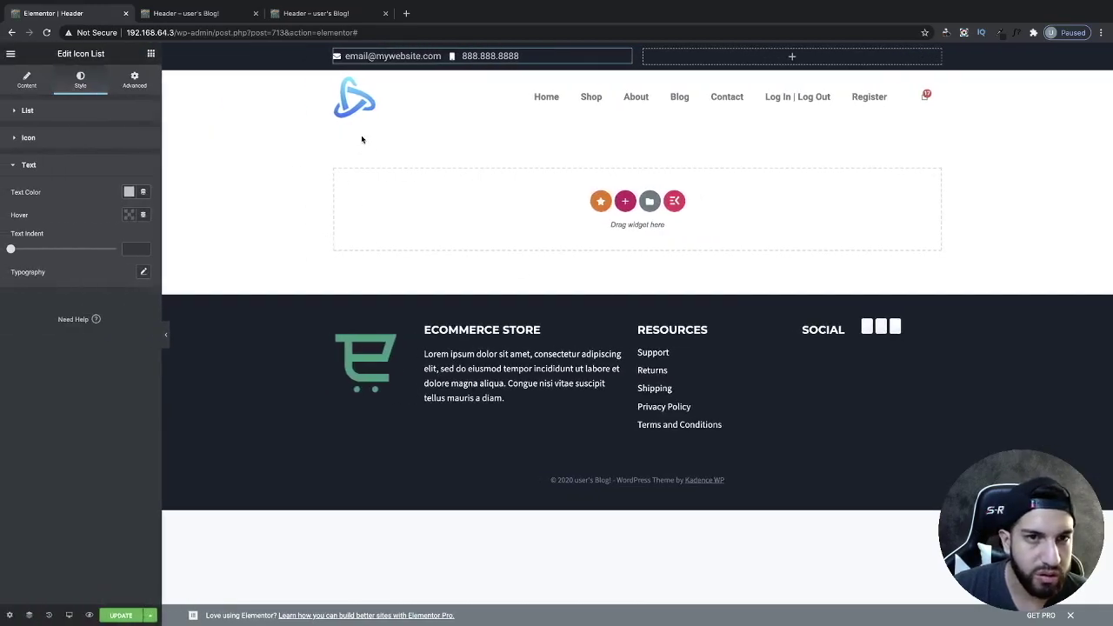
Step: Try the blue swatch as the contact list's icon color and set the icons back to white
left_click(61, 134)
left_click(129, 164)
left_click(133, 190)
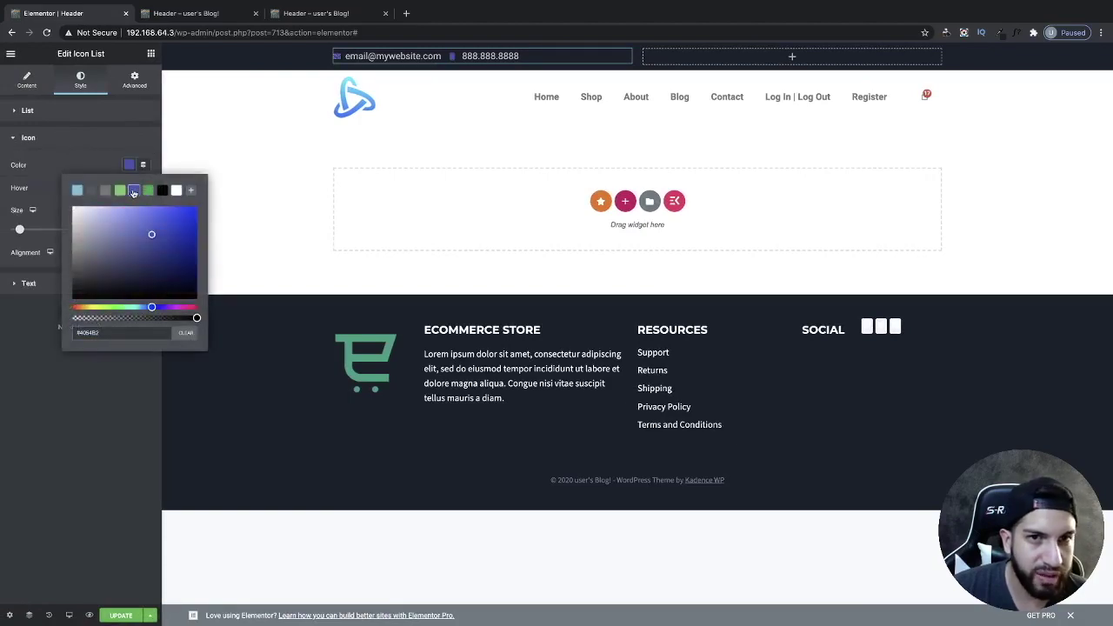
left_click(176, 191)
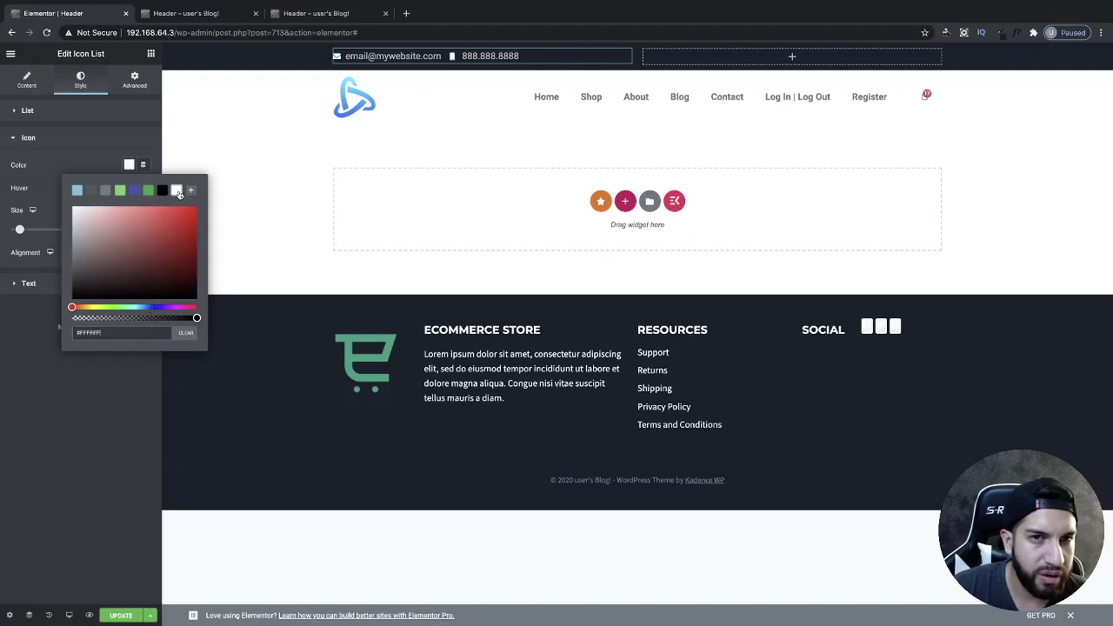
left_click(110, 354)
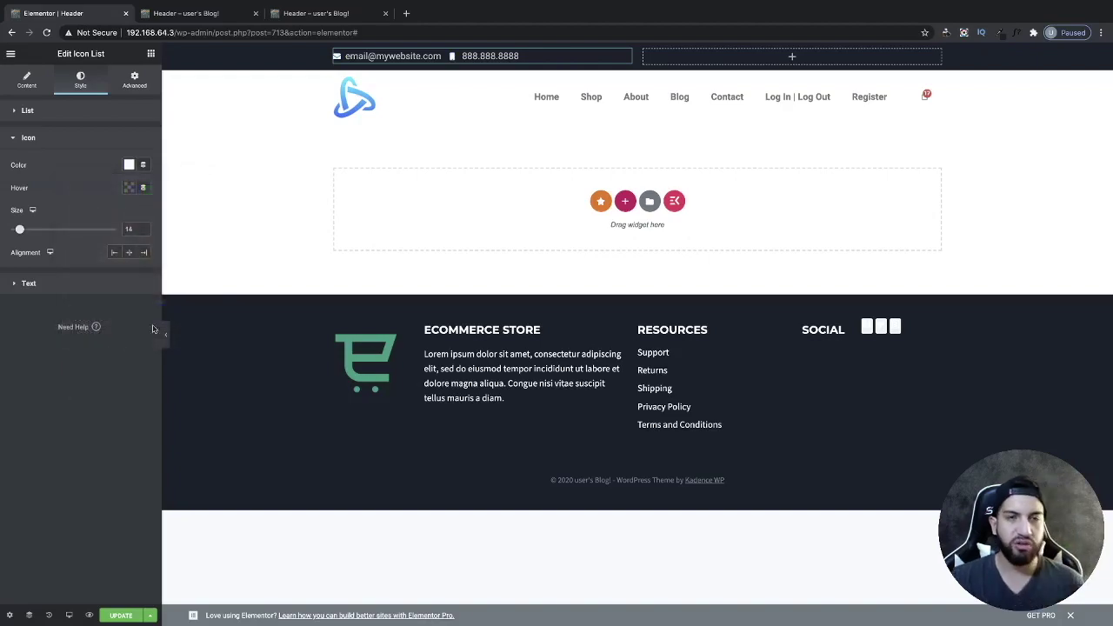
Step: Try to save the contact text's light grey as a palette swatch, test other text colors, and undo the last color changes
left_click(64, 287)
left_click(129, 214)
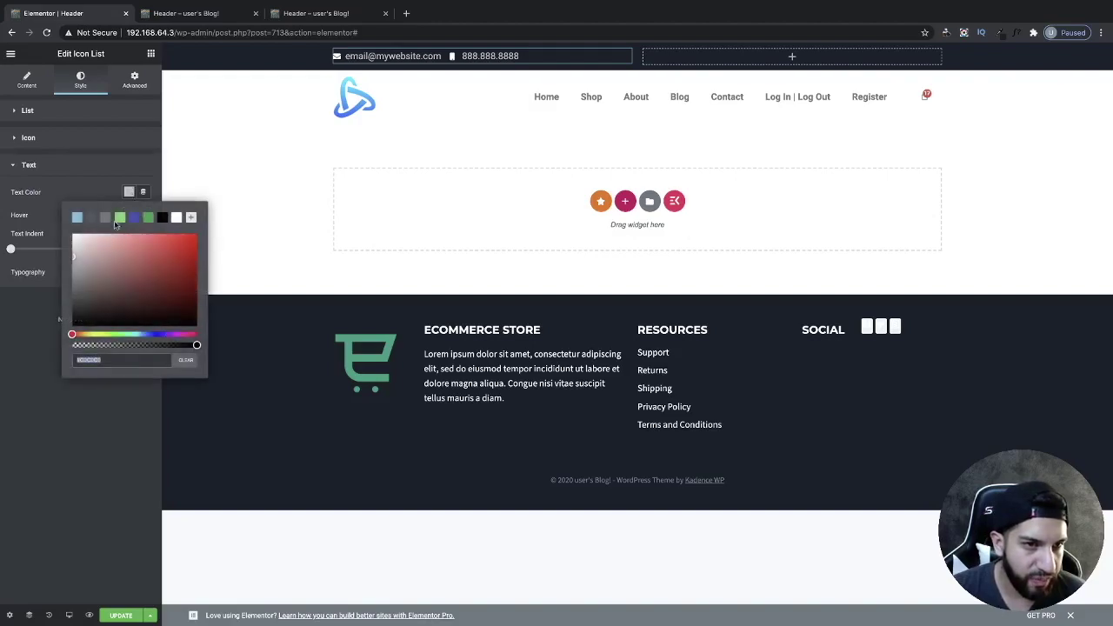
left_click(190, 219)
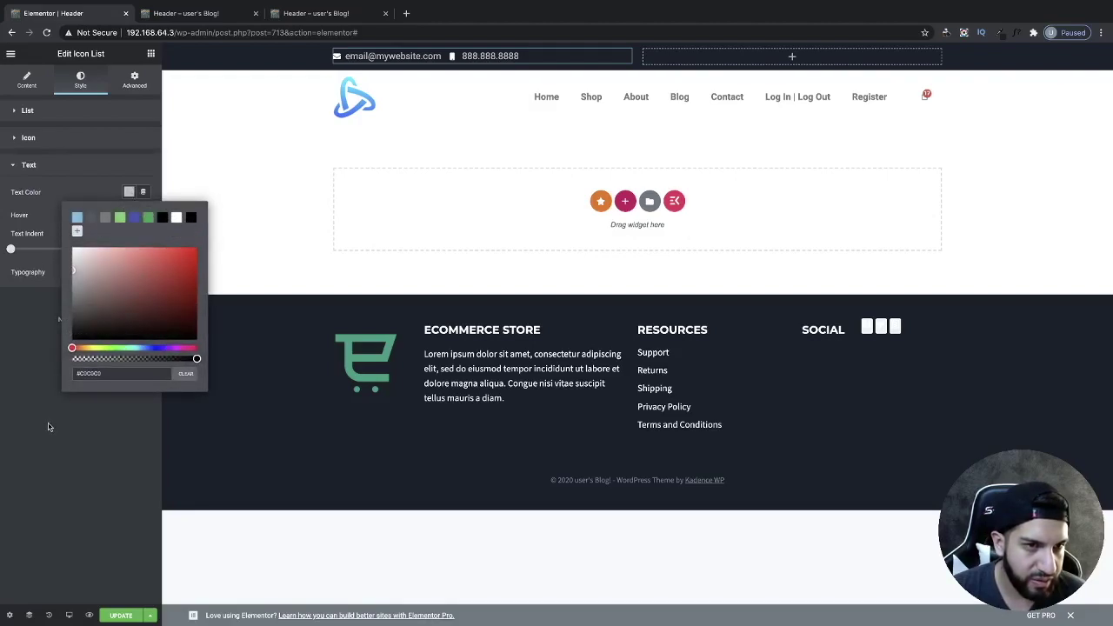
left_click_drag(142, 294, 154, 281)
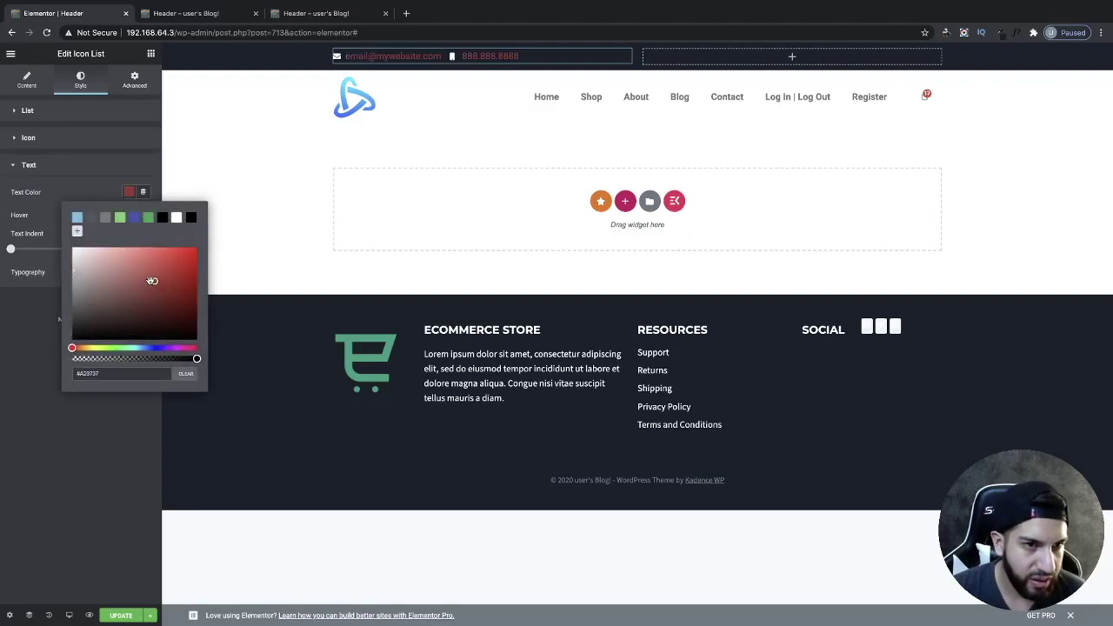
left_click(190, 221)
left_click(4, 406)
key("super+z")
key("super+z")
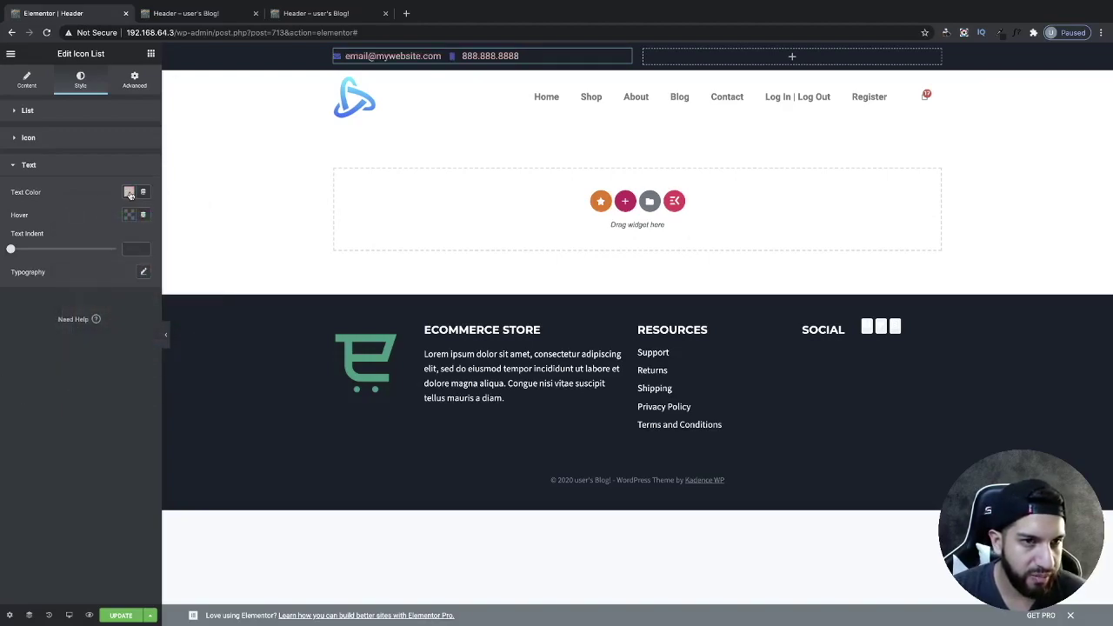
Step: Save the contact text's light grey as a palette swatch and remove the extra black swatch from the palette
left_click(129, 192)
left_click(76, 231)
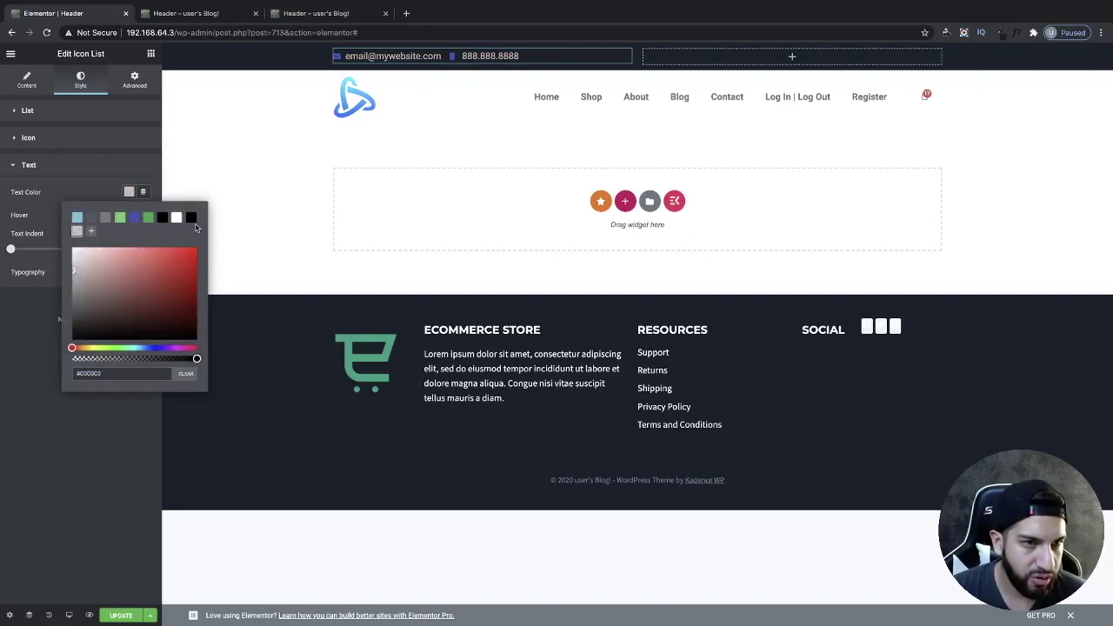
left_click_drag(193, 218, 74, 438)
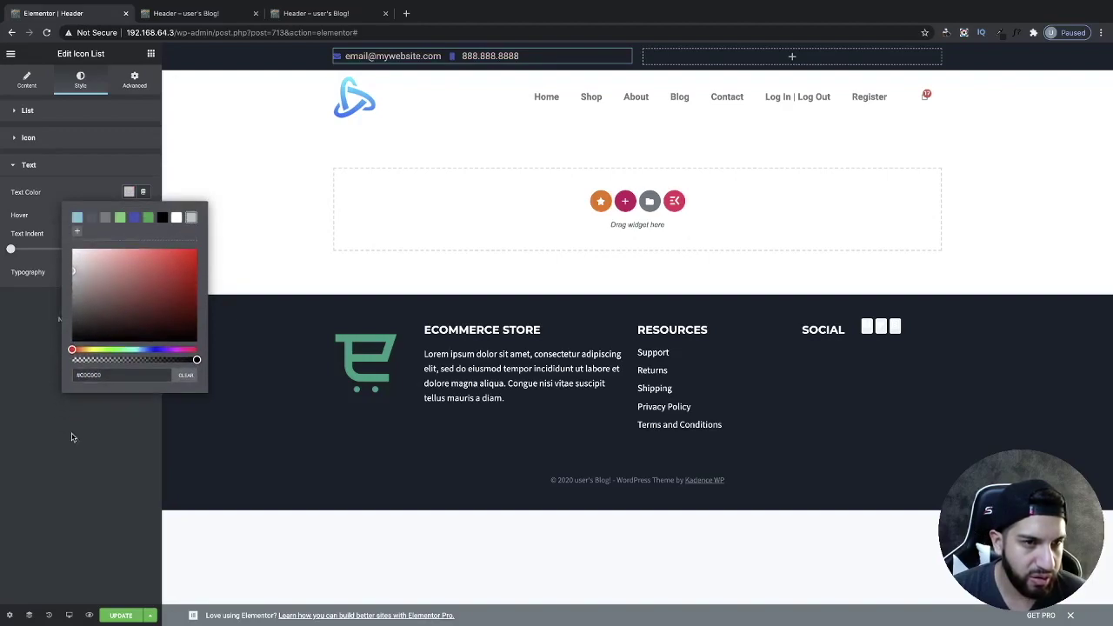
left_click(66, 472)
left_click(129, 192)
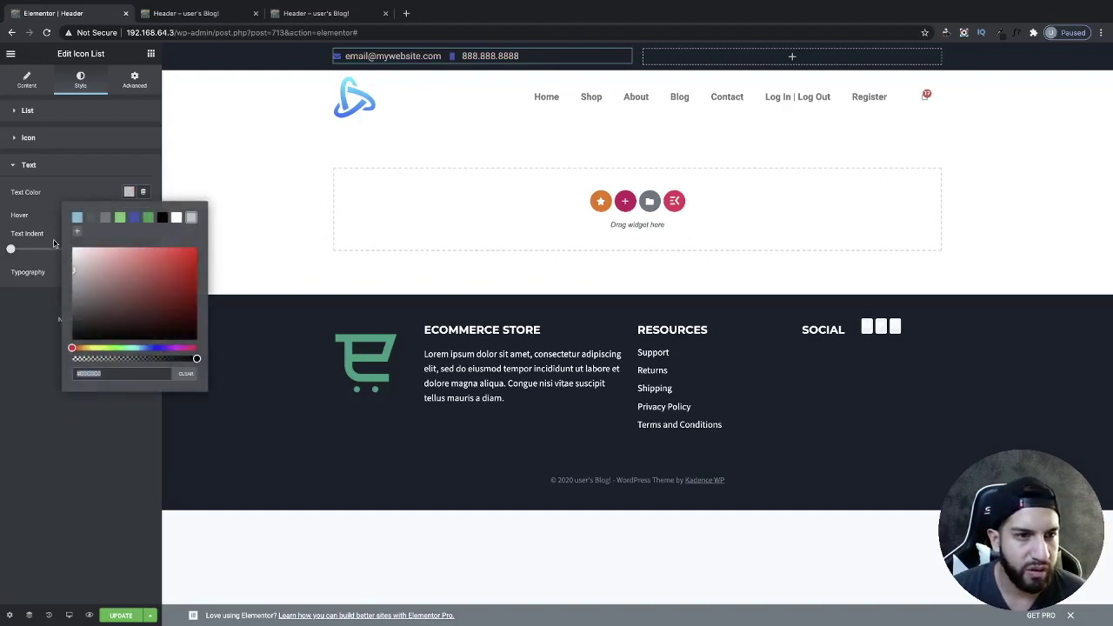
Step: Apply the saved light grey swatch to the contact list's text and the white swatch to its icons
left_click(177, 219)
left_click(193, 218)
left_click(29, 476)
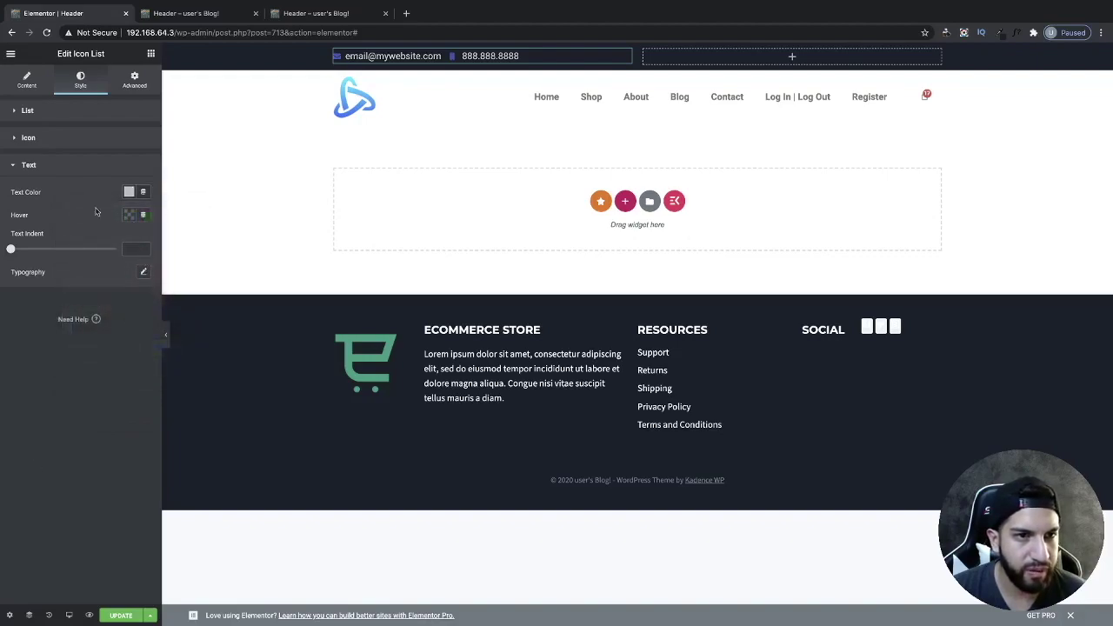
left_click(91, 139)
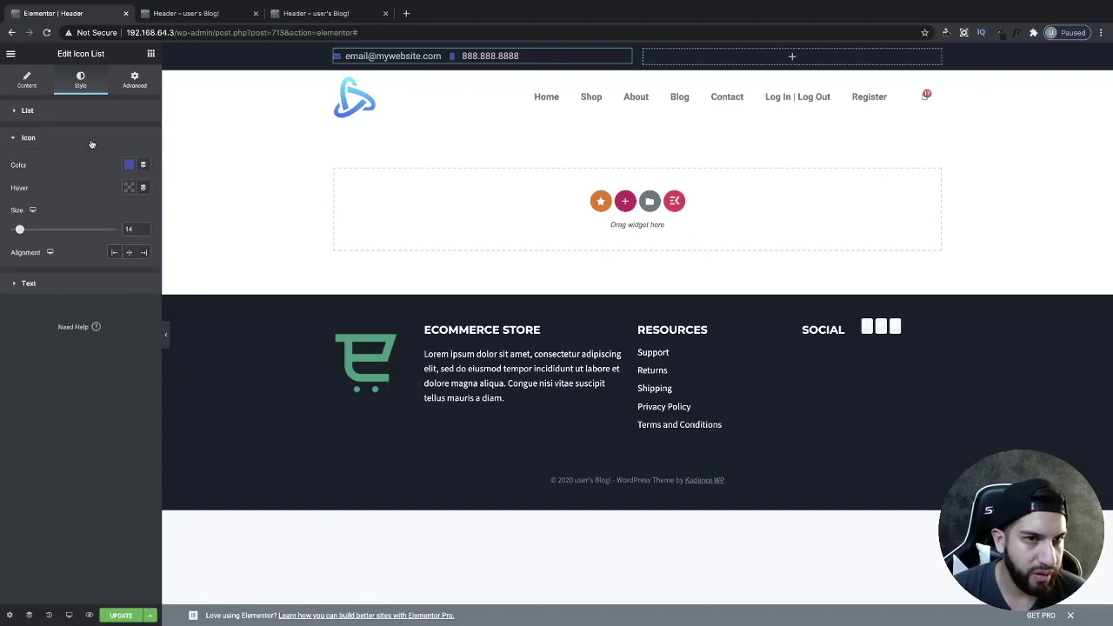
left_click(129, 165)
left_click(176, 191)
left_click(48, 378)
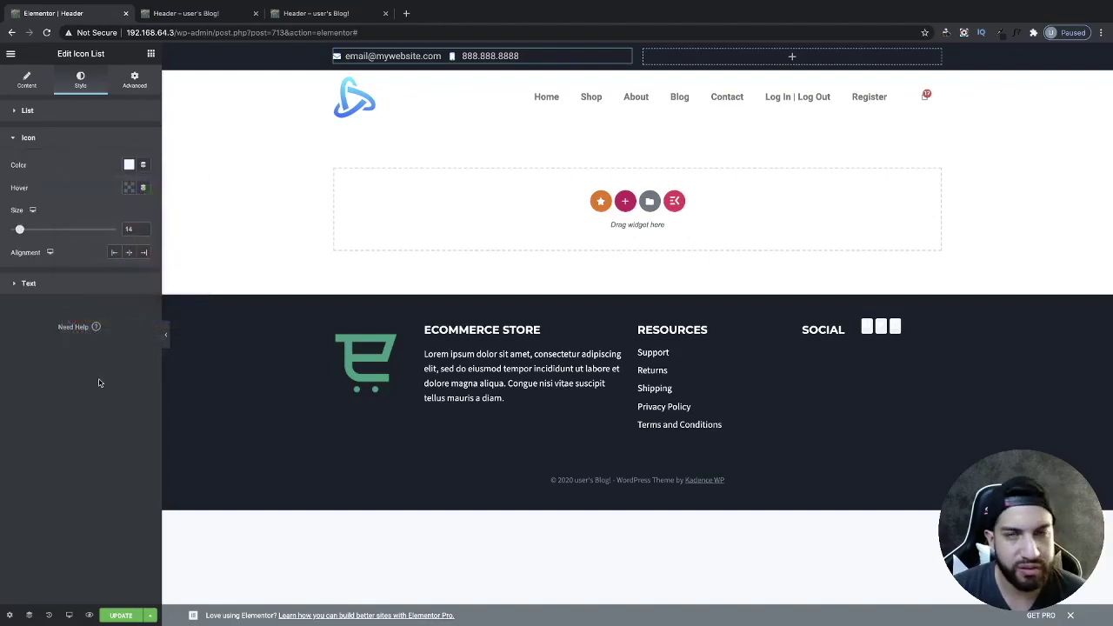
Step: Add a Social Icons widget to the empty column of the dark bar and align its icons to the right
left_click(150, 53)
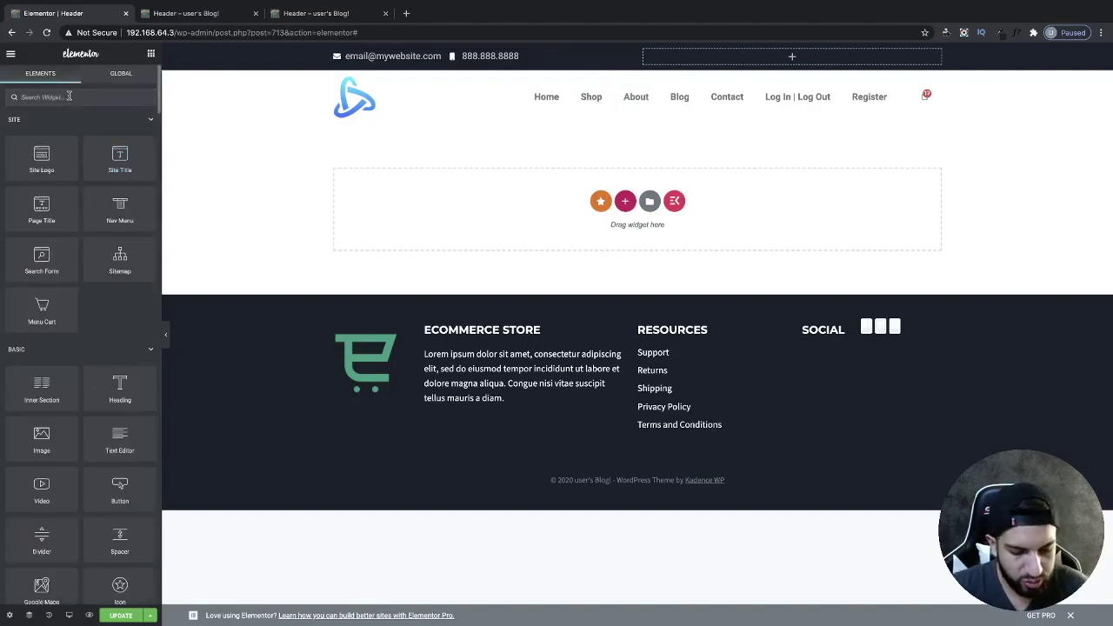
left_click(69, 96)
type("so")
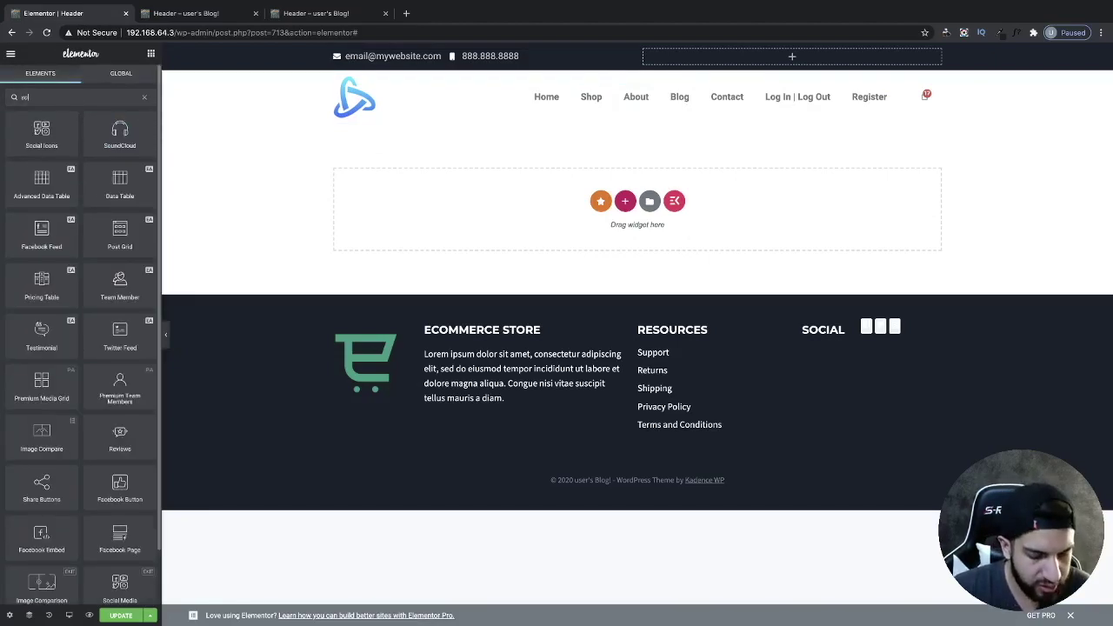
type("cial")
left_click_drag(52, 145, 868, 69)
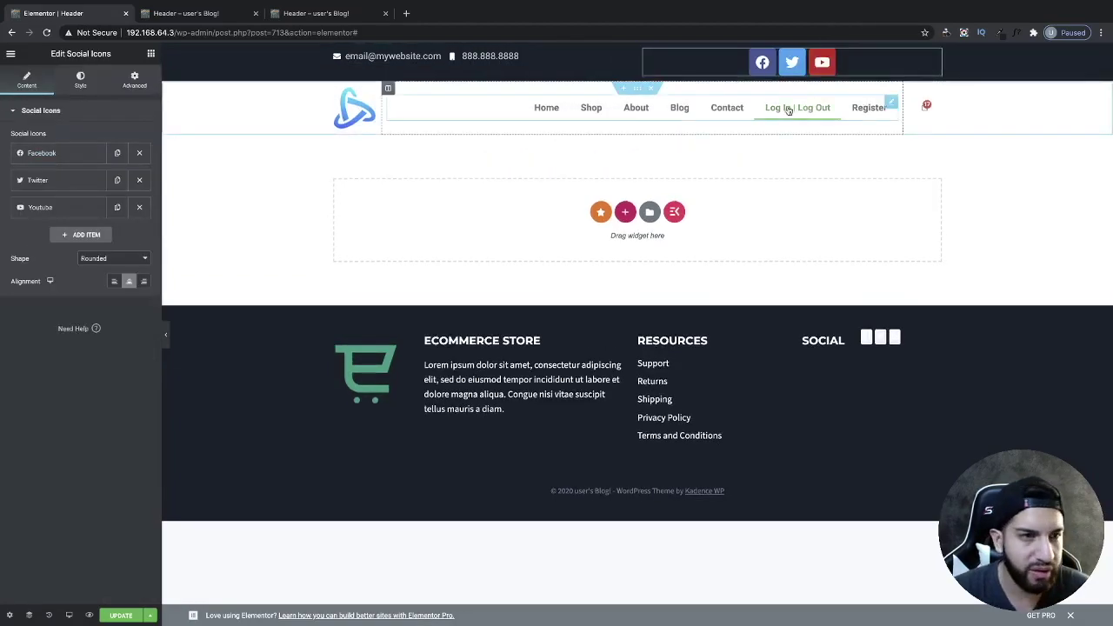
left_click(143, 280)
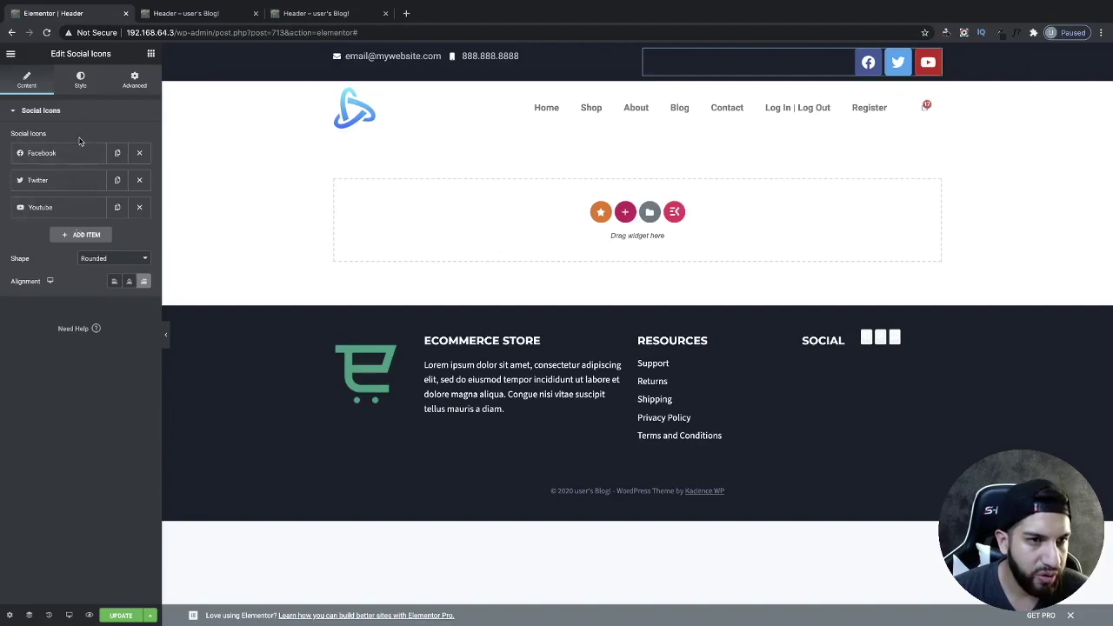
Step: Switch the social icons to custom colors and make their primary color fully transparent
left_click(82, 85)
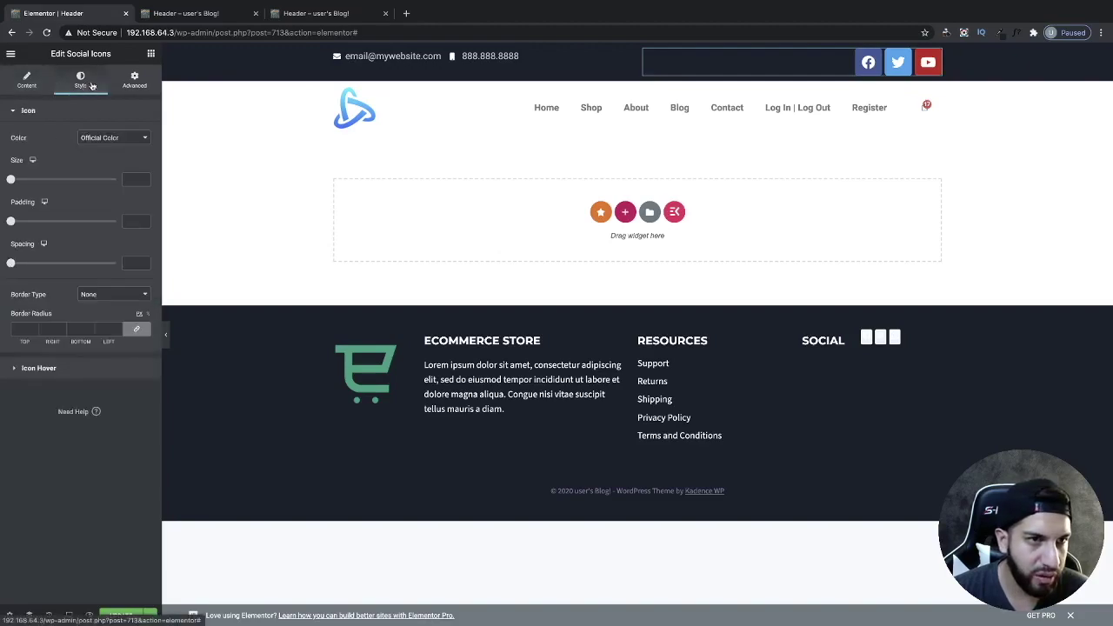
left_click(98, 140)
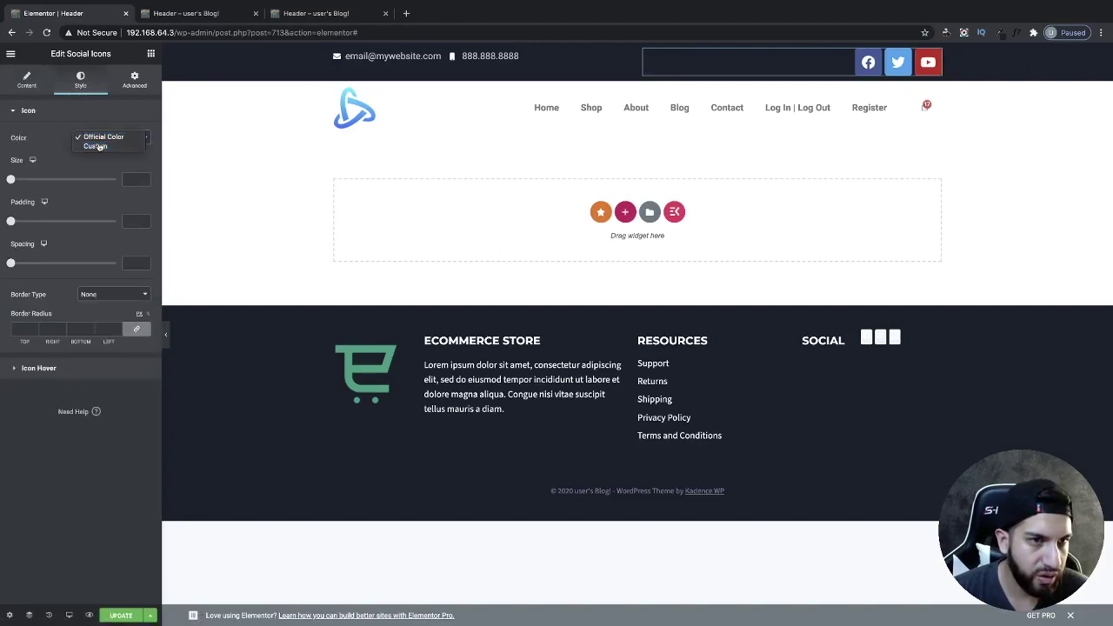
left_click(100, 147)
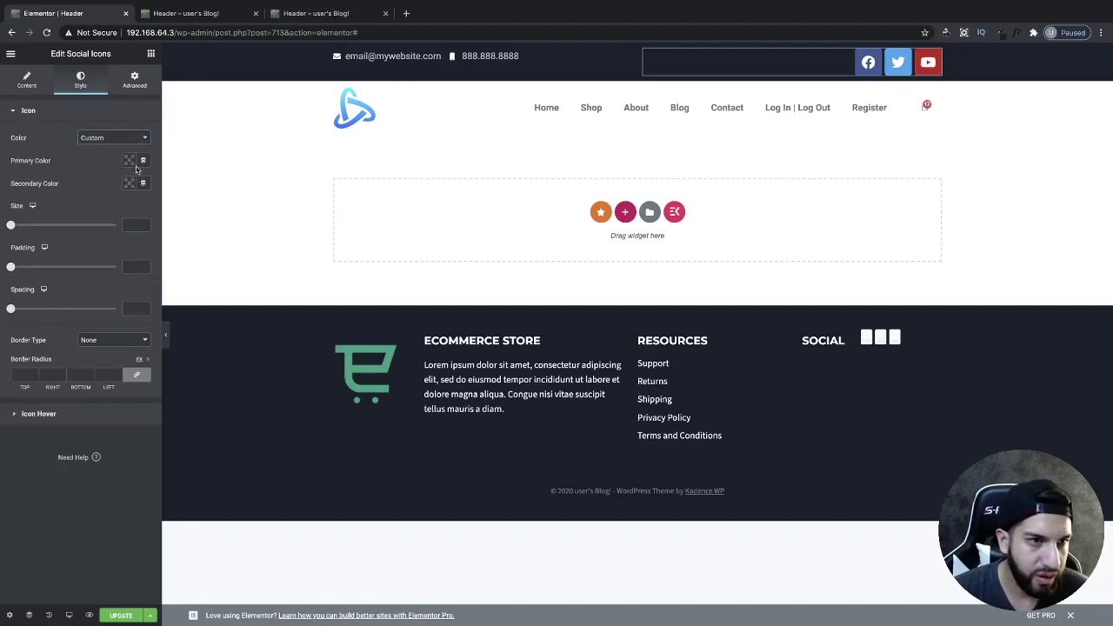
left_click(131, 161)
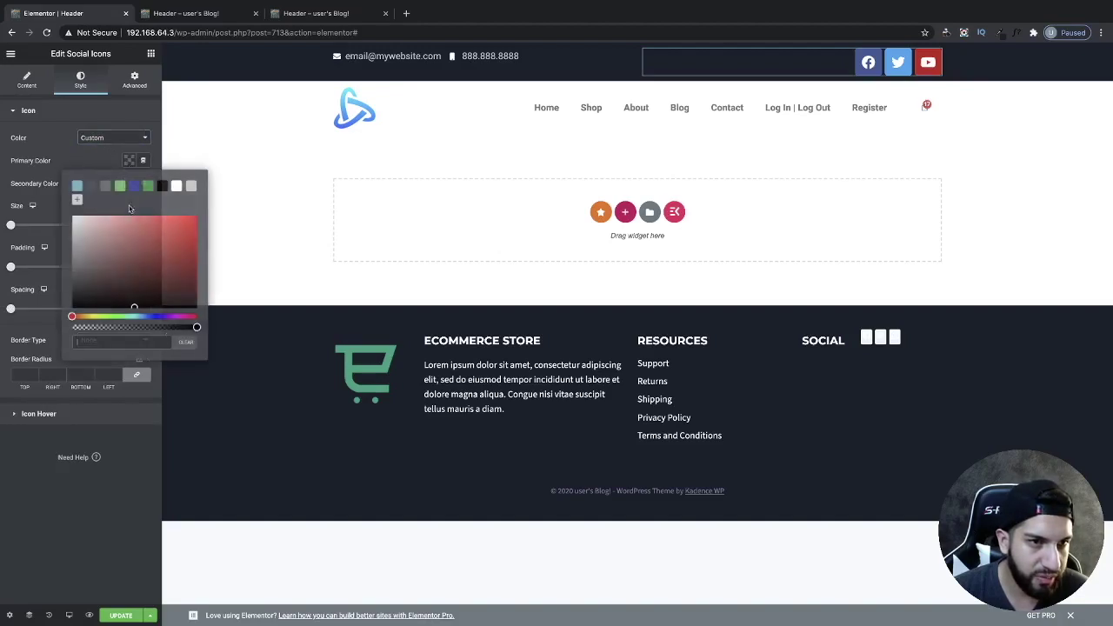
left_click(140, 237)
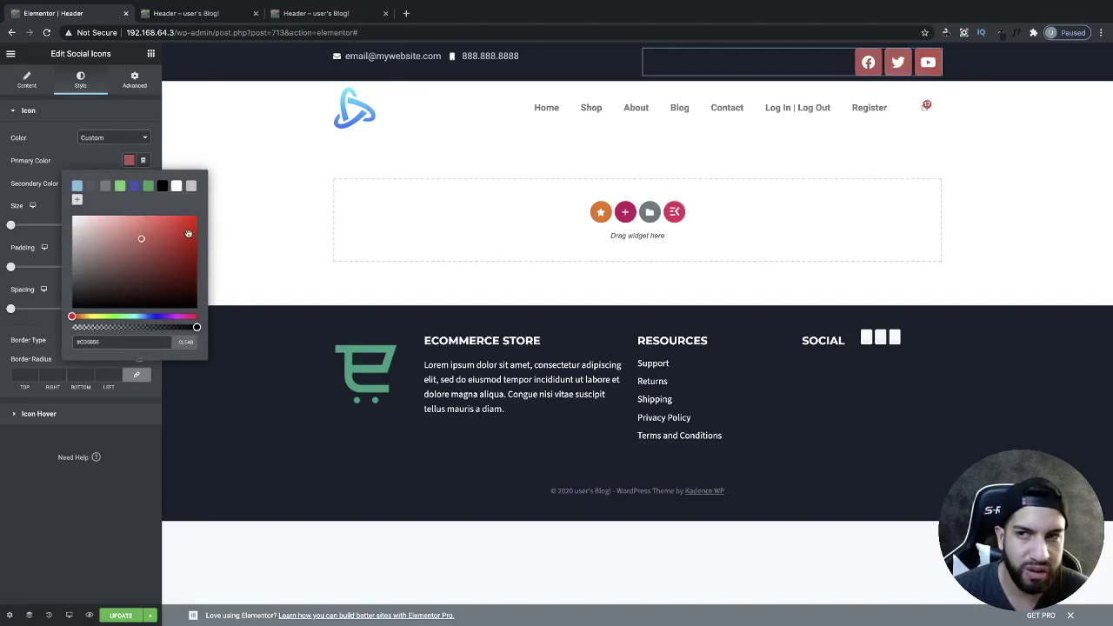
left_click(93, 166)
left_click(128, 160)
left_click_drag(193, 326, 63, 324)
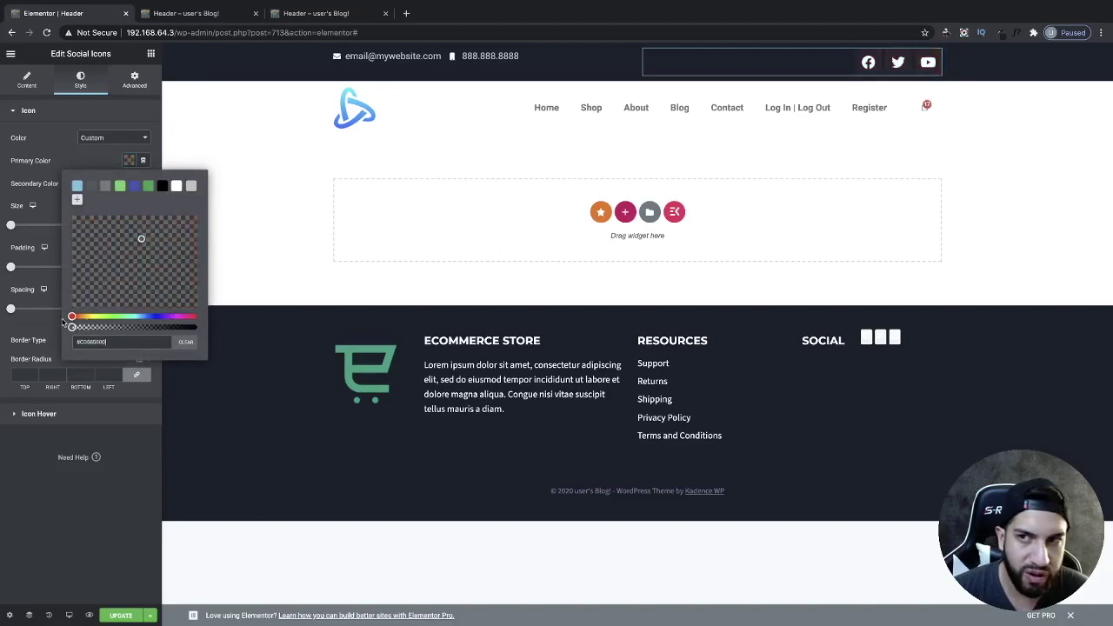
left_click(95, 166)
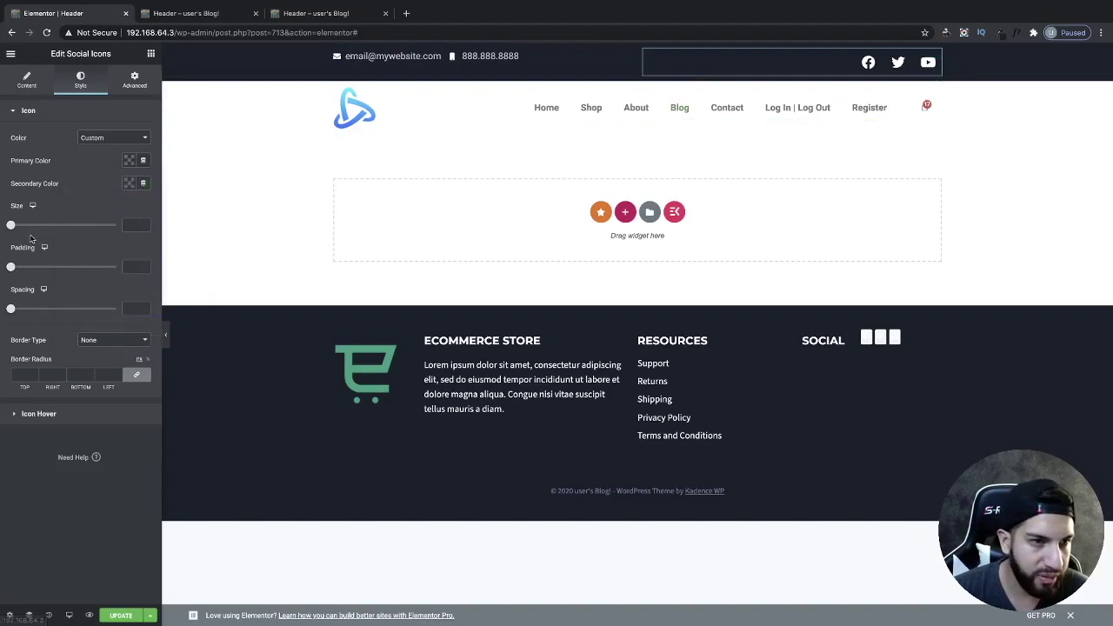
Step: Set the social icons' size to 16 and preview the header without the editing panel
left_click_drag(10, 226, 13, 227)
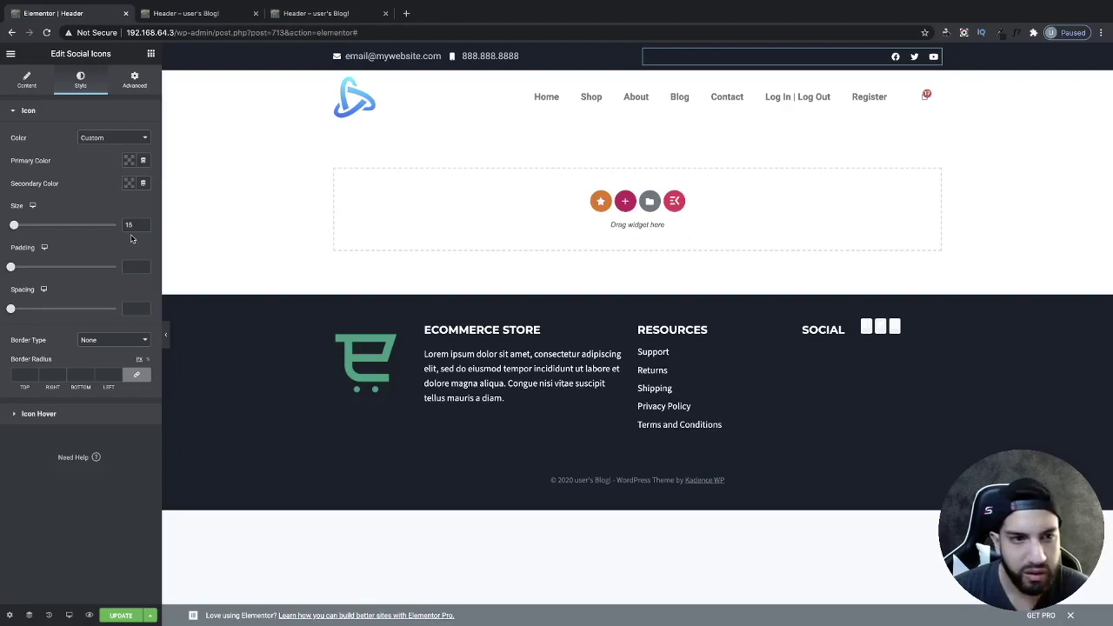
left_click(143, 223)
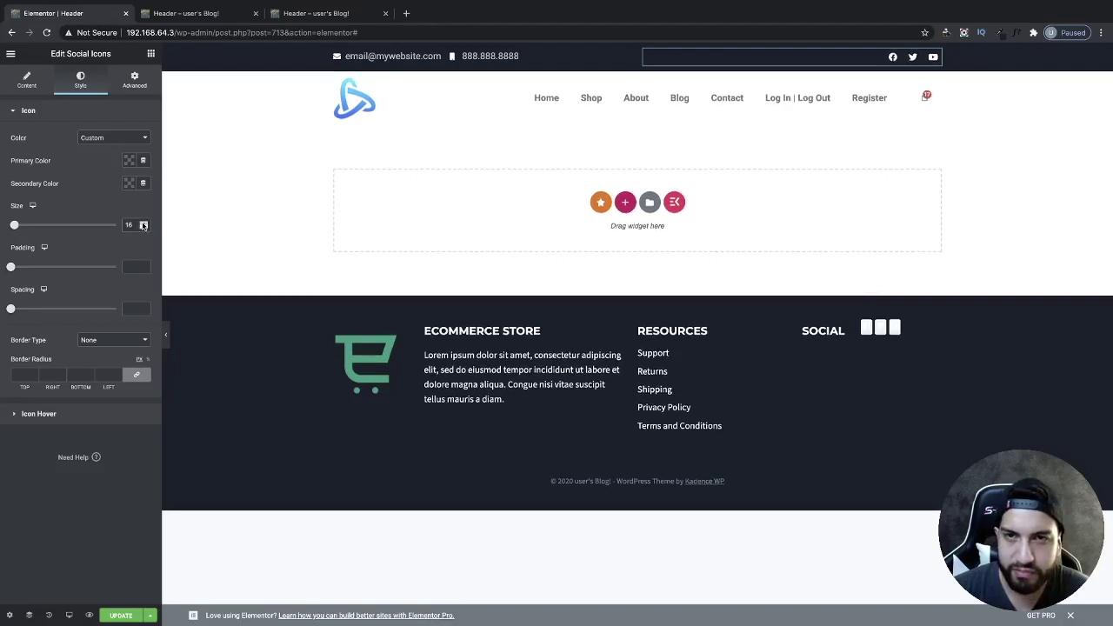
left_click(165, 334)
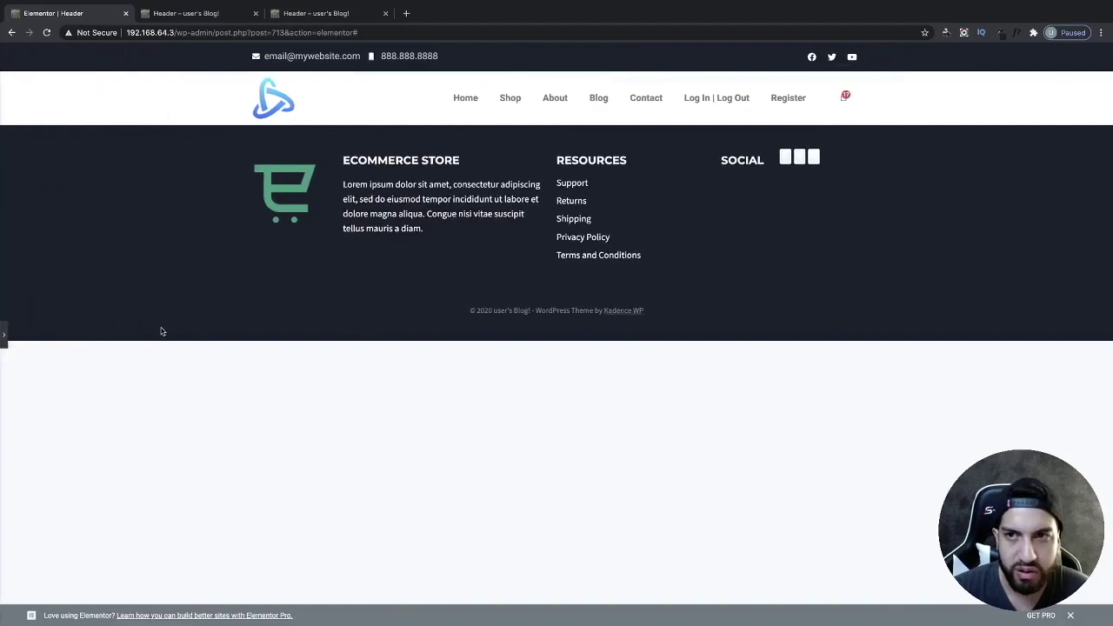
left_click(4, 334)
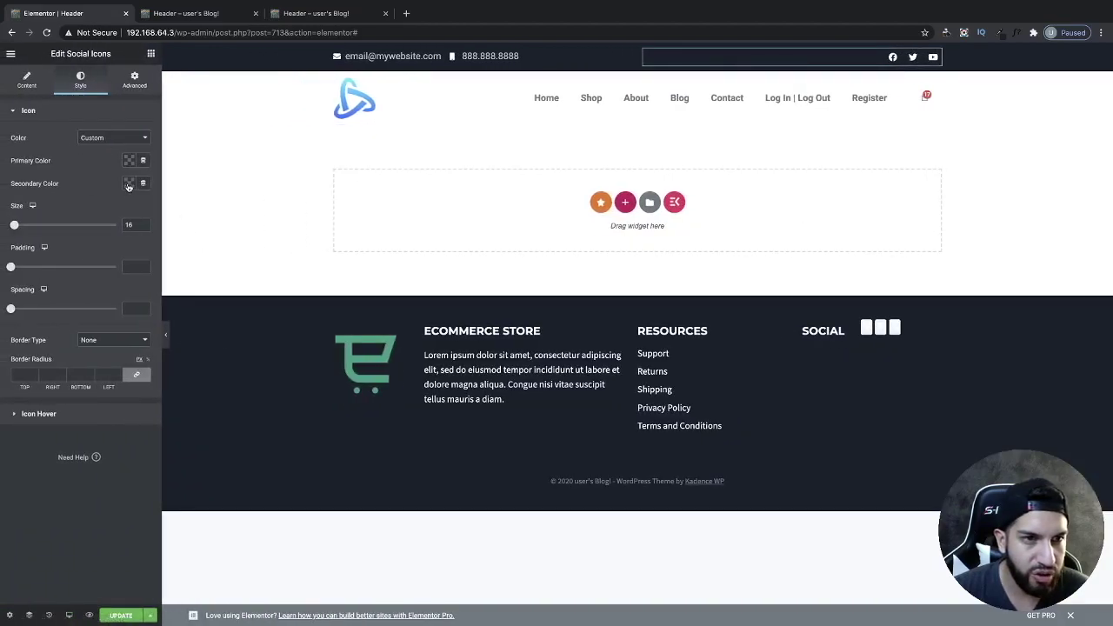
Step: Try light grey as the social icons' secondary color, settle on white and preview the full-width header
left_click(129, 184)
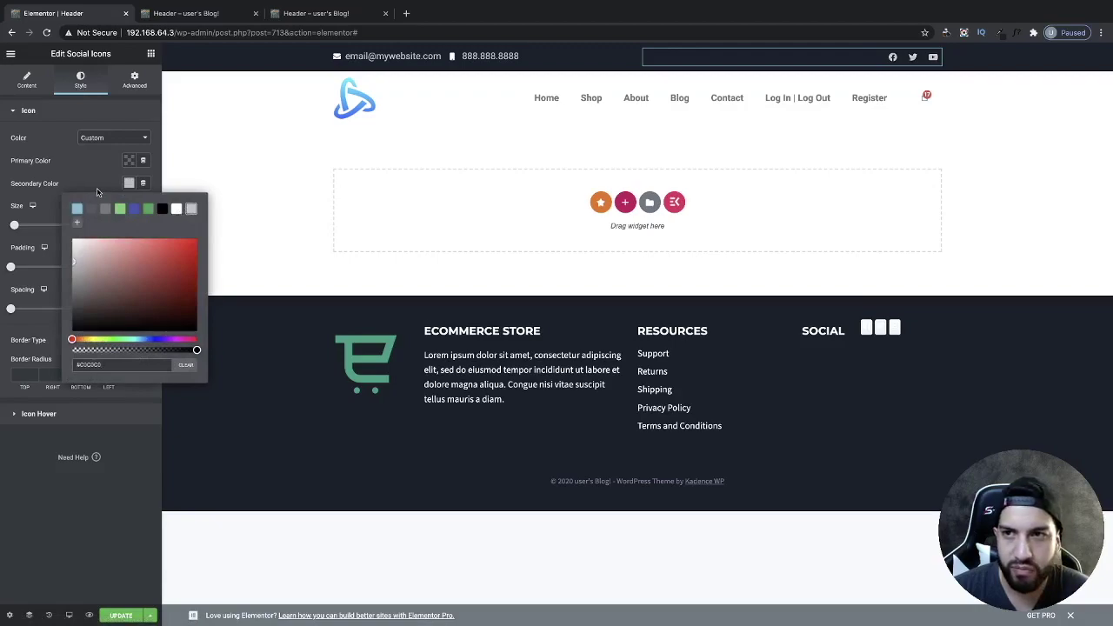
left_click(175, 208)
left_click(113, 339)
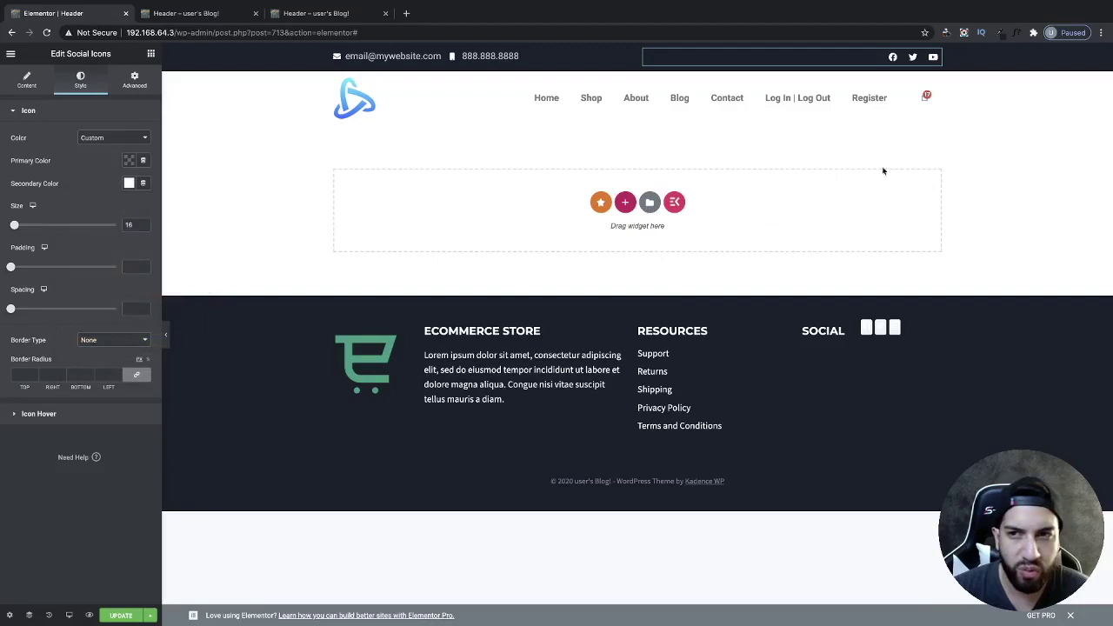
left_click(166, 341)
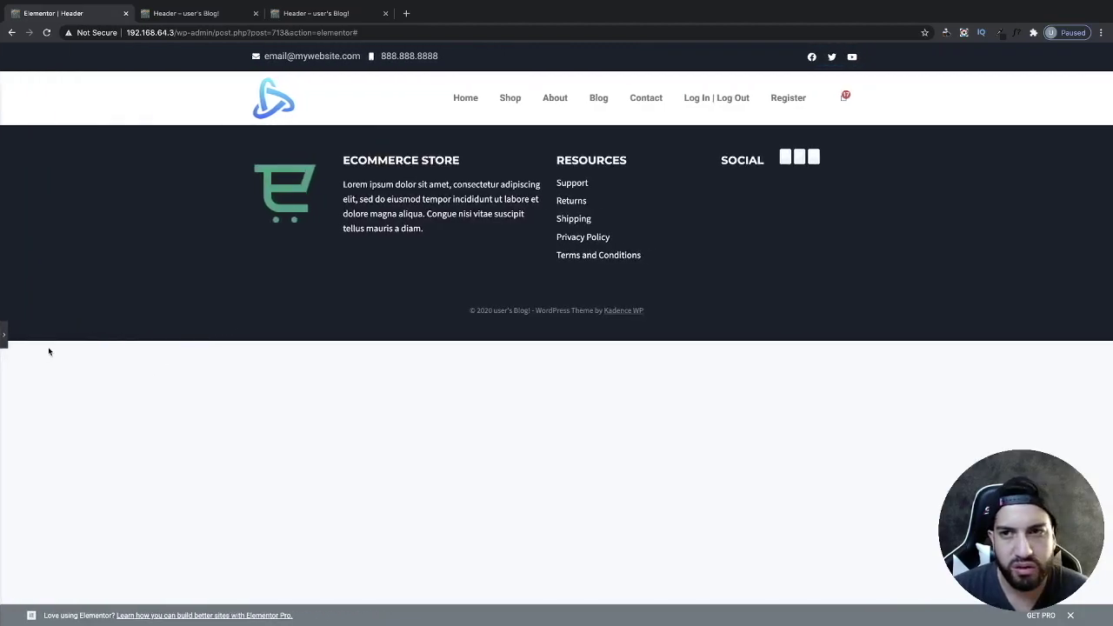
left_click(4, 334)
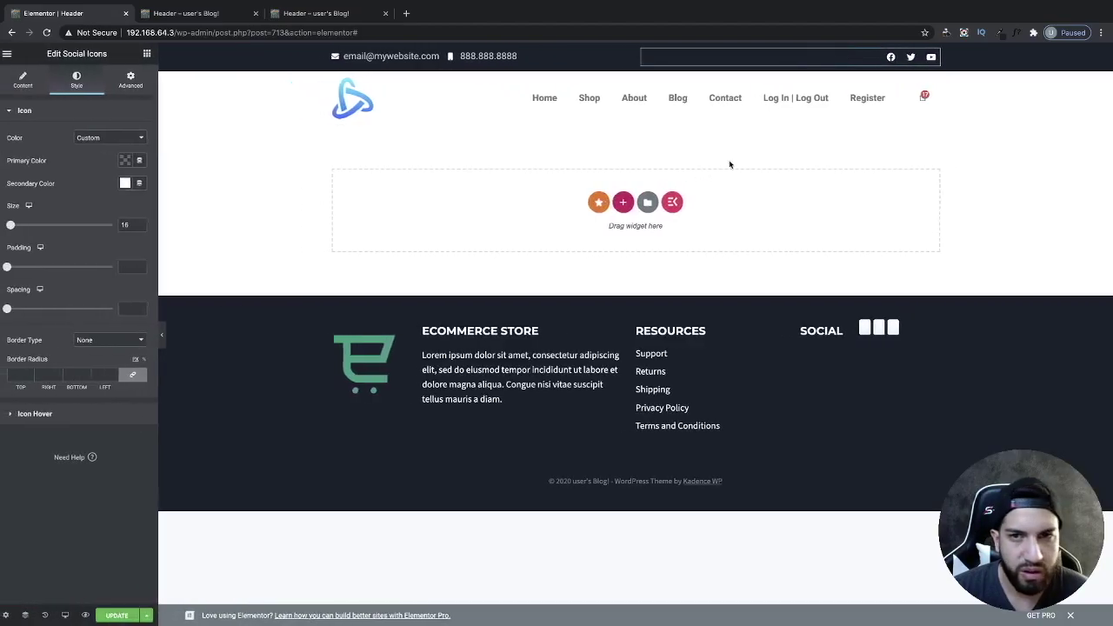
Step: Set the navigation menu's pointer effect to None
left_click(889, 93)
left_click(109, 227)
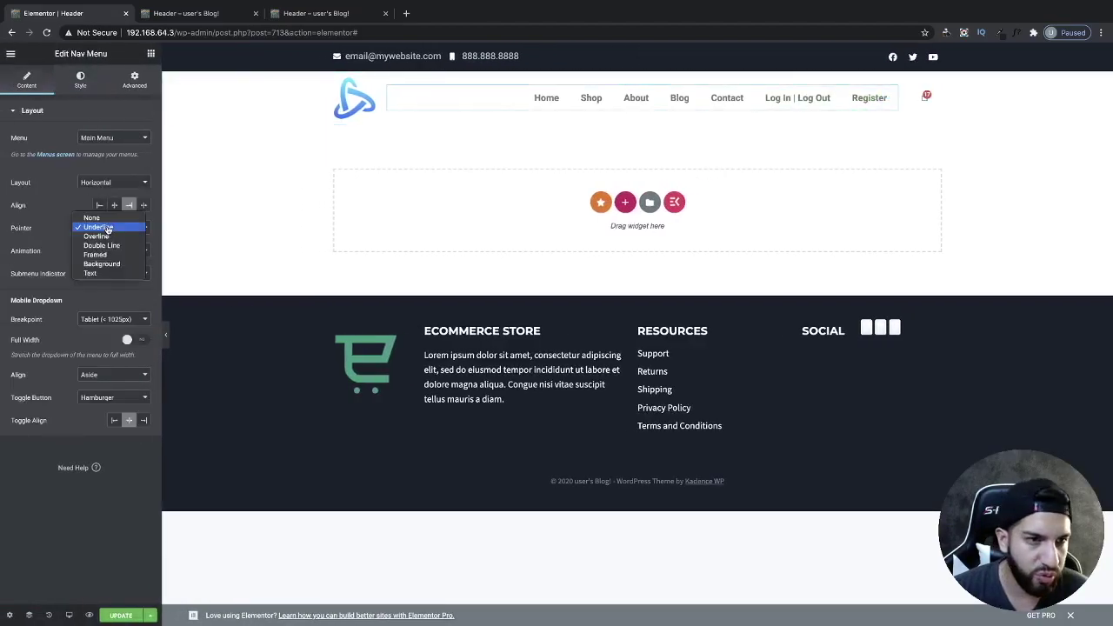
left_click(105, 219)
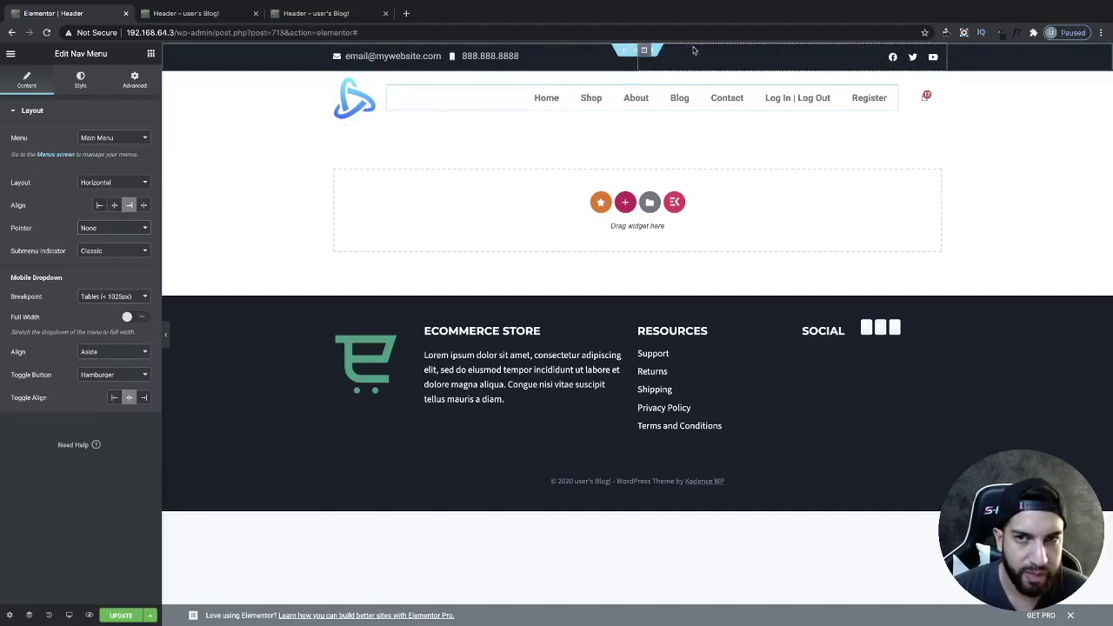
Step: Copy the dark bar's background color and apply it as the navigation menu's normal text color
left_click(84, 82)
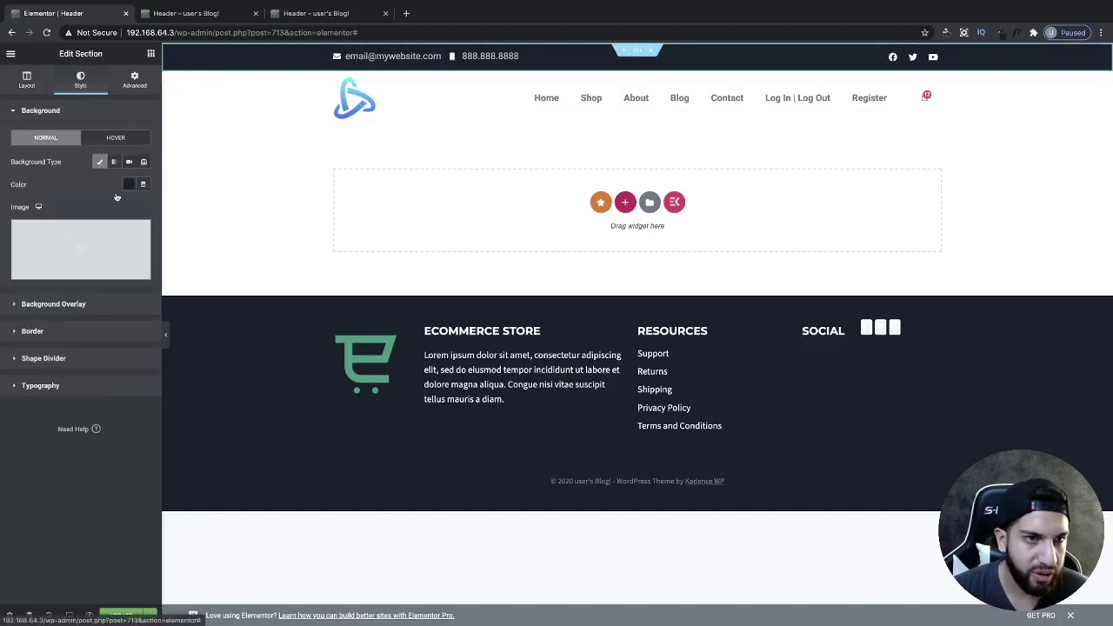
left_click(129, 185)
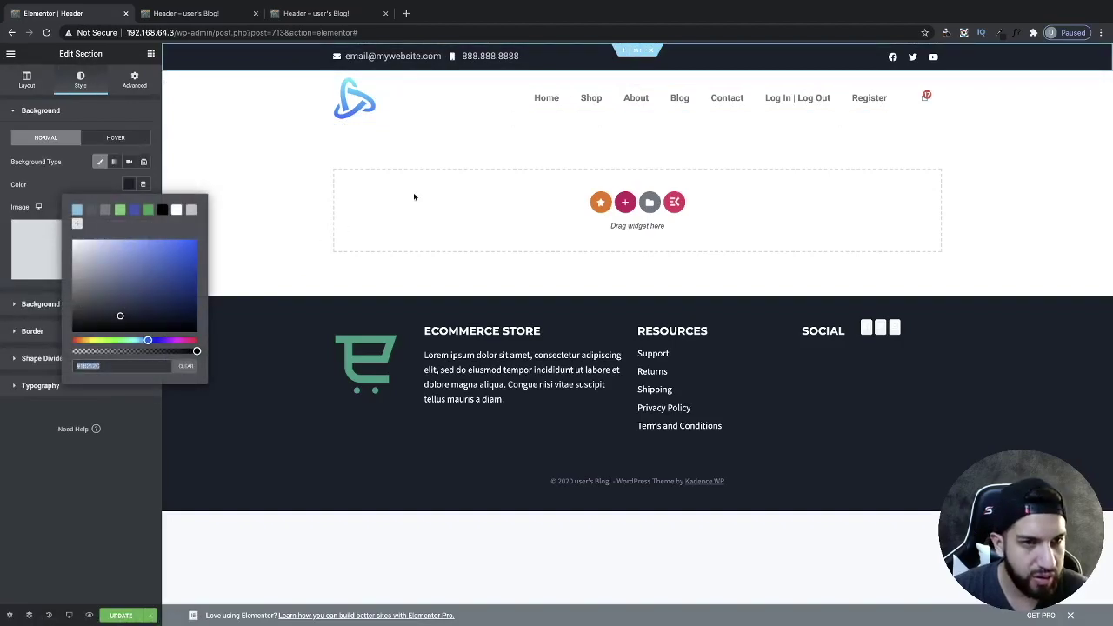
left_click(724, 101)
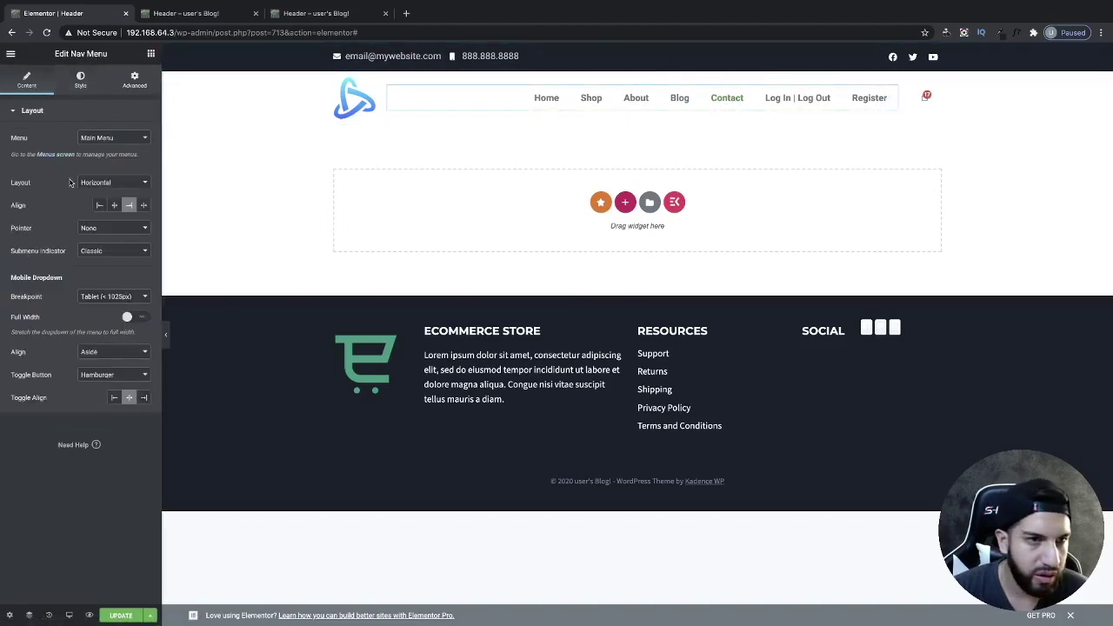
left_click(80, 85)
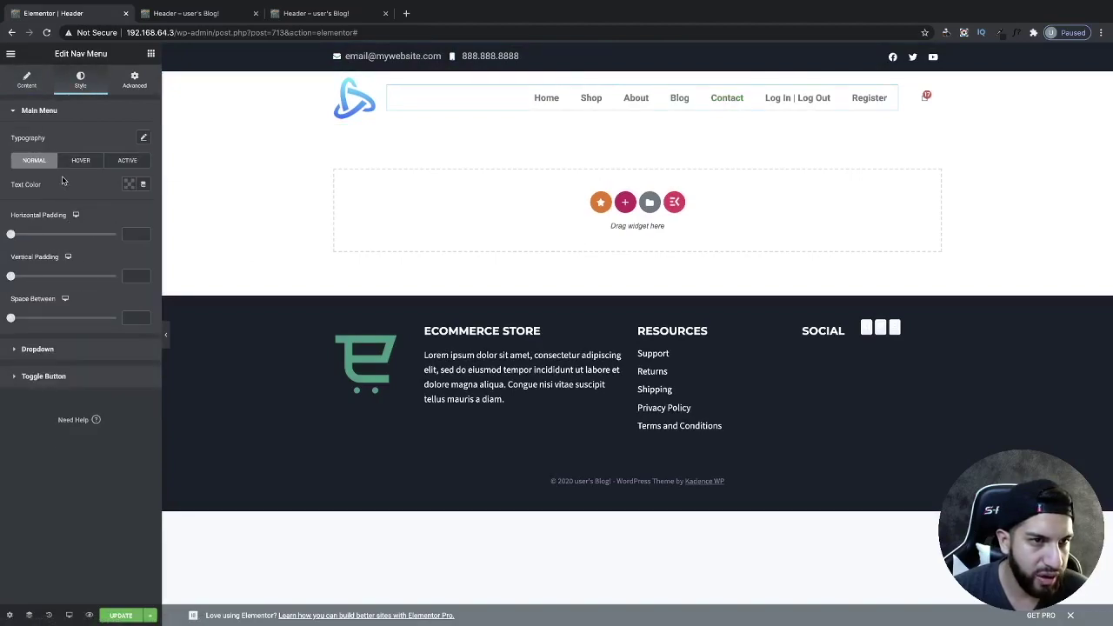
left_click(130, 190)
left_click(116, 315)
left_click(80, 184)
Step: Apply the same dark color to the menu's hover and active text, and save the header template without adding a display condition
left_click(80, 162)
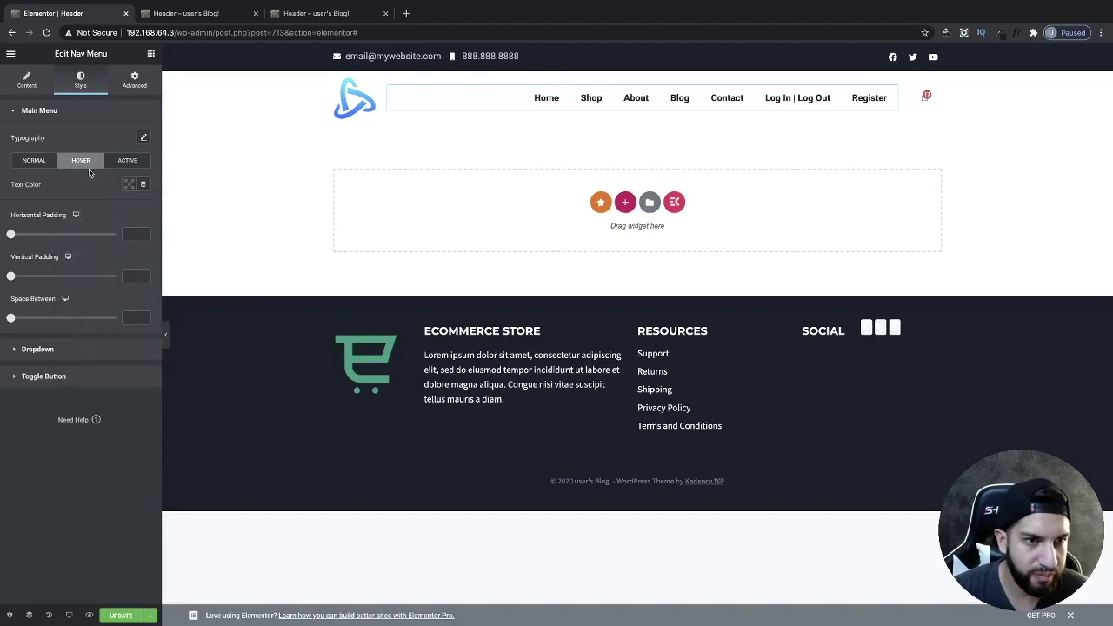
left_click(130, 184)
left_click(127, 159)
left_click(129, 184)
left_click(82, 188)
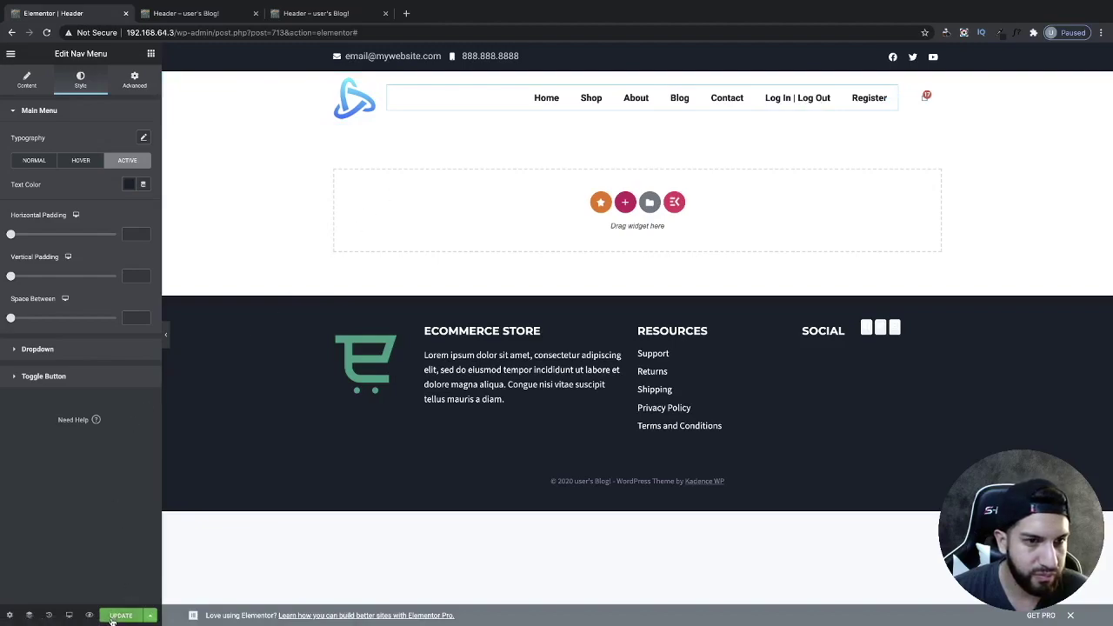
left_click(112, 619)
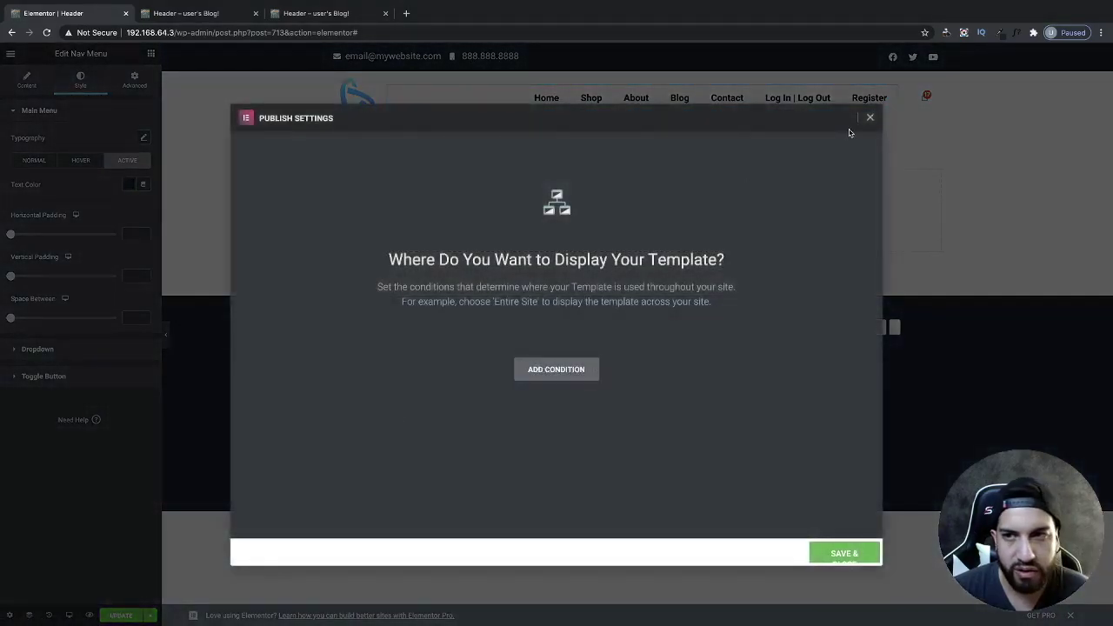
left_click(839, 553)
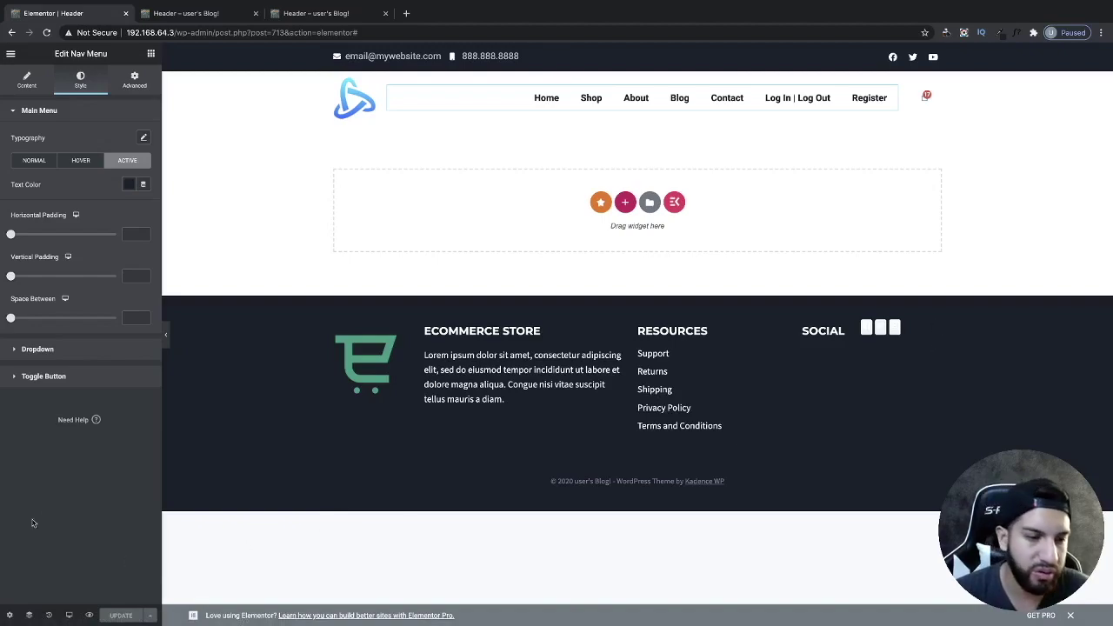
Step: Switch to the tablet preview and give the logo and menu section 15 px of left and right padding, with 0 above and below
mouse_move(69, 615)
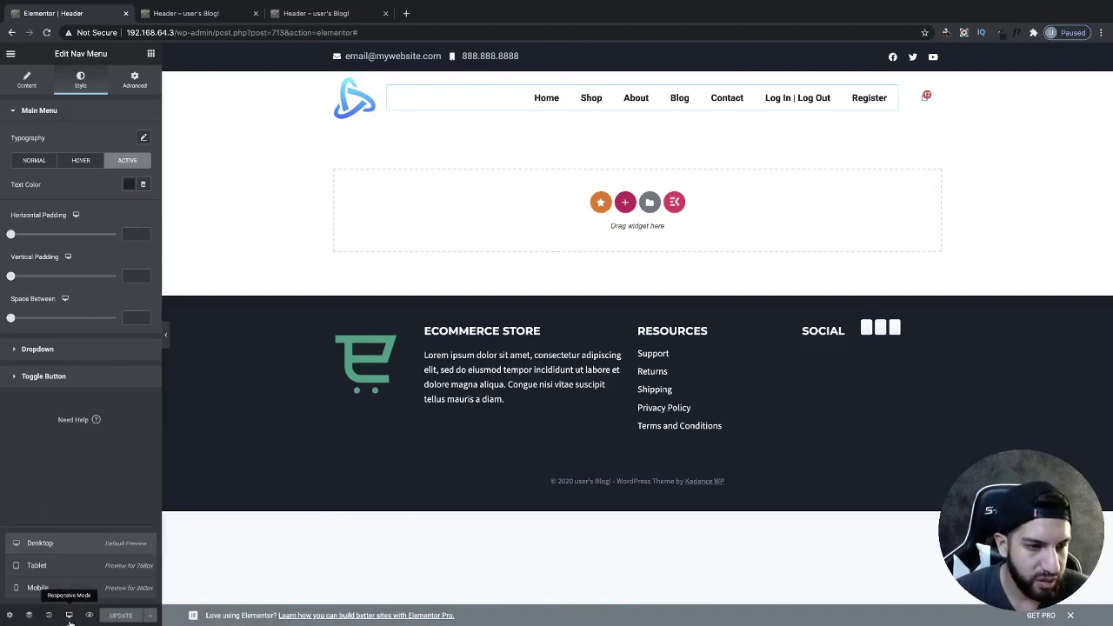
left_click(55, 569)
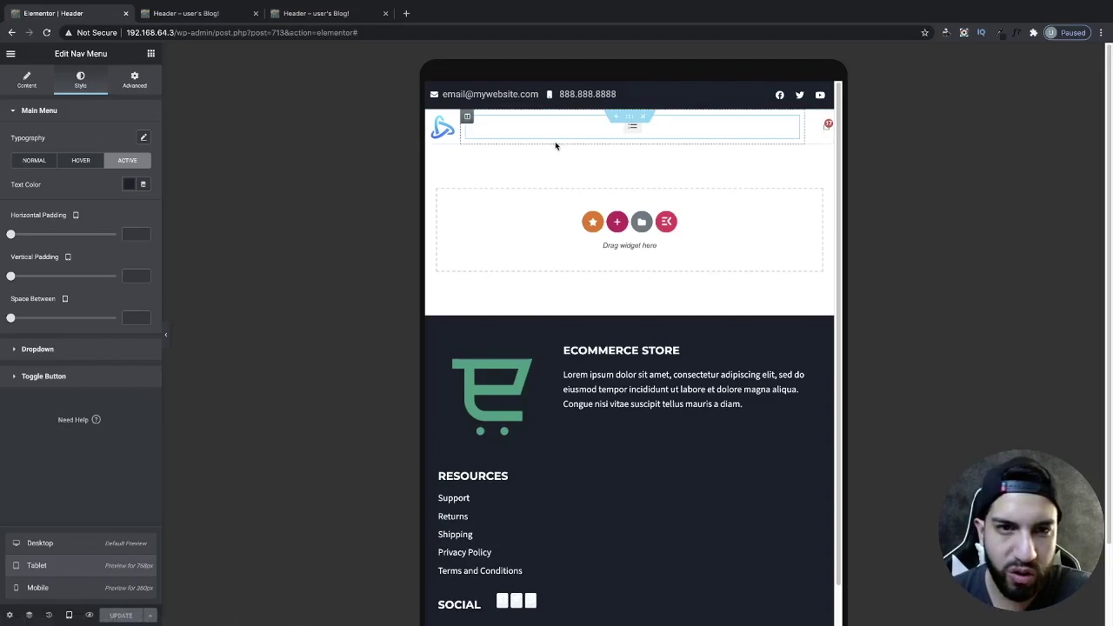
left_click(630, 118)
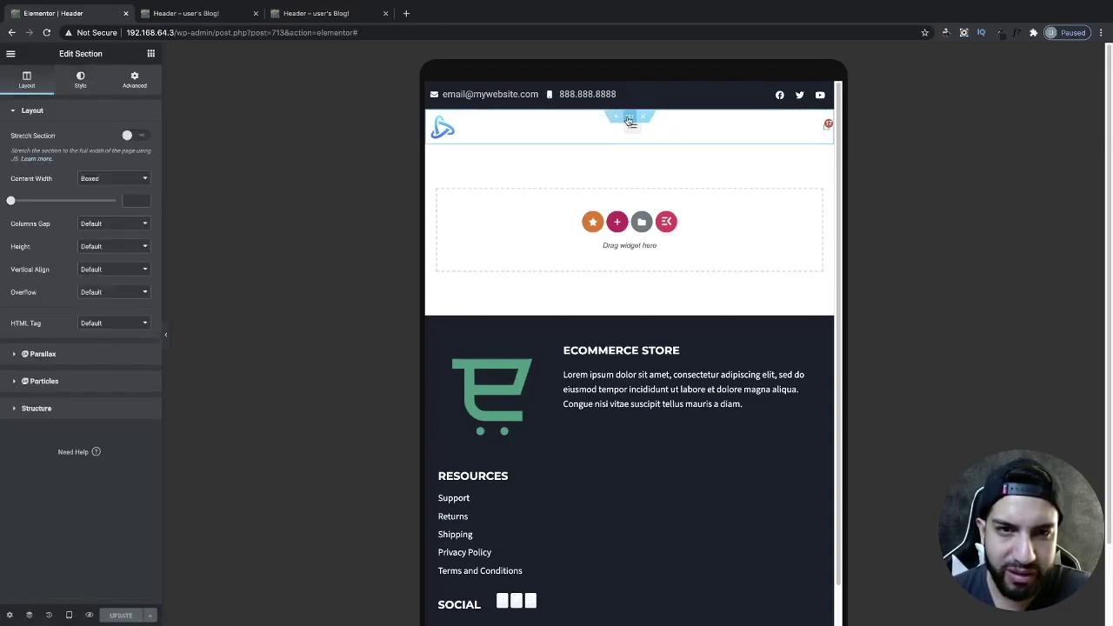
left_click(151, 81)
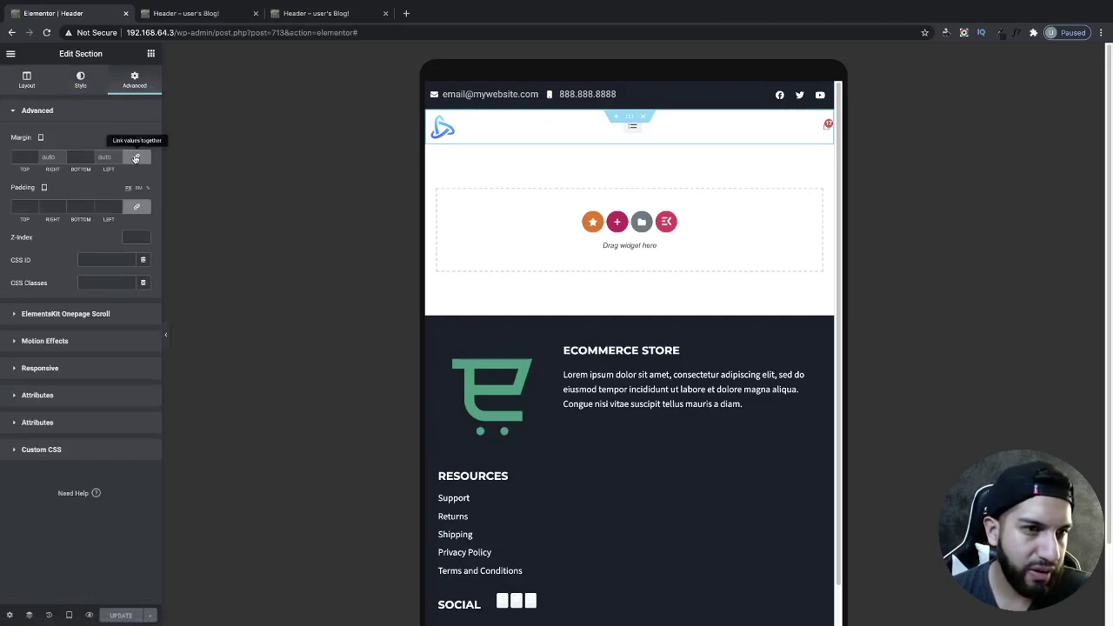
left_click(138, 209)
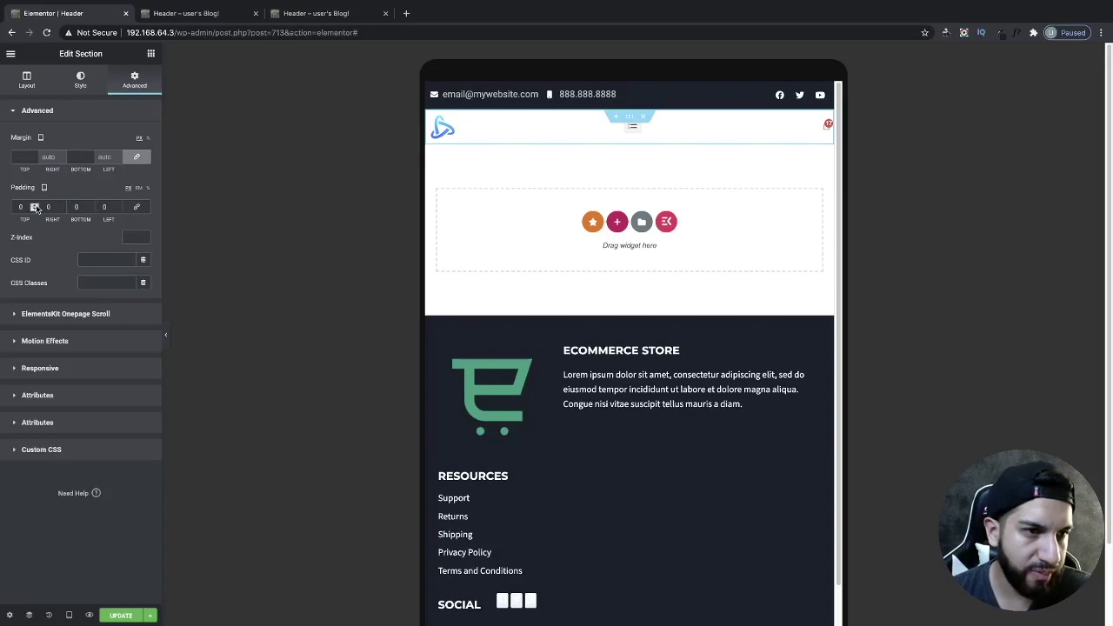
left_click(118, 207)
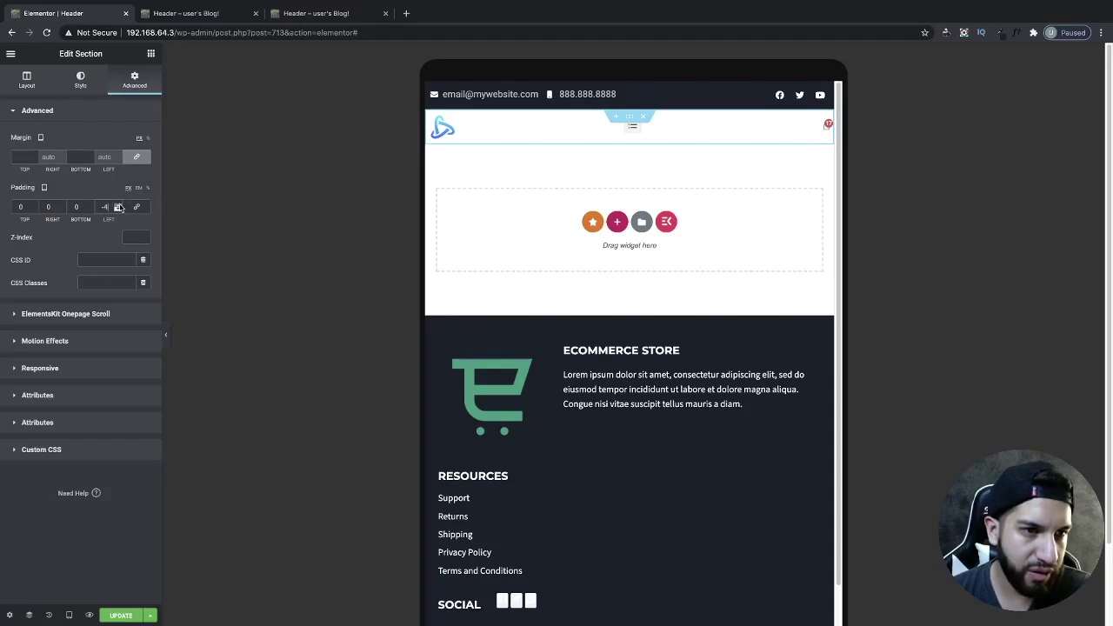
left_click(118, 205)
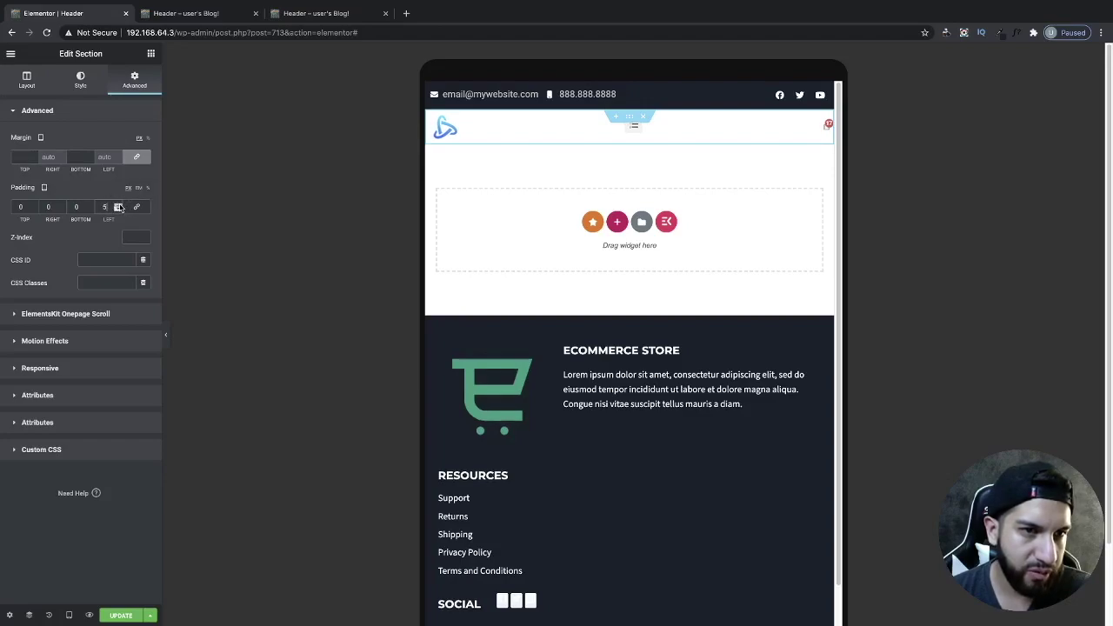
left_click(118, 205)
left_click(118, 205)
left_click(118, 206)
left_click(118, 205)
left_click(118, 205)
left_click(118, 205)
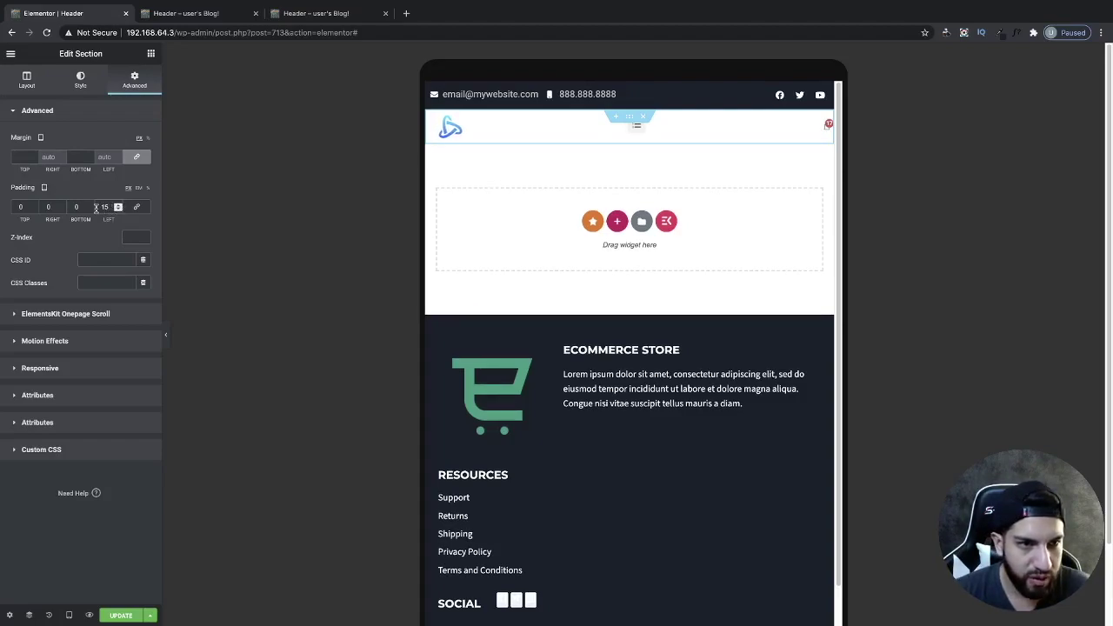
type("15")
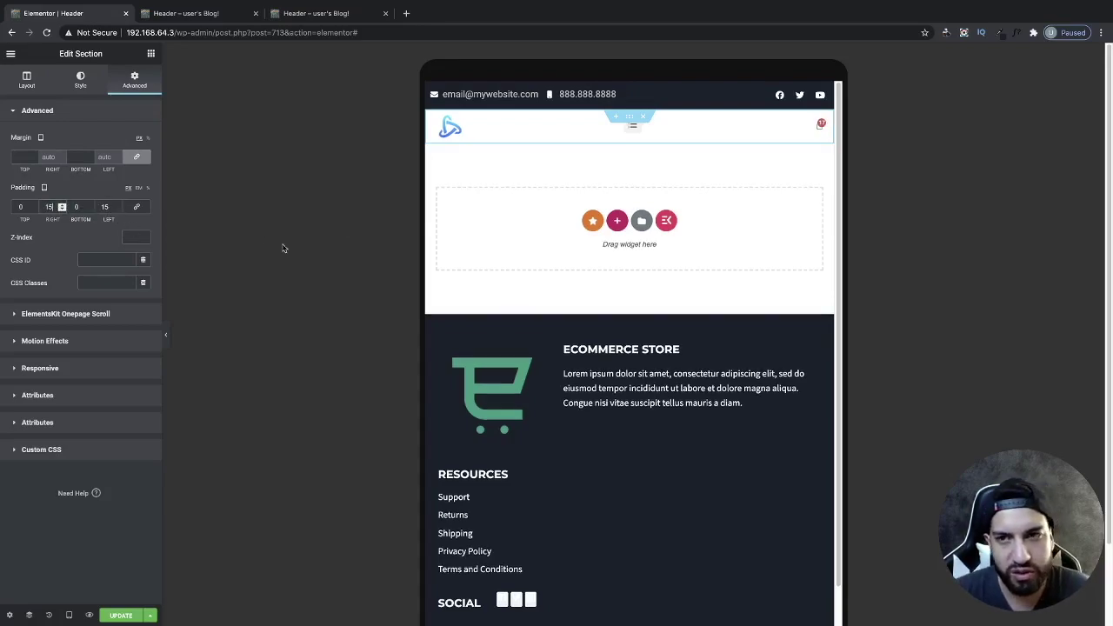
Step: Increase the logo and menu section's right padding on tablet to 32 px to move the cart inward
left_click(813, 129)
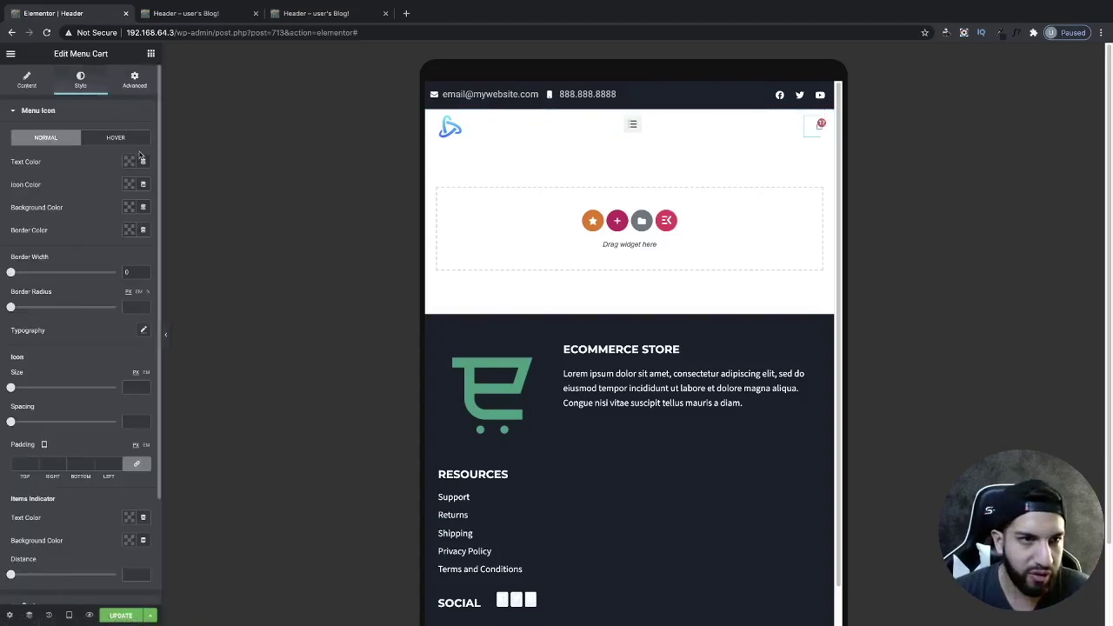
left_click(133, 80)
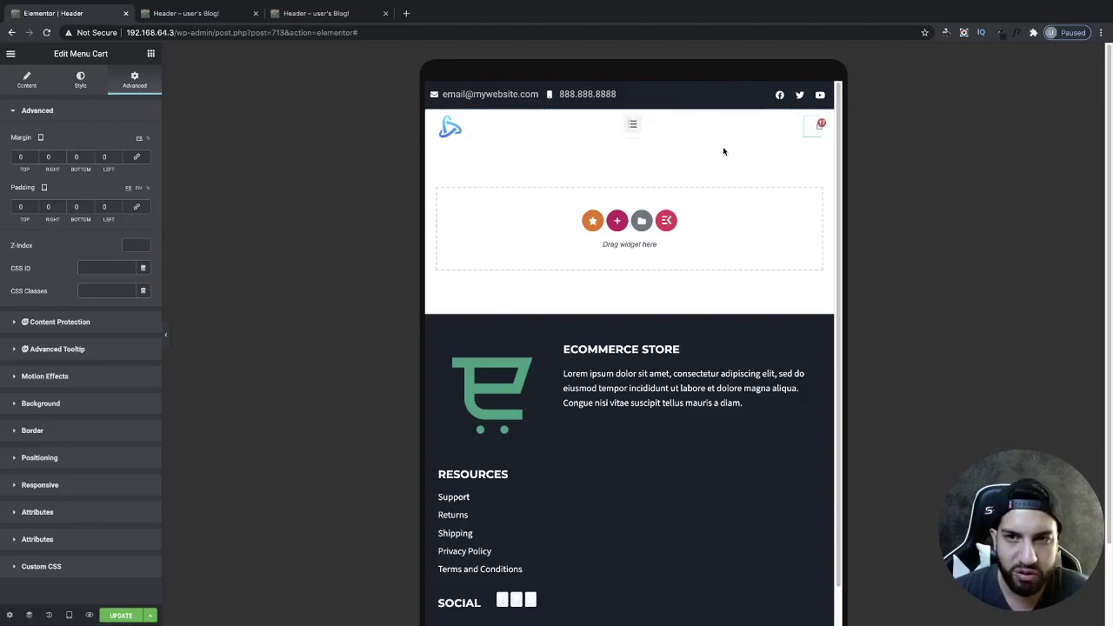
left_click(441, 146)
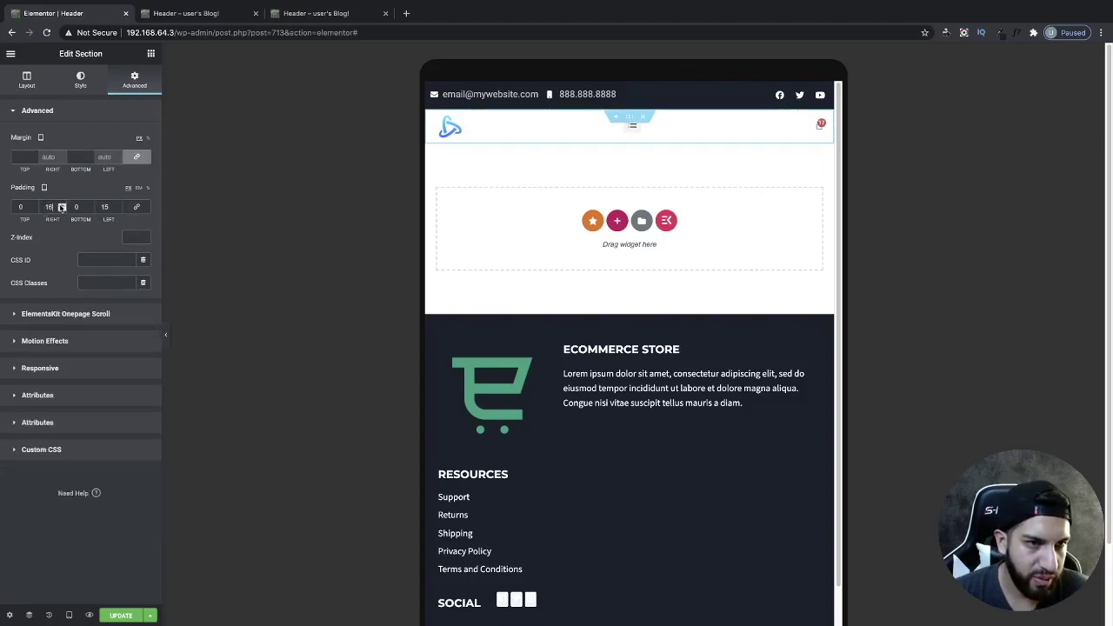
scroll(61, 207, "up", 3)
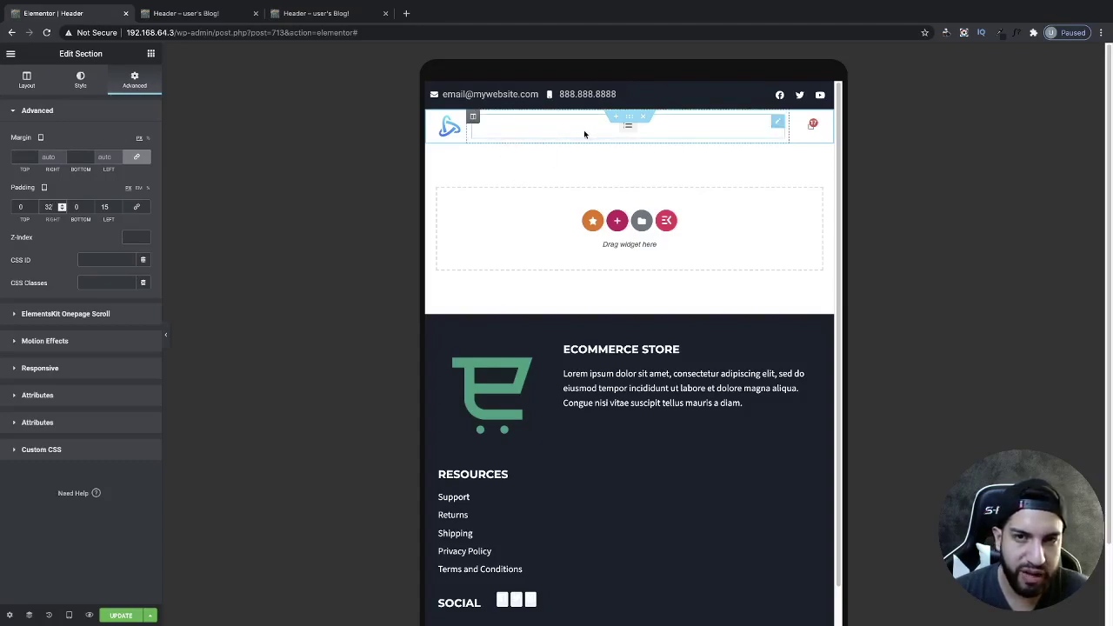
Step: Align the navigation menu's hamburger toggle to the right and test opening and closing its dropdown
left_click(629, 130)
left_click(629, 130)
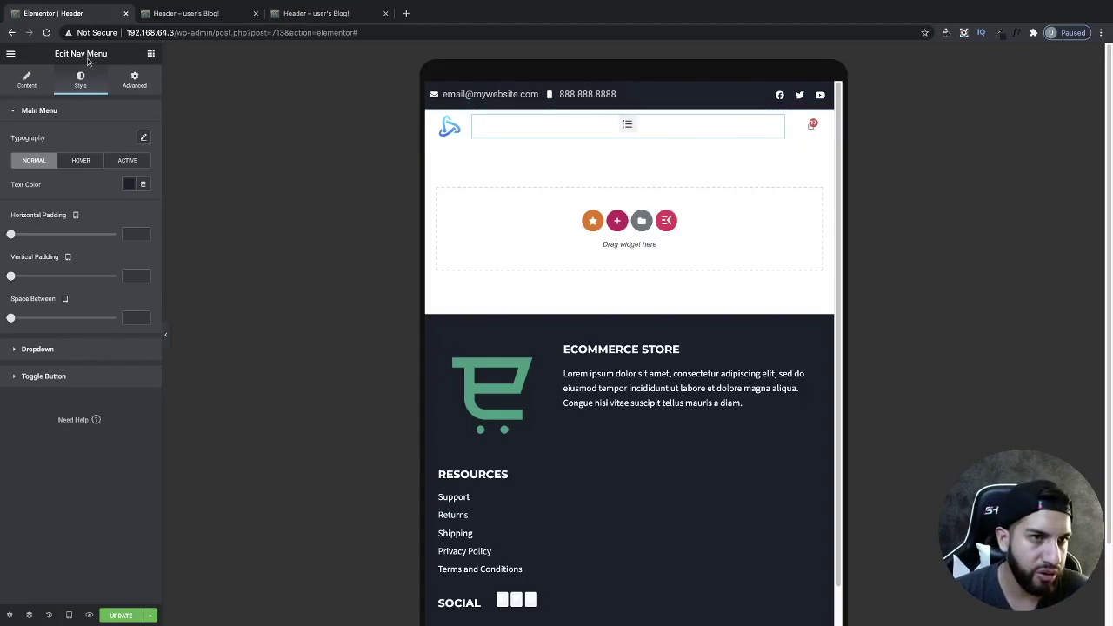
left_click(42, 89)
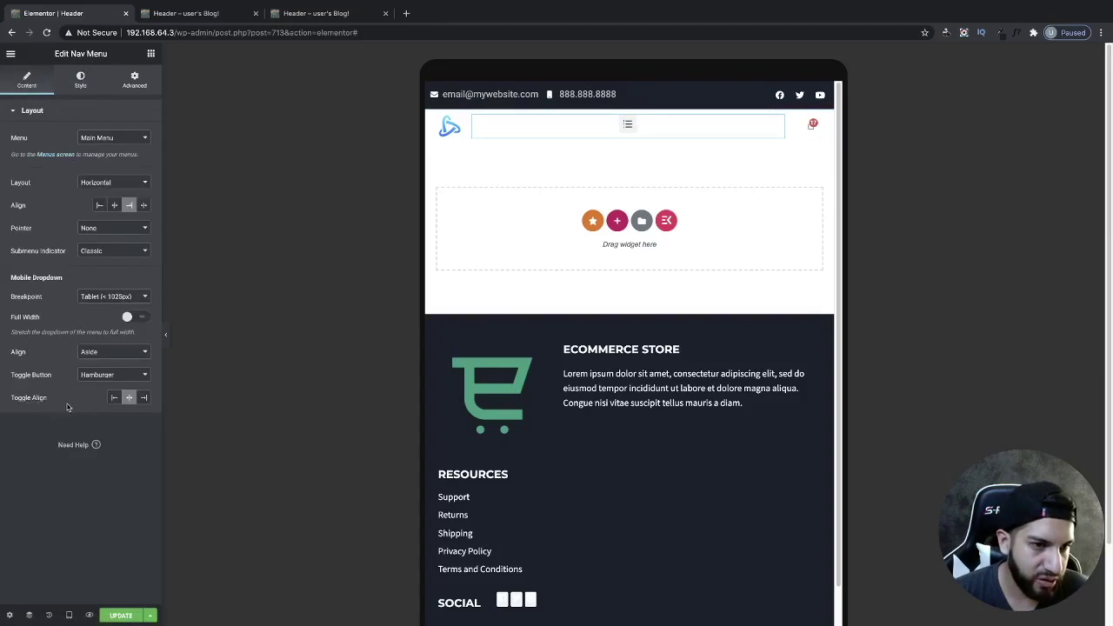
left_click(144, 398)
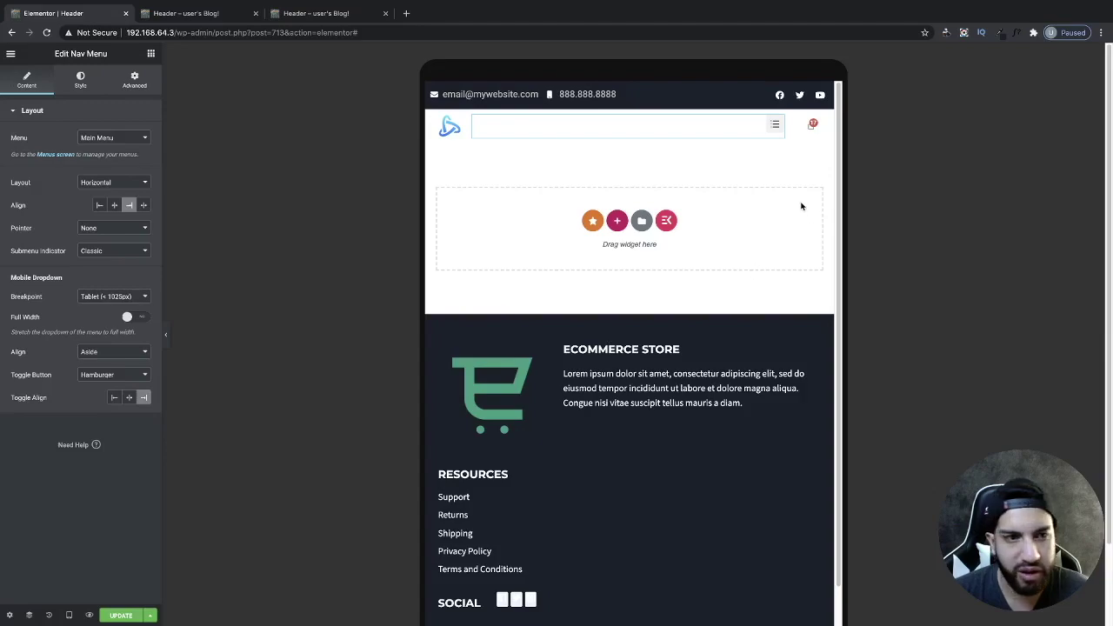
left_click(774, 134)
left_click(775, 134)
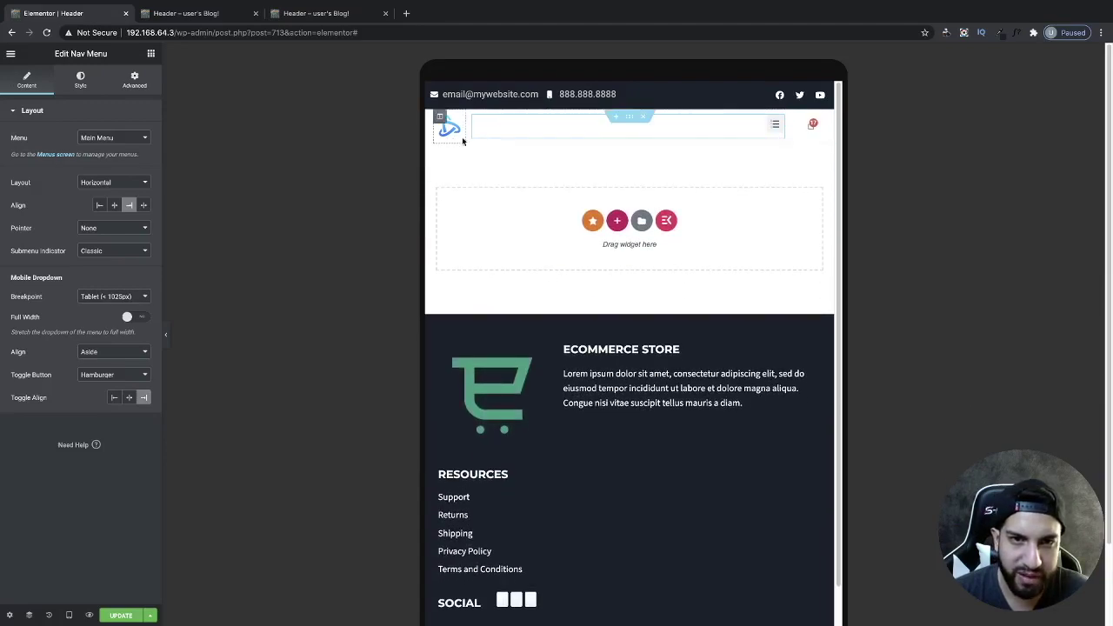
left_click(767, 133)
left_click(767, 133)
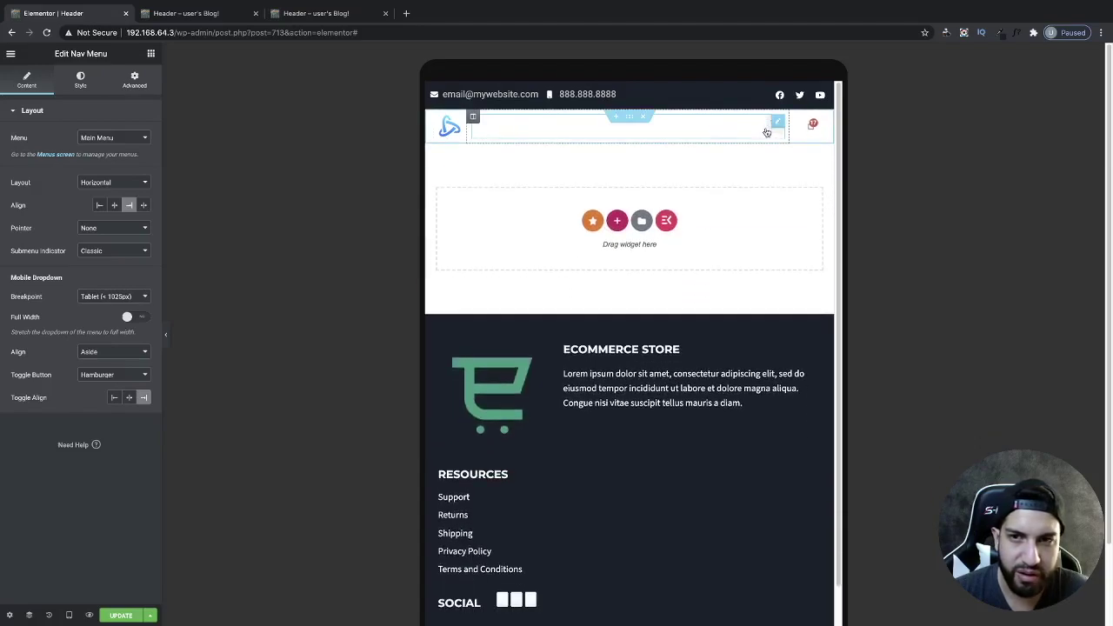
left_click(767, 133)
left_click(767, 133)
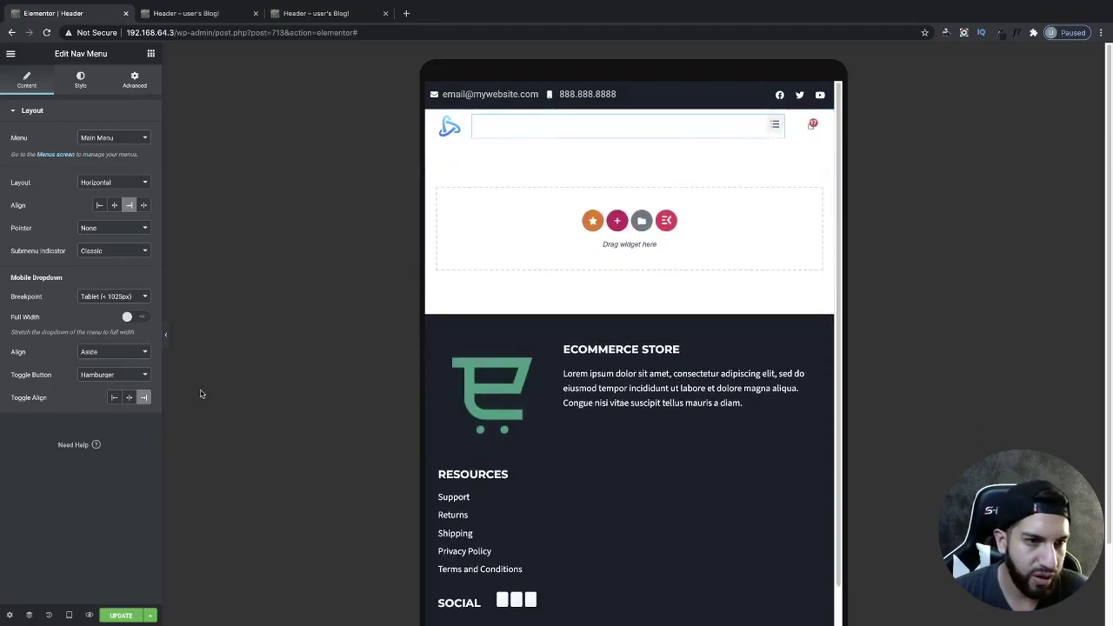
Step: Make the navigation menu's mobile dropdown full width and test opening and closing it
left_click(136, 318)
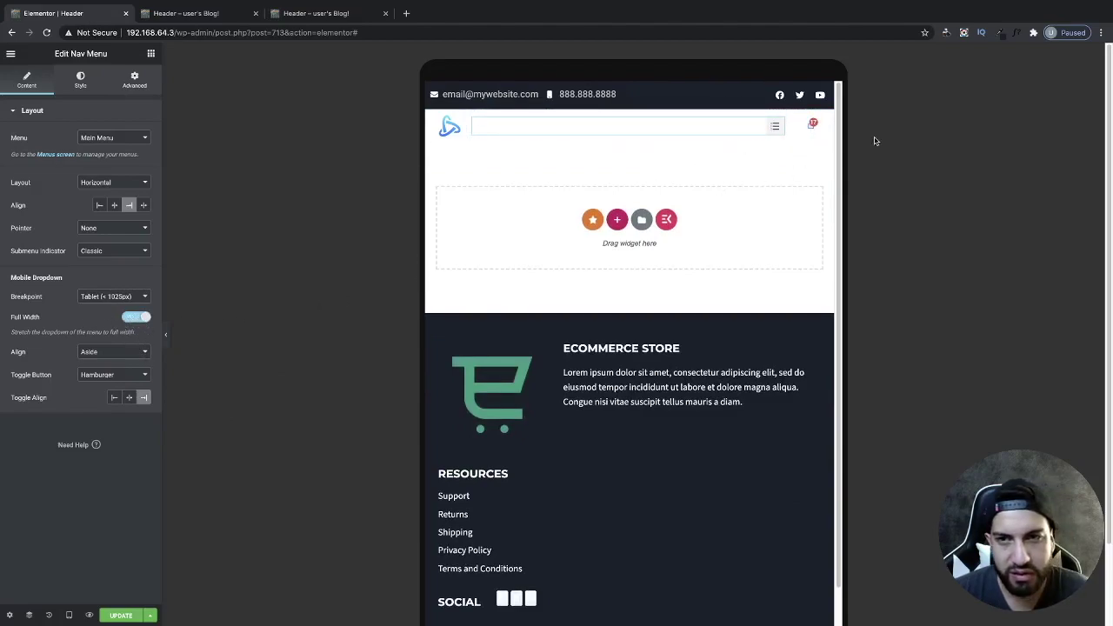
left_click(774, 131)
left_click(775, 133)
left_click(777, 135)
left_click(776, 133)
left_click(776, 132)
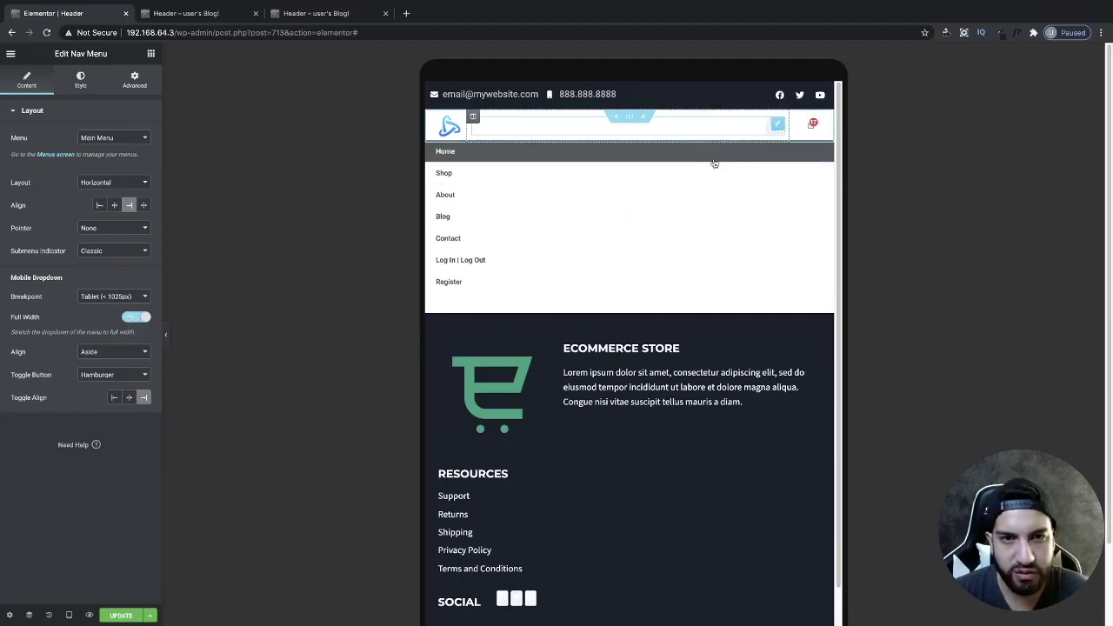
left_click(770, 134)
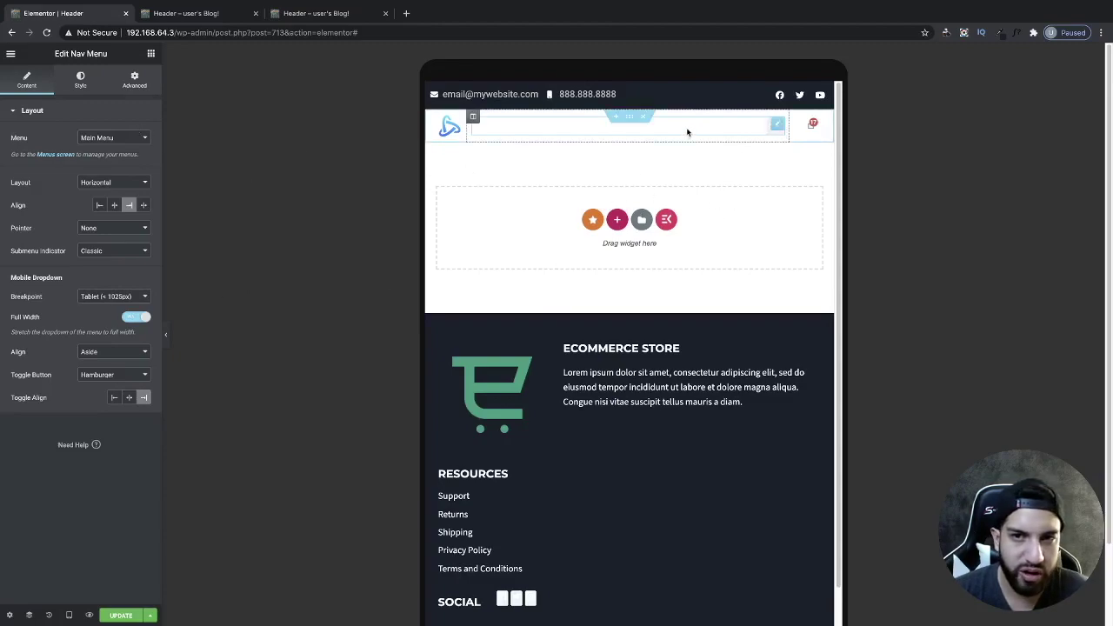
Step: Give the menu's toggle button a #1B212C background and a white icon, and test it by opening and closing the dropdown
left_click(74, 90)
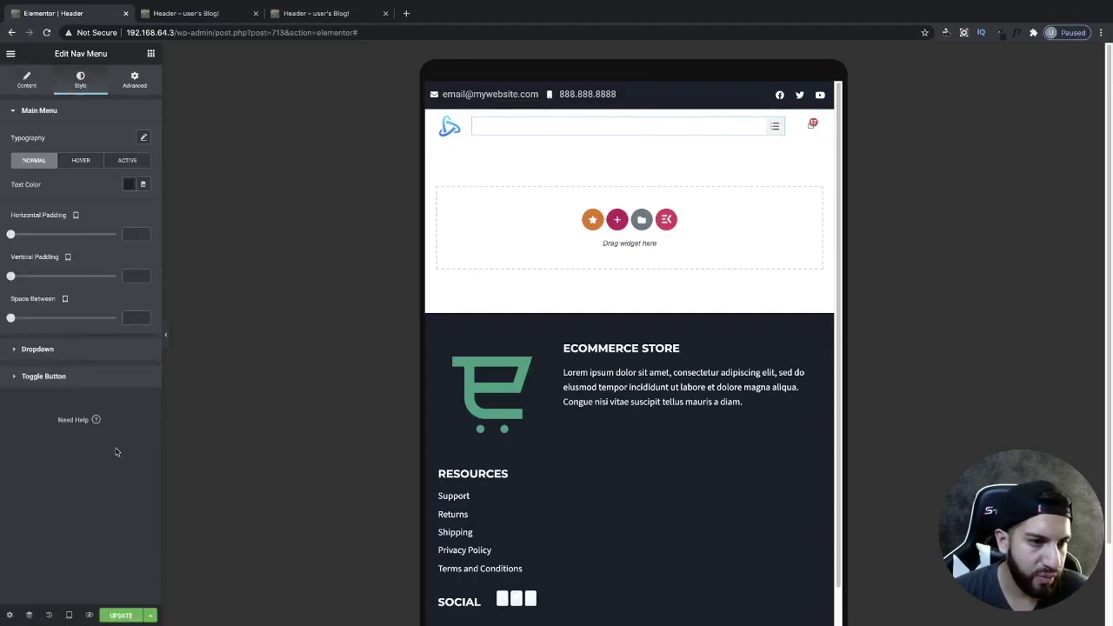
left_click(87, 378)
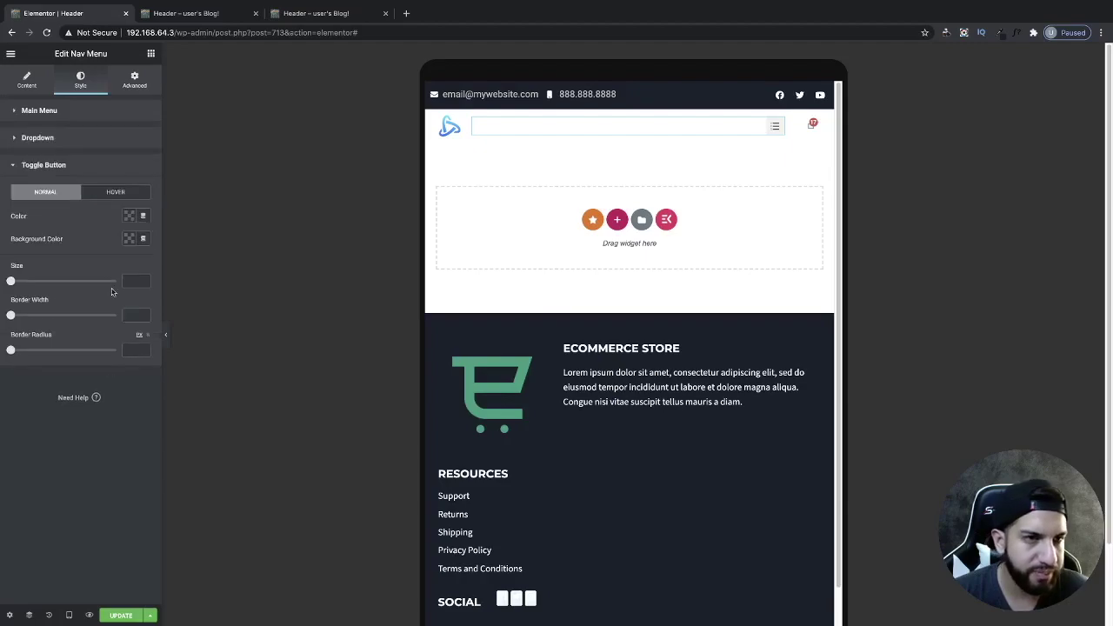
left_click(129, 239)
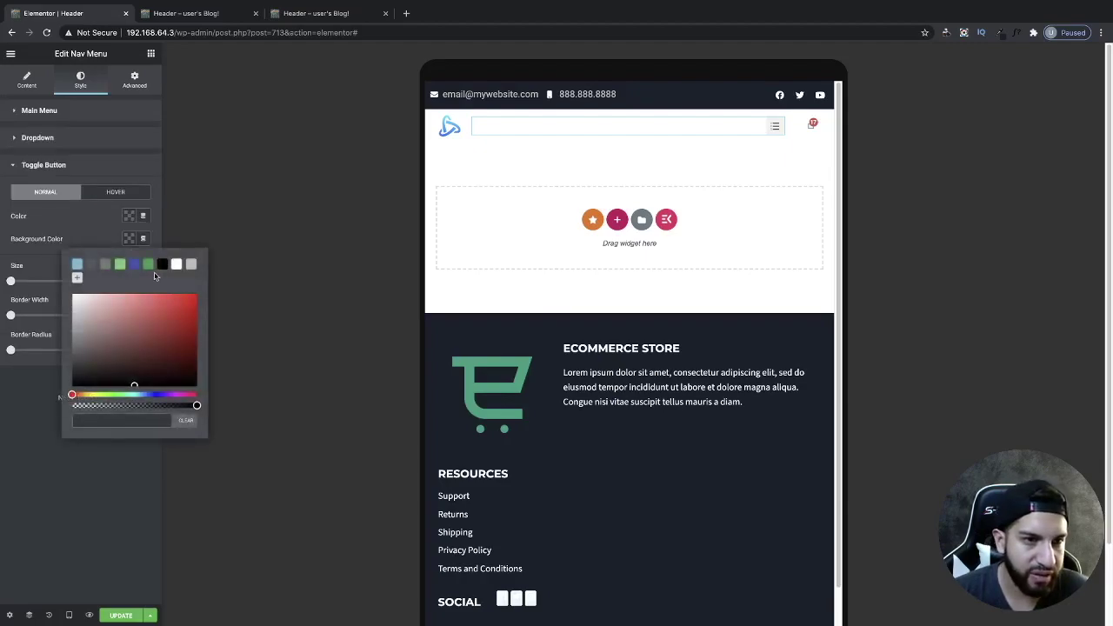
type("#1B212C")
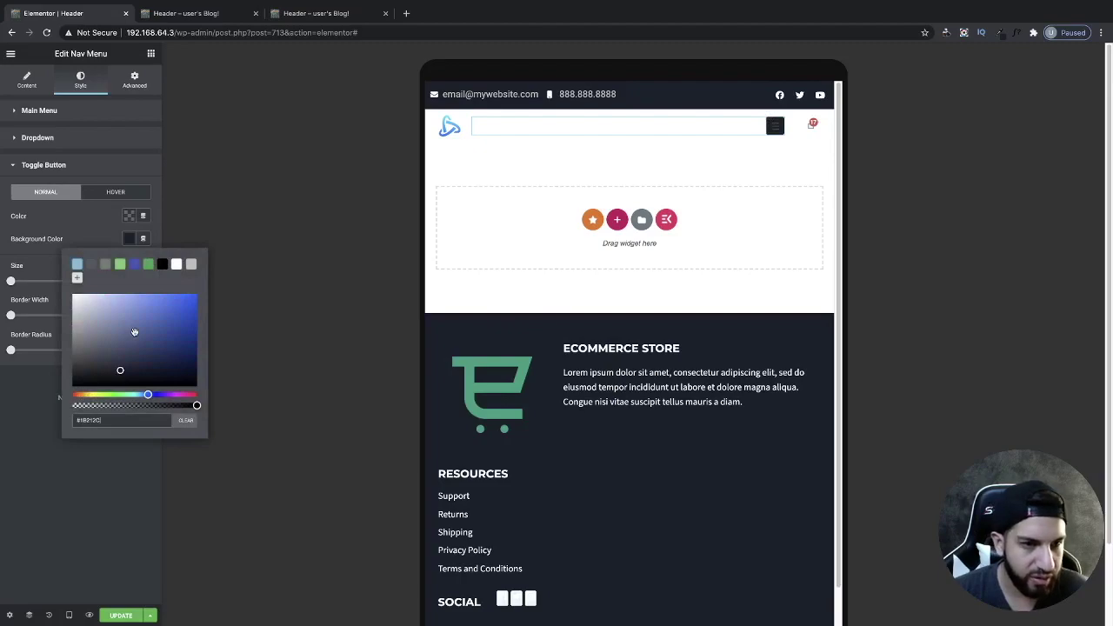
left_click(97, 220)
left_click(129, 215)
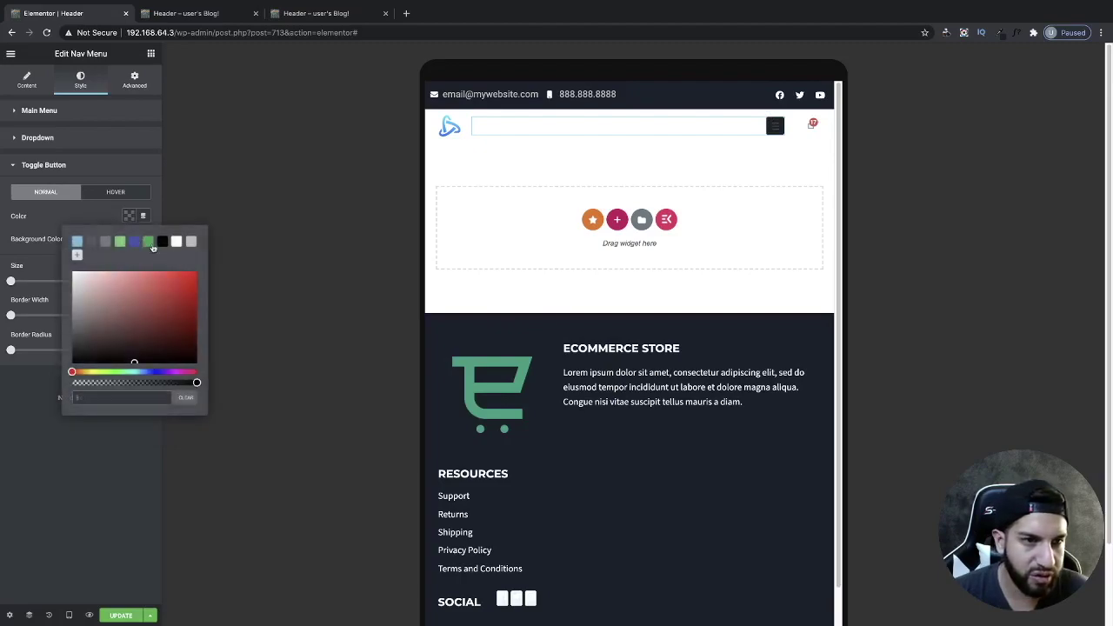
left_click(178, 242)
left_click(677, 185)
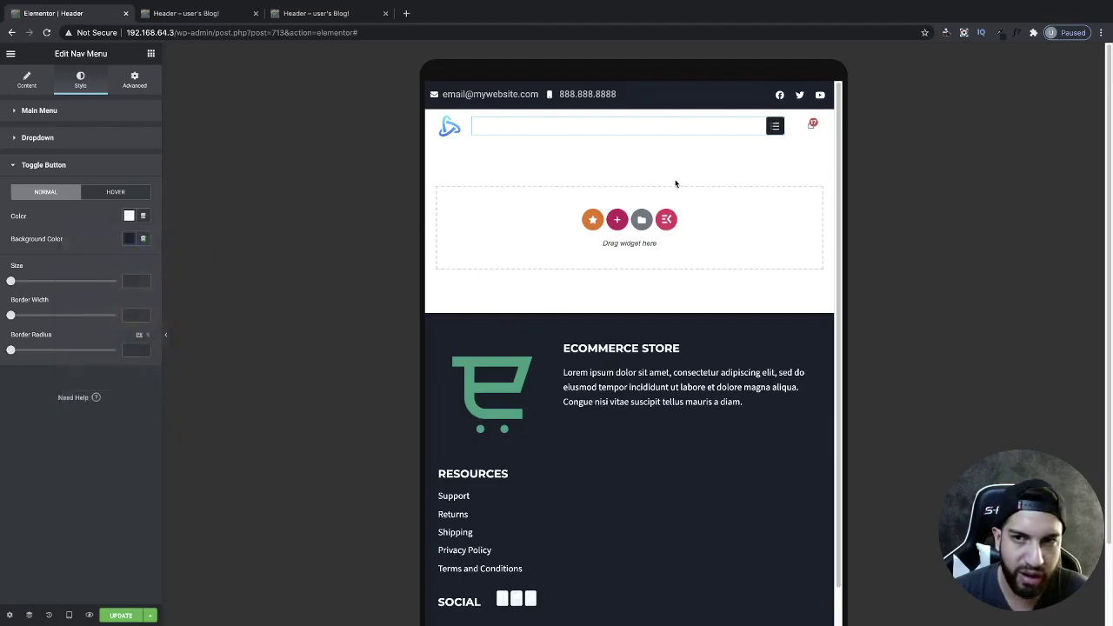
left_click(777, 129)
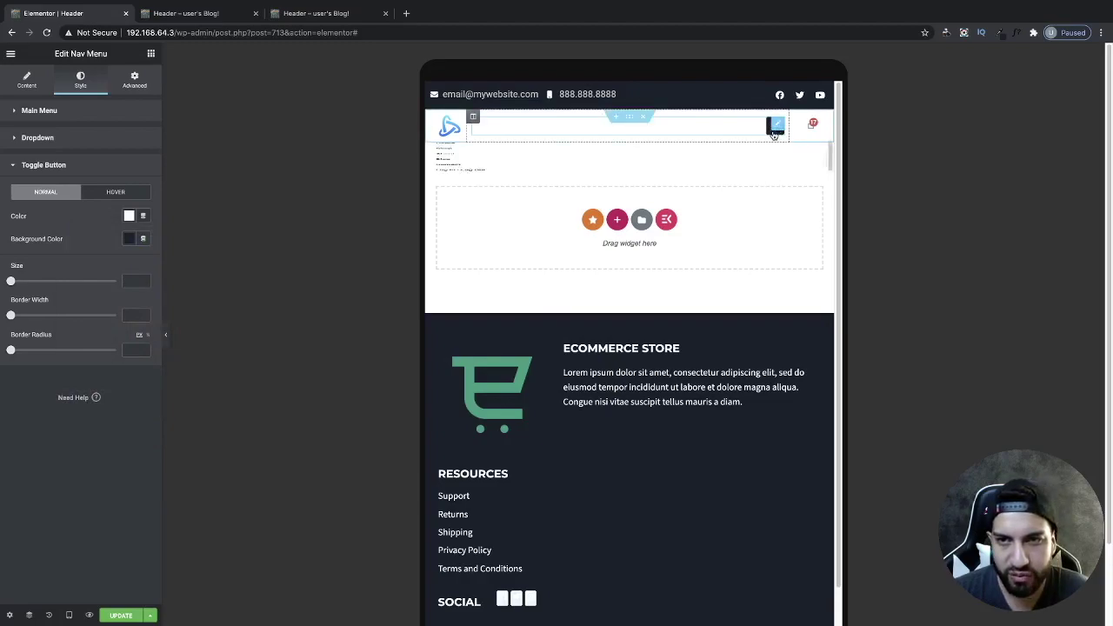
left_click(774, 133)
left_click(773, 133)
left_click(777, 135)
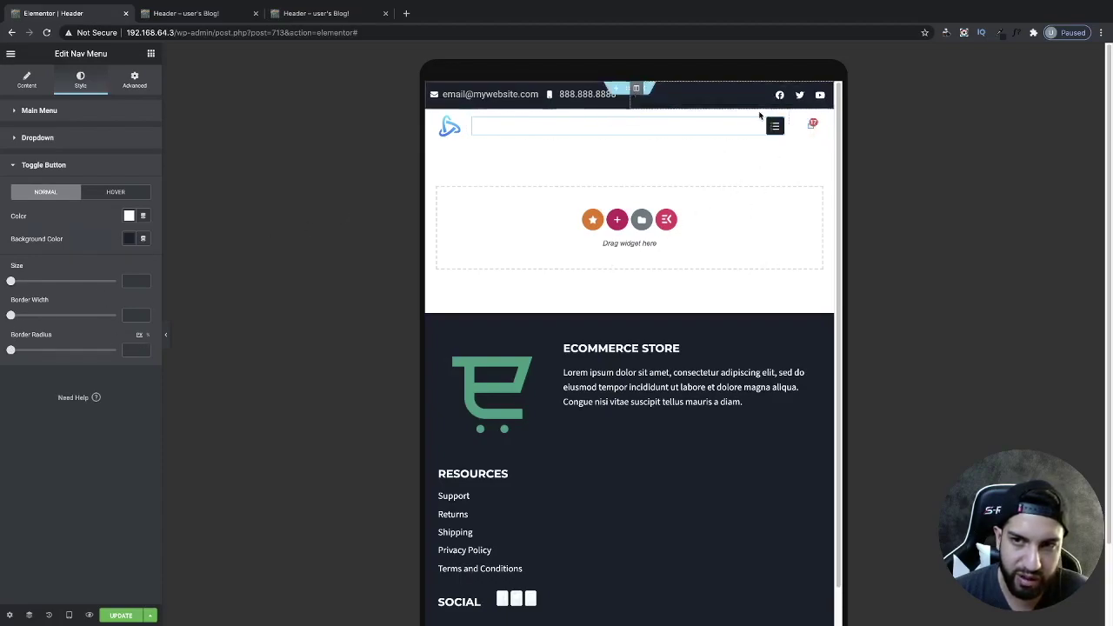
Step: Set the menu's toggle button size to 28 and test the enlarged button by opening and closing the dropdown
left_click_drag(10, 282, 23, 285)
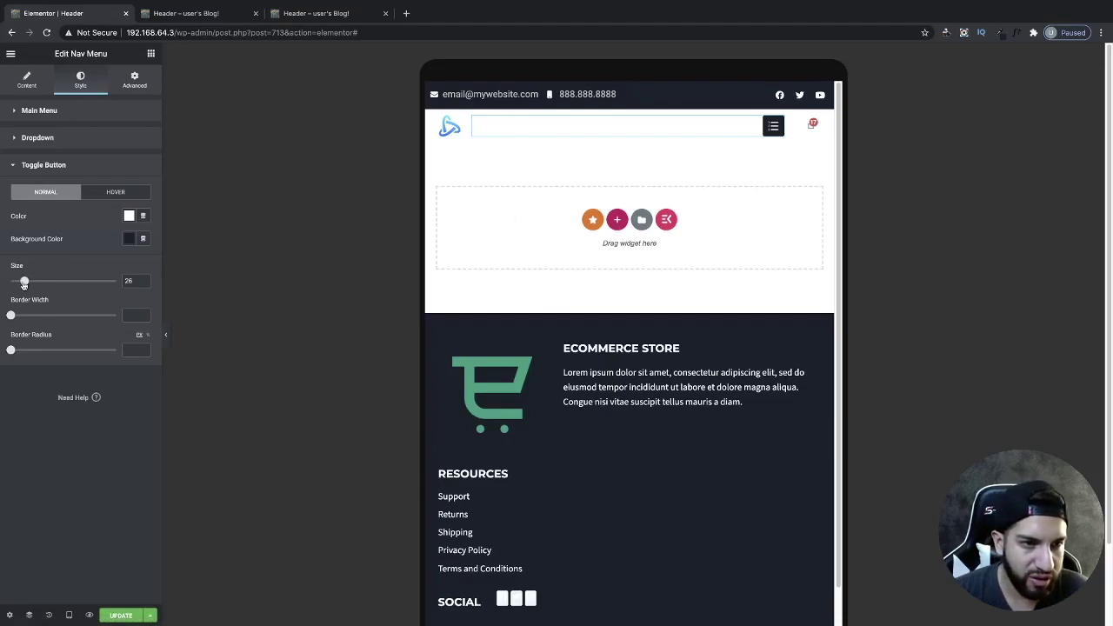
left_click_drag(24, 283, 26, 283)
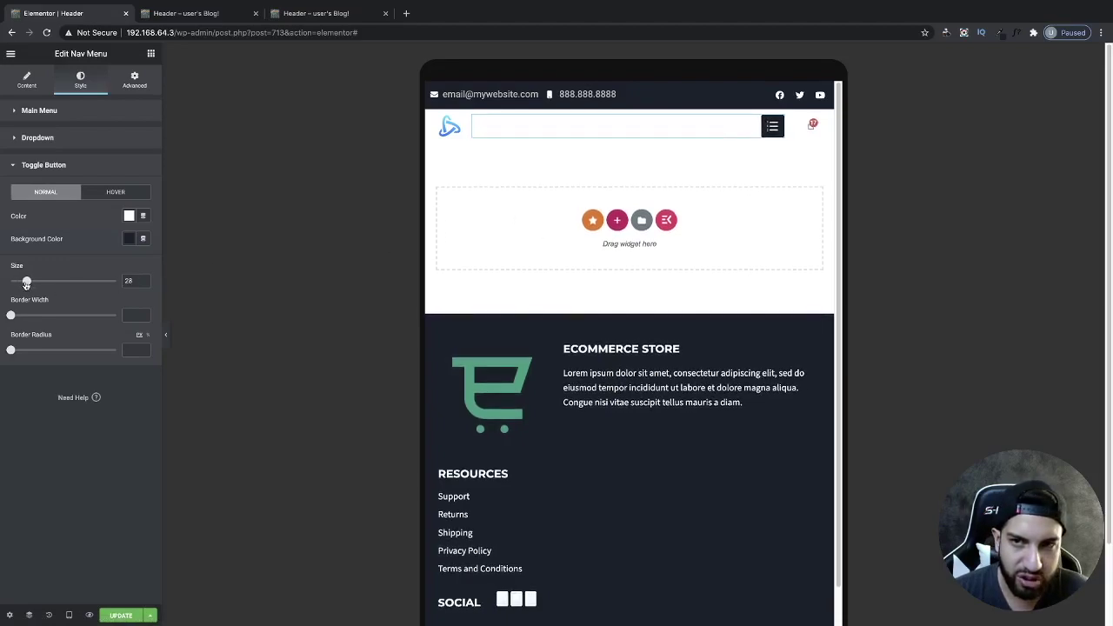
left_click(807, 129)
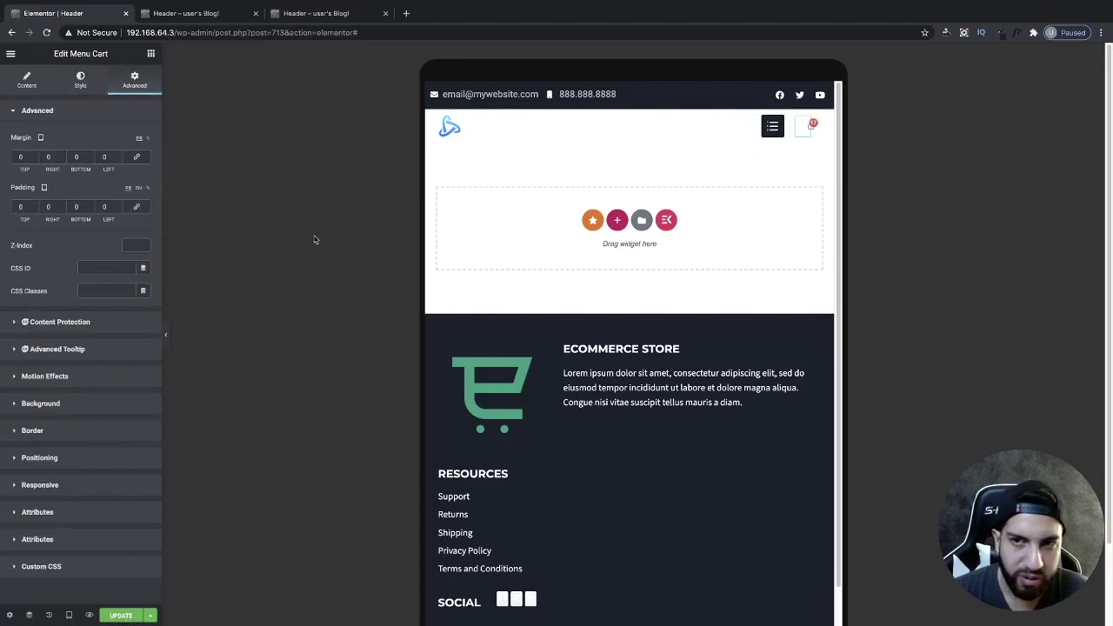
left_click(774, 127)
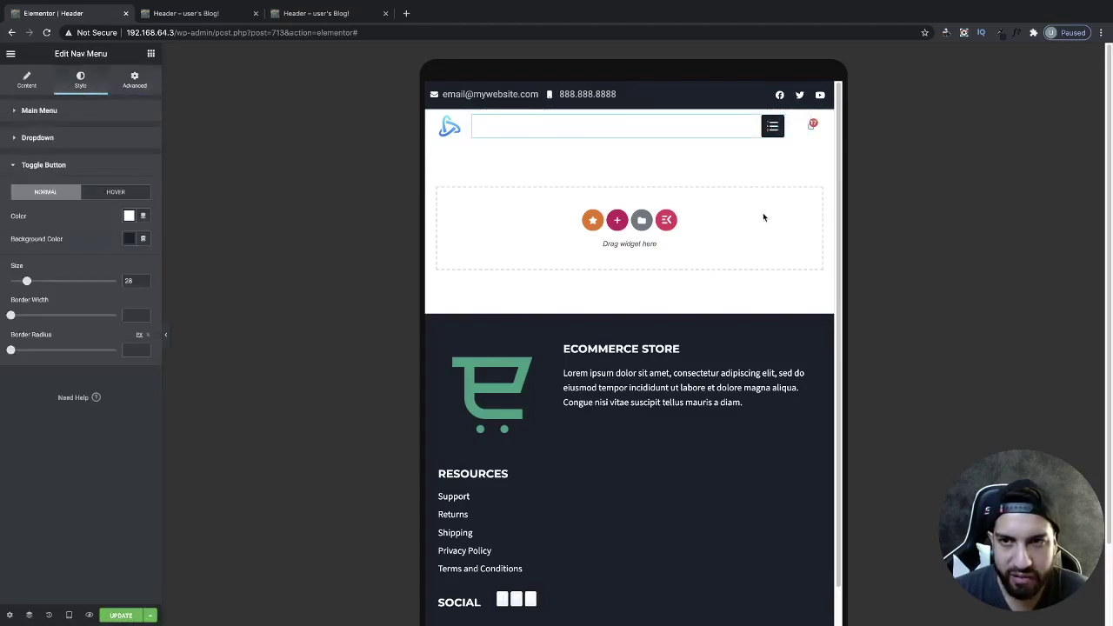
left_click(771, 127)
left_click(769, 131)
left_click(770, 129)
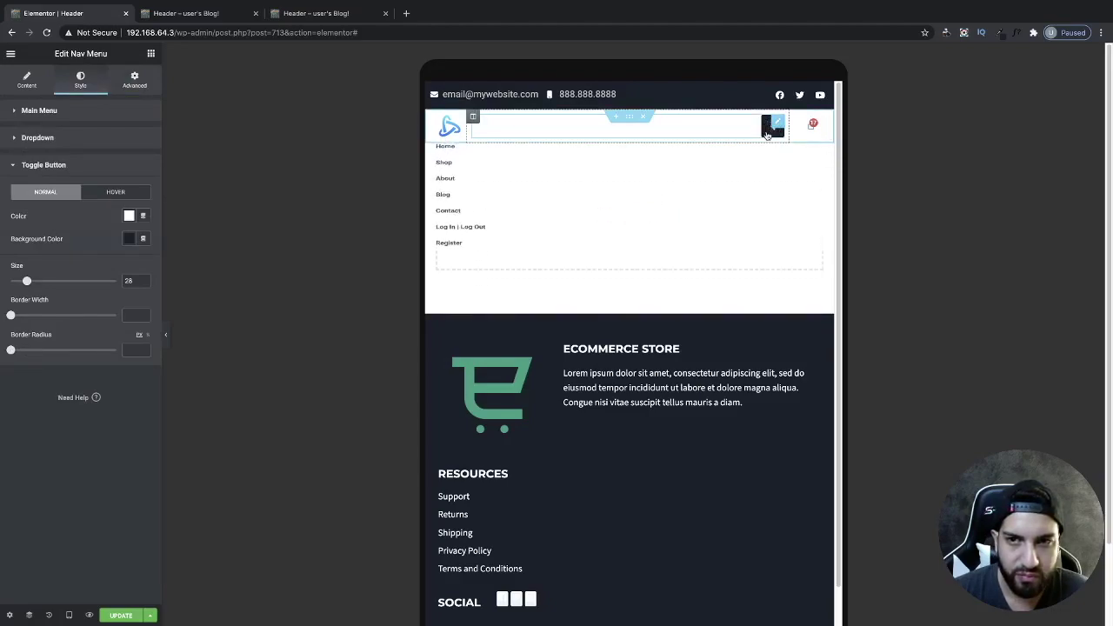
Step: Set the hover background color of the navigation menu's dropdown items to #1B212C and test it on the open dropdown
left_click(769, 129)
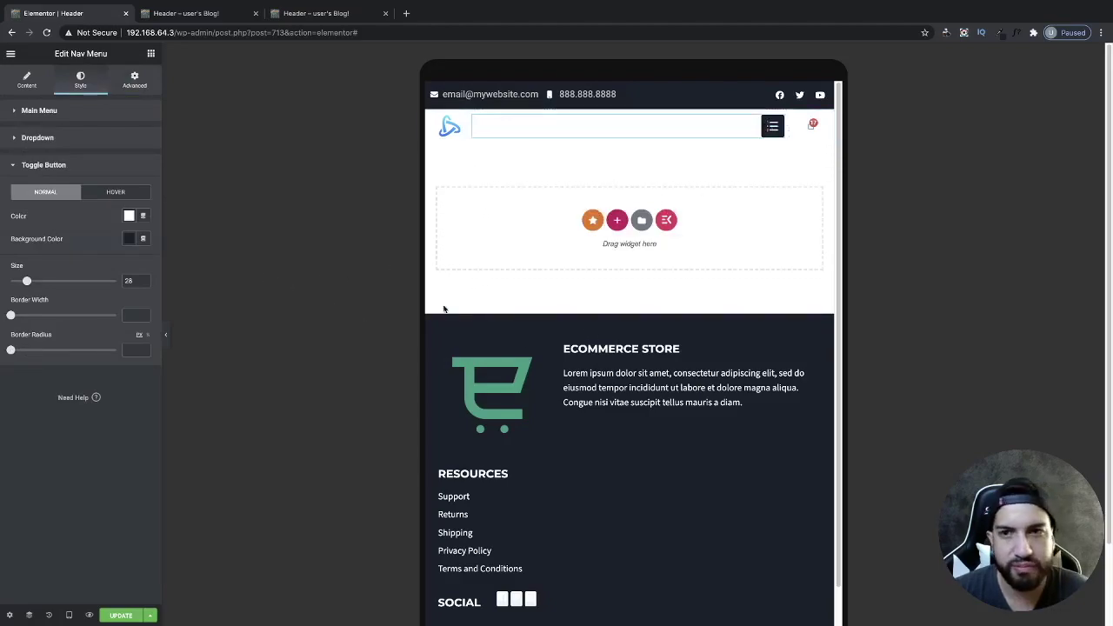
left_click(65, 142)
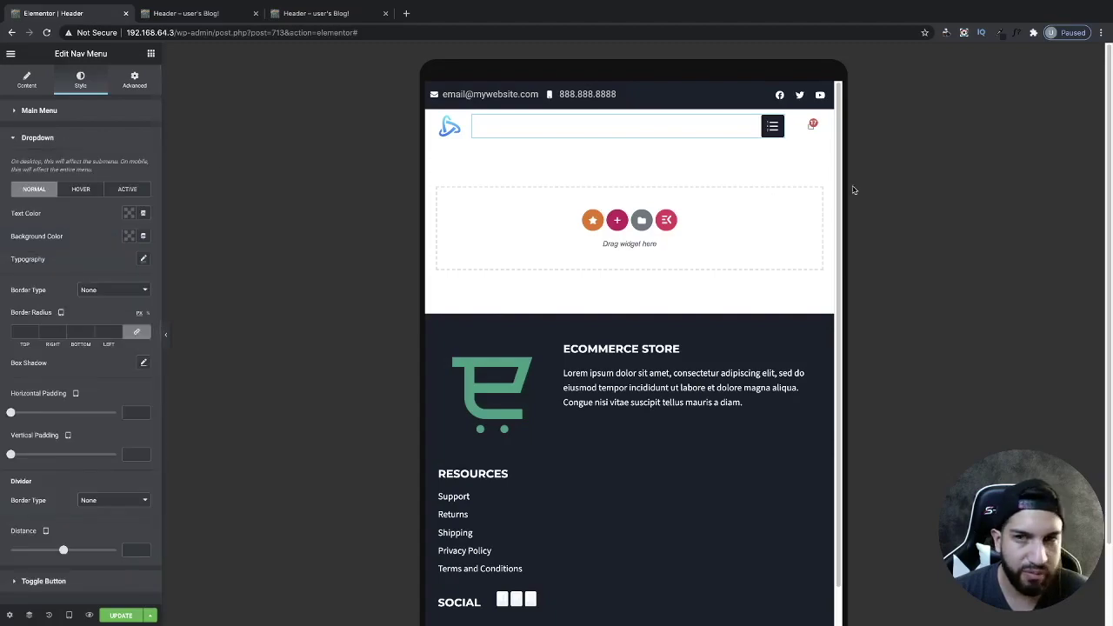
left_click(776, 129)
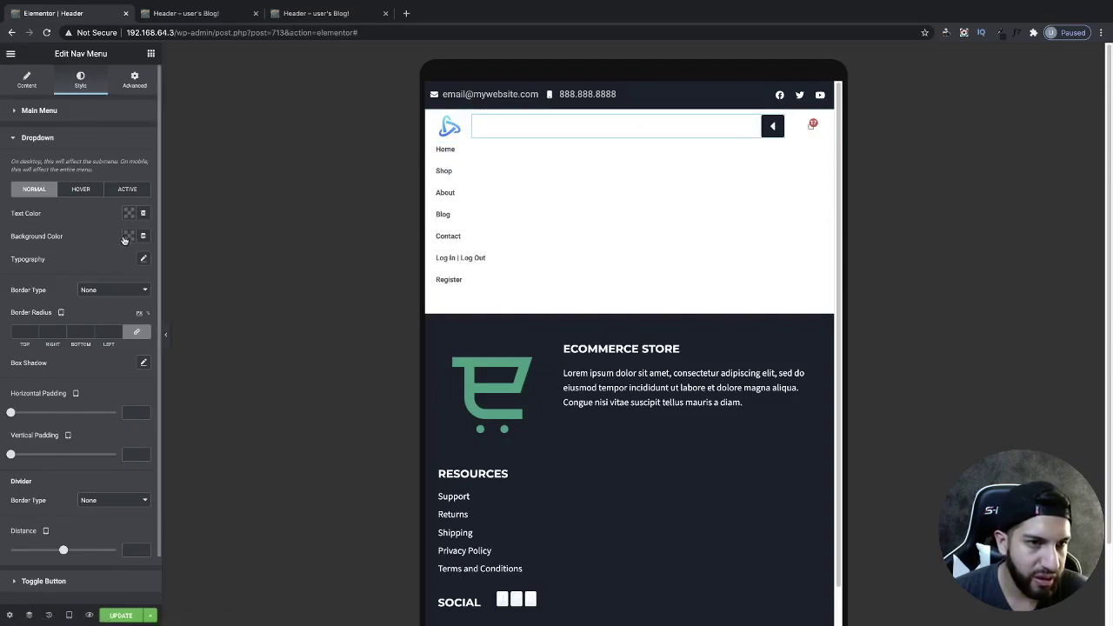
left_click(80, 190)
left_click(128, 236)
left_click(163, 261)
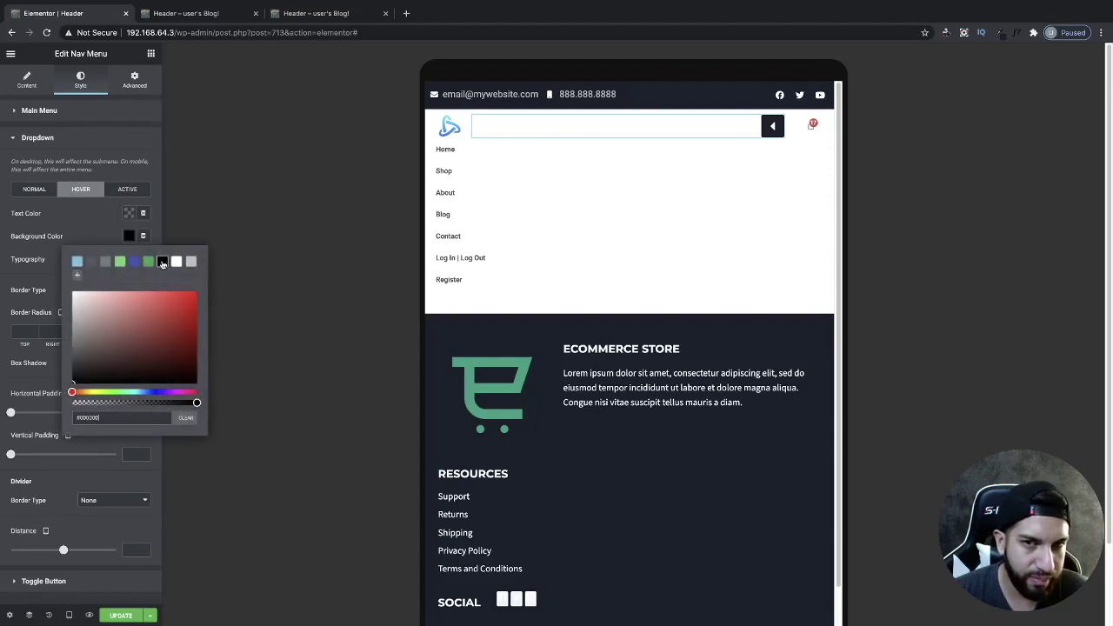
type("#1B212C")
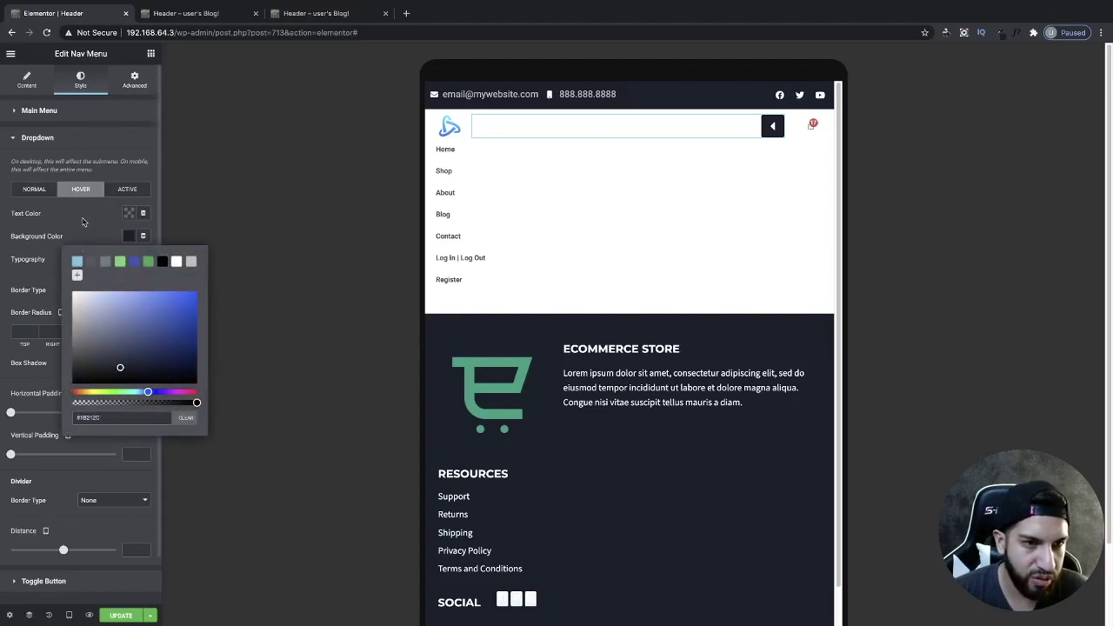
left_click(134, 262)
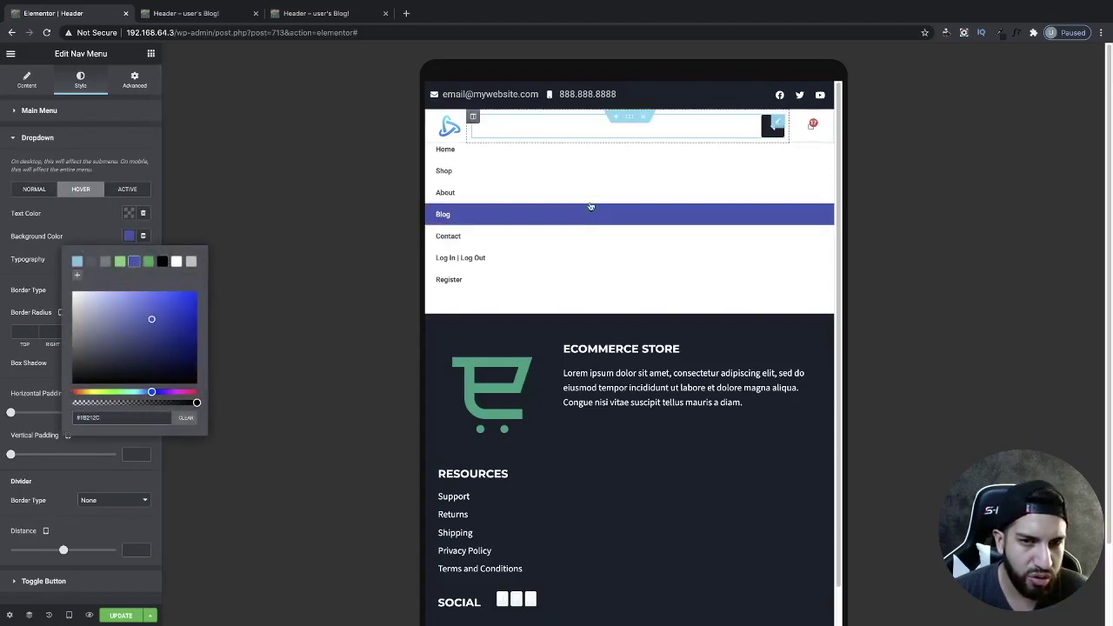
left_click(161, 263)
type("#1B212C")
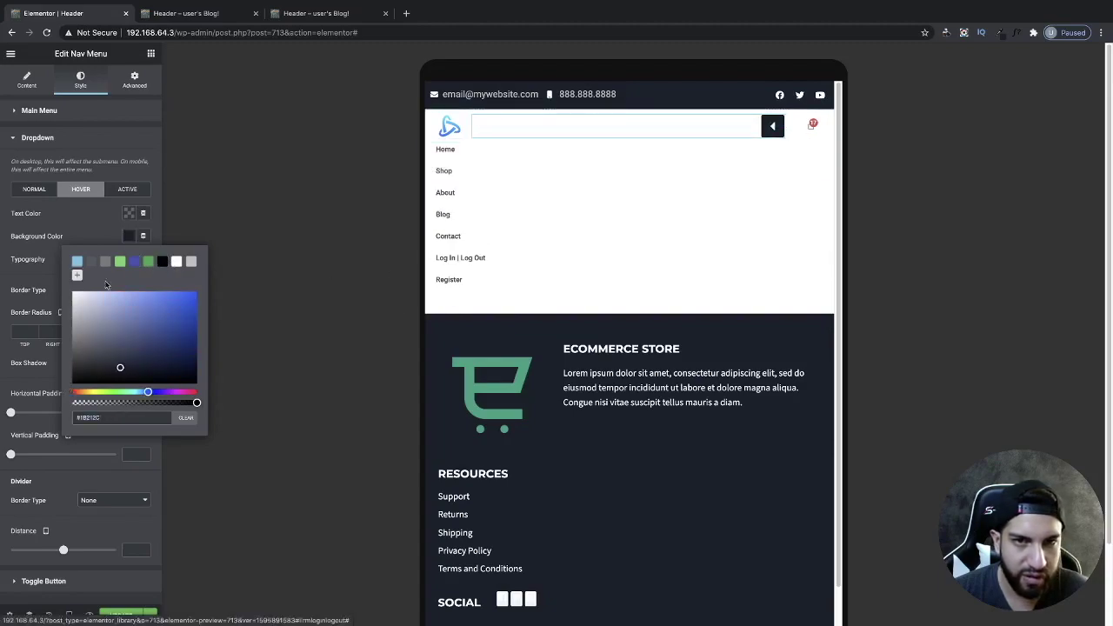
left_click(97, 232)
Step: Align the navigation menu's mobile dropdown items to the center and preview the header without the editing panel
left_click(23, 87)
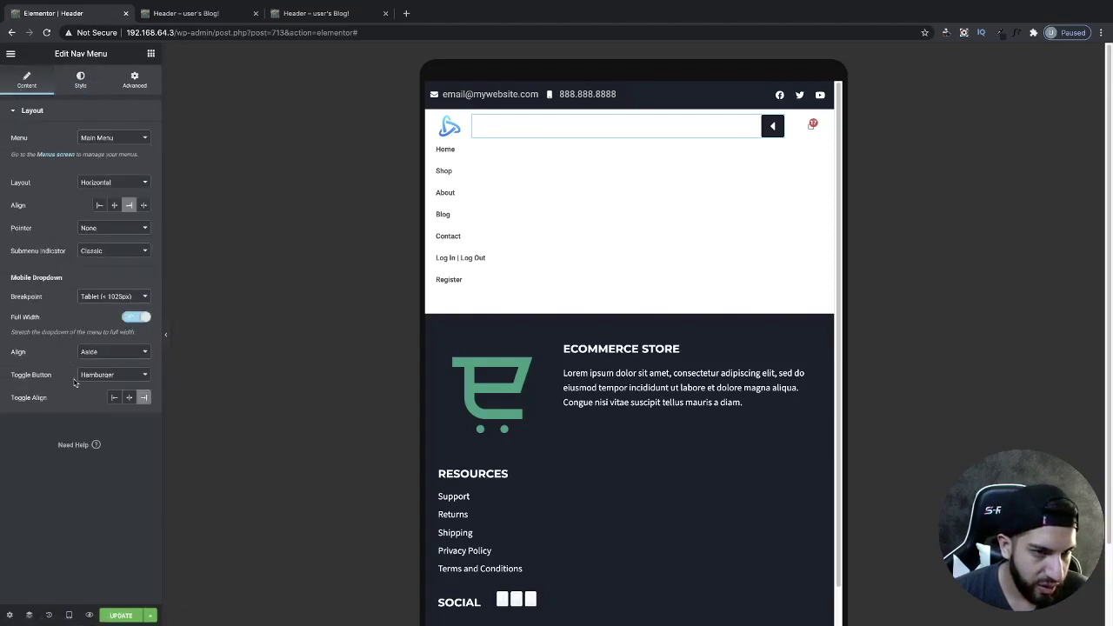
left_click(101, 351)
left_click(91, 364)
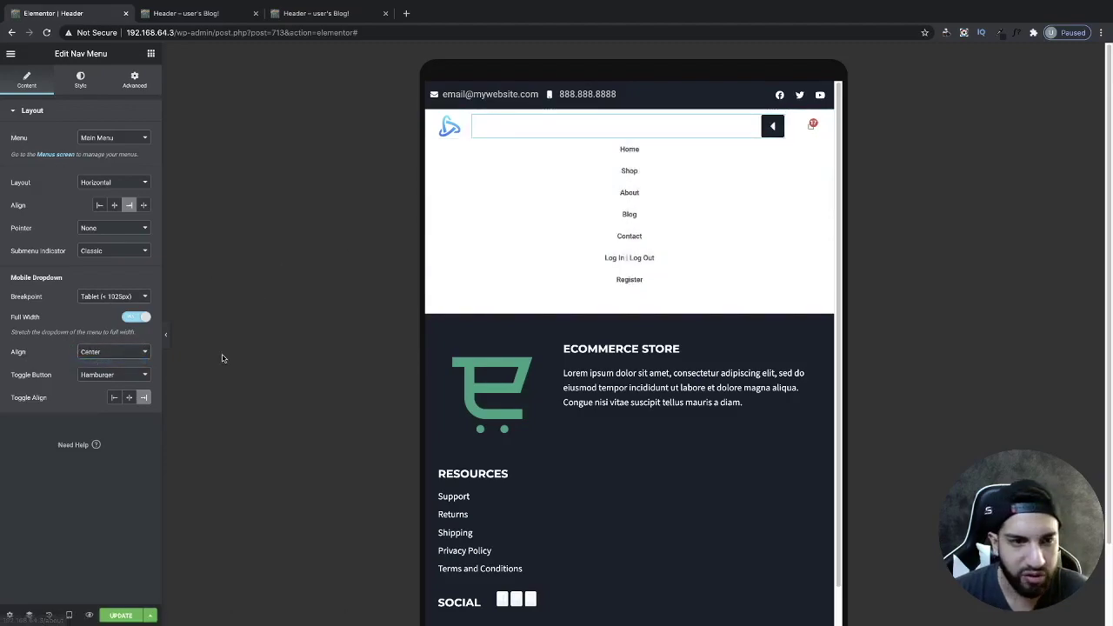
left_click(165, 336)
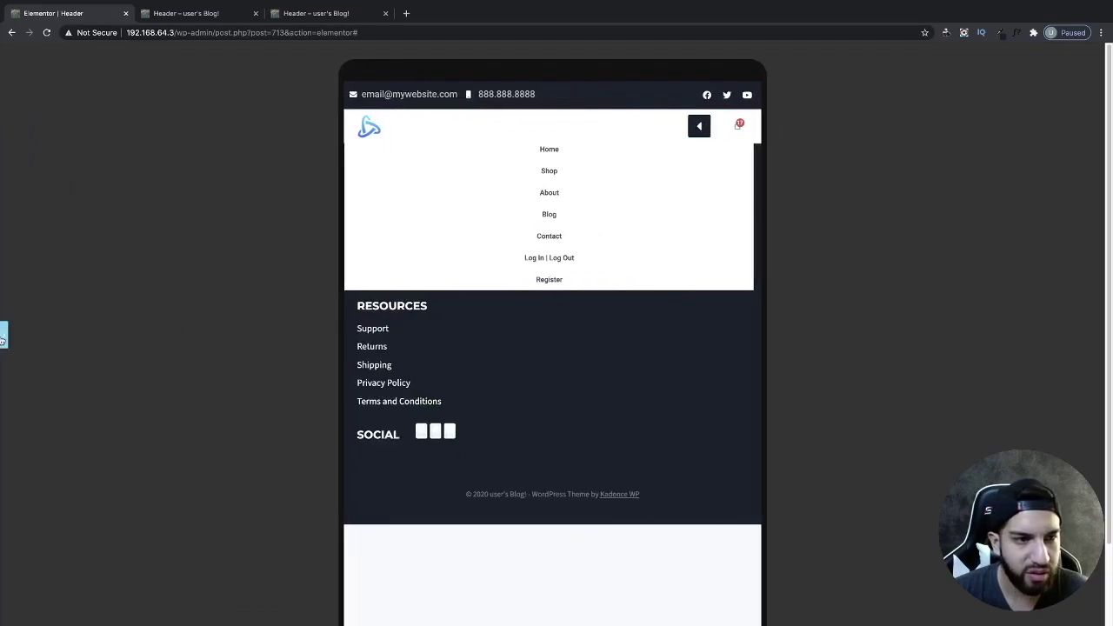
left_click(4, 335)
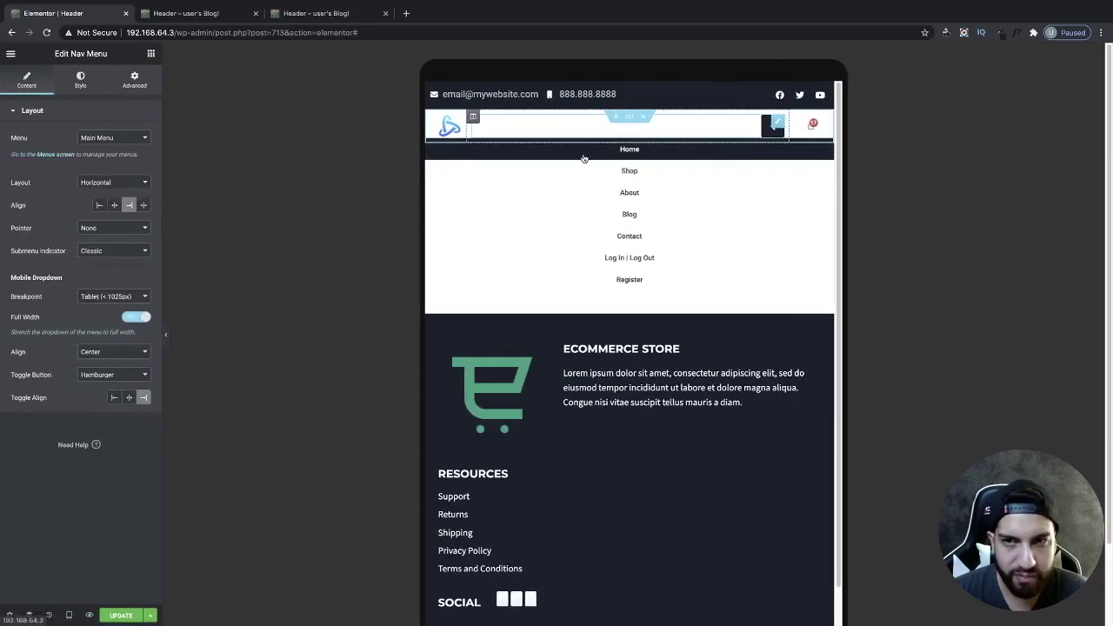
Step: Set the distance between the navigation menu and its dropdown to 14
left_click(79, 82)
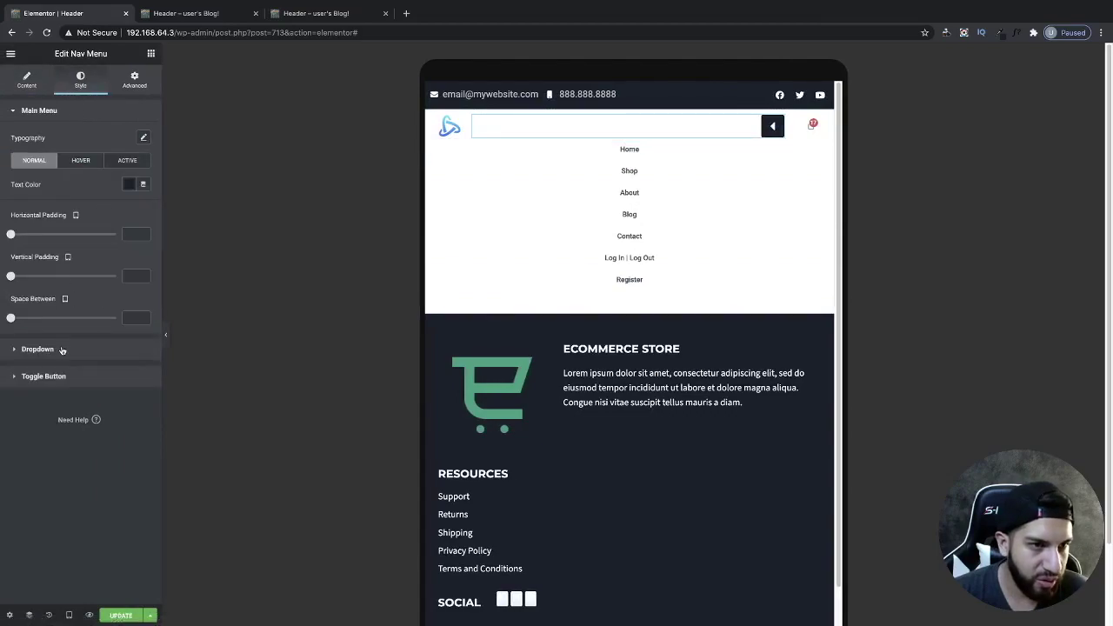
left_click(37, 349)
scroll(83, 278, "down", 3)
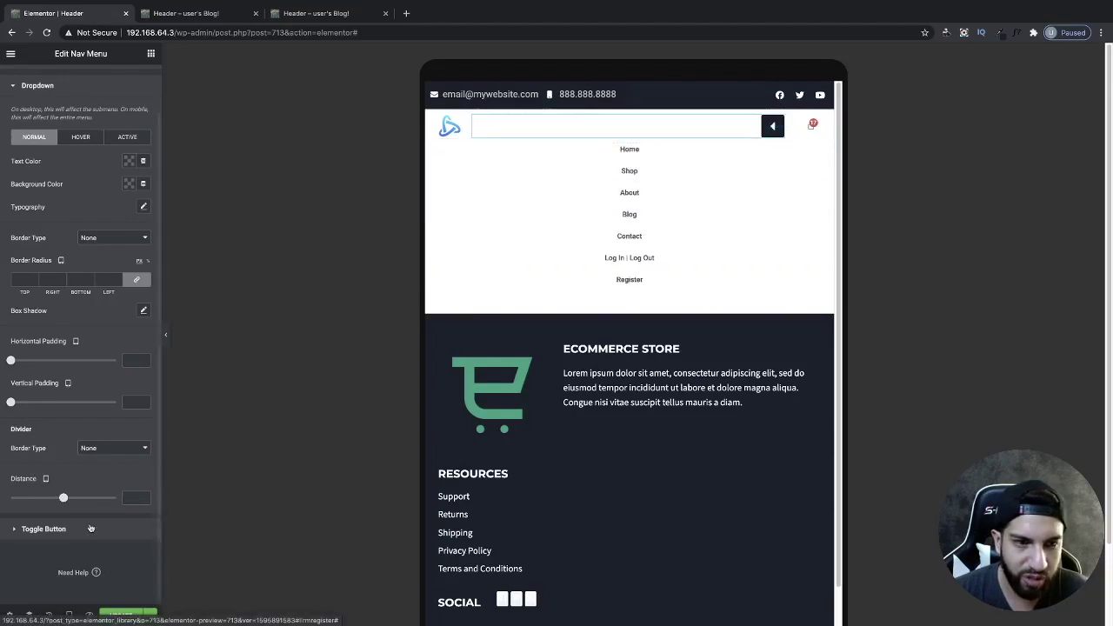
left_click_drag(63, 497, 98, 494)
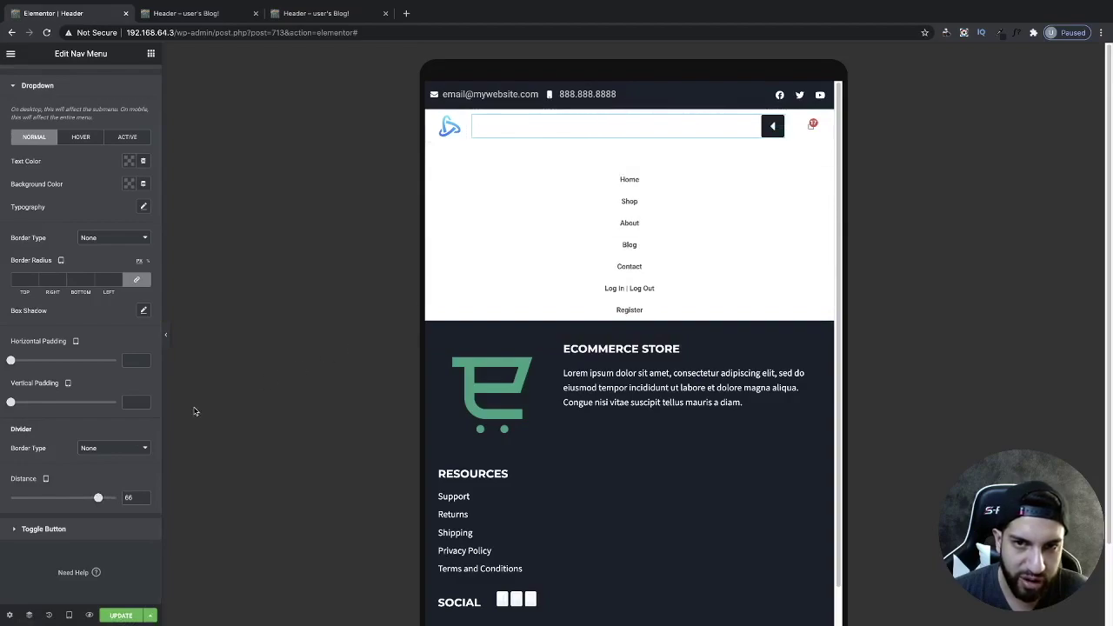
left_click_drag(97, 498, 70, 498)
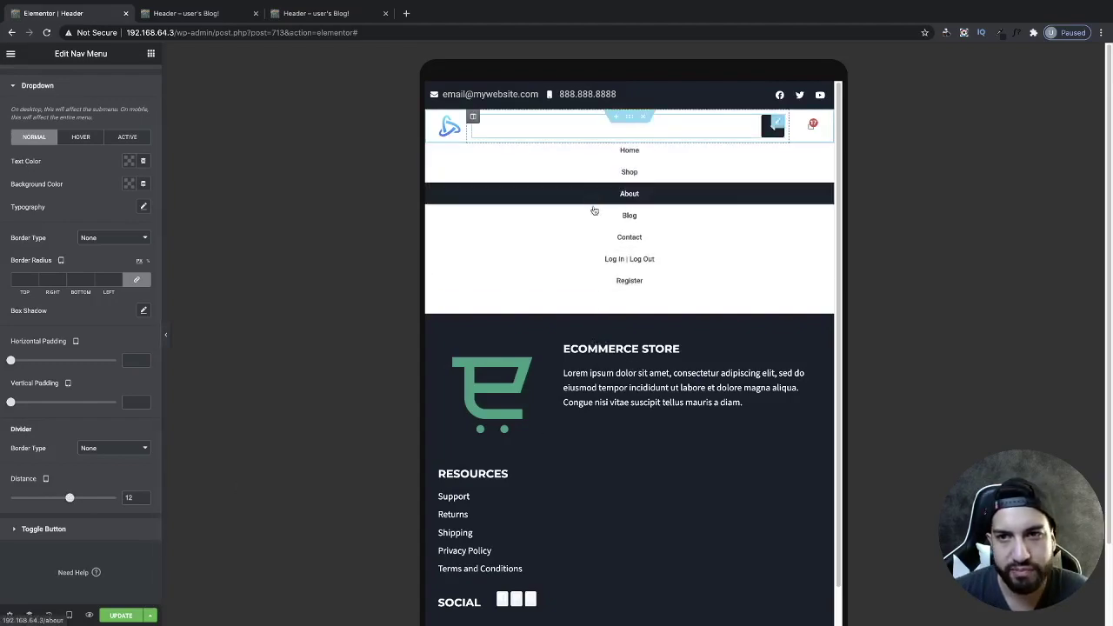
left_click(144, 496)
left_click(144, 495)
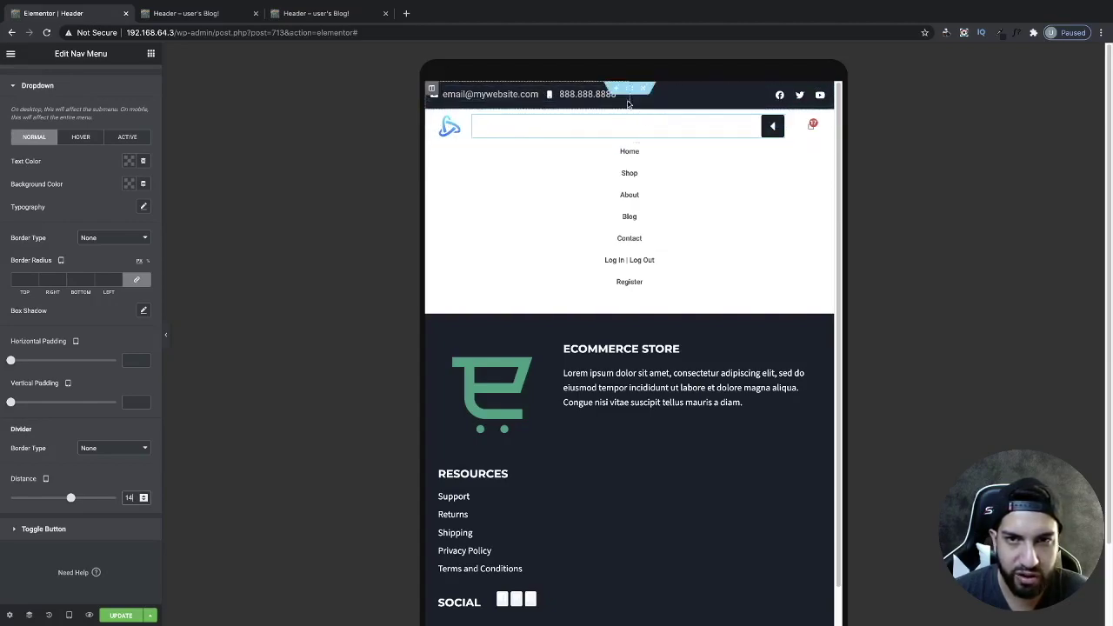
Step: Unlink the top bar section's padding values and set its left and right padding to 15 px for tablet
left_click(631, 89)
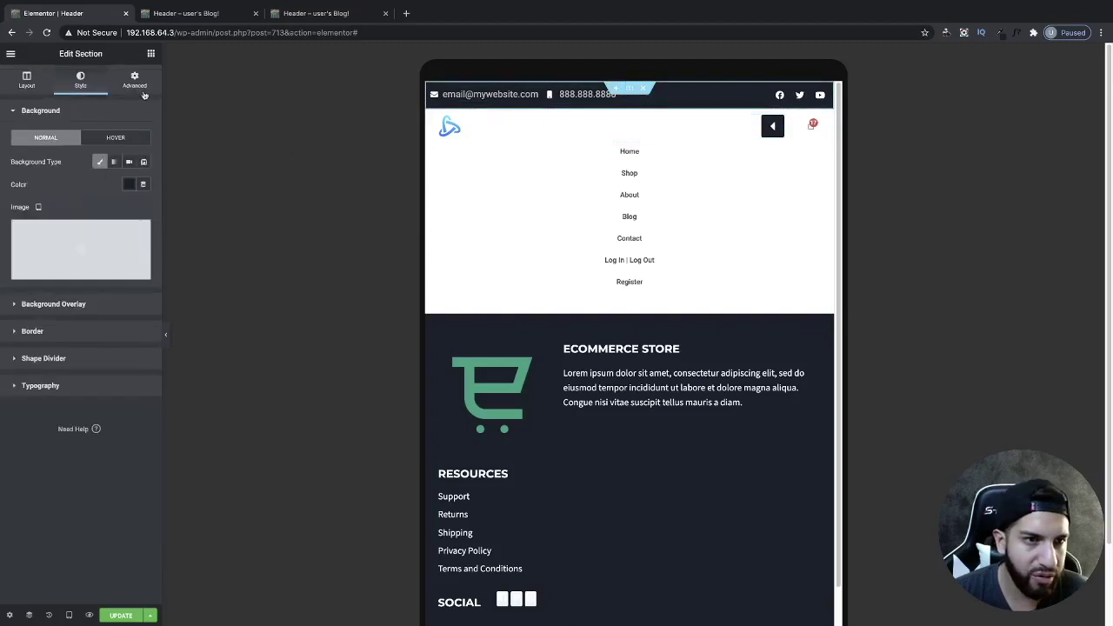
left_click(135, 81)
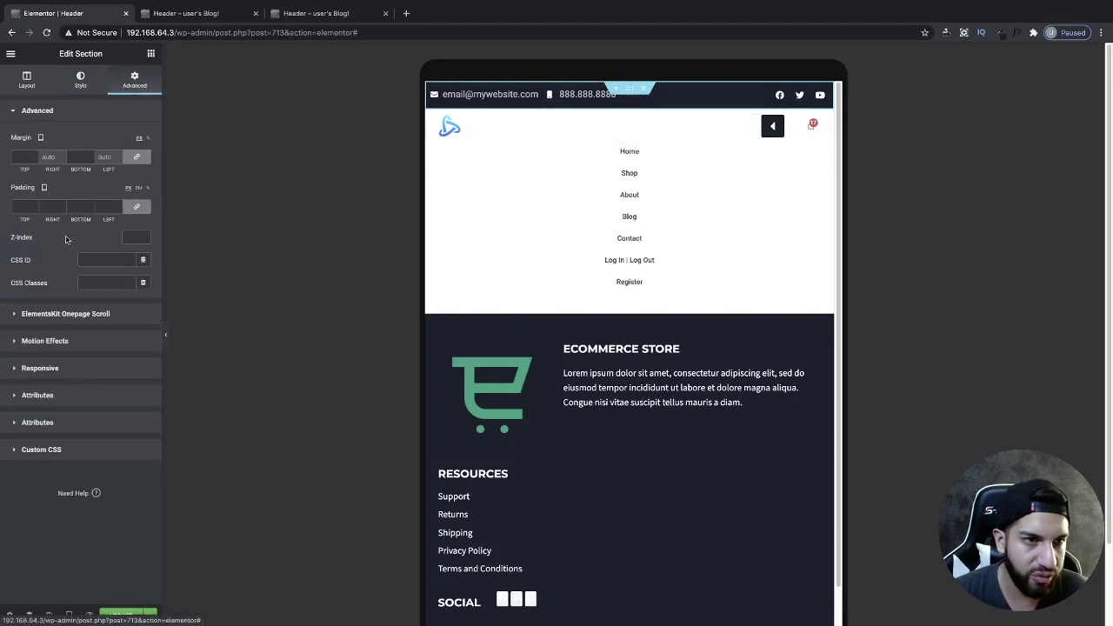
left_click(141, 213)
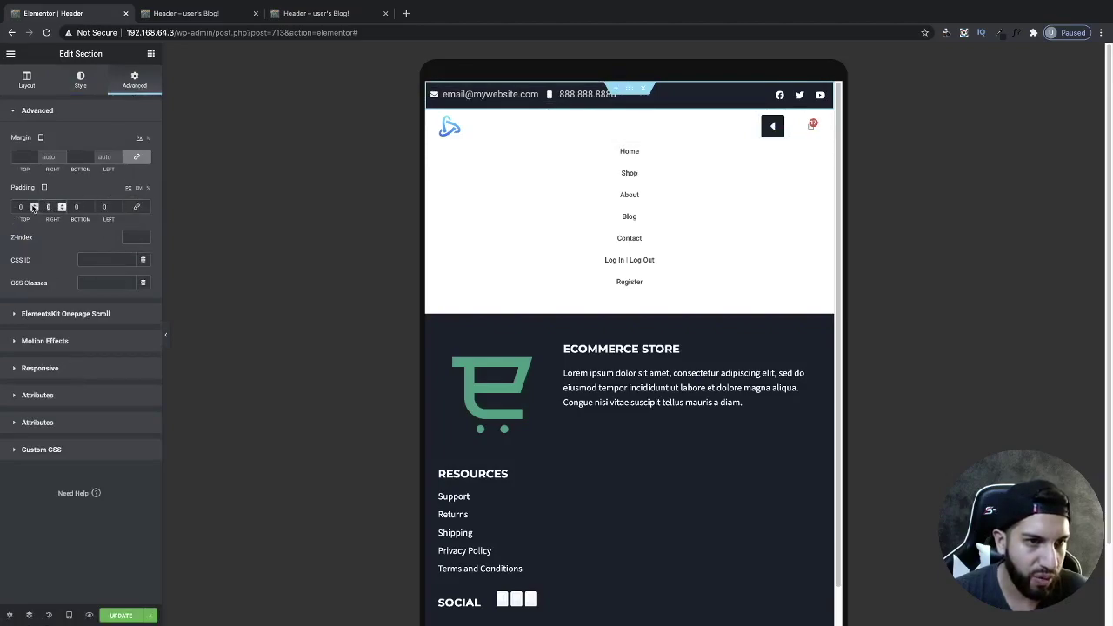
type("15")
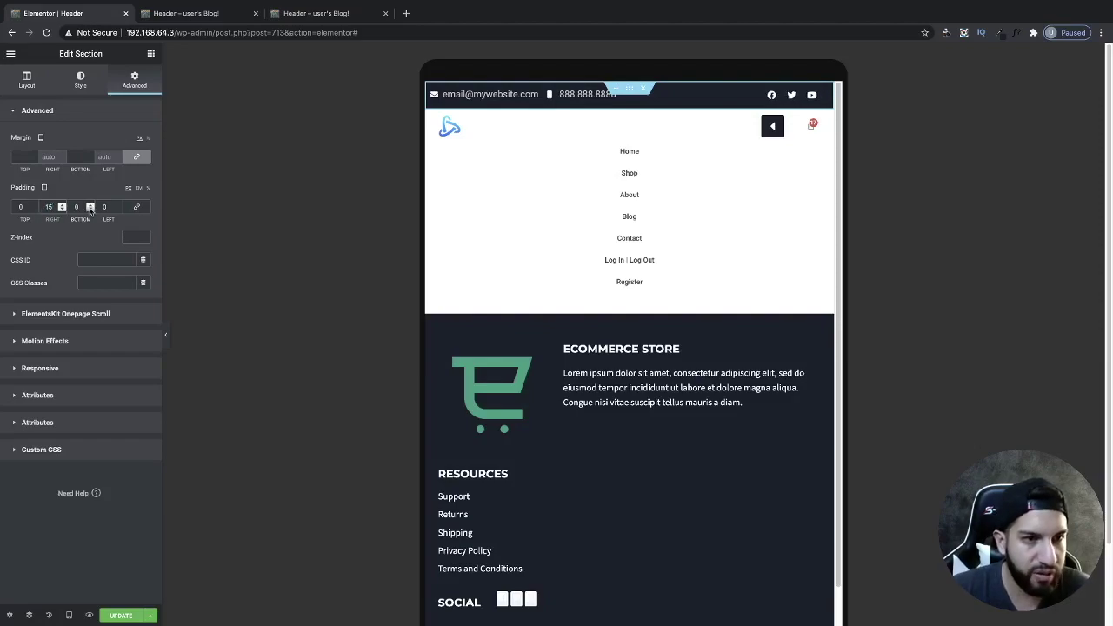
left_click(105, 206)
type("15")
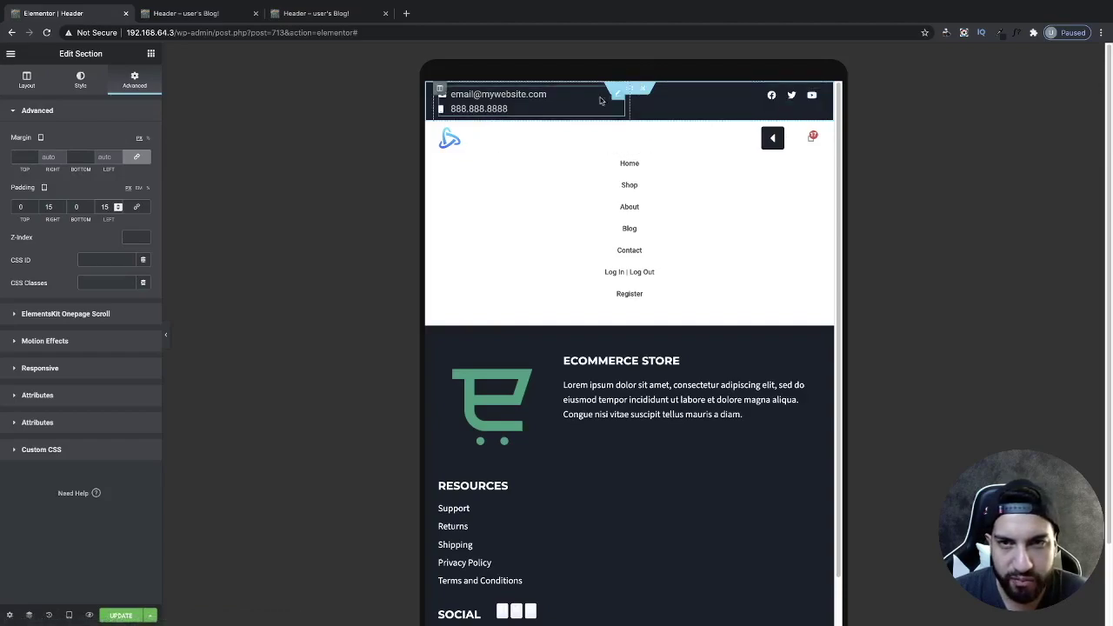
Step: Set the tablet width of the top bar's social icons column to 25%
left_click(440, 90)
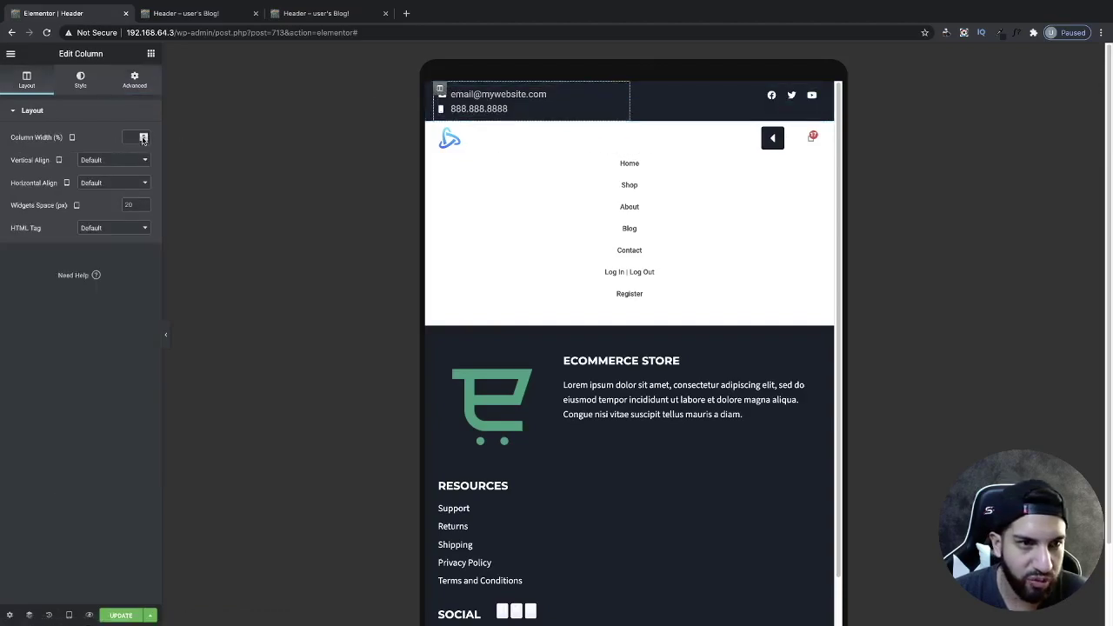
left_click(636, 91)
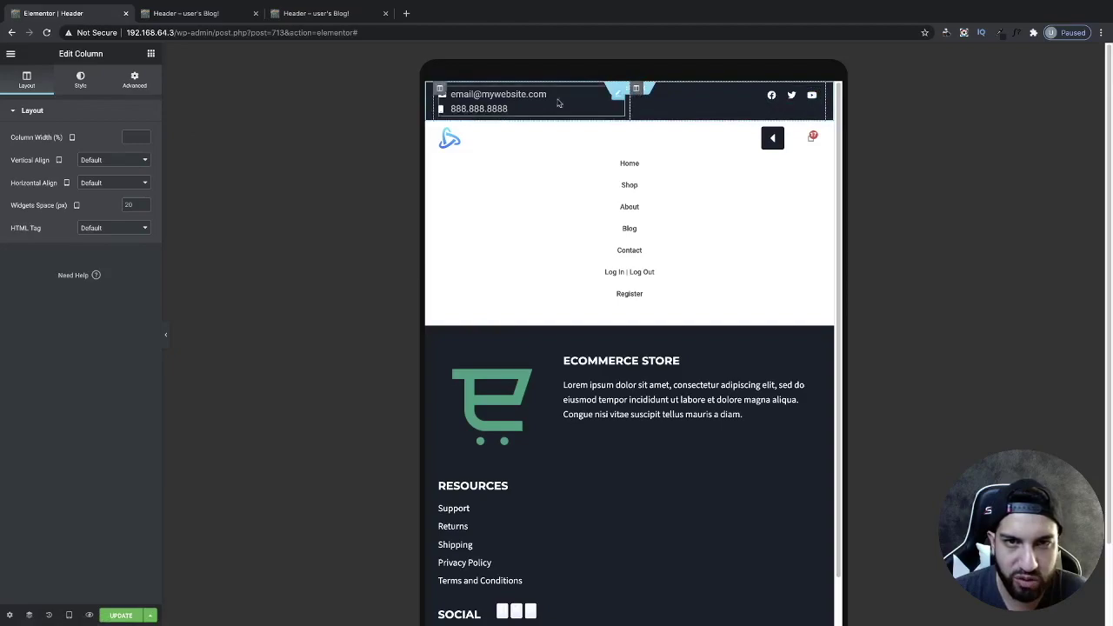
left_click(143, 137)
type("25")
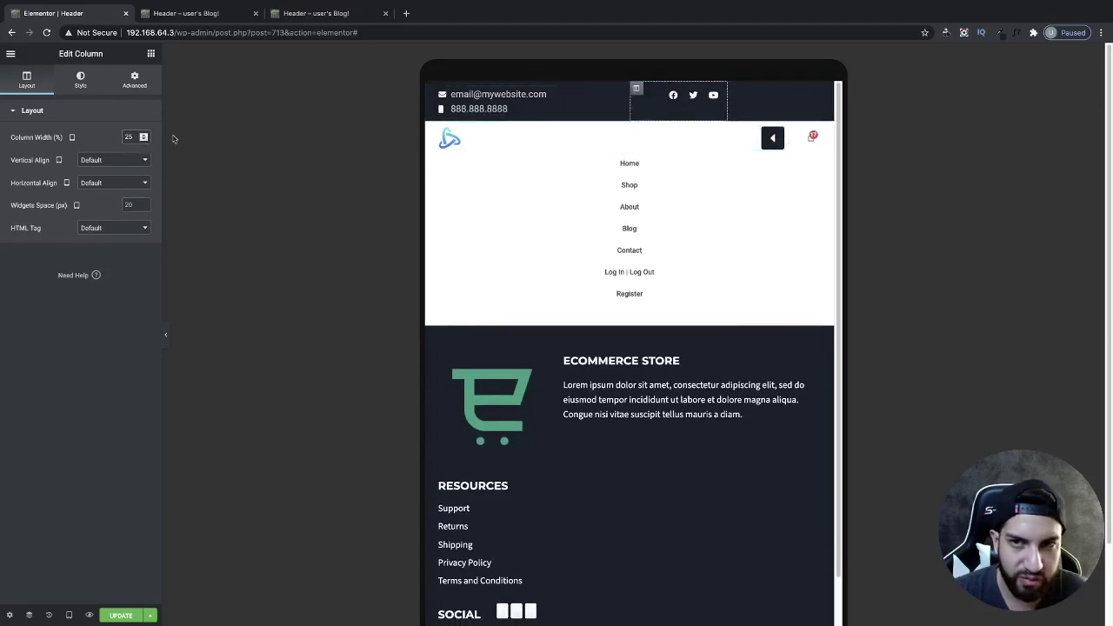
Step: Set the tablet width of the top bar's contact details column to 75% and preview the header without the editing panel
left_click(441, 92)
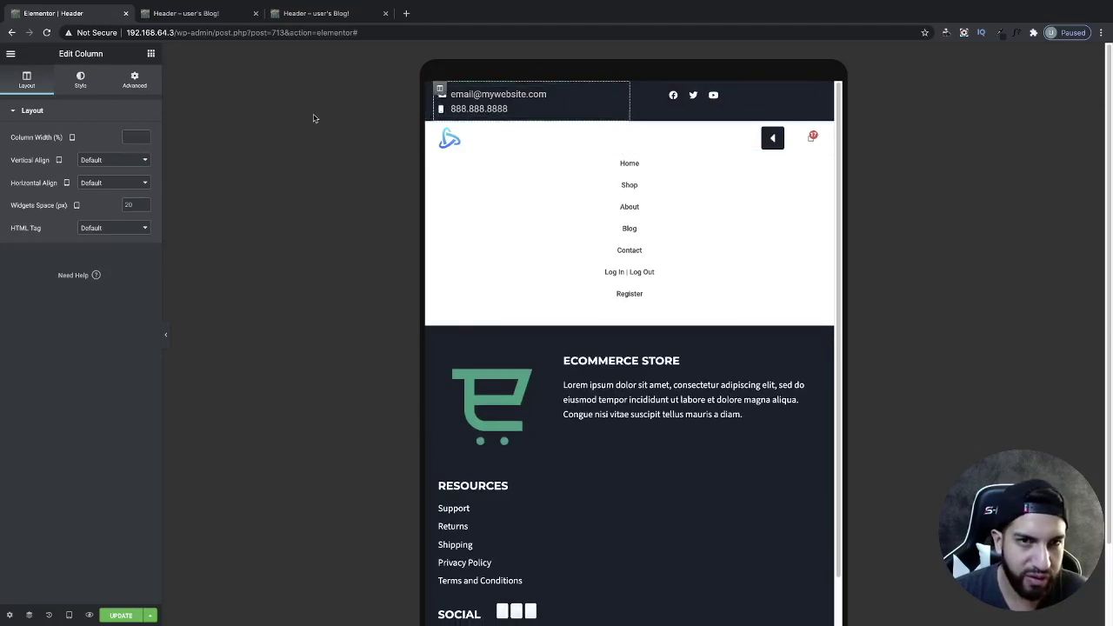
left_click(145, 139)
left_click_drag(144, 136, 144, 137)
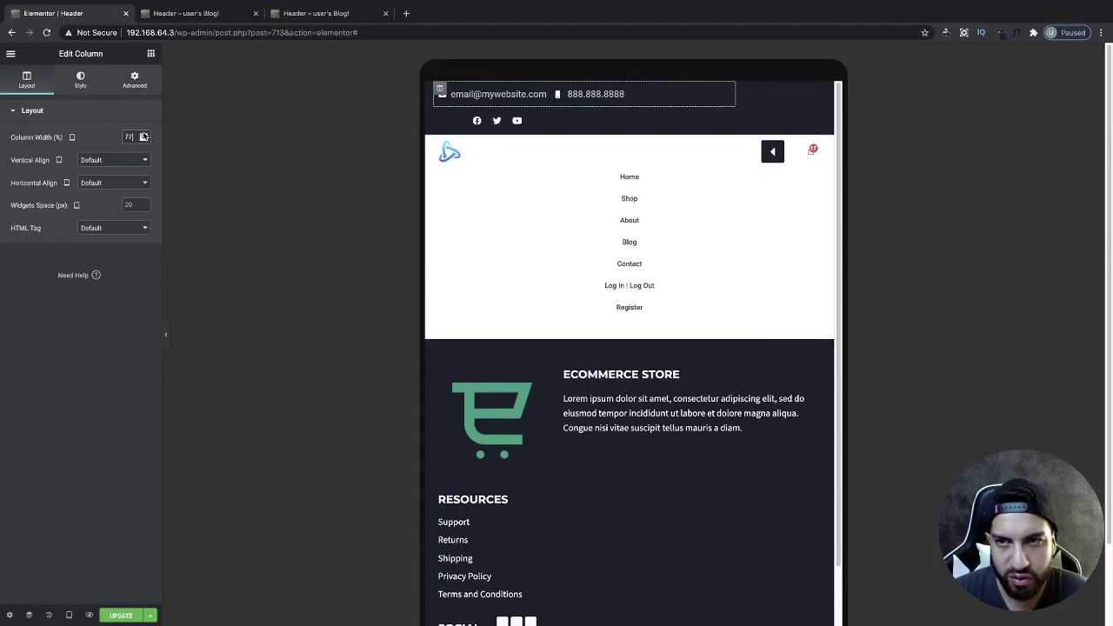
left_click(144, 140)
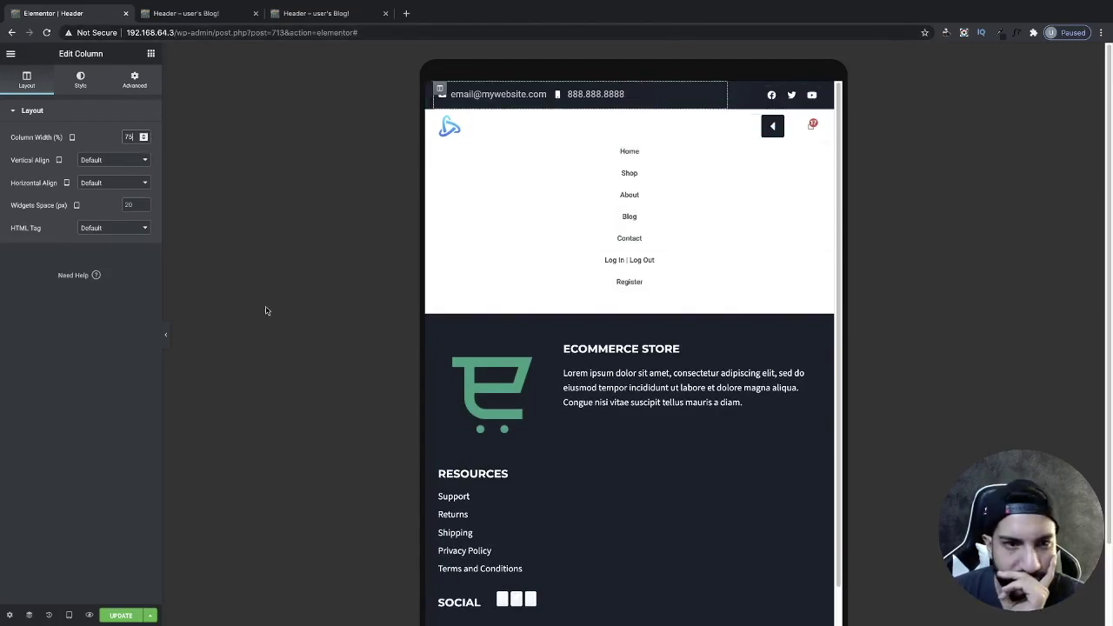
left_click(161, 336)
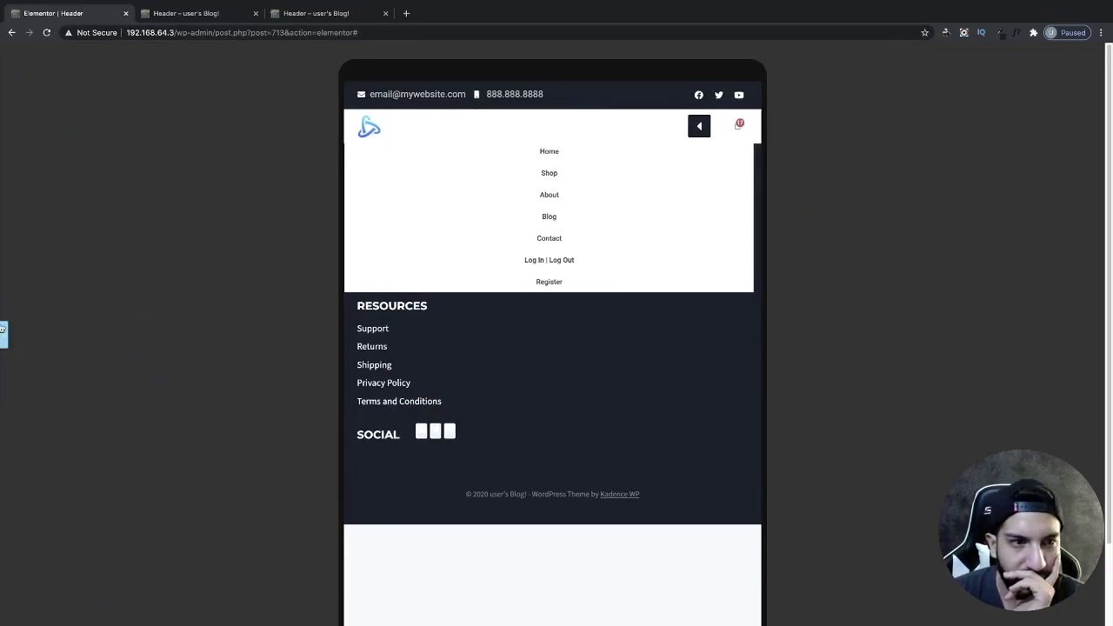
left_click(3, 331)
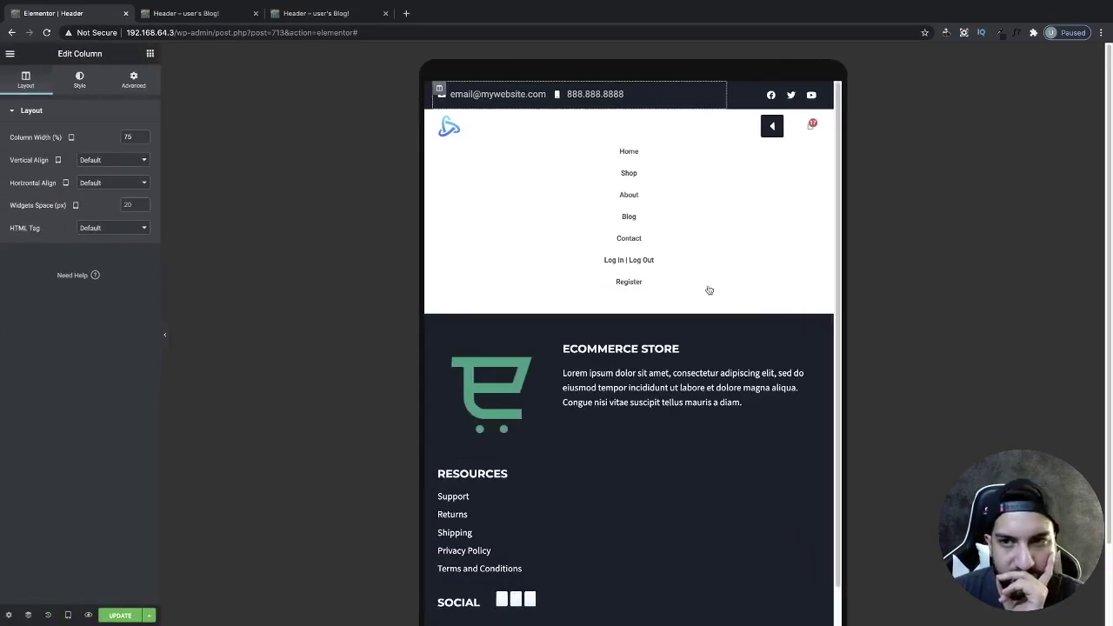
Step: Close the navigation menu's dropdown and save the header's tablet changes
left_click(769, 136)
left_click(769, 136)
left_click(106, 616)
left_click(872, 551)
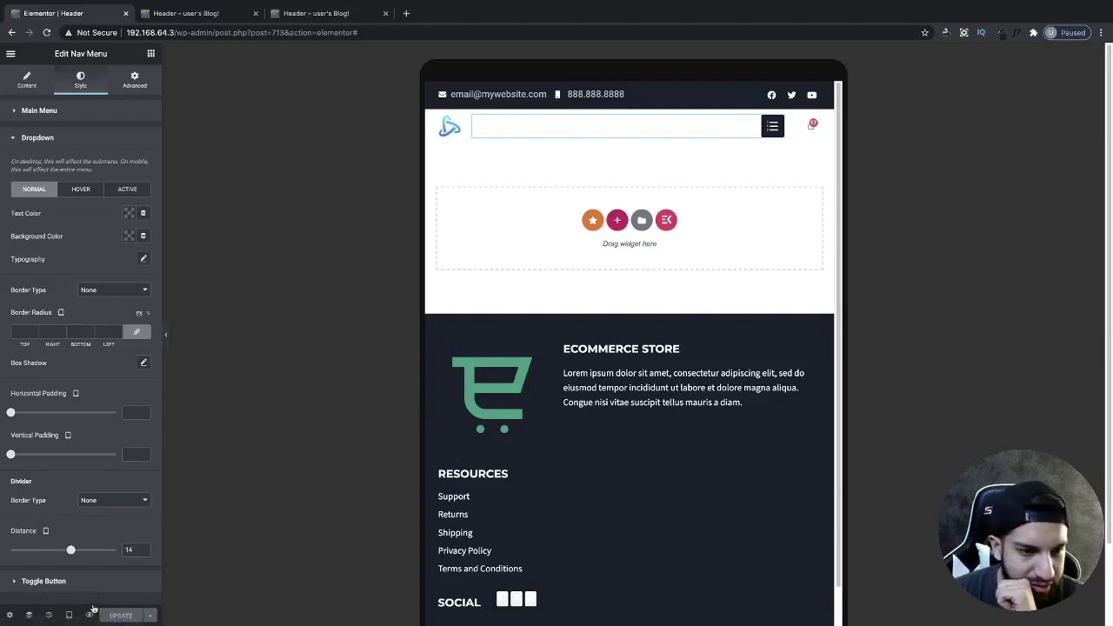
Step: Switch the responsive preview to mobile and center the icon alignment of the top bar's contact icon list
left_click(87, 615)
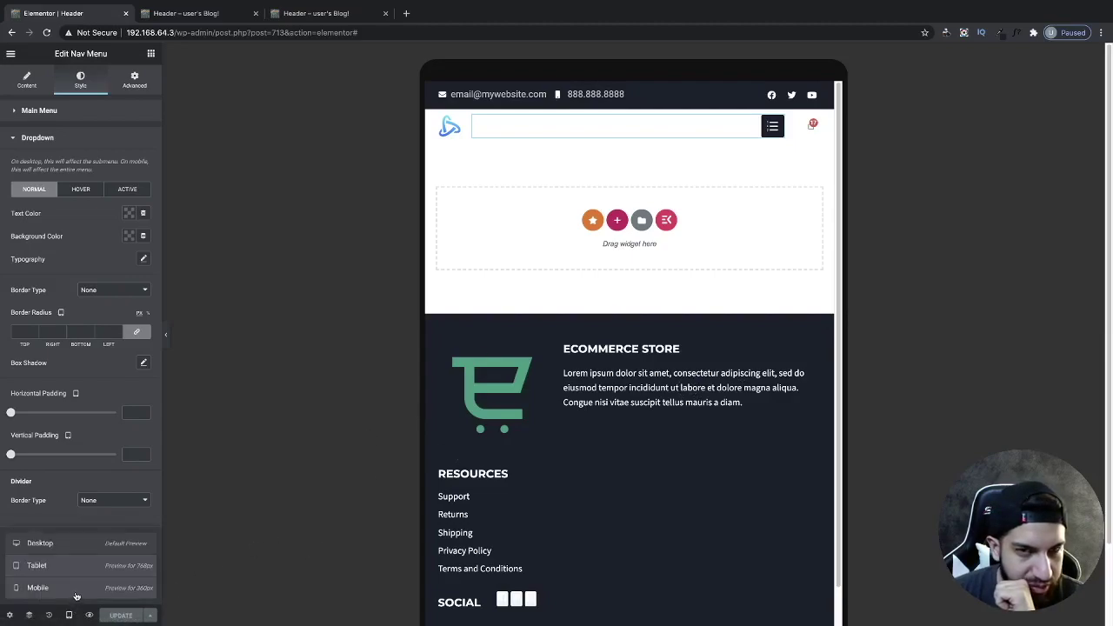
left_click(75, 595)
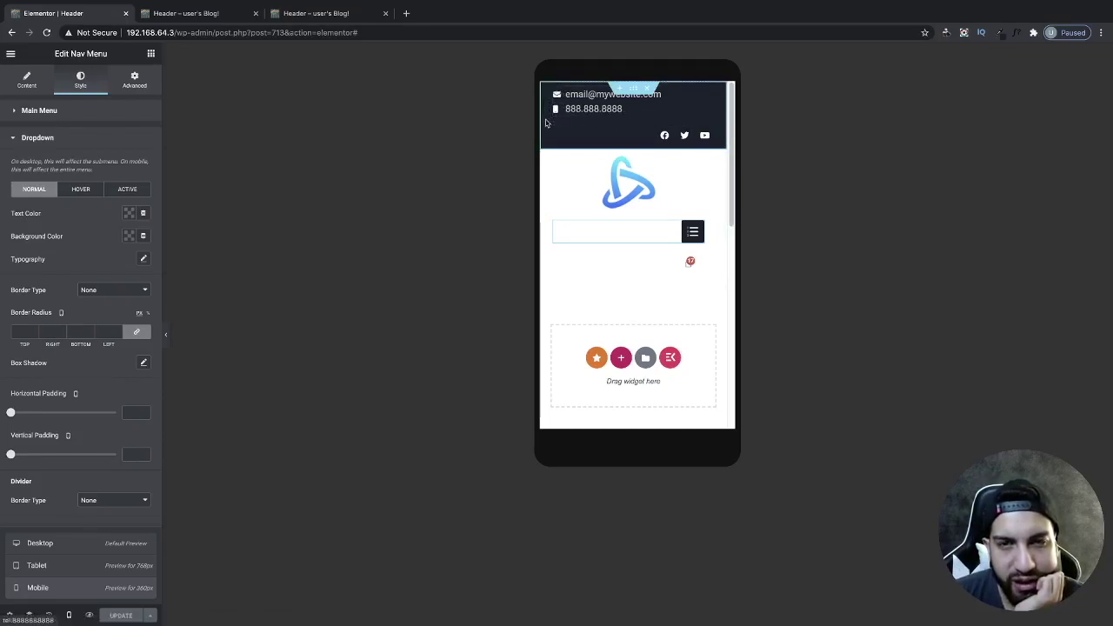
left_click(633, 113)
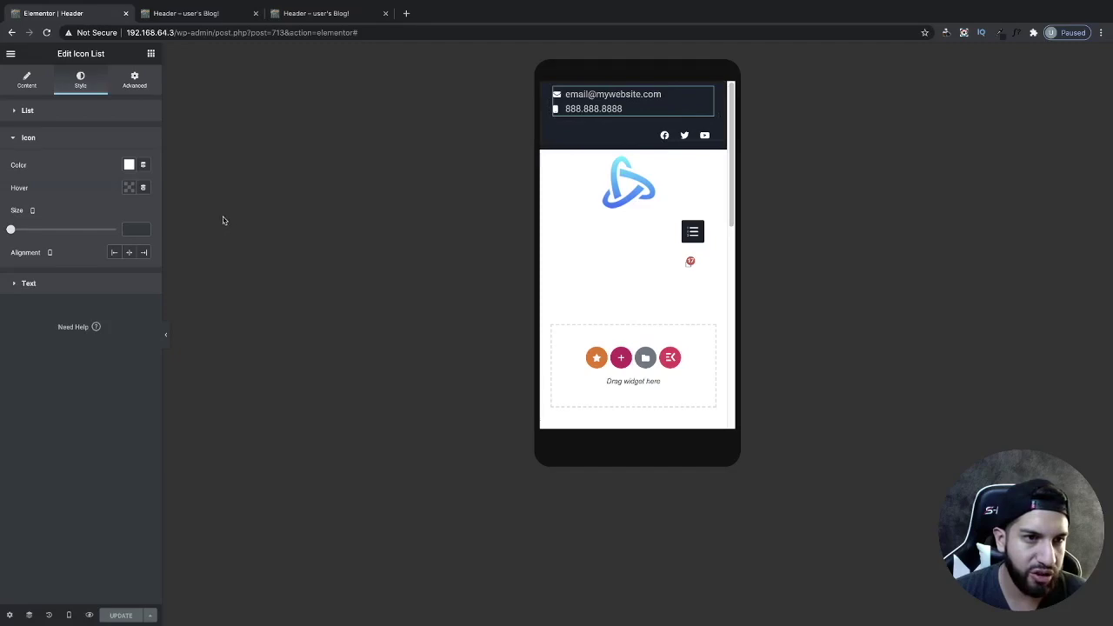
left_click(129, 255)
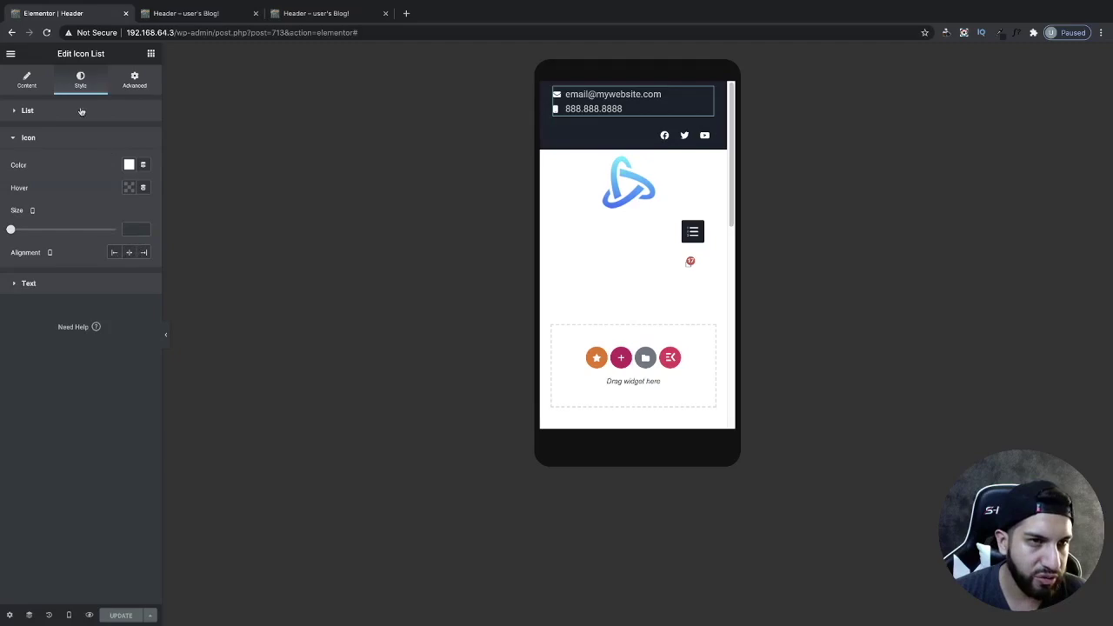
left_click(129, 253)
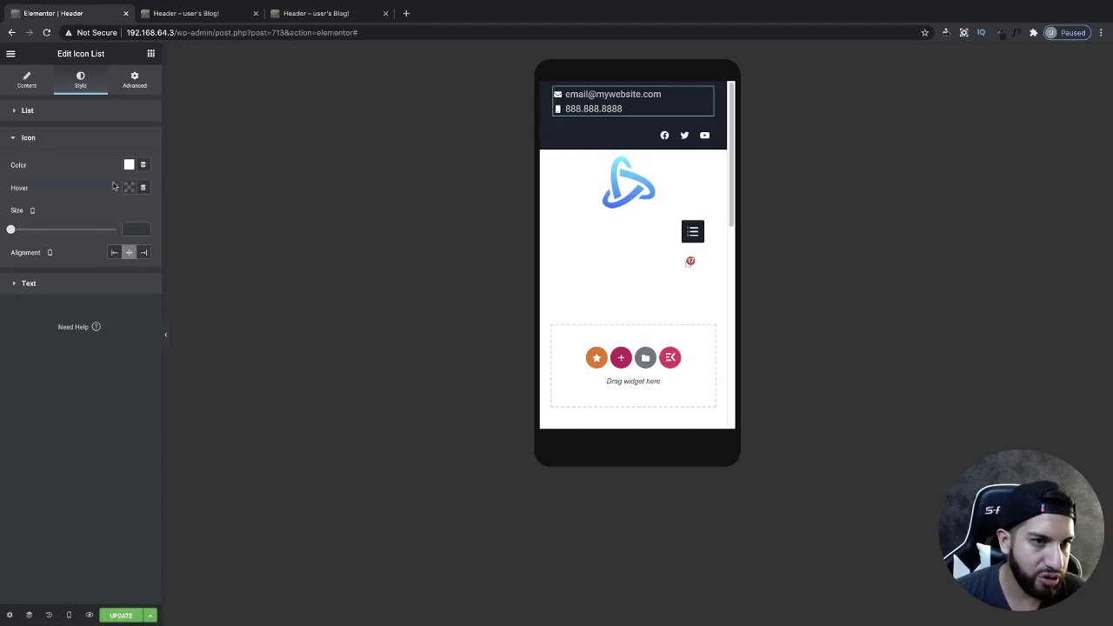
Step: Set the contact list's icon alignment to left, center the list itself on mobile, and preview the header without the editing panel
left_click(114, 252)
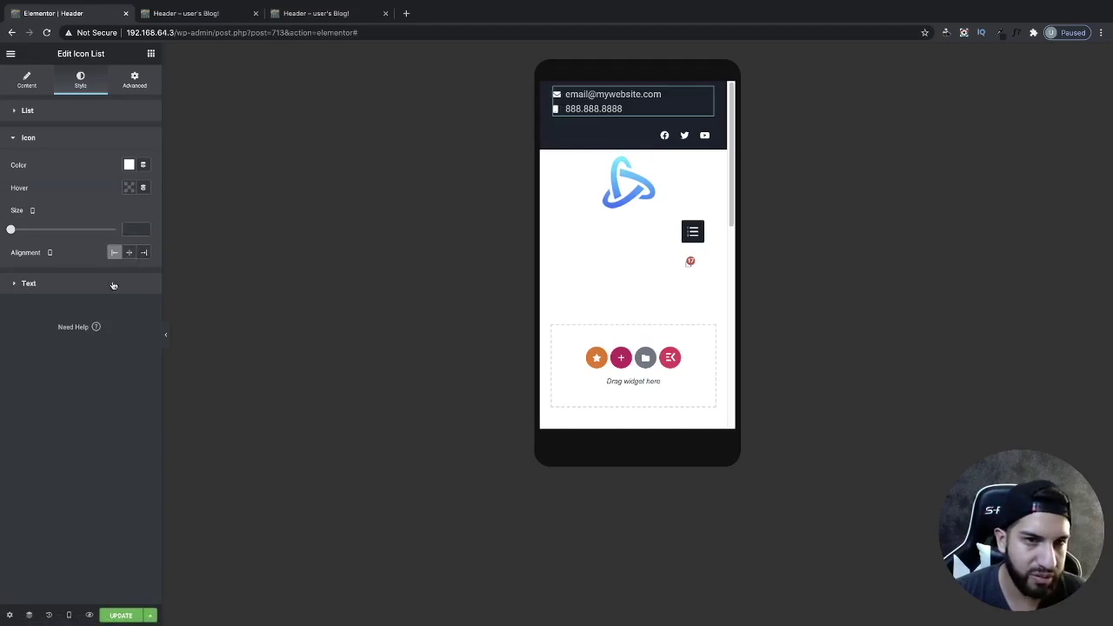
left_click(34, 80)
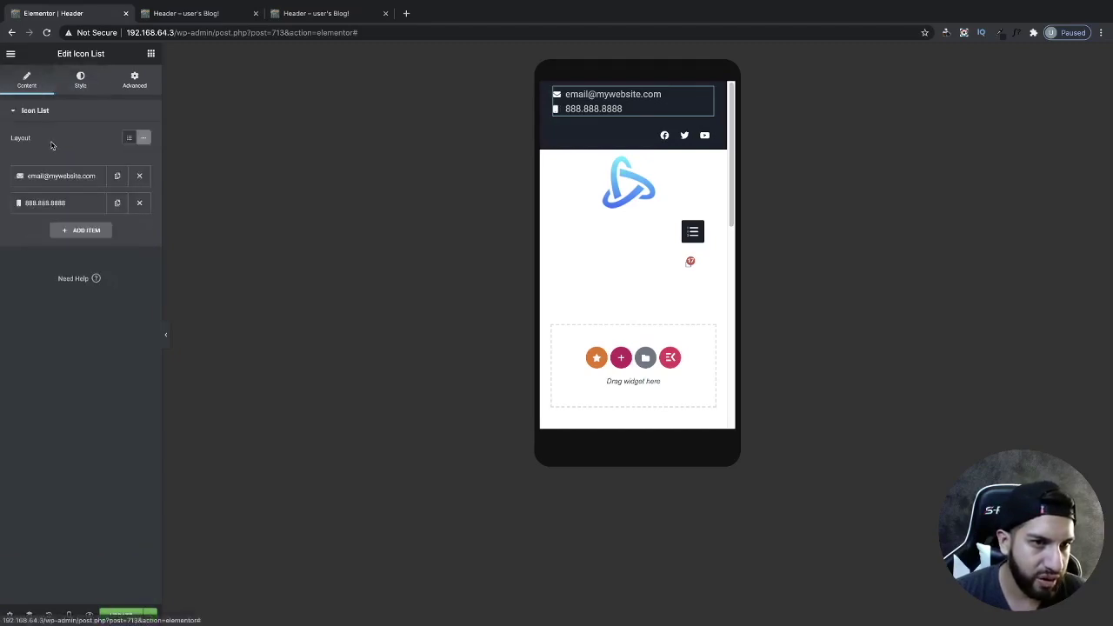
left_click(68, 81)
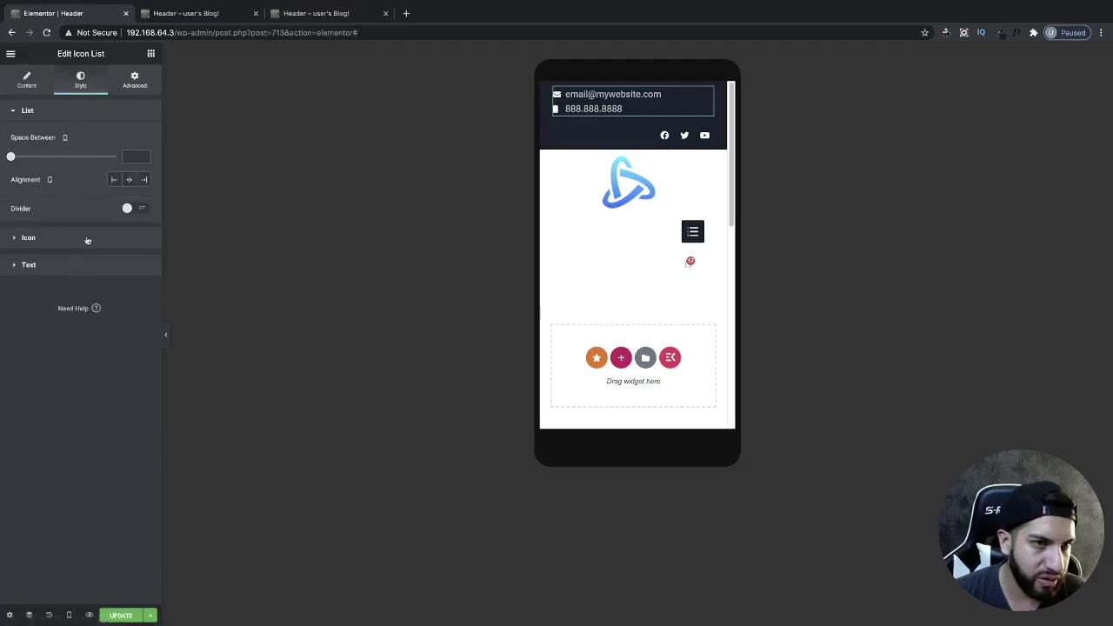
left_click(129, 180)
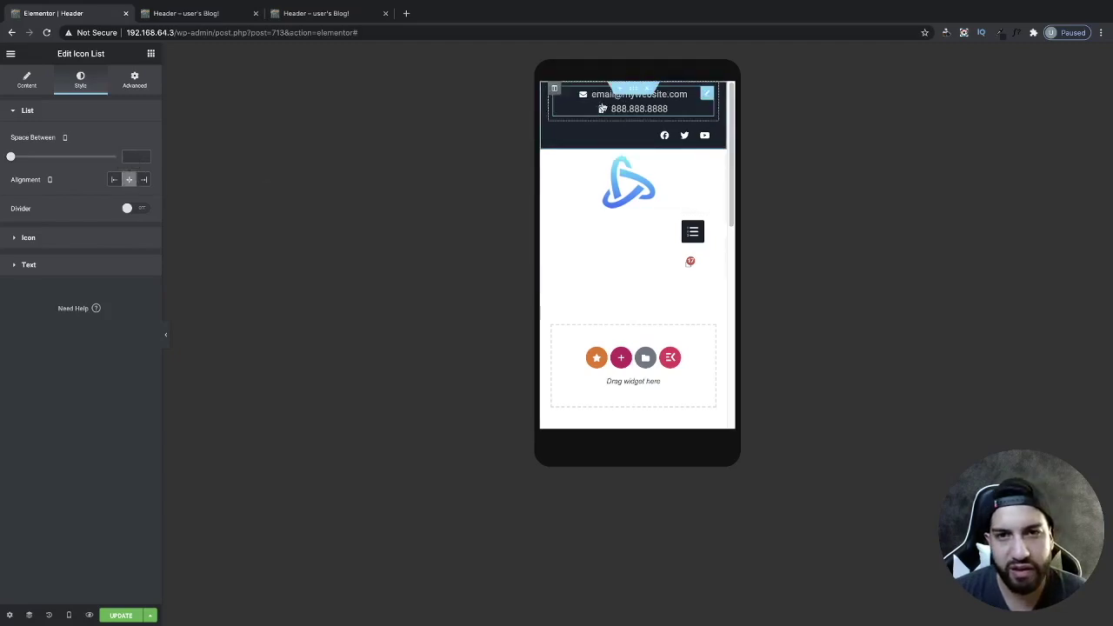
left_click(165, 334)
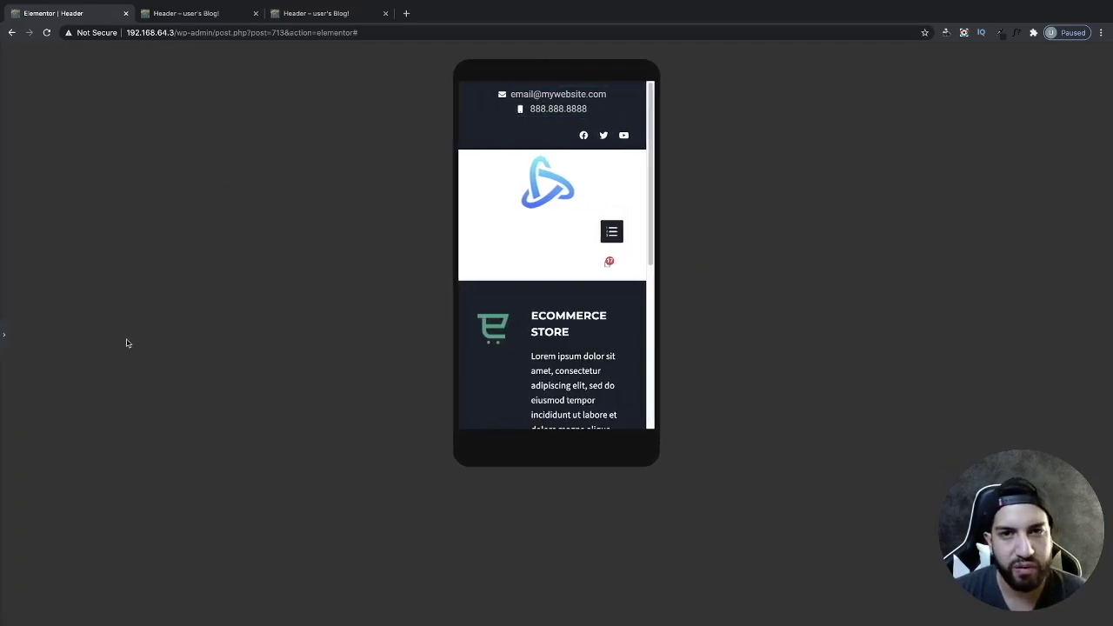
left_click(4, 334)
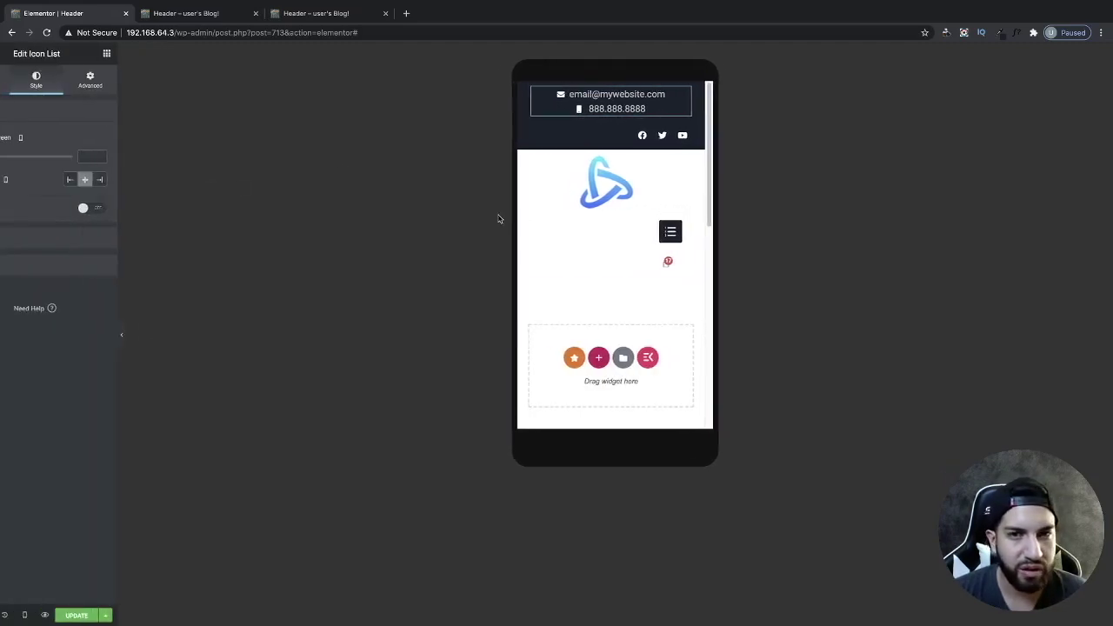
Step: Center the top bar's social icons on mobile and preview the header without the editing panel
left_click(631, 140)
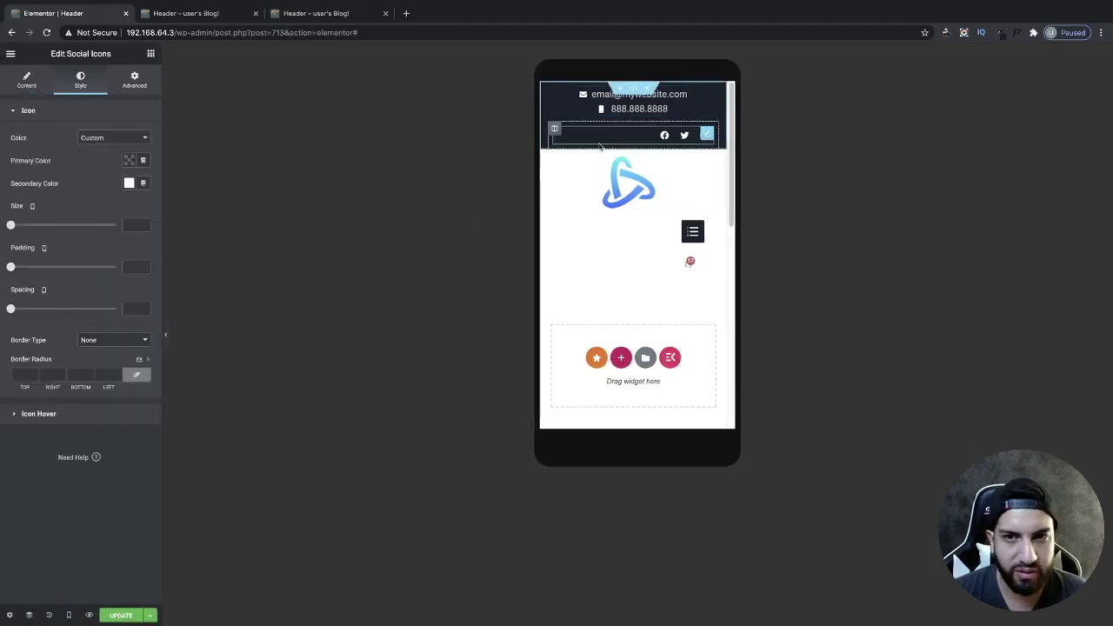
left_click(17, 83)
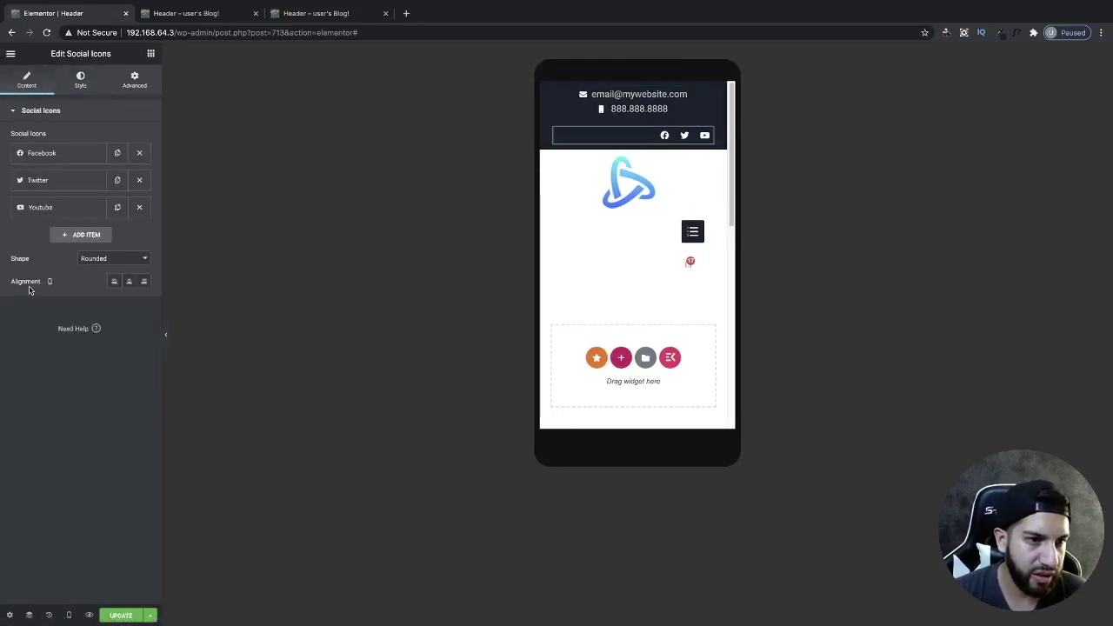
left_click(129, 281)
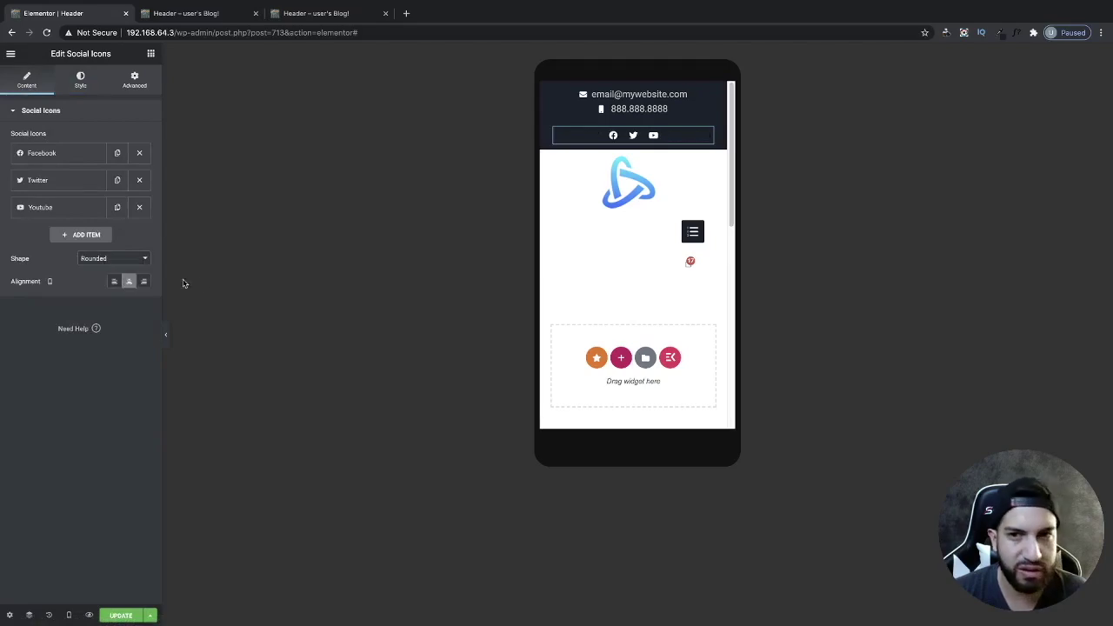
left_click(165, 335)
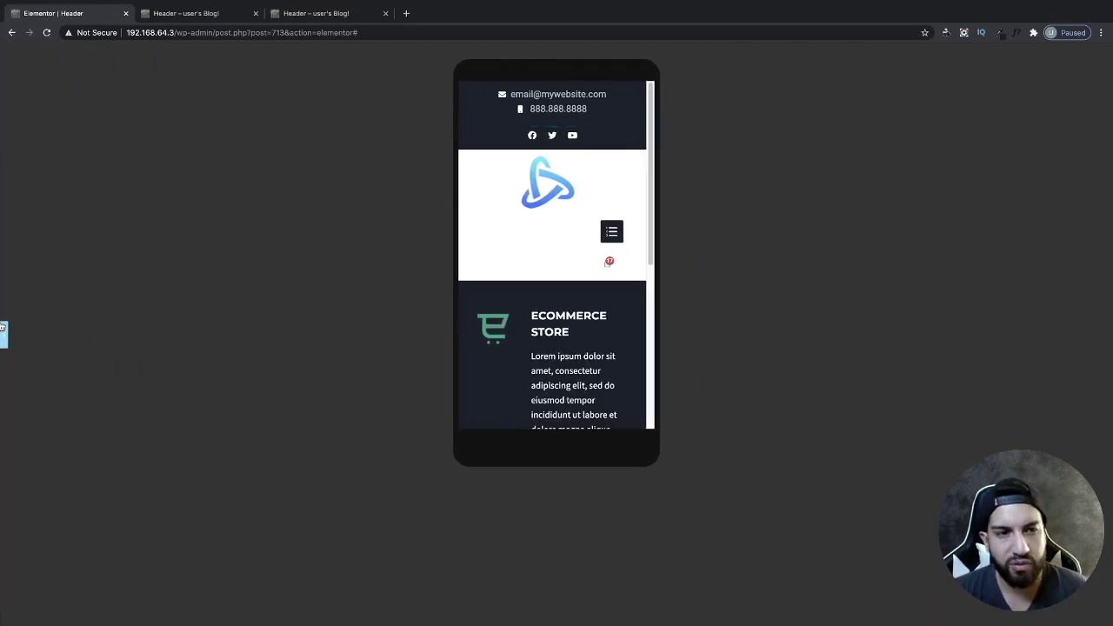
left_click(3, 334)
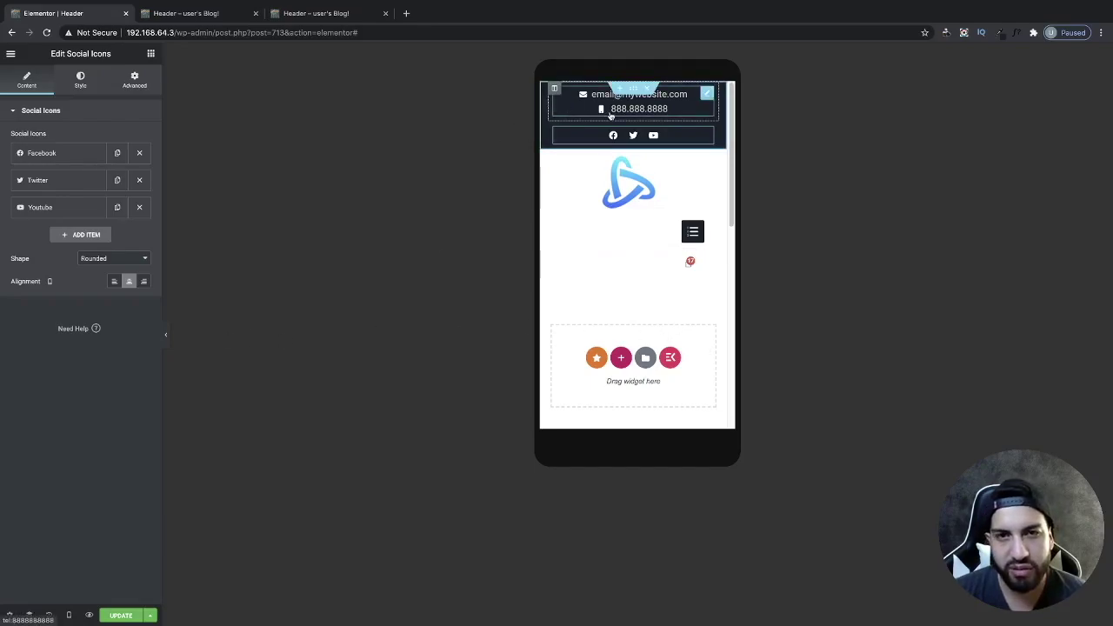
left_click(165, 334)
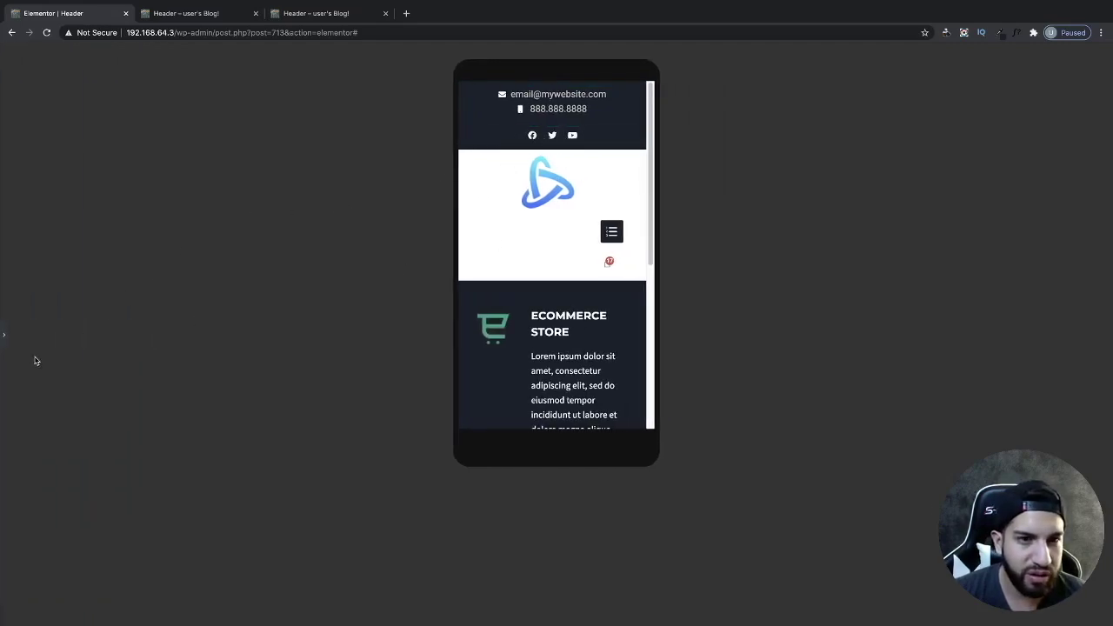
left_click(4, 337)
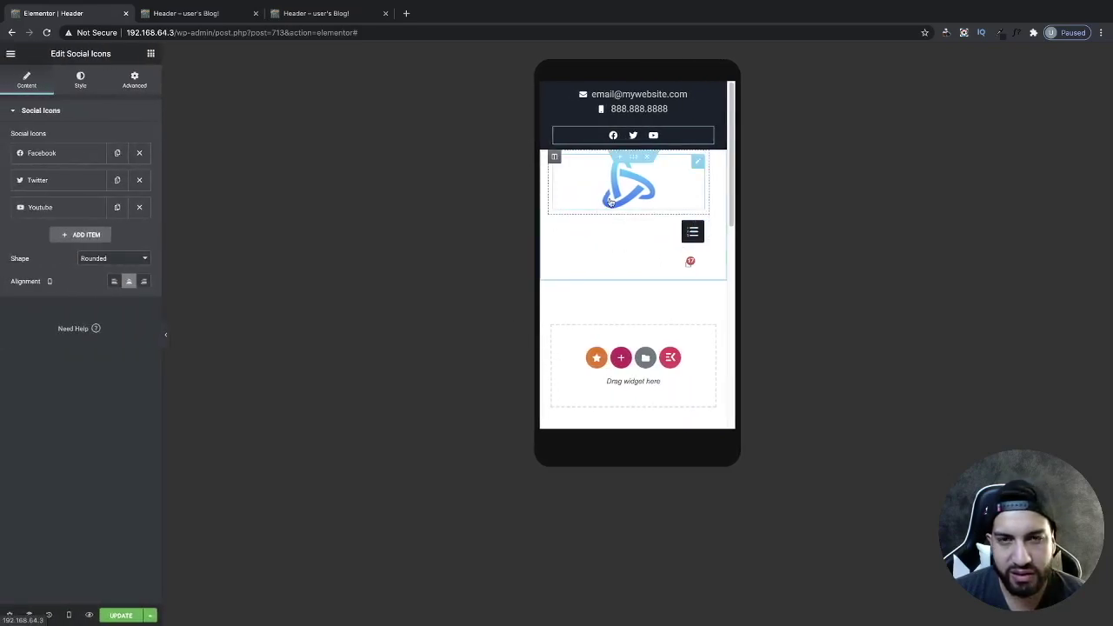
Step: Try hiding the top bar's social icons column on mobile and preview the header without it
left_click(566, 111)
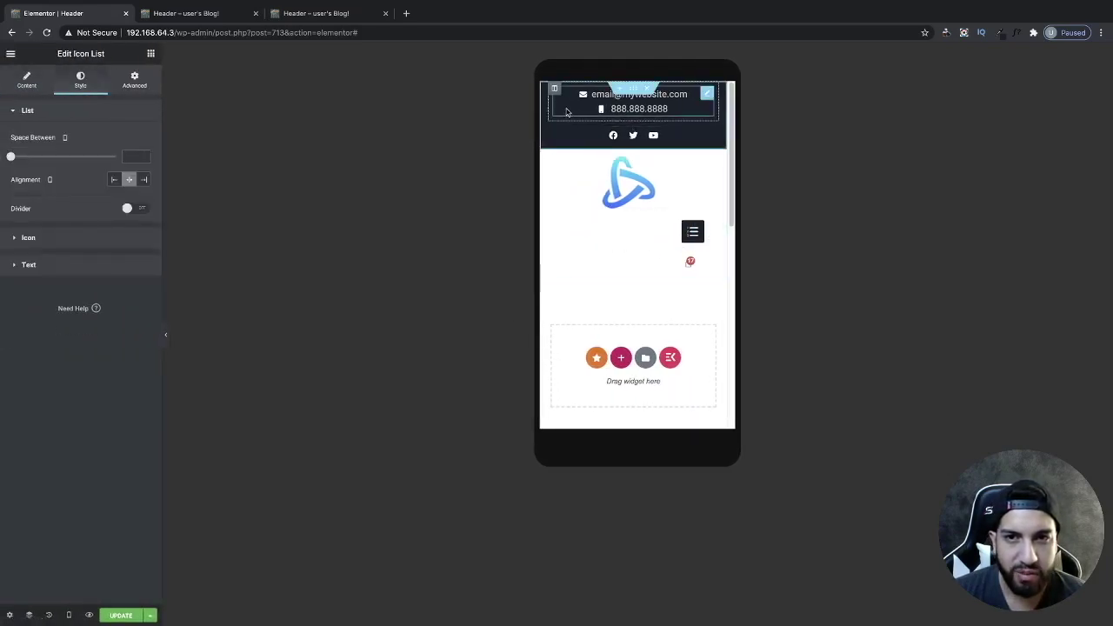
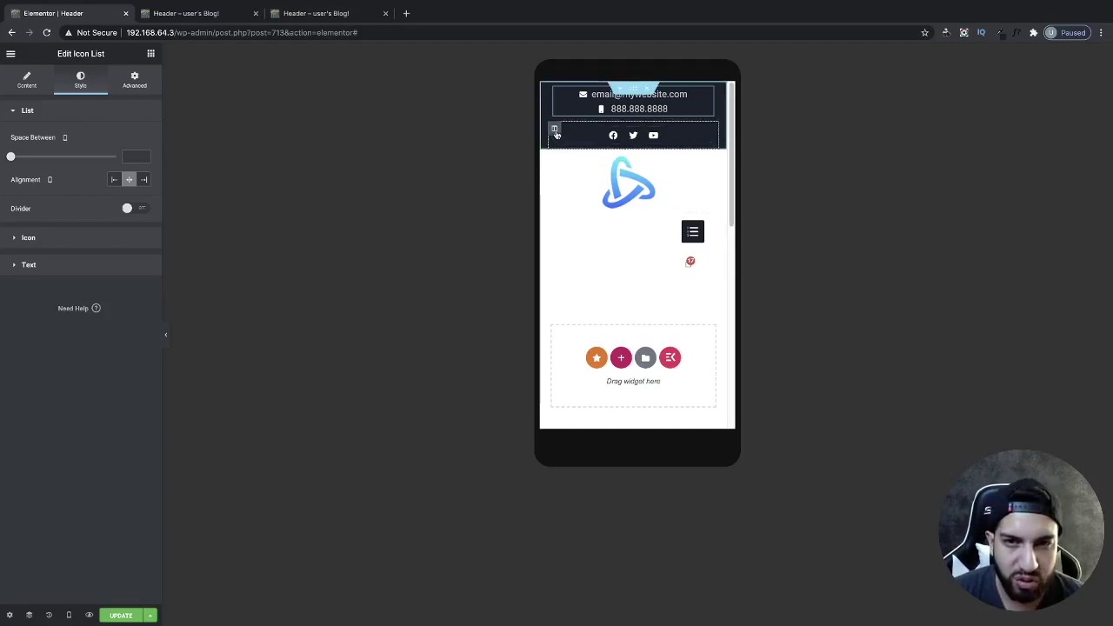
left_click(555, 130)
left_click(141, 86)
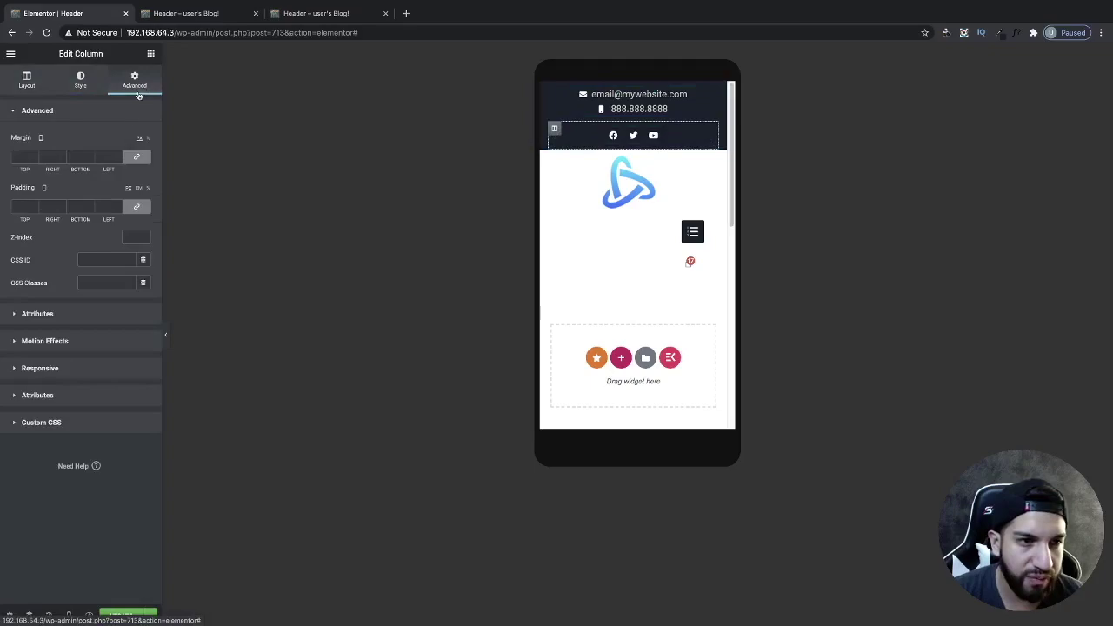
left_click(86, 374)
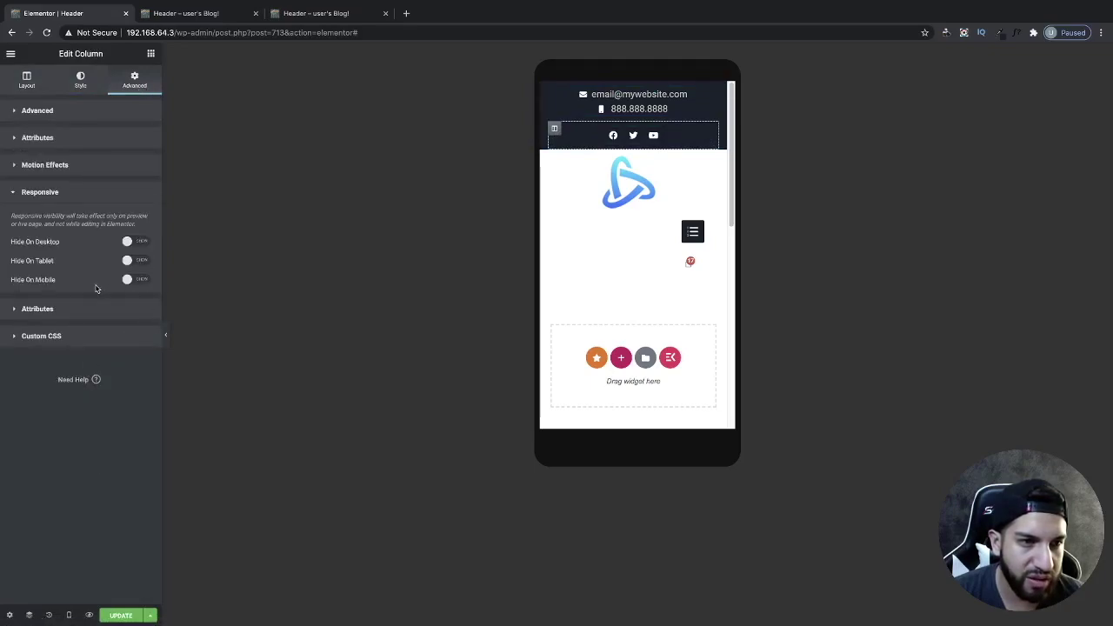
left_click(130, 281)
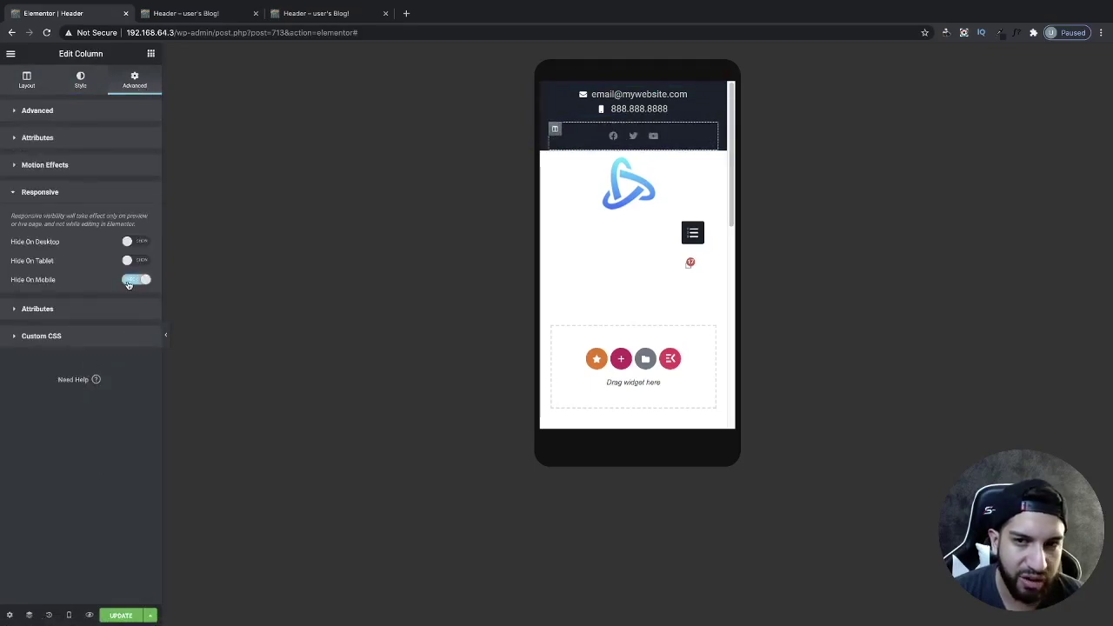
left_click(165, 334)
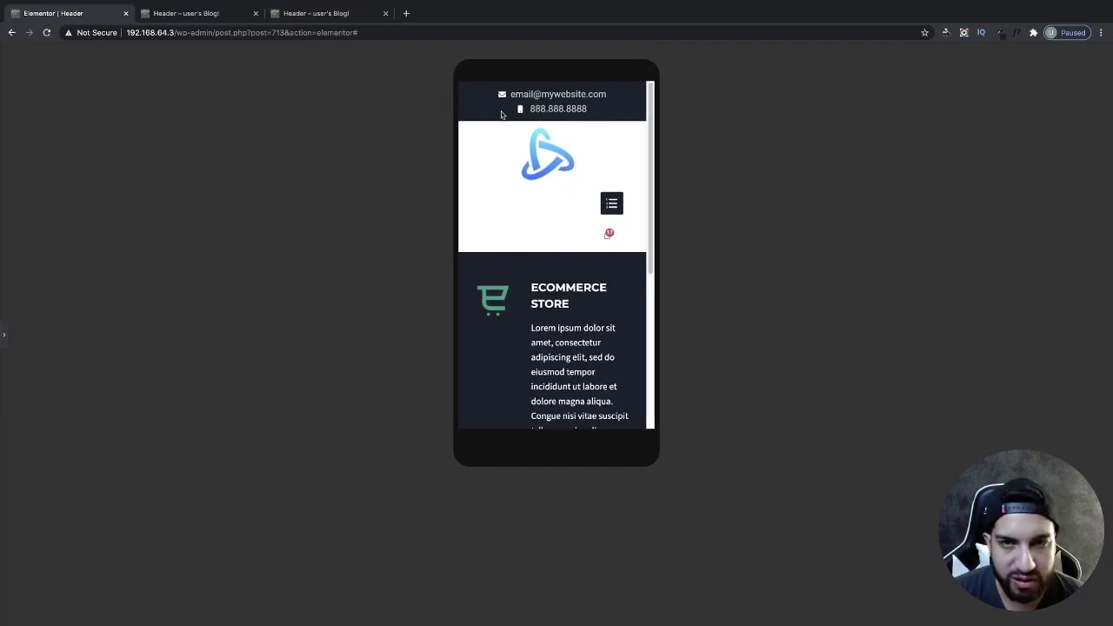
left_click(4, 334)
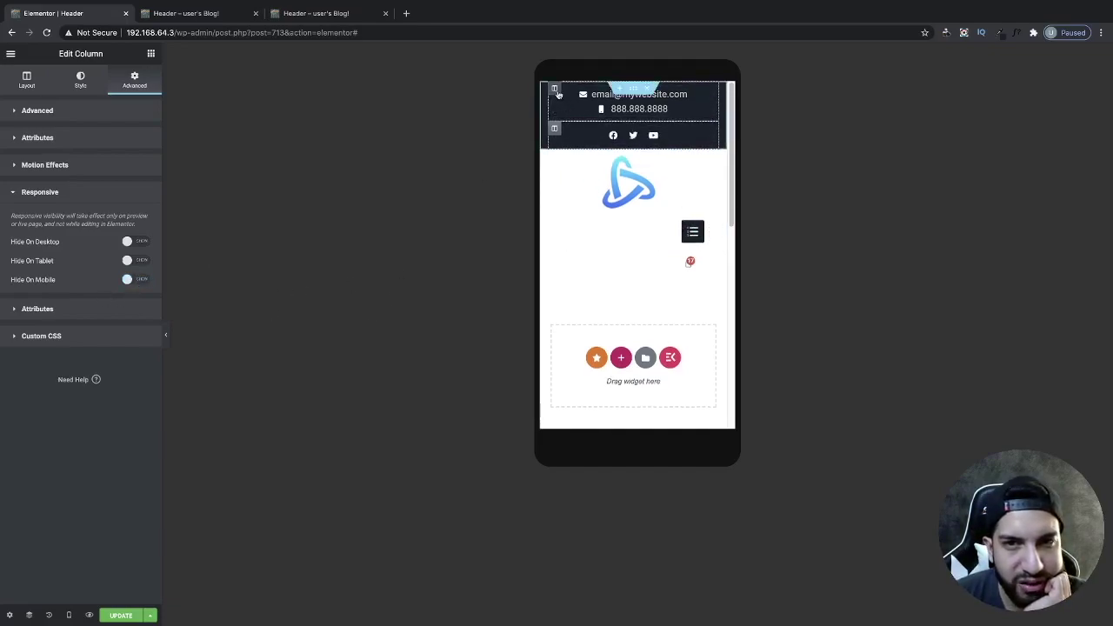
Step: Set the mobile width of the top bar's contact details column to 60%
left_click(554, 88)
left_click(142, 136)
type("2")
left_click_drag(142, 136, 114, 136)
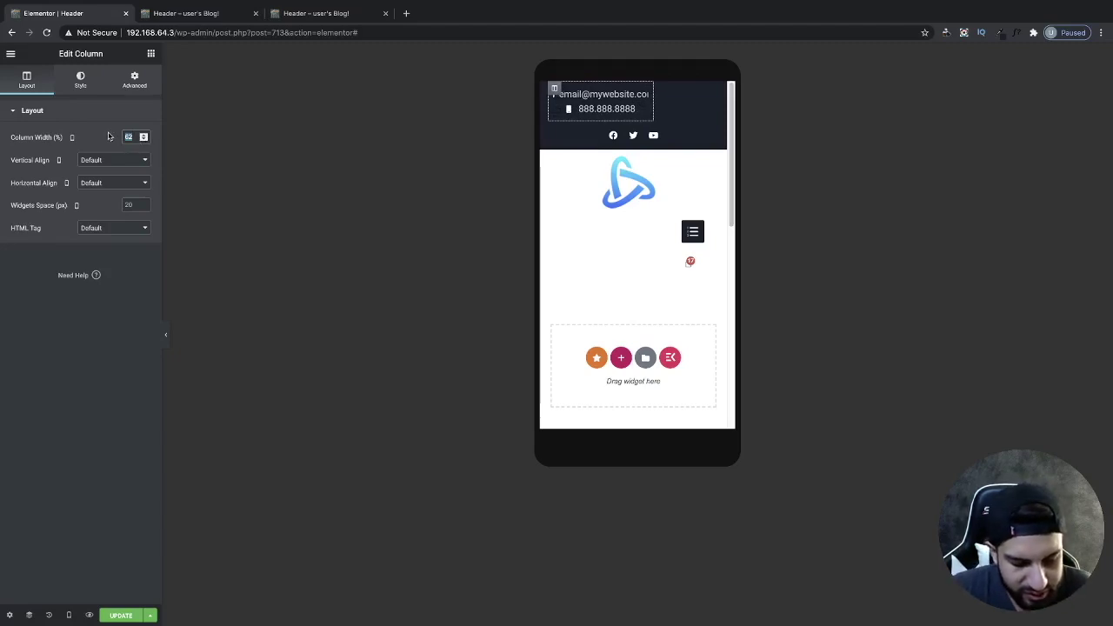
type("60")
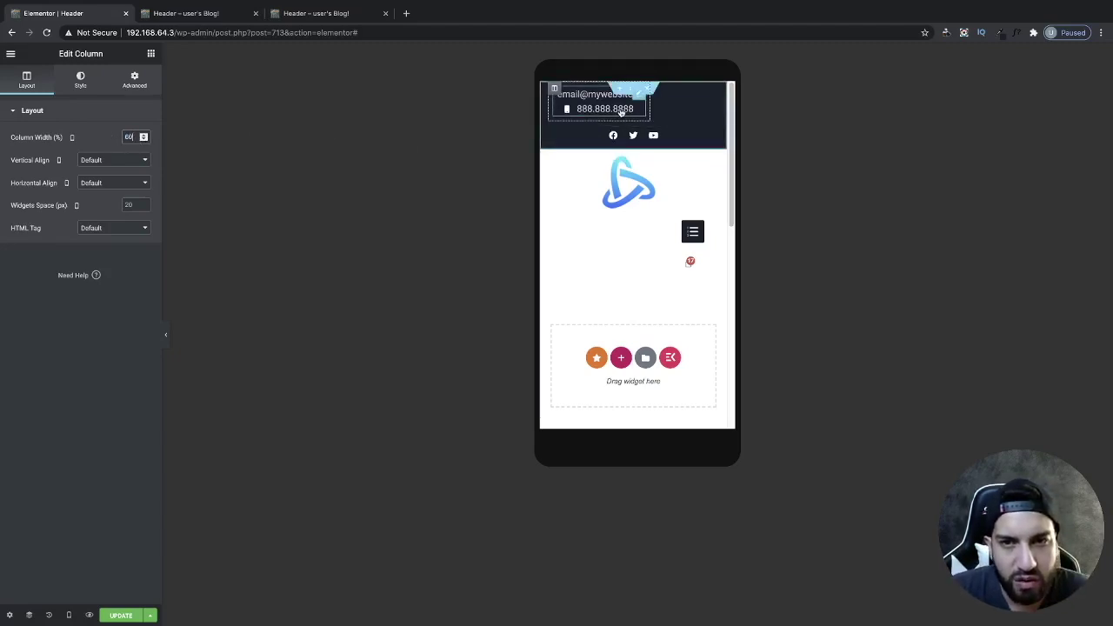
Step: Reduce the contact list's mobile text size to 12 px in its typography settings
left_click(562, 113)
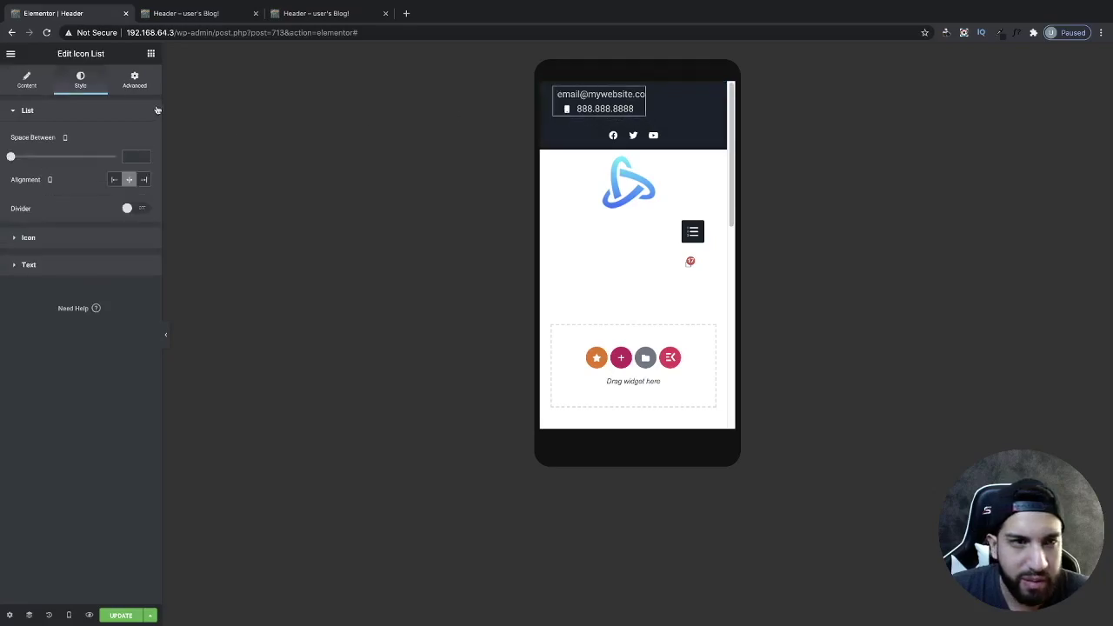
left_click(27, 80)
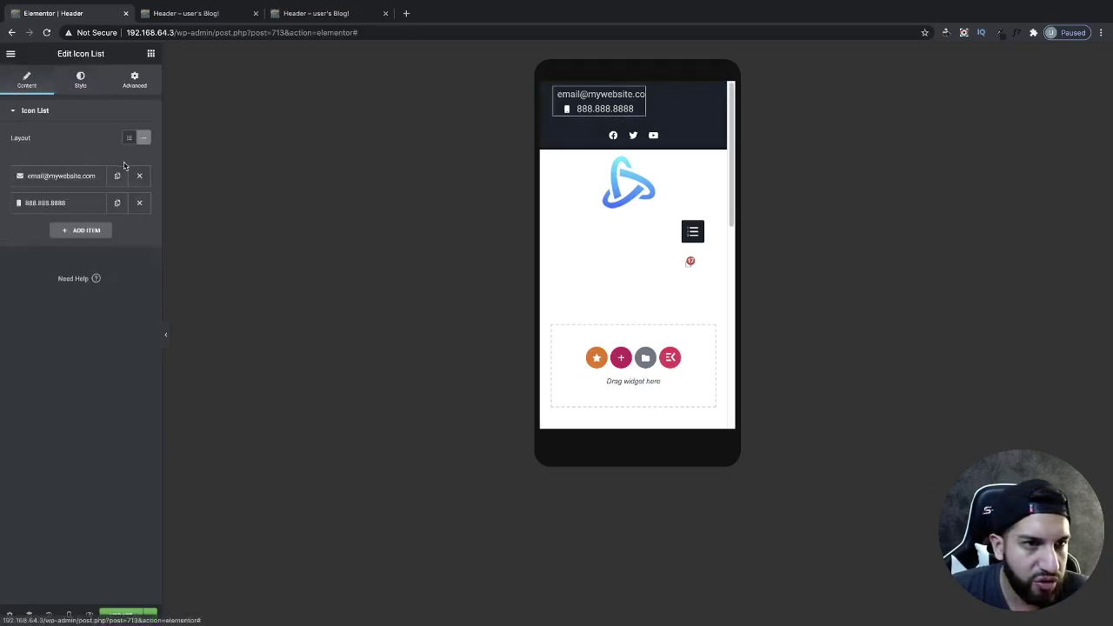
left_click(80, 80)
left_click(85, 263)
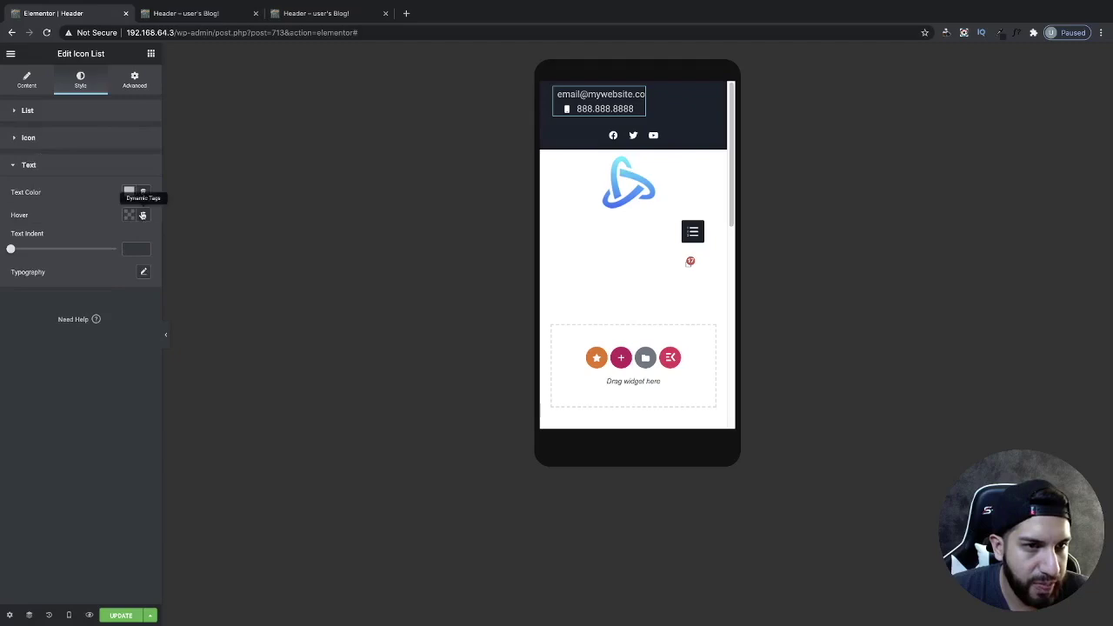
left_click(143, 272)
left_click_drag(18, 345, 27, 346)
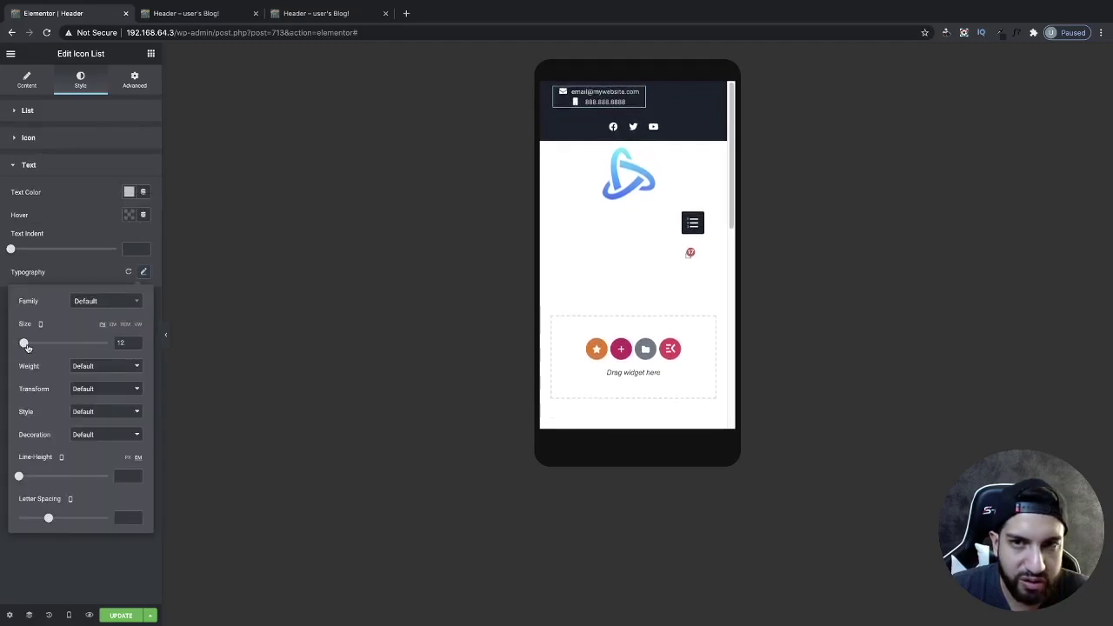
Step: Set the mobile width of the top bar's social icons column to 40%
left_click(554, 119)
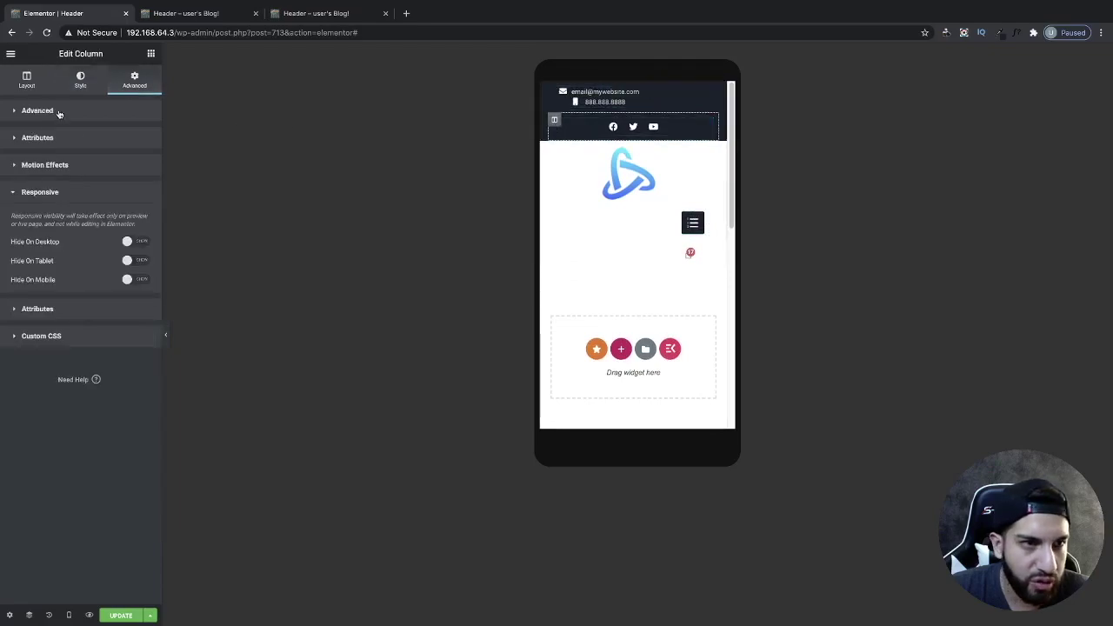
left_click(58, 113)
left_click(26, 83)
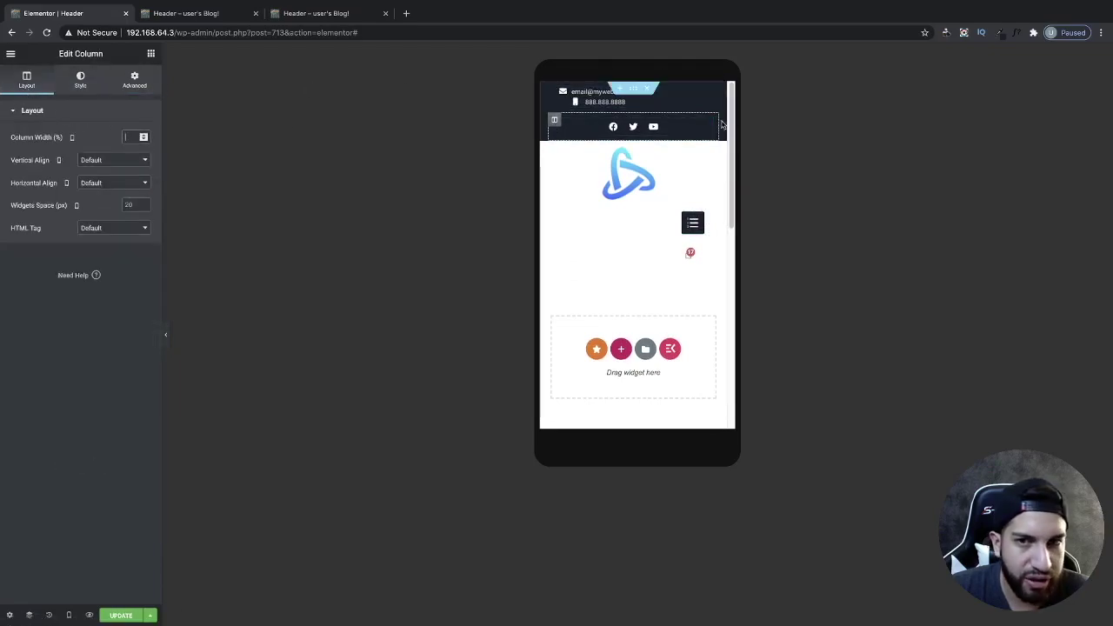
left_click(132, 136)
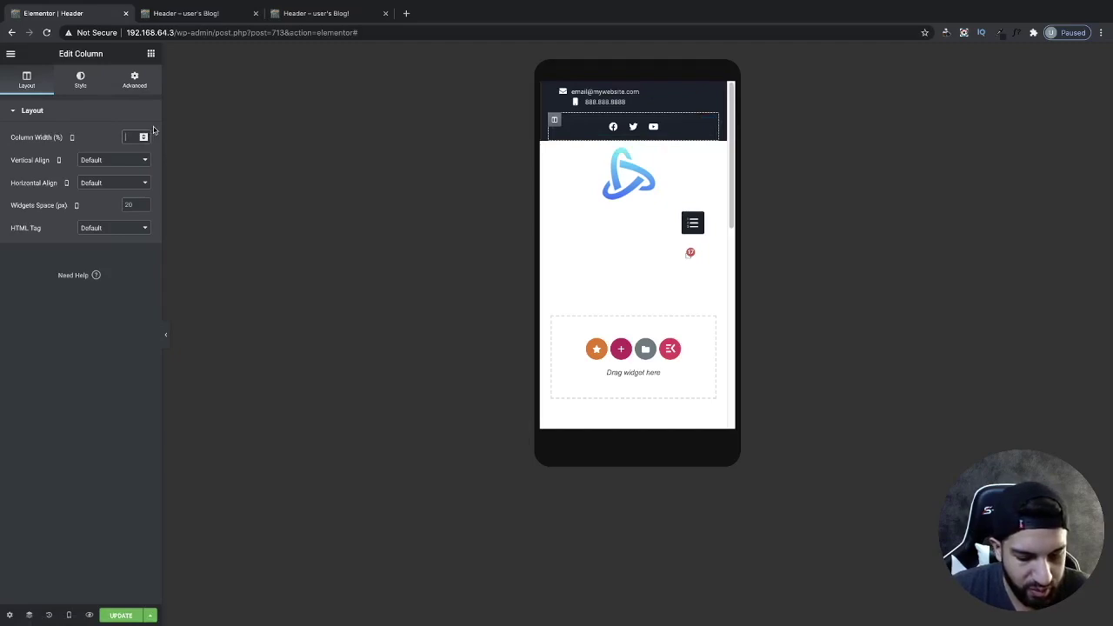
type("40")
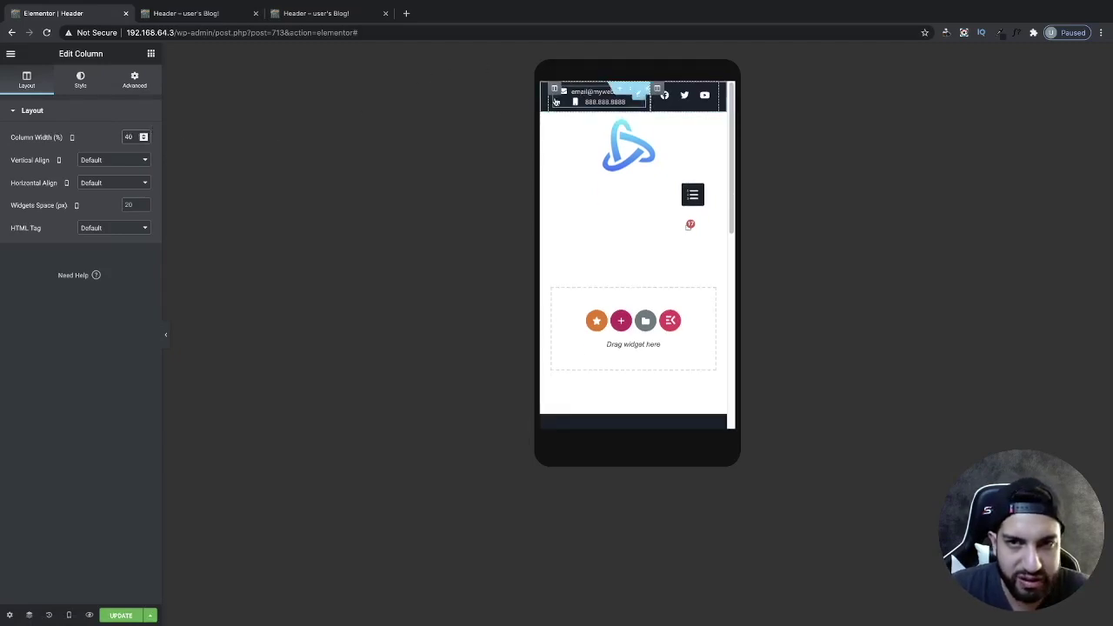
left_click(80, 83)
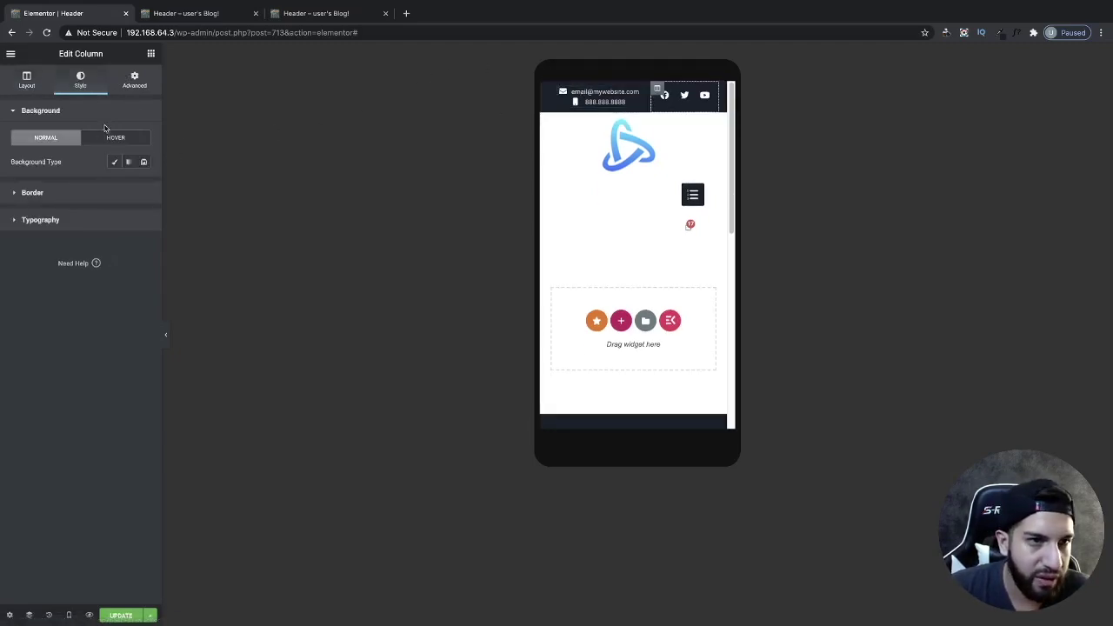
left_click(114, 162)
left_click(114, 163)
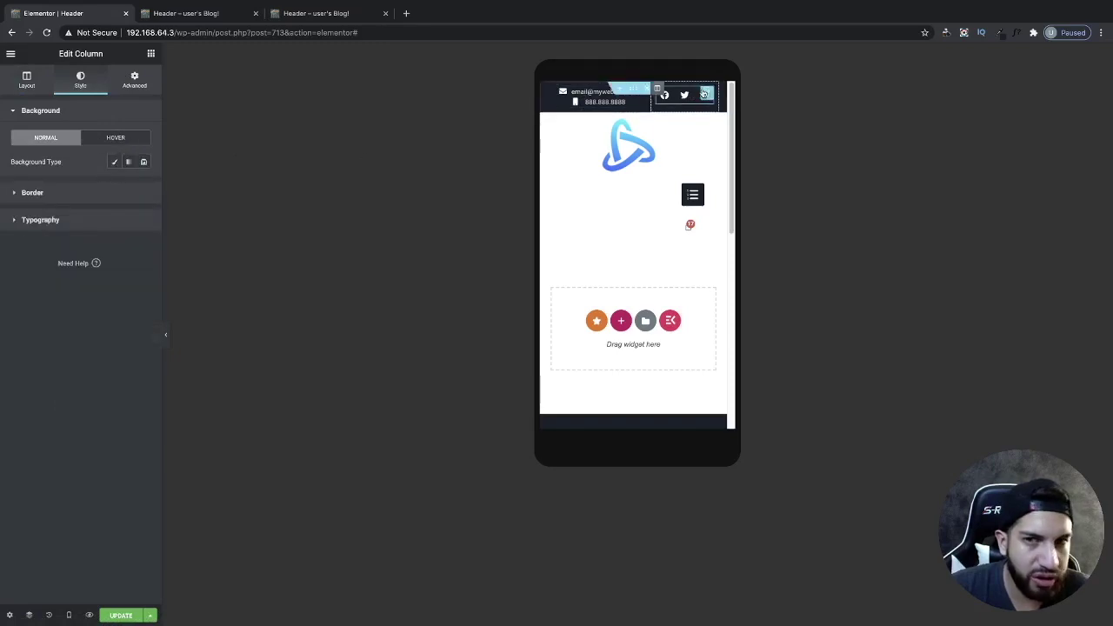
Step: Set the mobile size of the top bar's social icons to 15
left_click(707, 98)
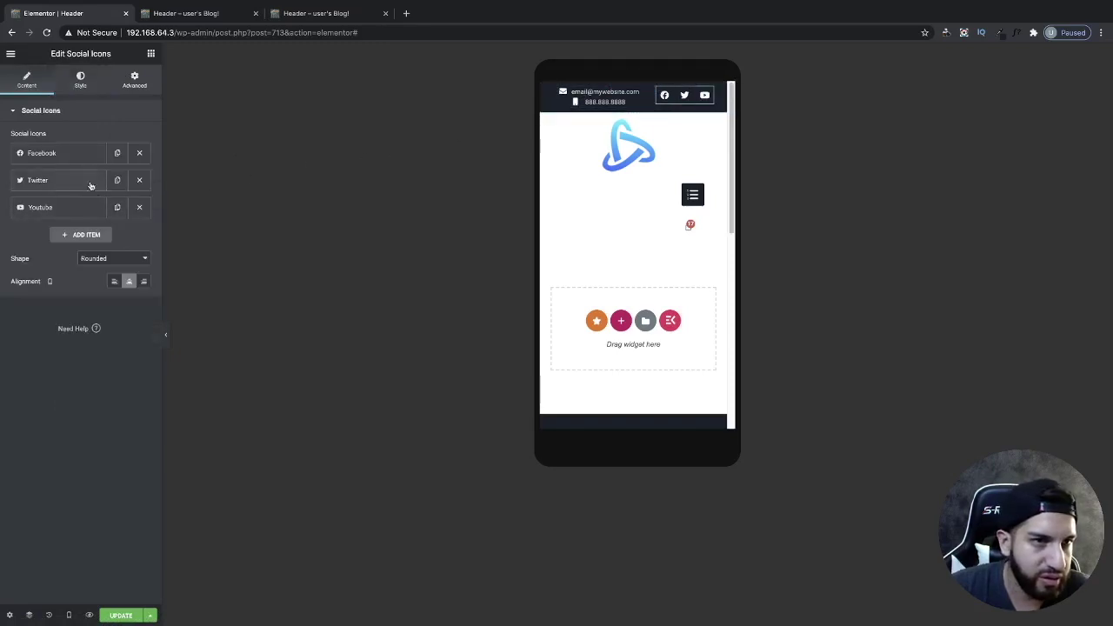
left_click(80, 81)
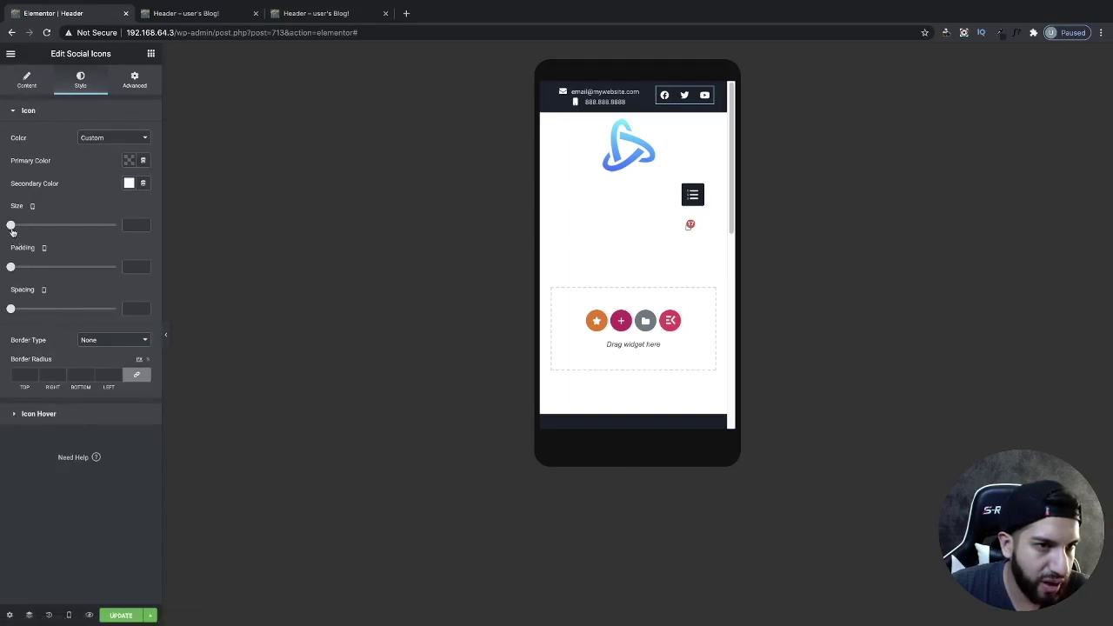
left_click_drag(11, 226, 12, 226)
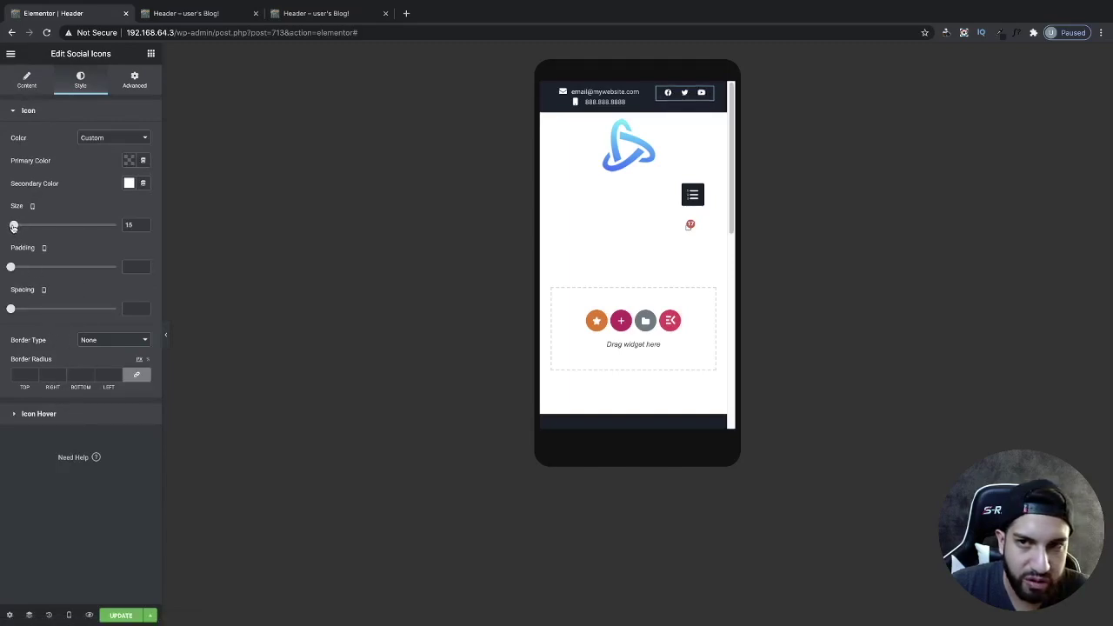
Step: Reduce the social icons' mobile size to 13, vertically align their column to Middle and preview the top bar
left_click(144, 222)
left_click(144, 222)
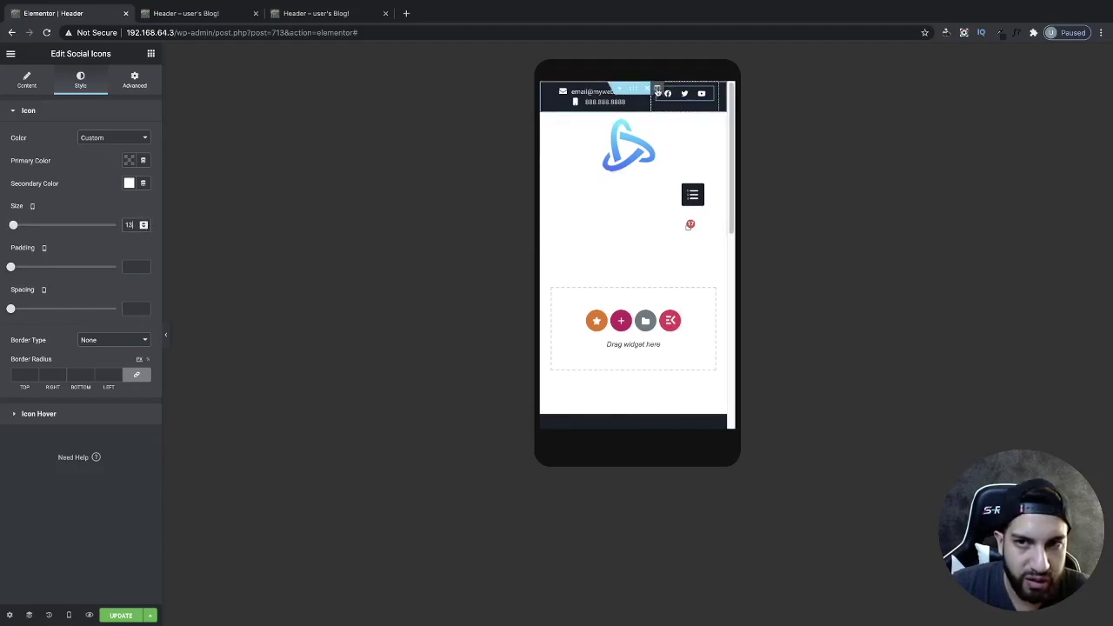
left_click(658, 89)
left_click(27, 84)
left_click(95, 161)
left_click(95, 186)
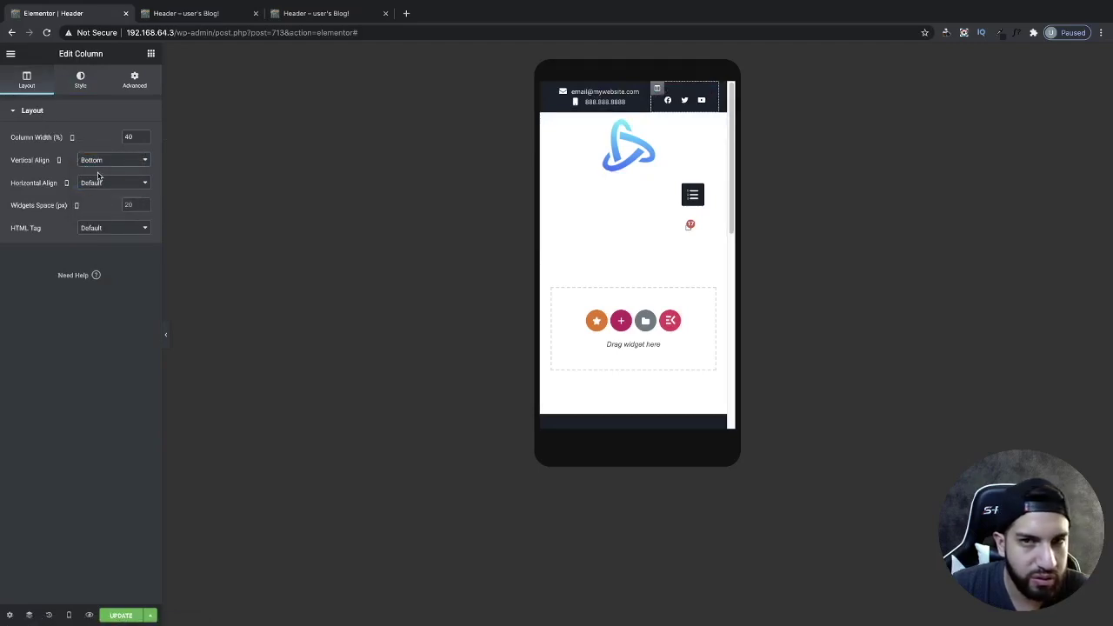
left_click(102, 160)
key("Return")
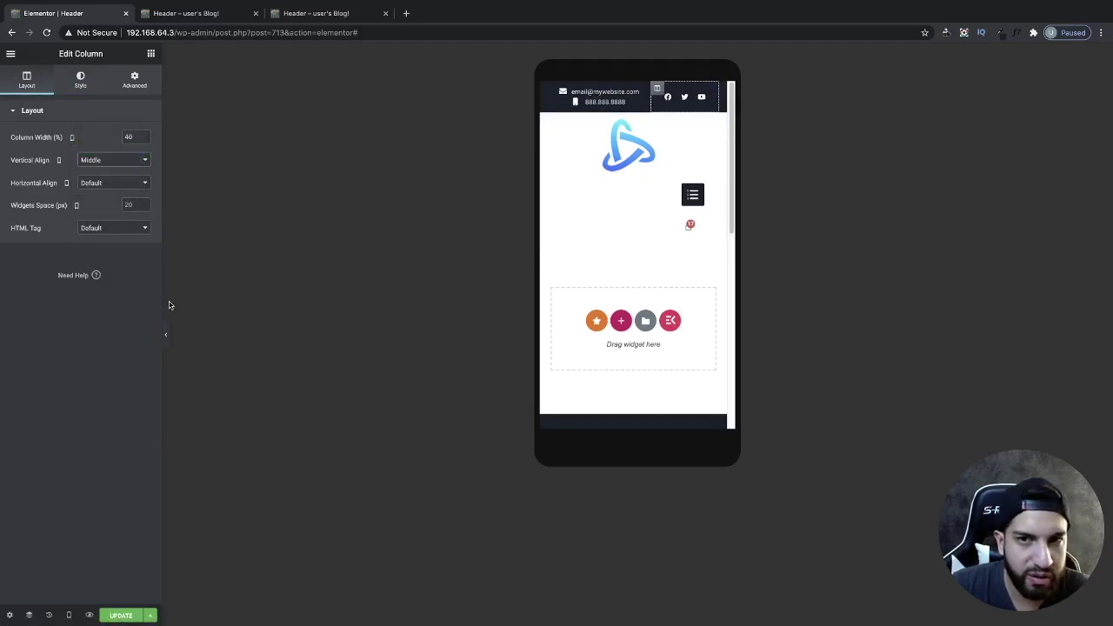
left_click(166, 334)
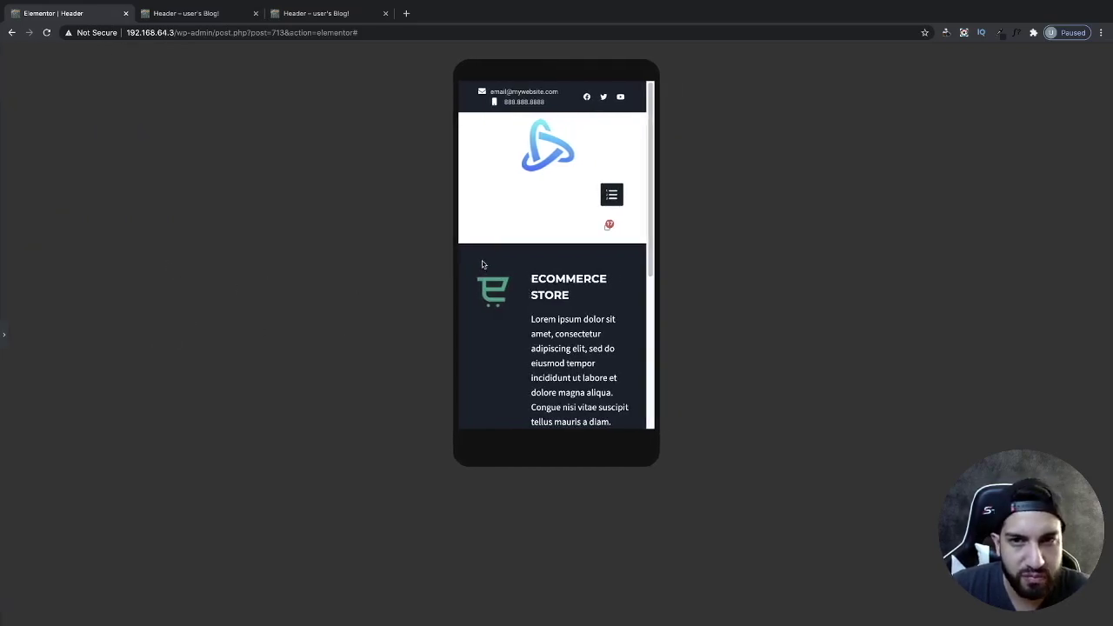
left_click(4, 335)
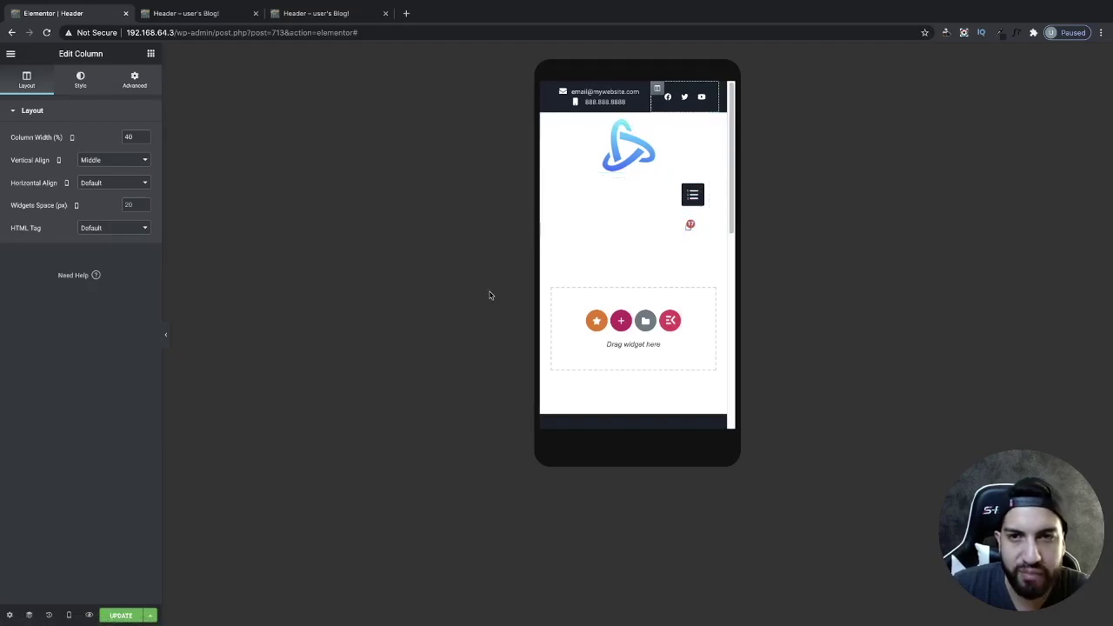
Step: Roll the edit history back to the earlier of the two Column Hide On Mobile edits and preview the mobile header
left_click(49, 615)
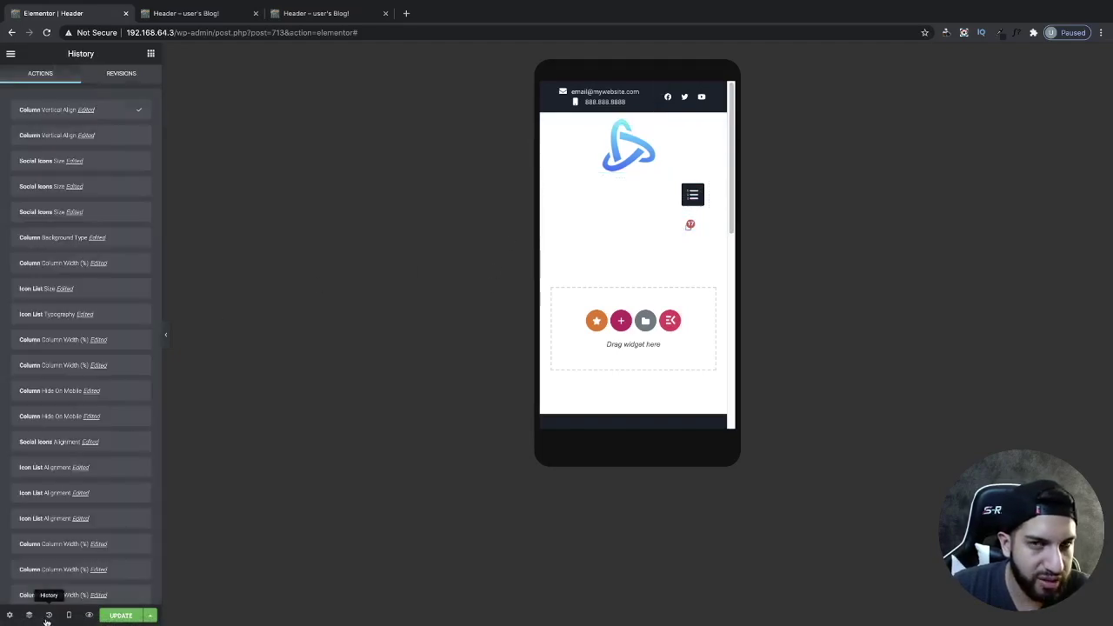
left_click(113, 212)
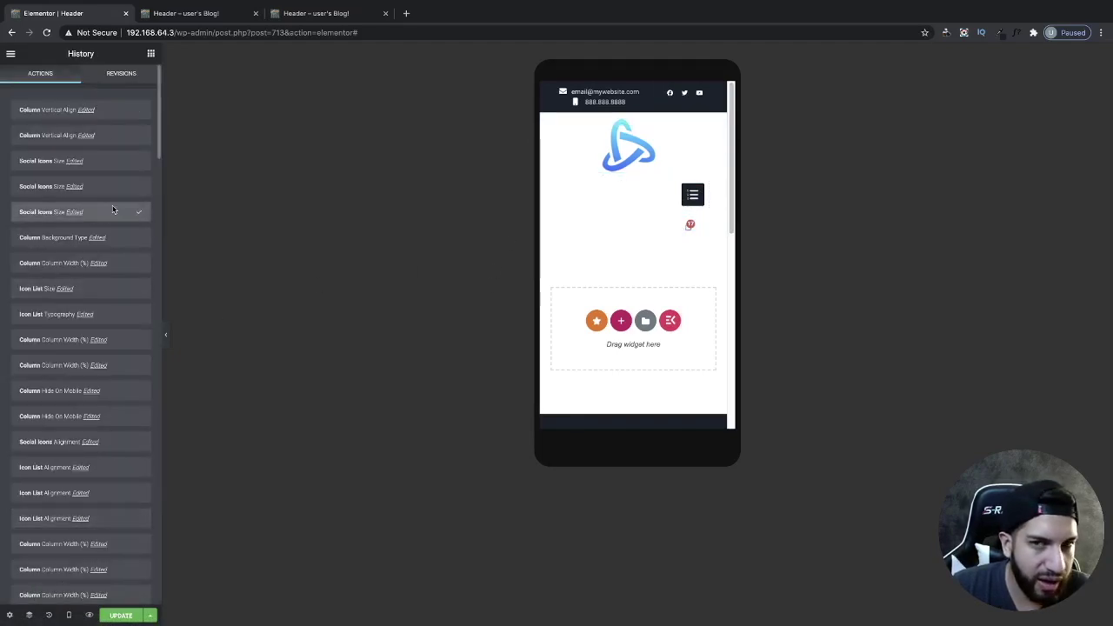
left_click(108, 290)
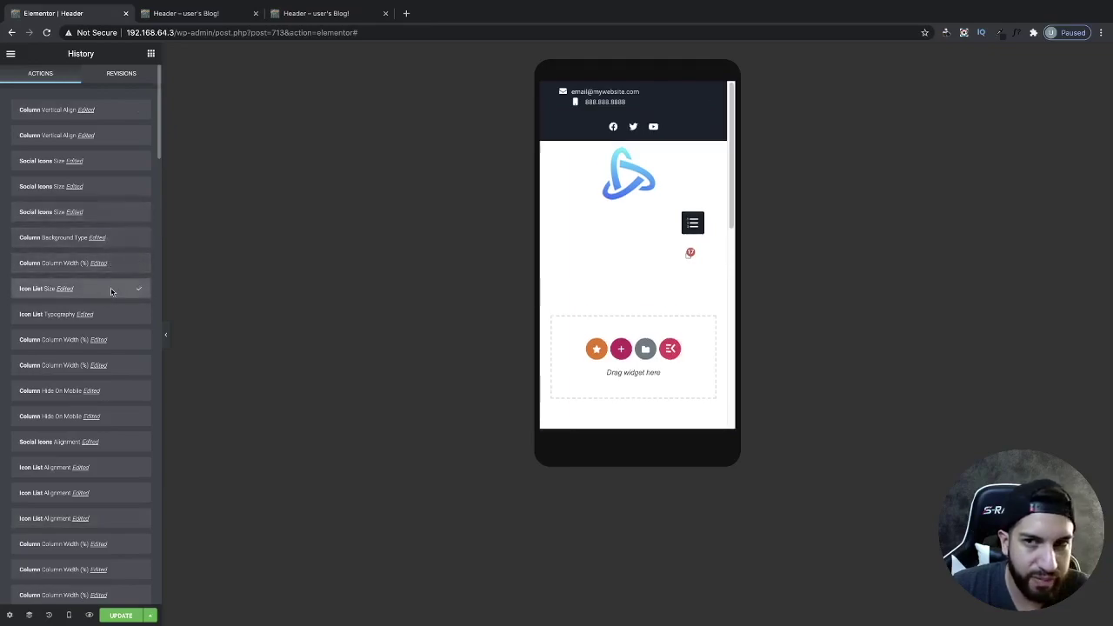
left_click(108, 314)
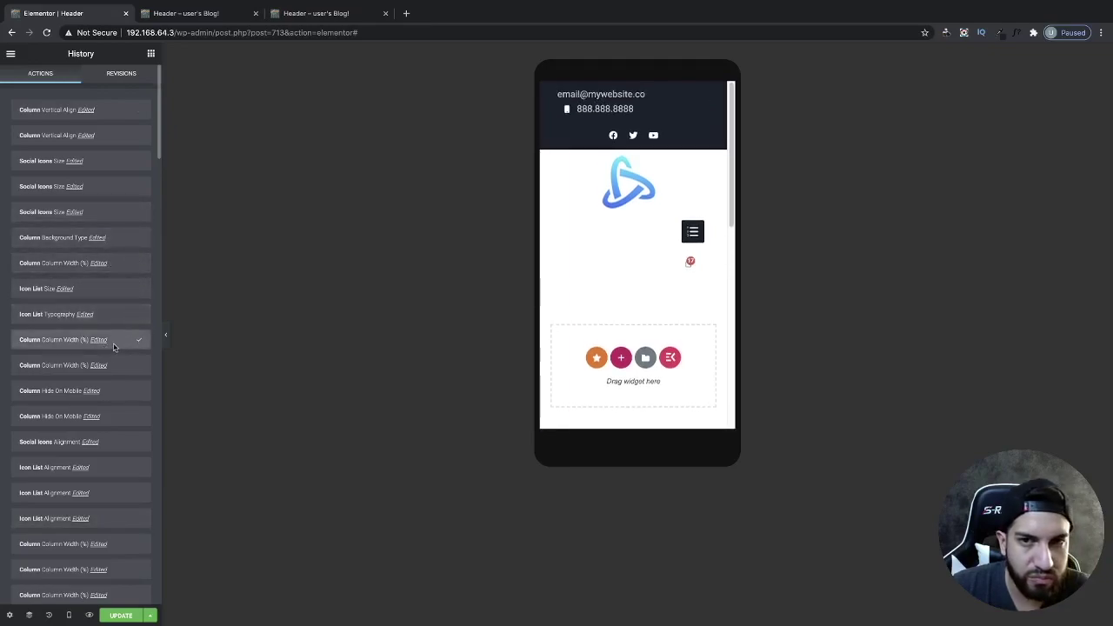
left_click(112, 365)
left_click(112, 391)
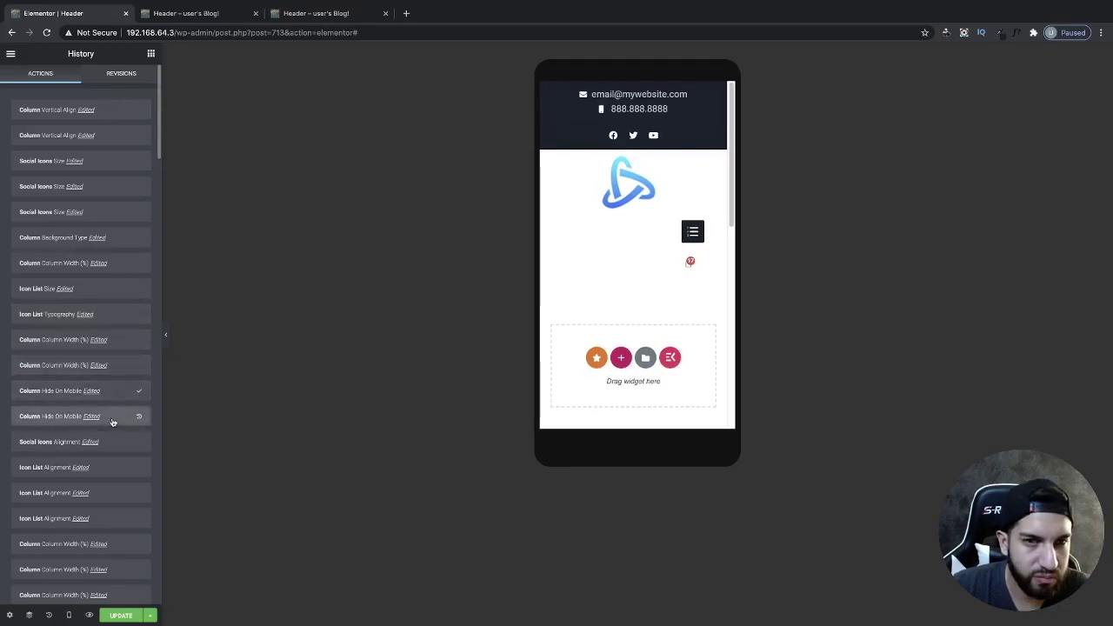
left_click(113, 421)
left_click(169, 338)
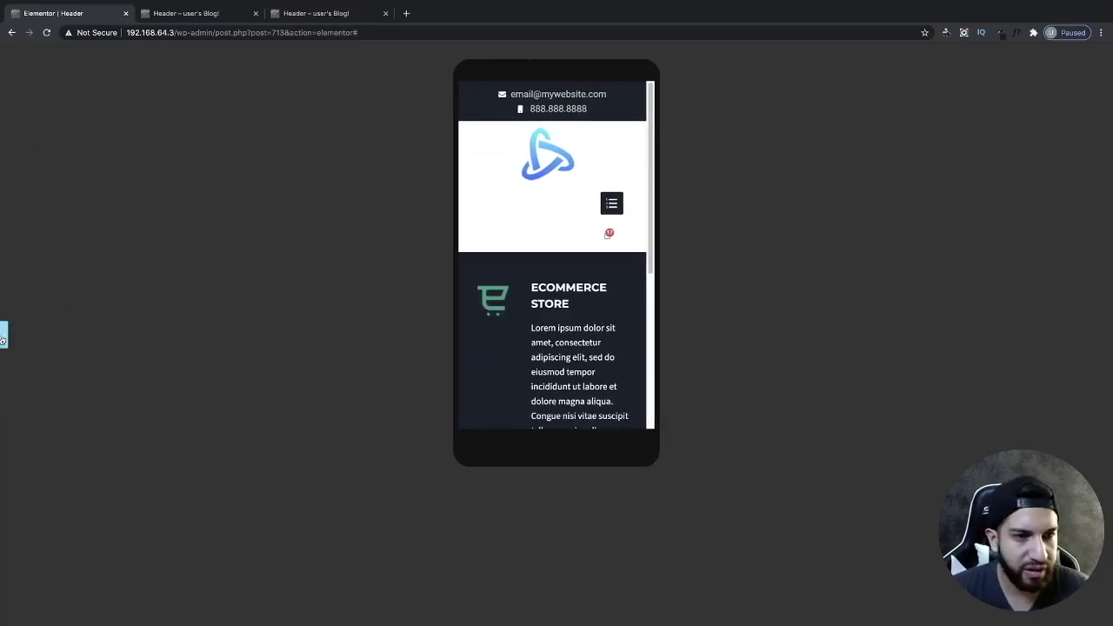
left_click(4, 336)
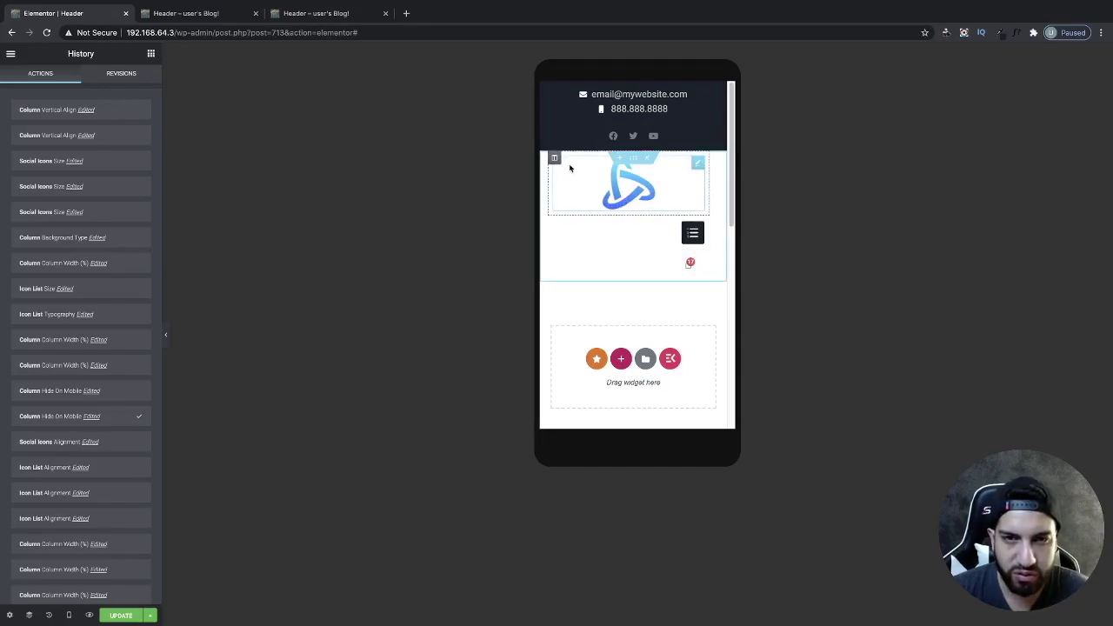
Step: Set the mobile width of the logo column to 23% and preview the mobile header
left_click(555, 159)
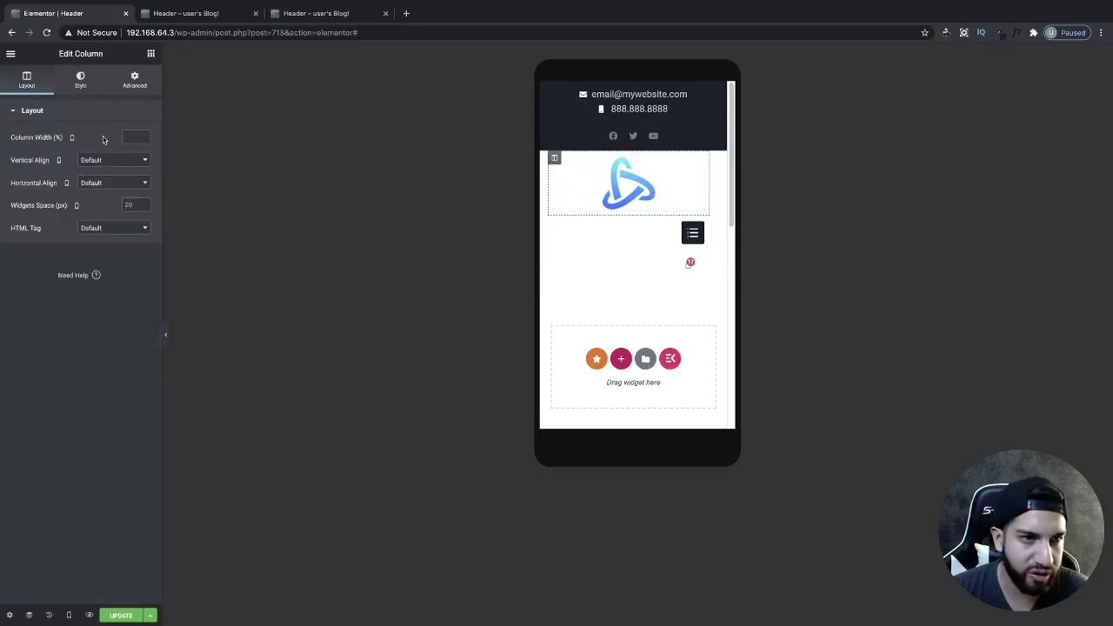
left_click(143, 136)
left_click(144, 134)
left_click(143, 137)
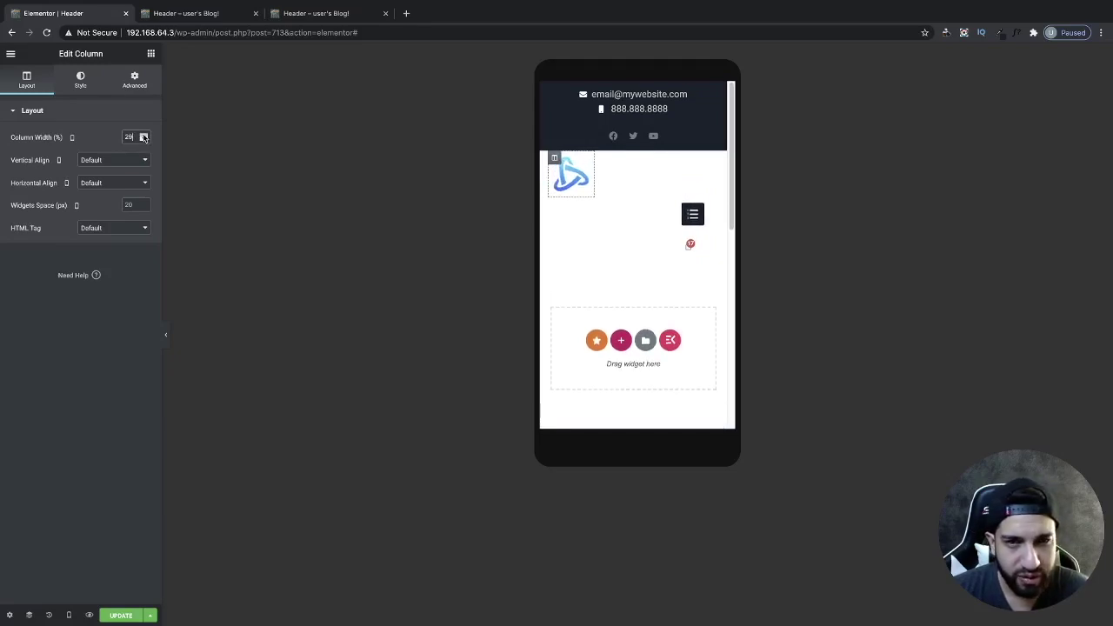
left_click(143, 137)
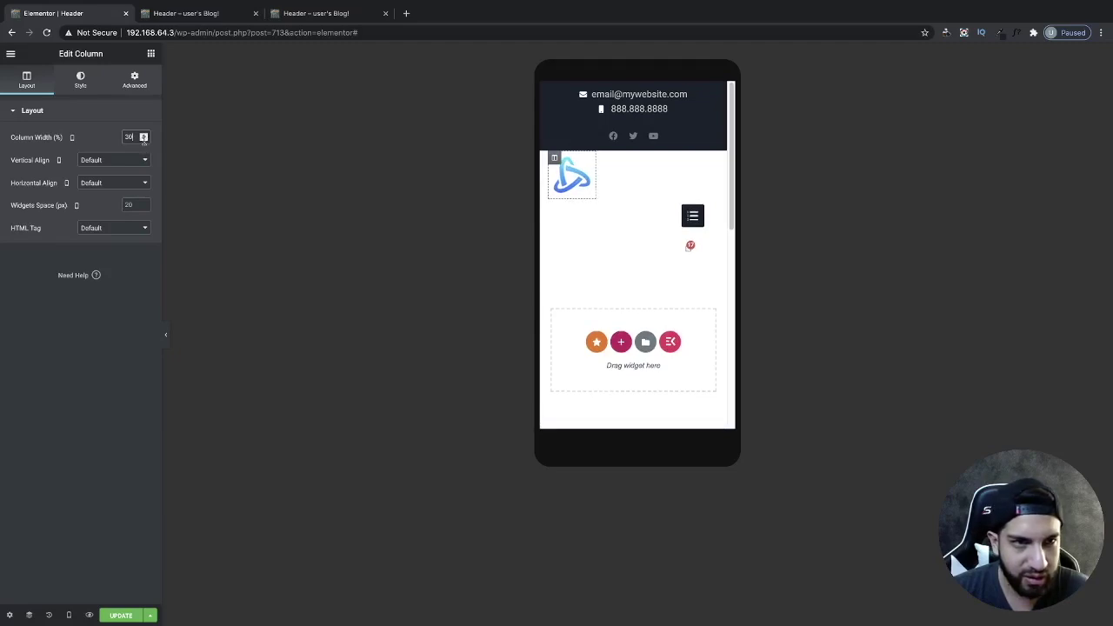
left_click(143, 139)
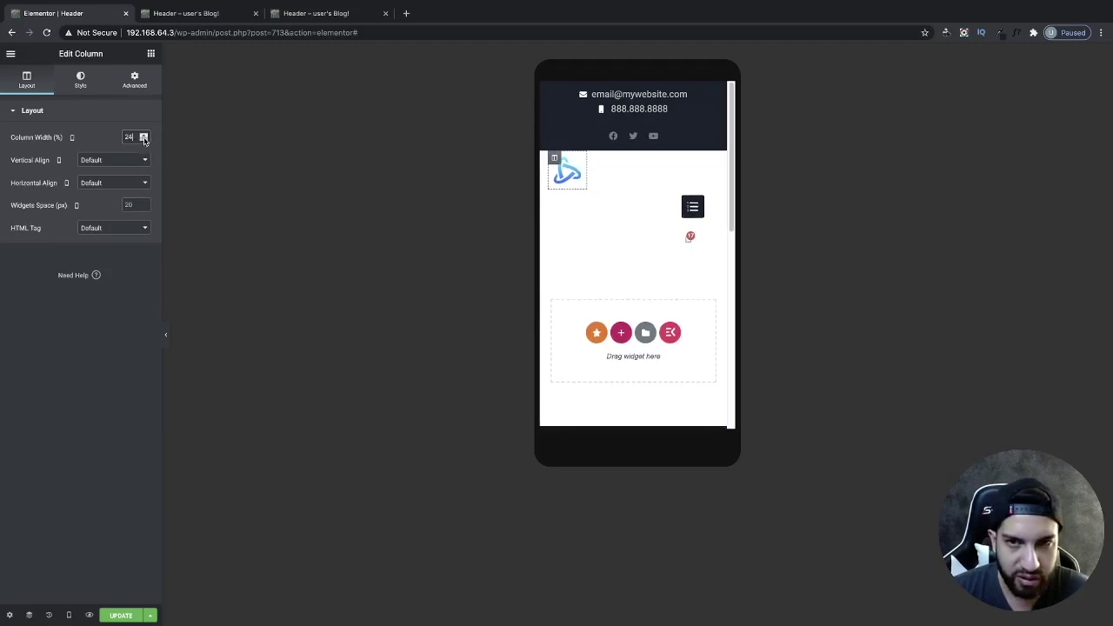
left_click(143, 140)
left_click(143, 139)
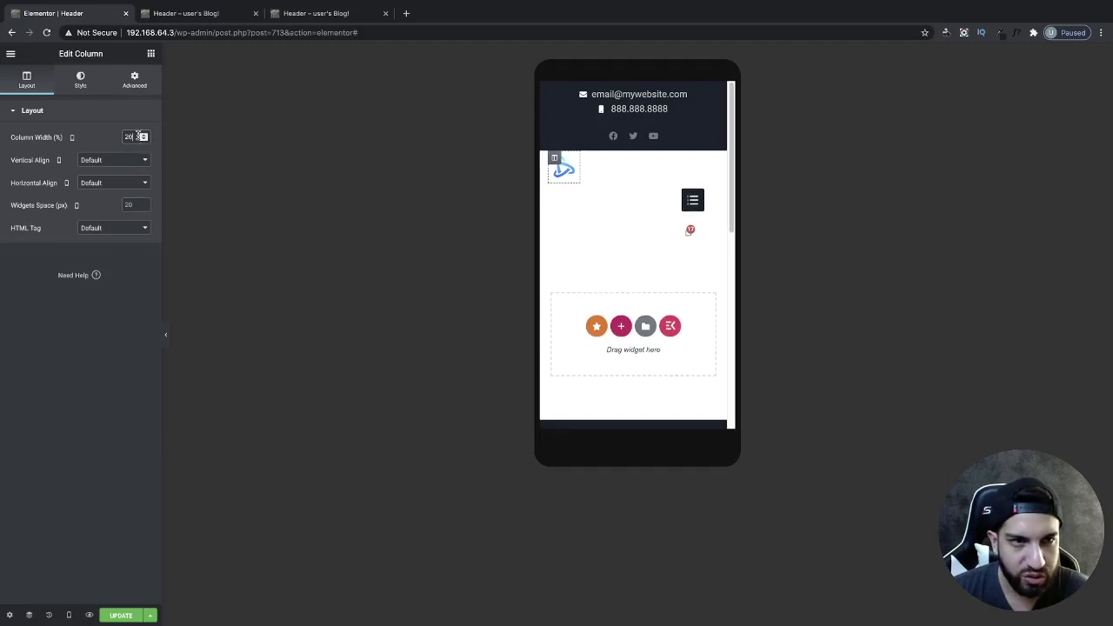
double_click(130, 137)
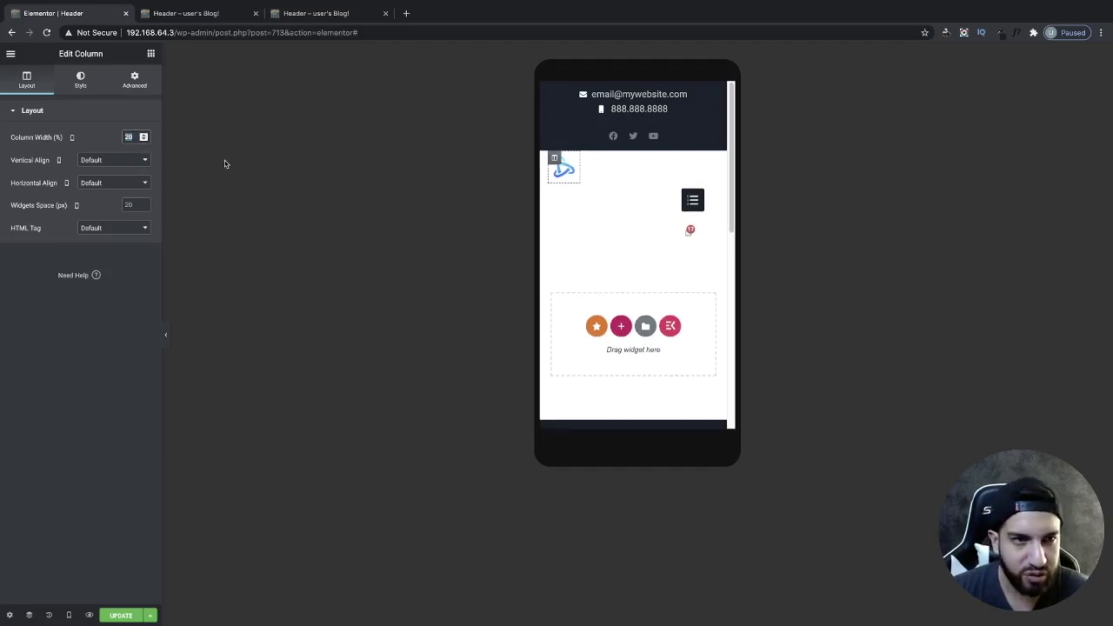
type("23")
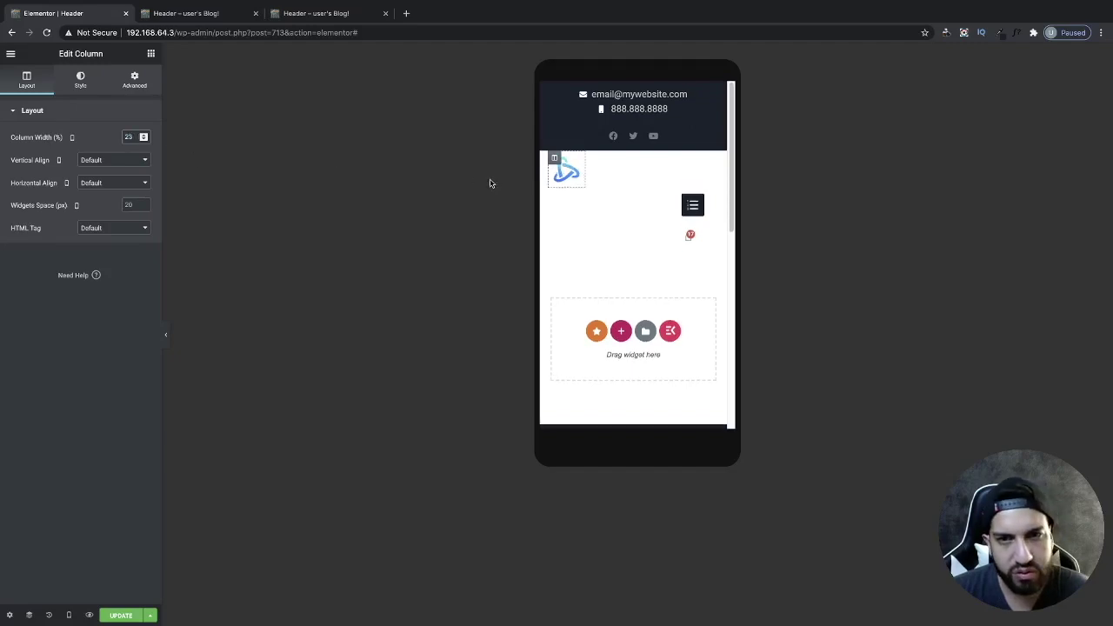
left_click(166, 338)
left_click(9, 336)
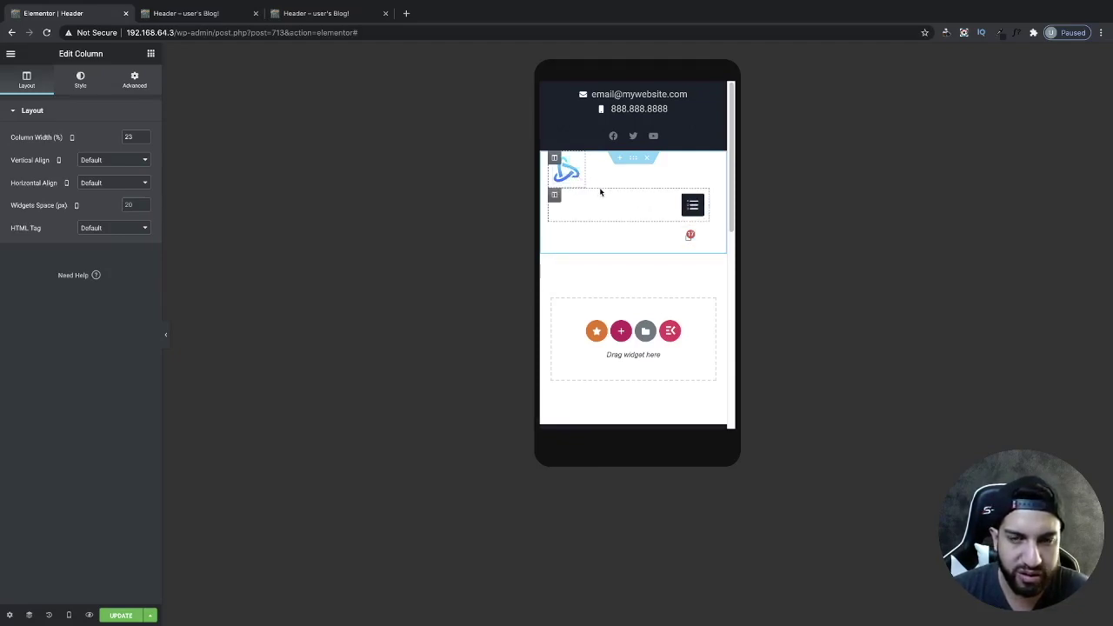
Step: Set the mobile width of the menu column to 60%
left_click(554, 198)
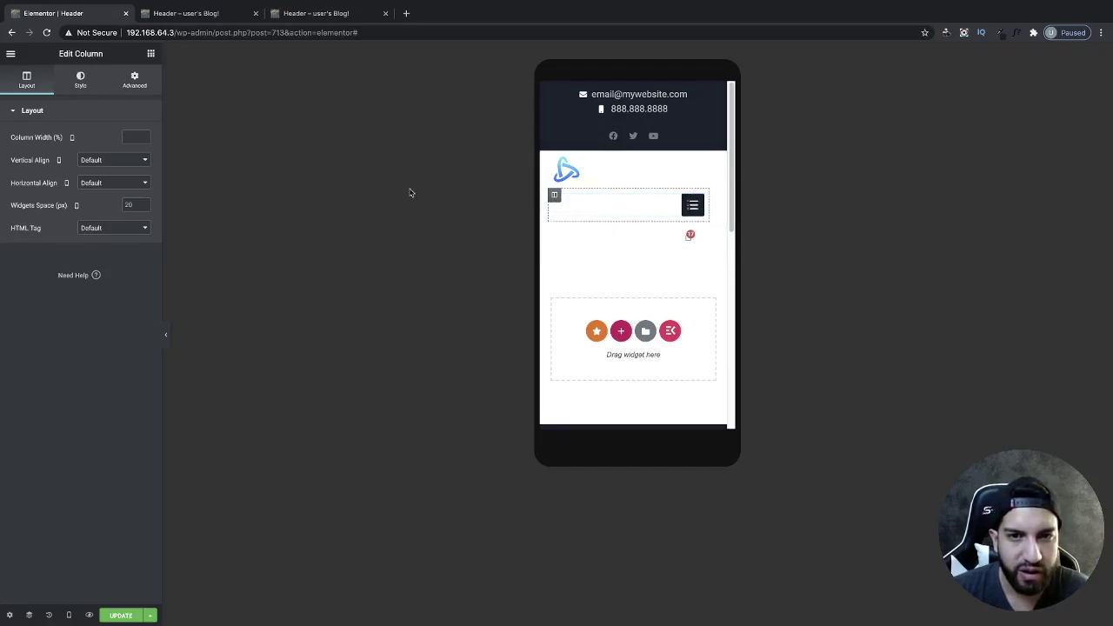
left_click(122, 121)
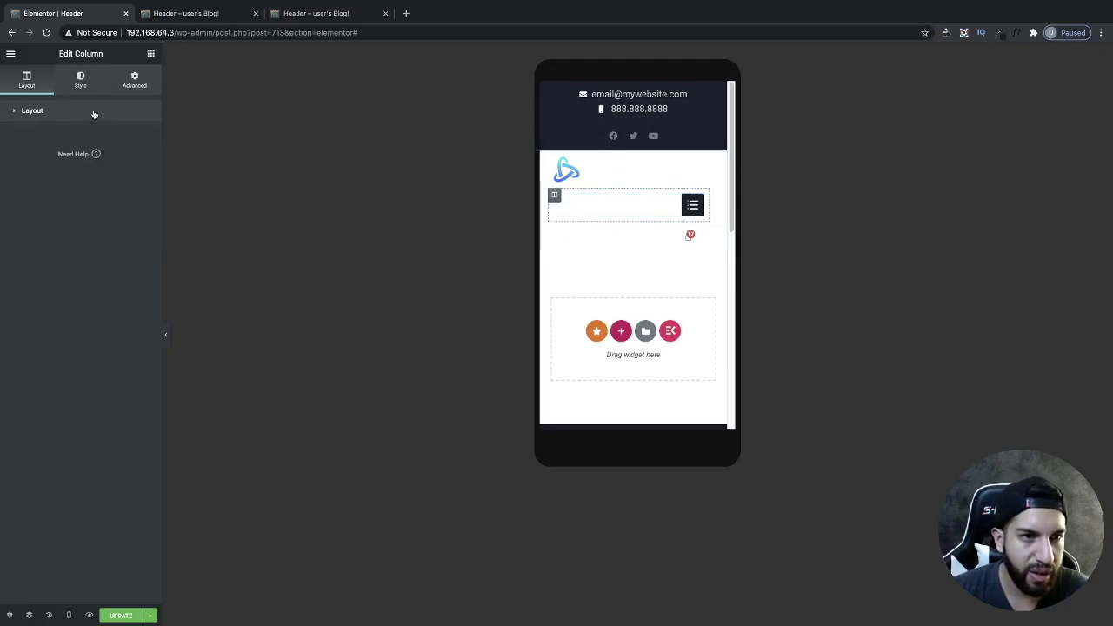
left_click(94, 112)
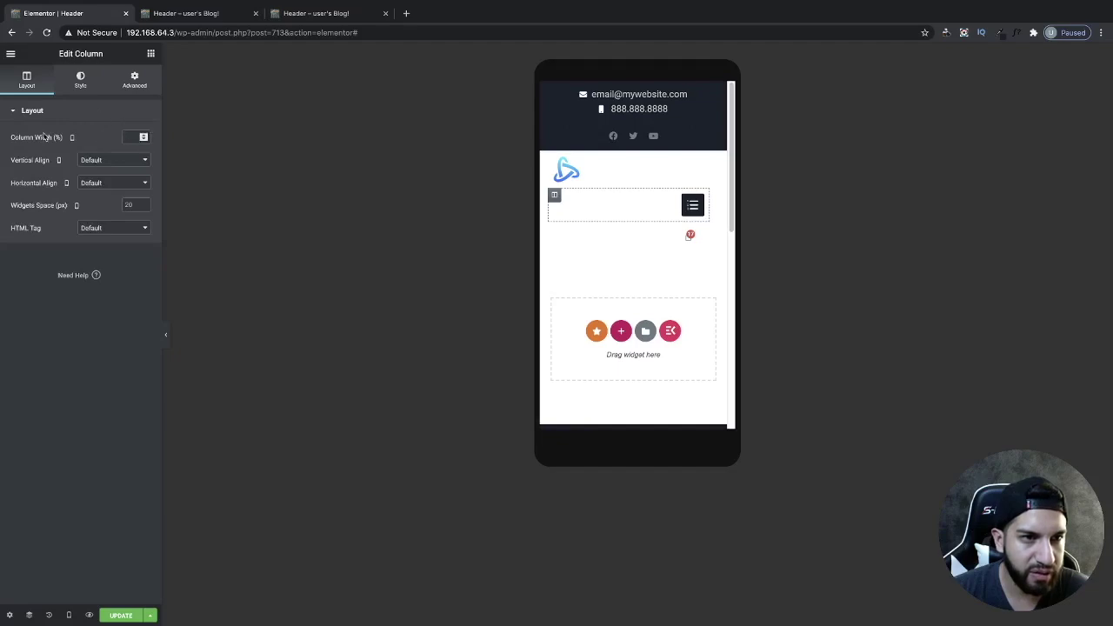
left_click(143, 137)
type("27")
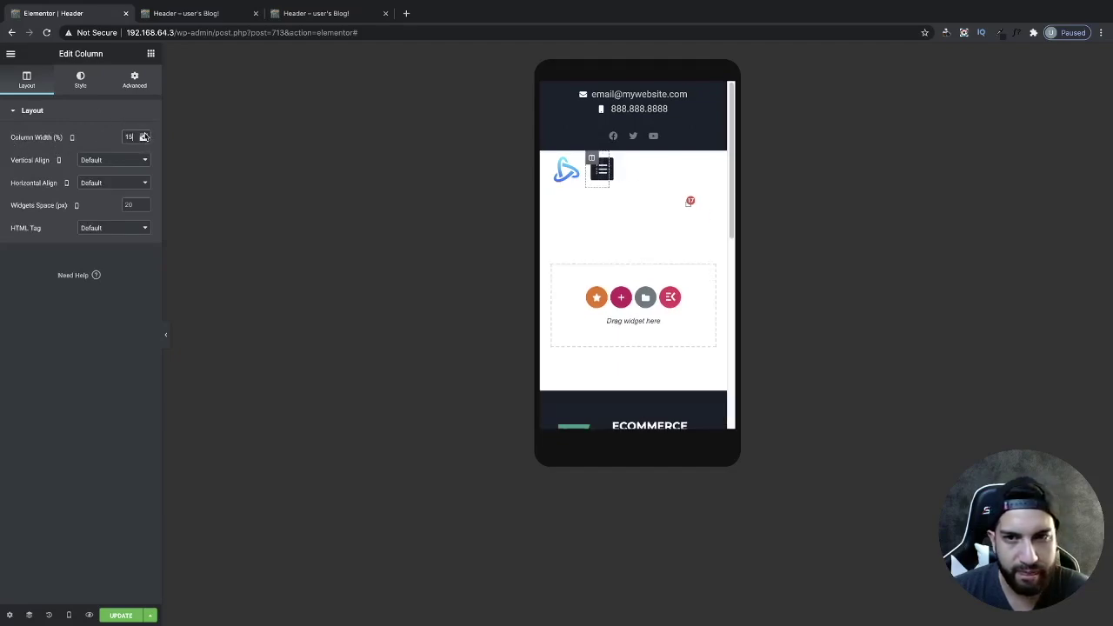
key("Up")
key("Up")
key("Up")
key("Up")
key("Up")
key("Up")
key("Up")
key("Up")
key("Up")
key("Up")
key("Up")
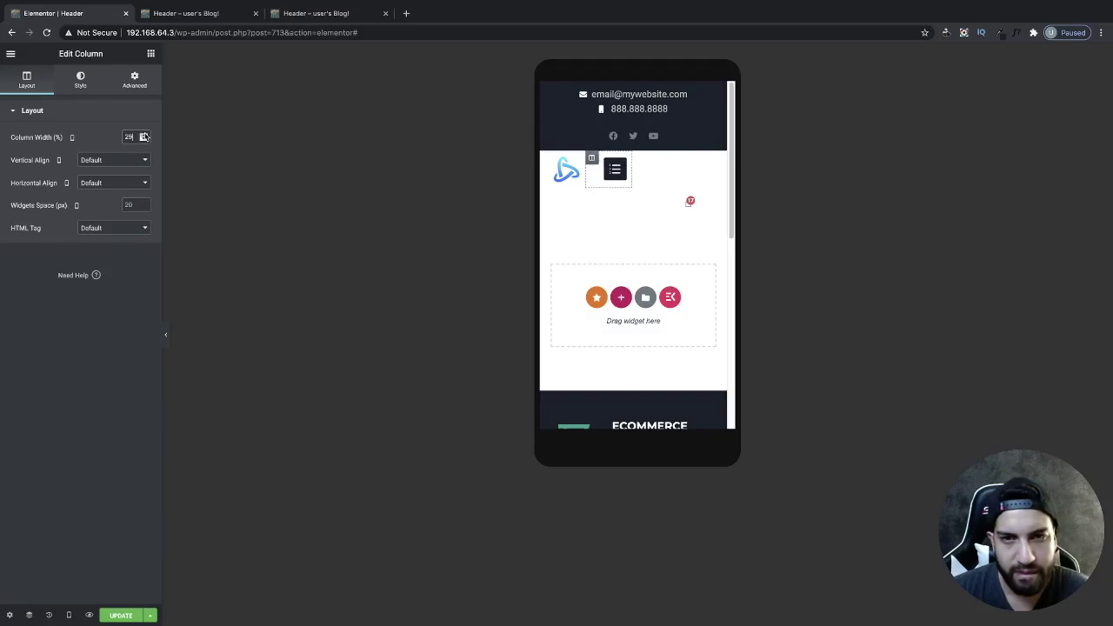
key("Up")
key("Up")
key("Up")
key("Up")
key("Up")
key("Up")
key("Up")
key("Up")
key("Up")
key("Up")
key("Up")
key("Up")
key("Up")
key("Up")
key("Up")
key("Up")
key("Up")
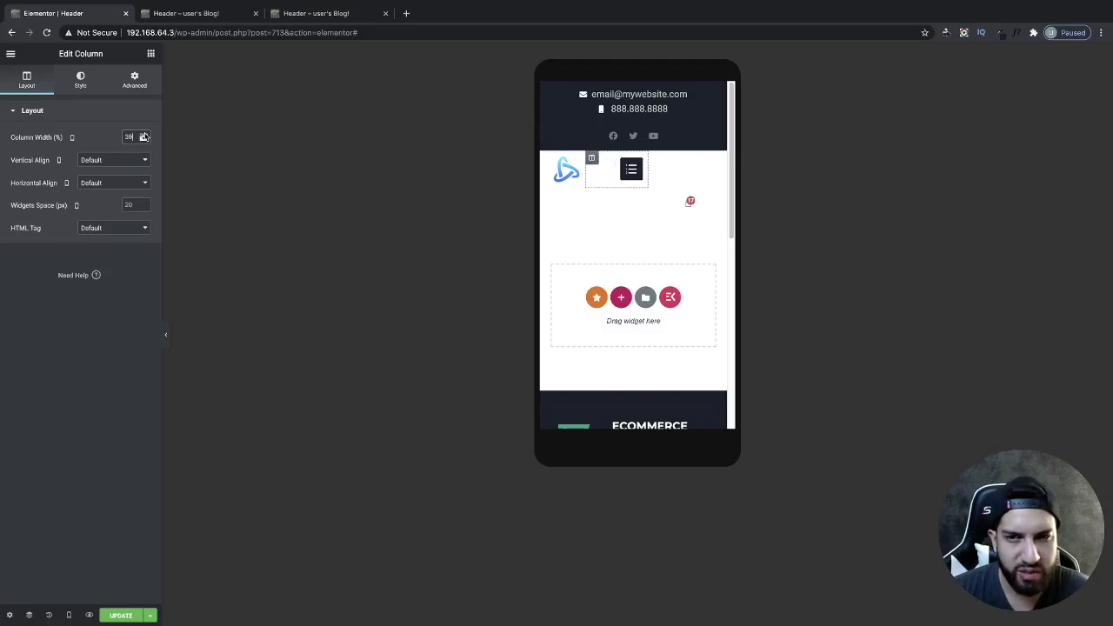
key("Up")
key("Up")
key("Up")
key("Up")
key("Up")
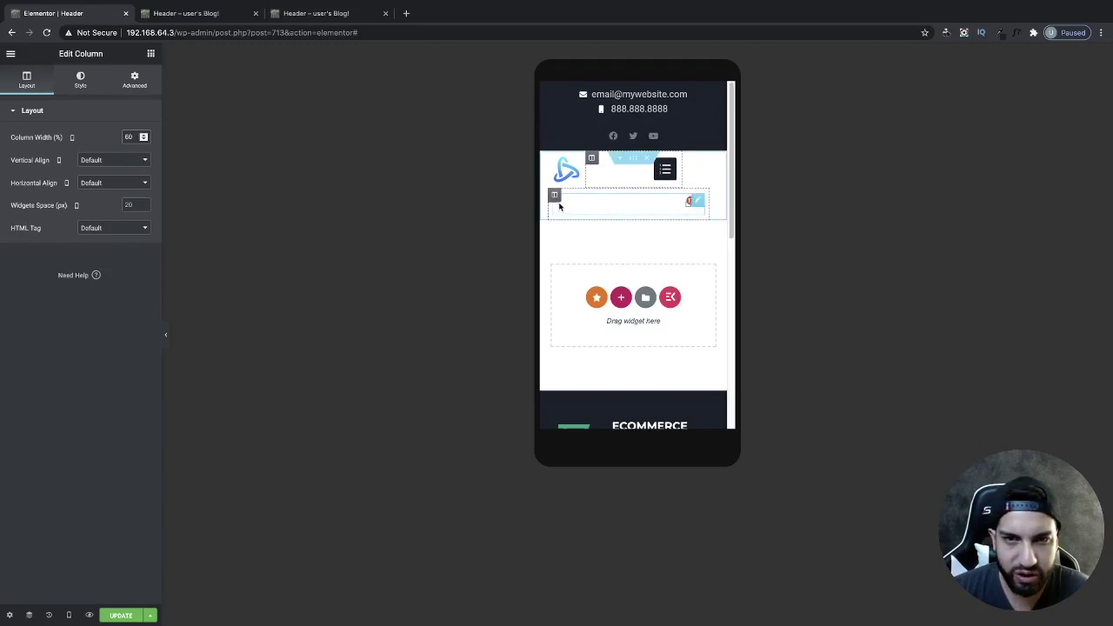
Step: Set the mobile width of the cart column to 15% so it fits beside the logo and menu
key("BackSpace")
key("BackSpace")
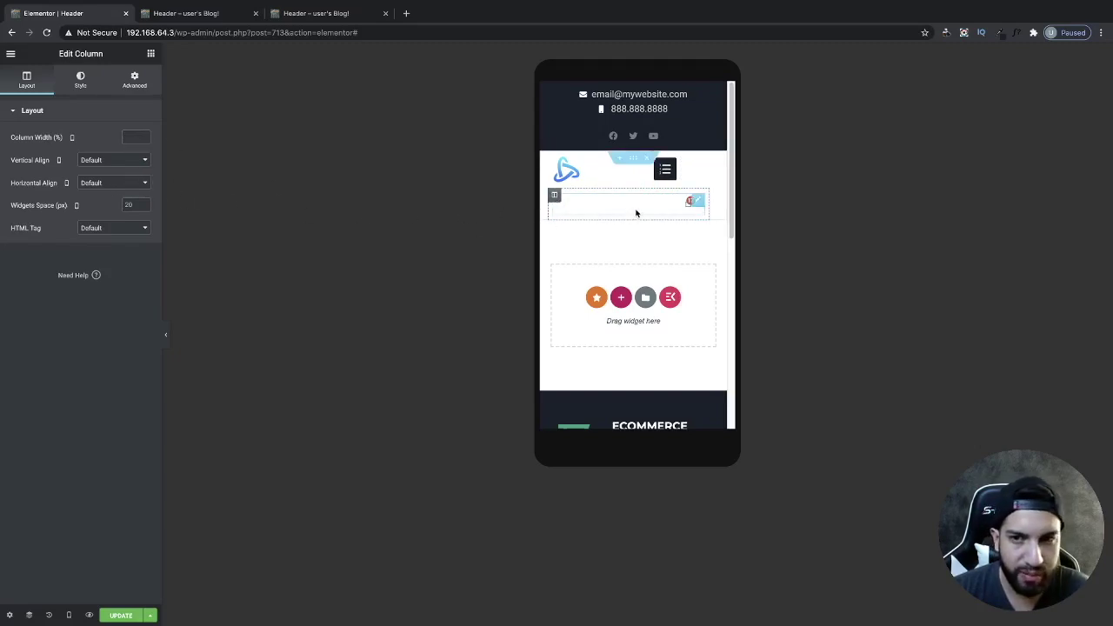
type("3")
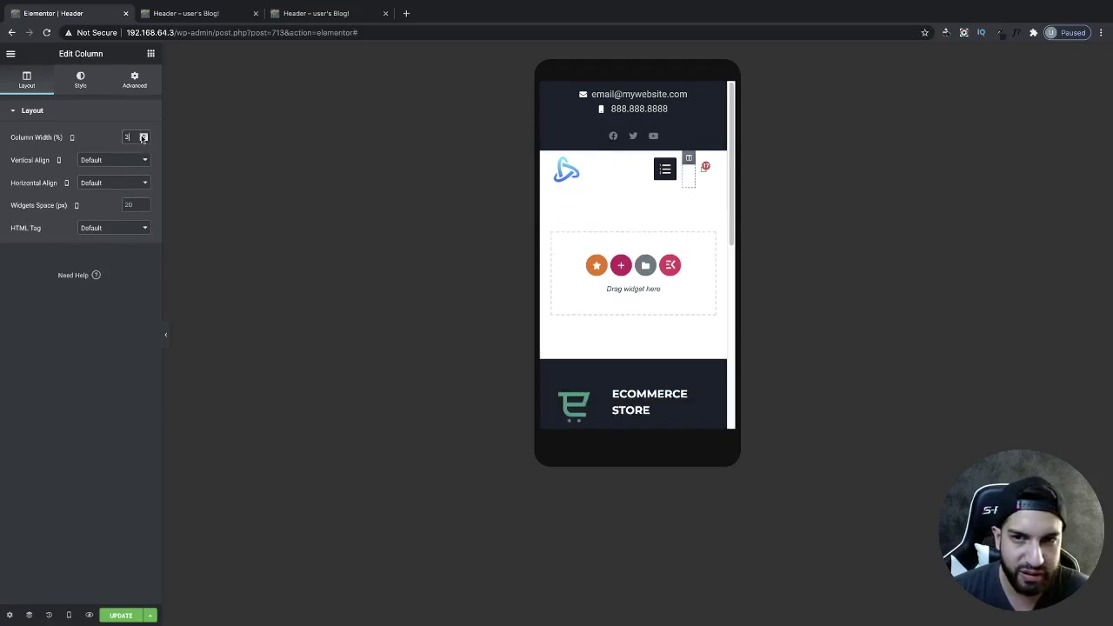
left_click(143, 135)
left_click(144, 135)
left_click(143, 134)
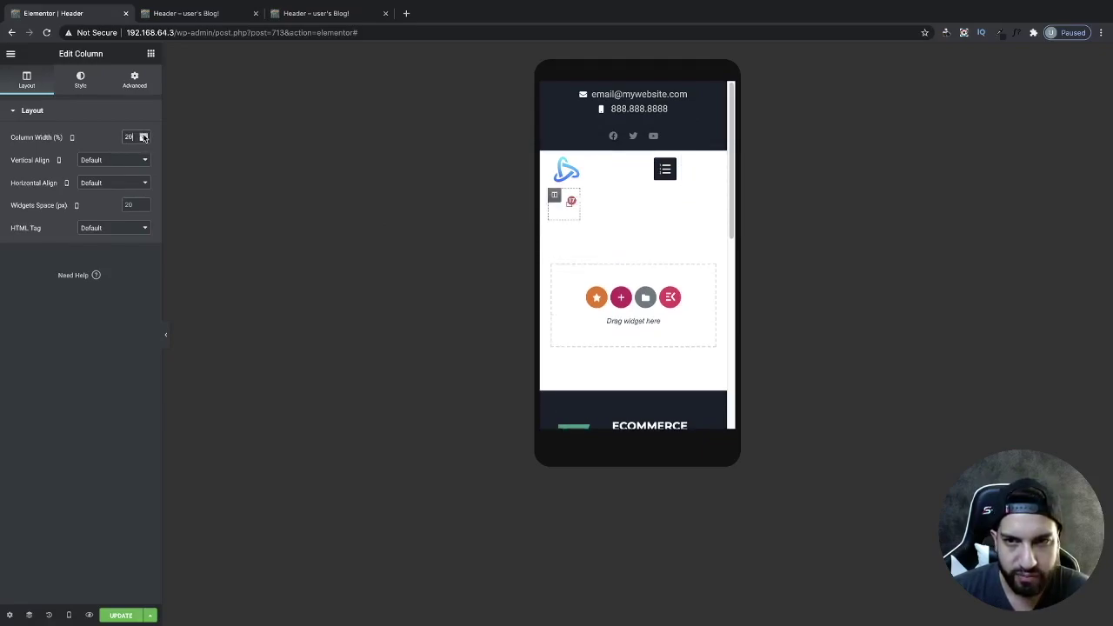
left_click(144, 140)
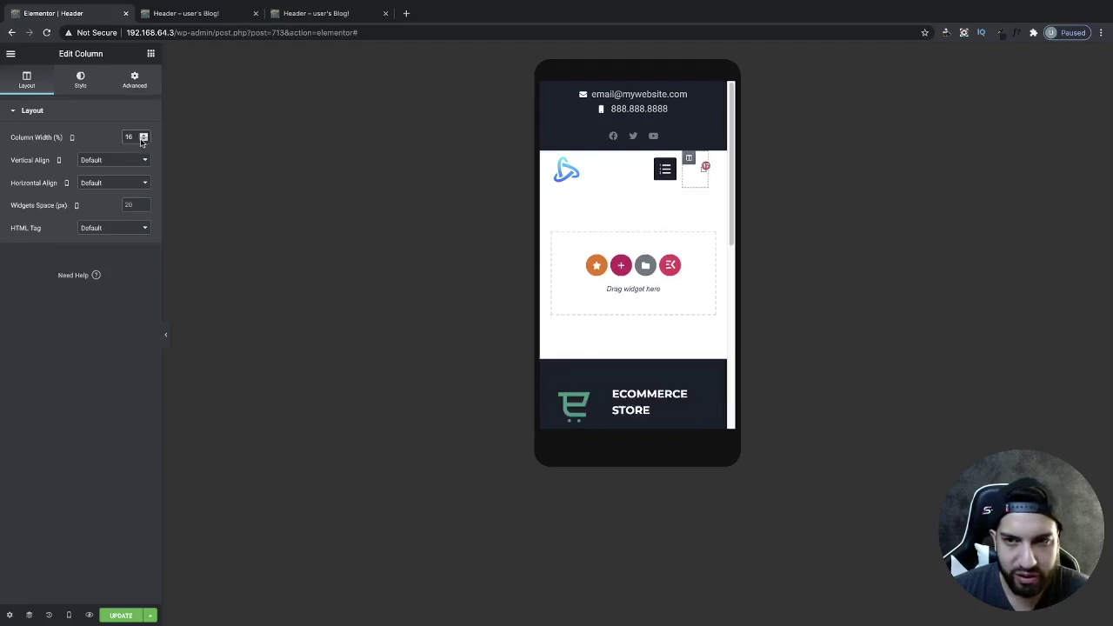
left_click(144, 135)
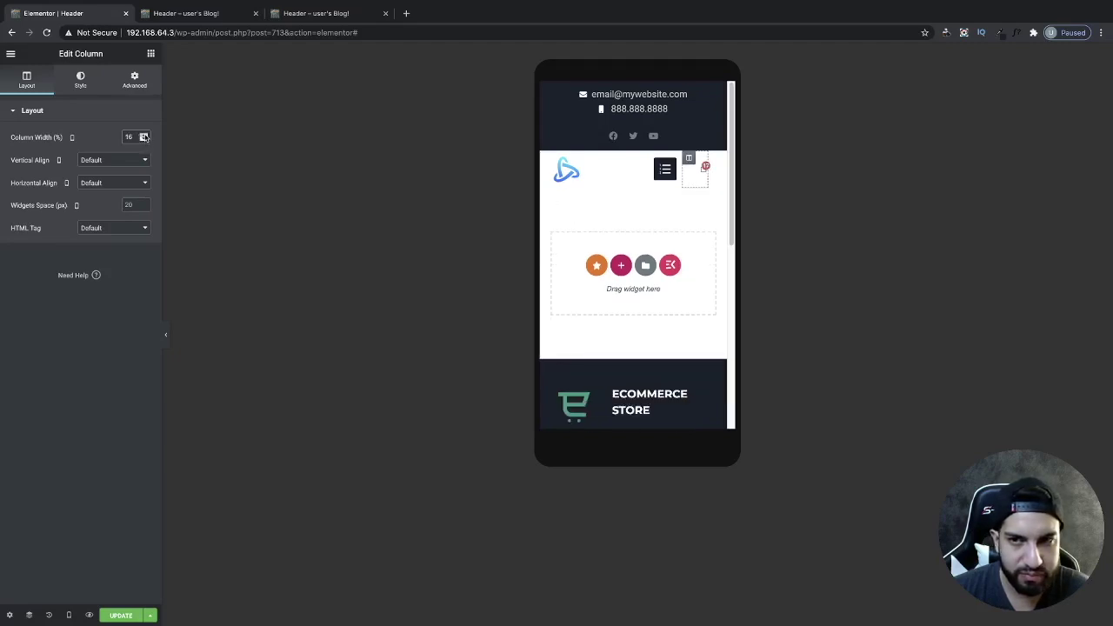
left_click(143, 135)
left_click(143, 140)
left_click(143, 140)
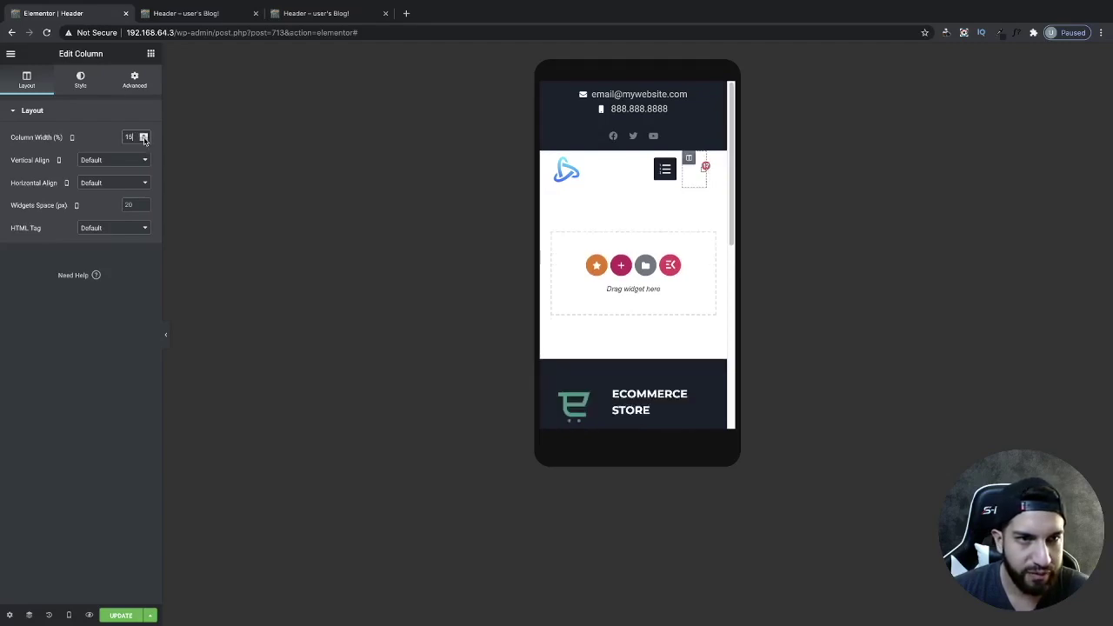
Step: Set the mobile width of the menu column to 62% and update the header template
left_click(592, 159)
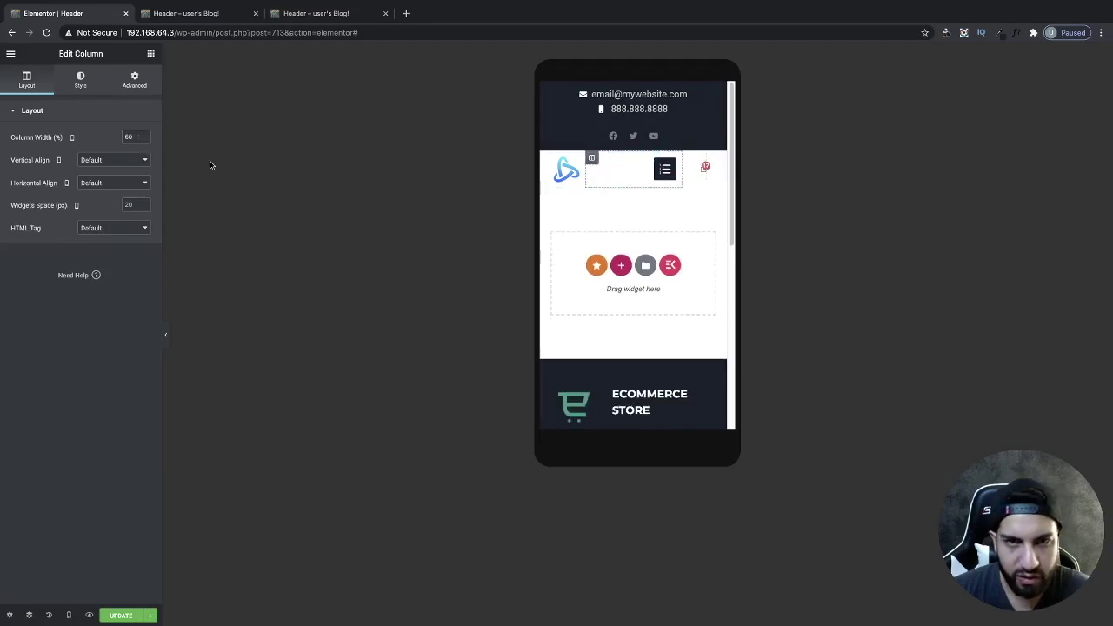
left_click(143, 134)
left_click(143, 135)
left_click(144, 135)
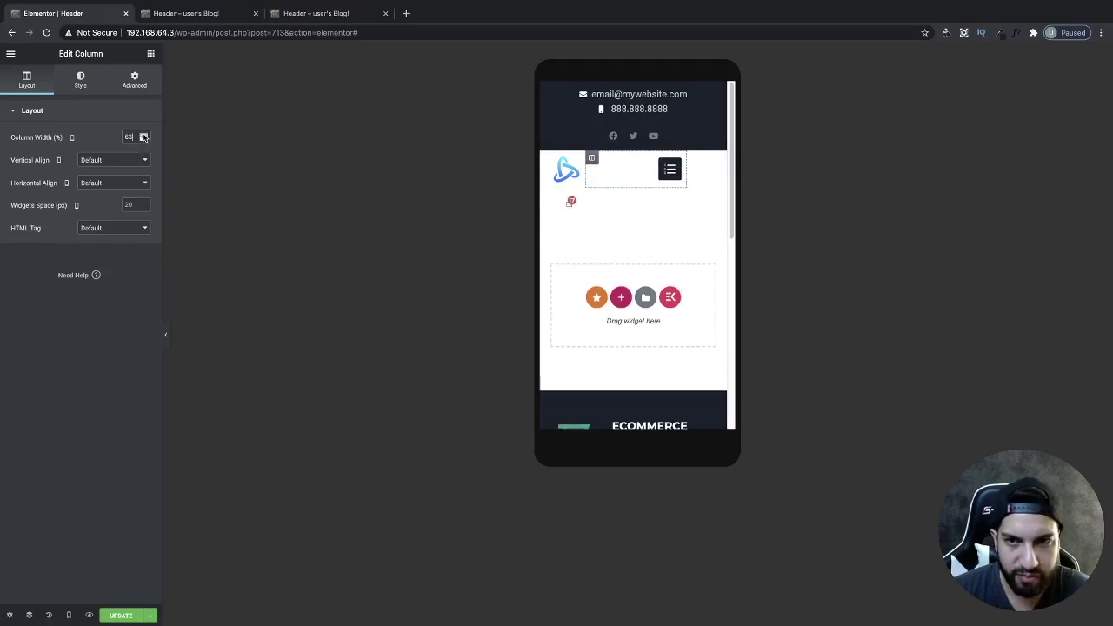
left_click(144, 139)
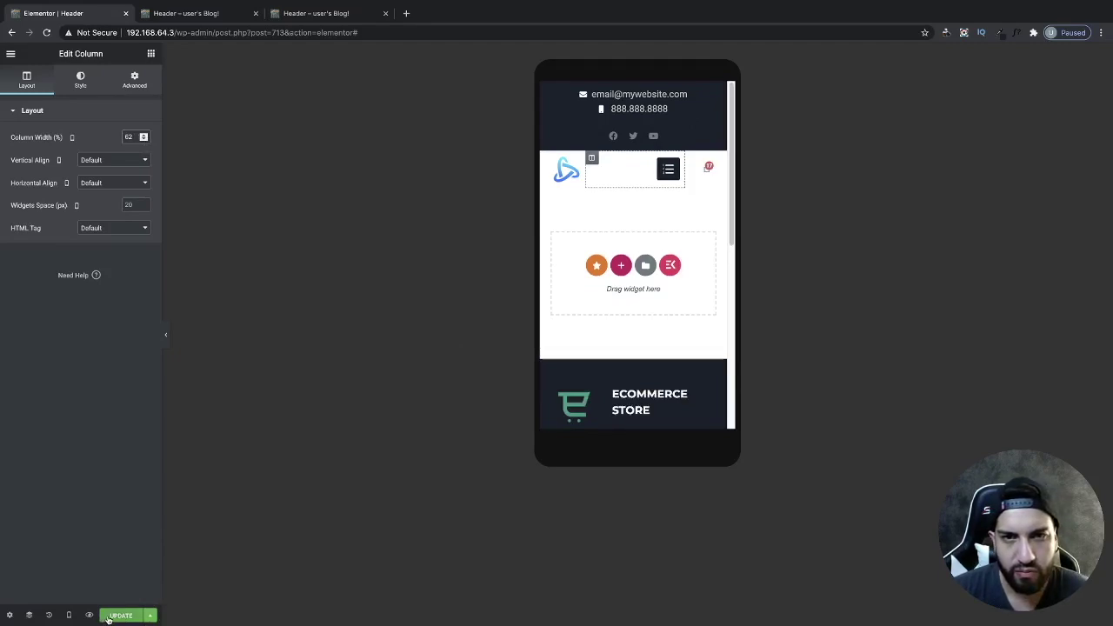
left_click(109, 618)
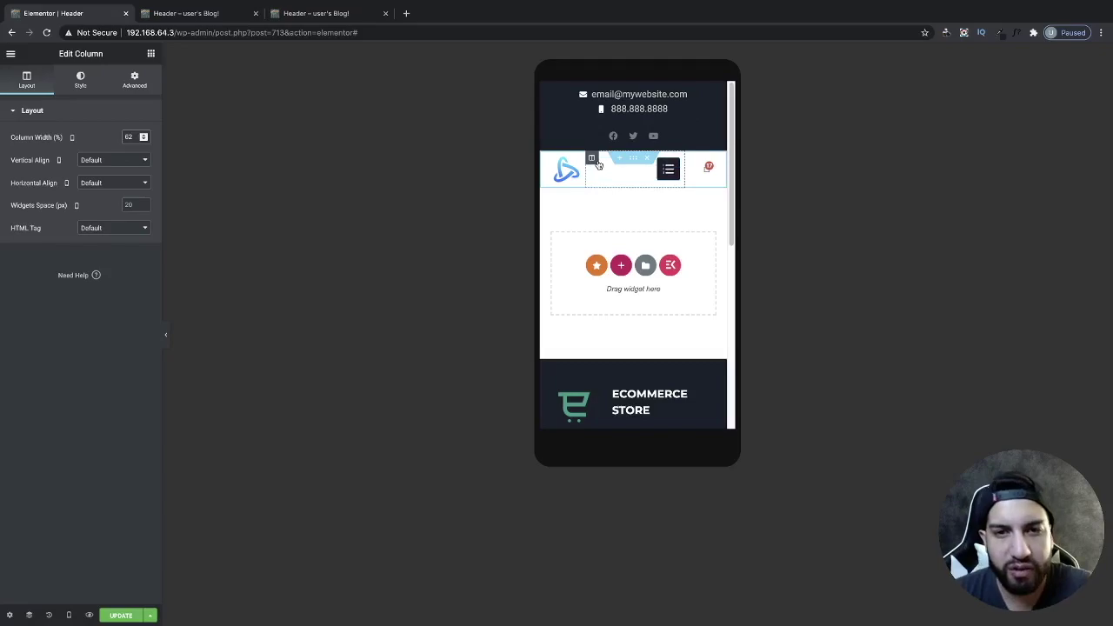
Step: Set the menu column's mobile padding and margin to 0 on all four sides, with the margin sides unlinked
left_click(132, 86)
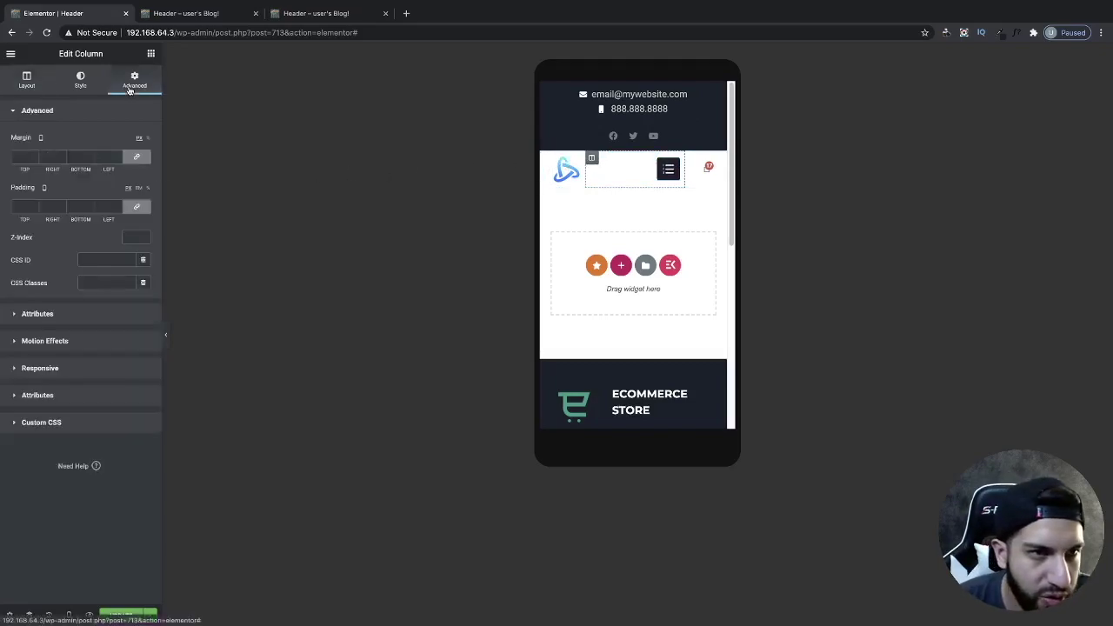
left_click(132, 210)
left_click(137, 209)
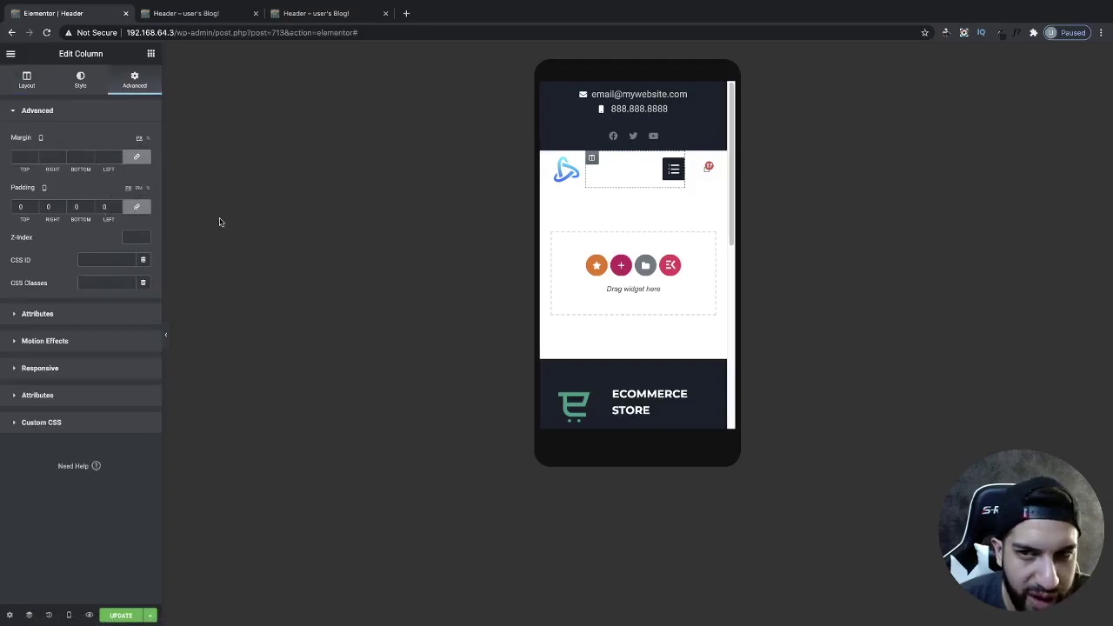
left_click(137, 159)
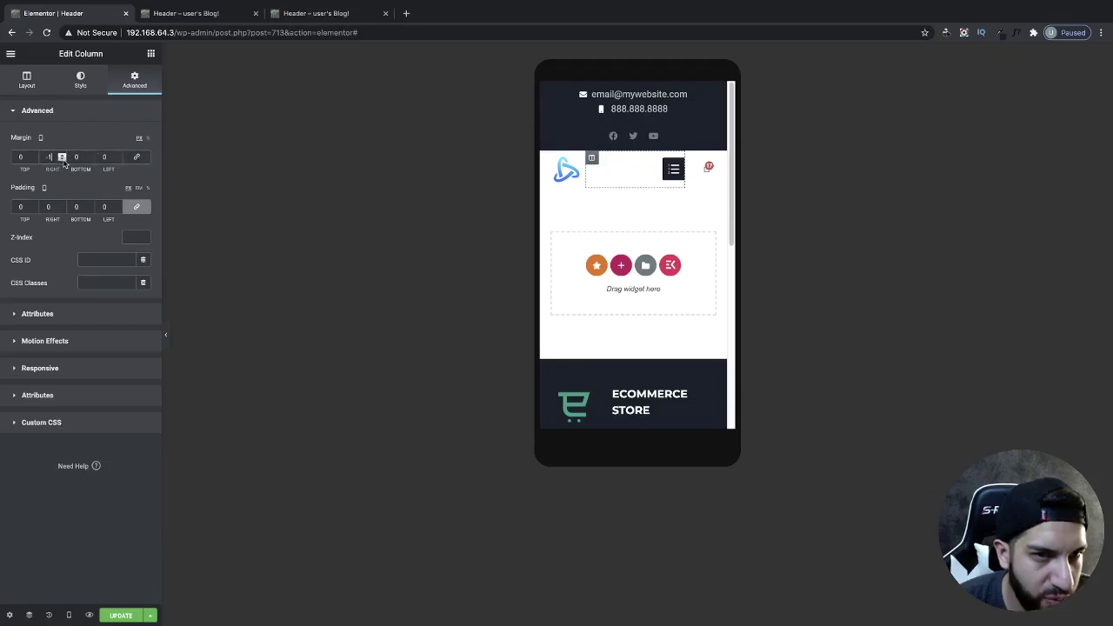
left_click_drag(64, 163, 34, 157)
type("0")
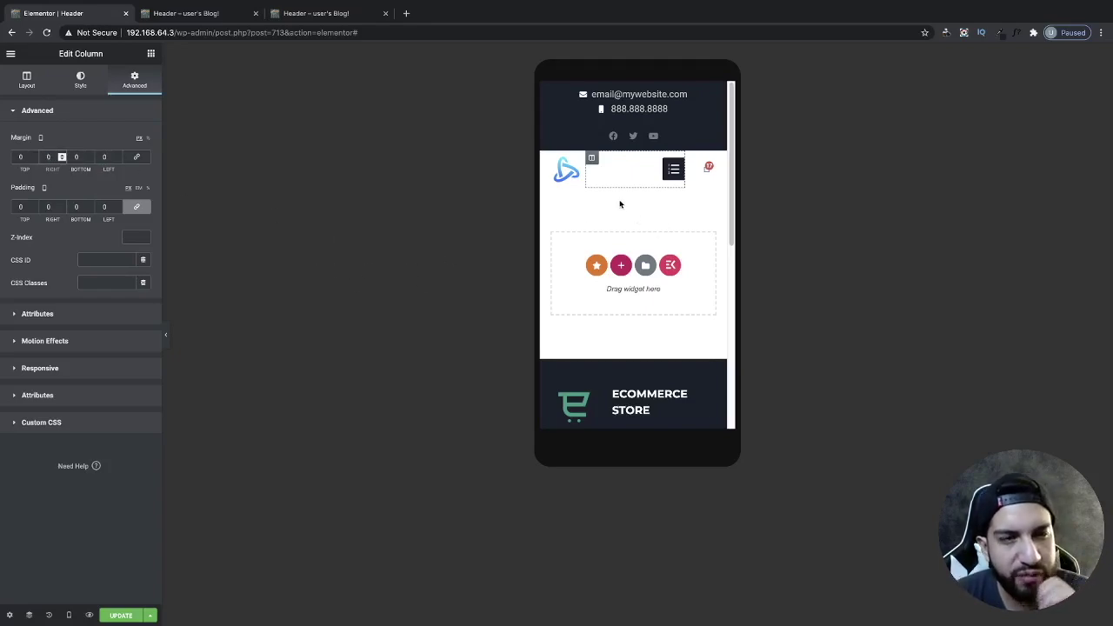
Step: Set the nav menu widget's mobile right margin to -18 px with the sides unlinked, and preview the mobile header
left_click(677, 168)
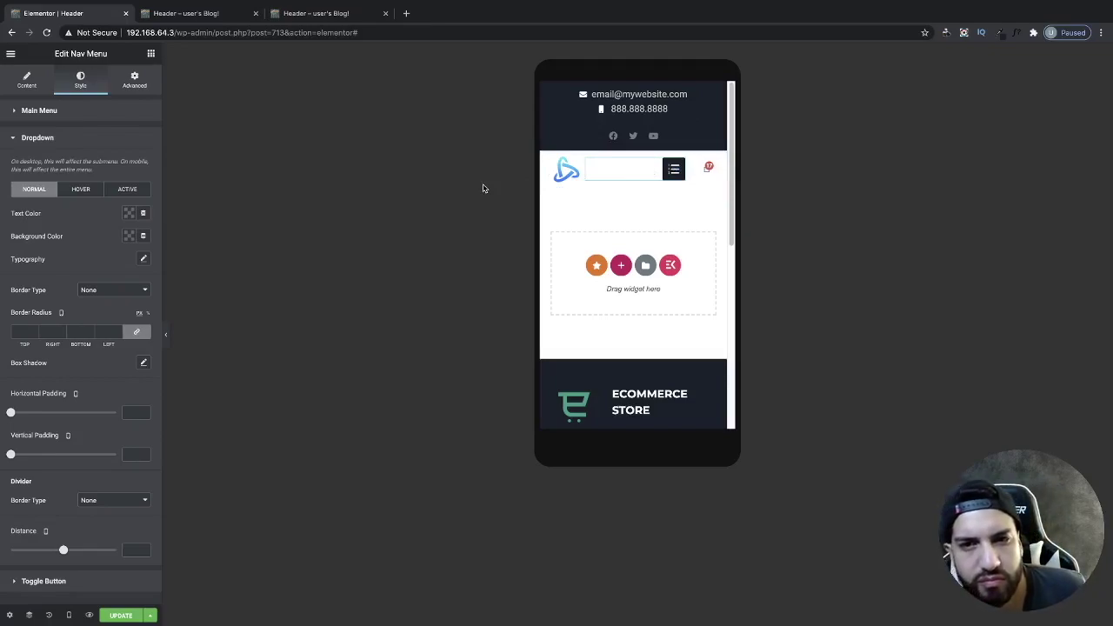
left_click(135, 80)
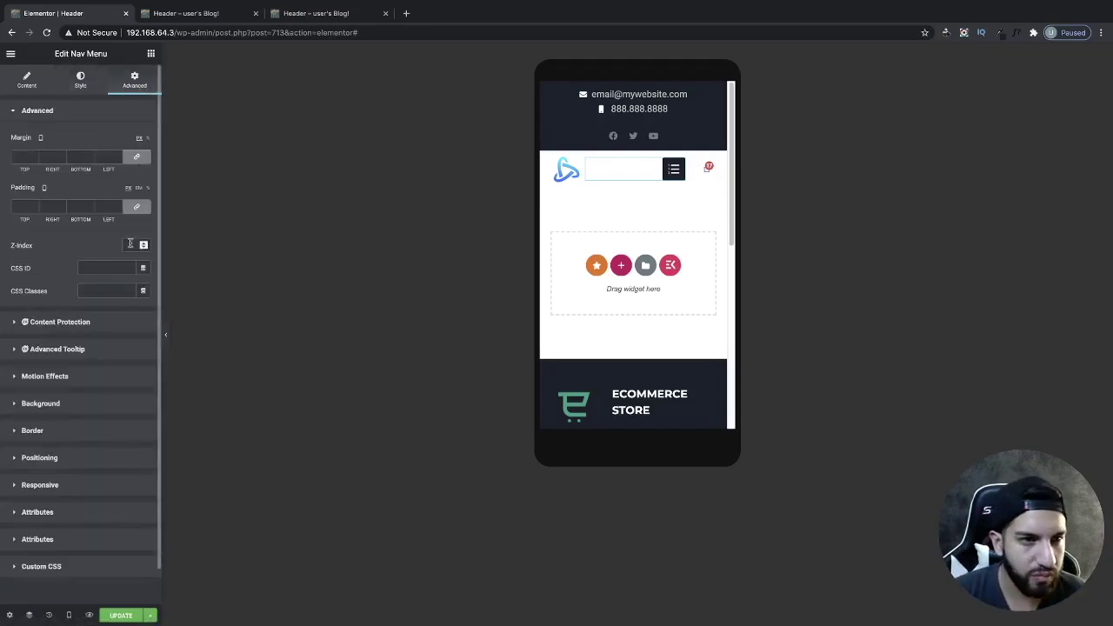
left_click(131, 157)
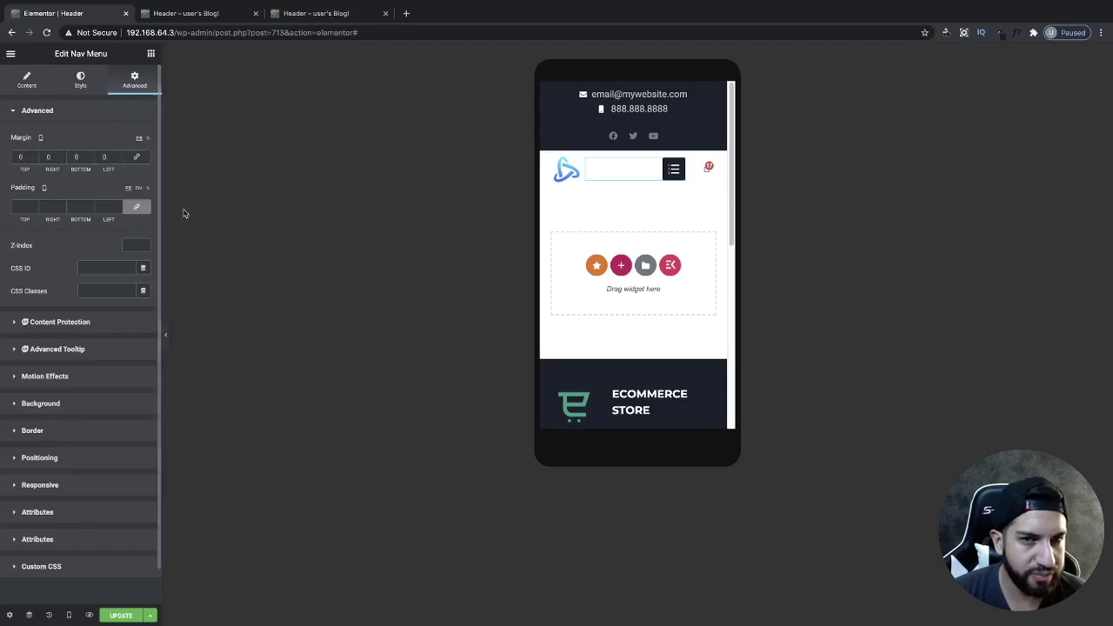
left_click(61, 159)
left_click(62, 159)
left_click(62, 159)
left_click(61, 159)
left_click(62, 159)
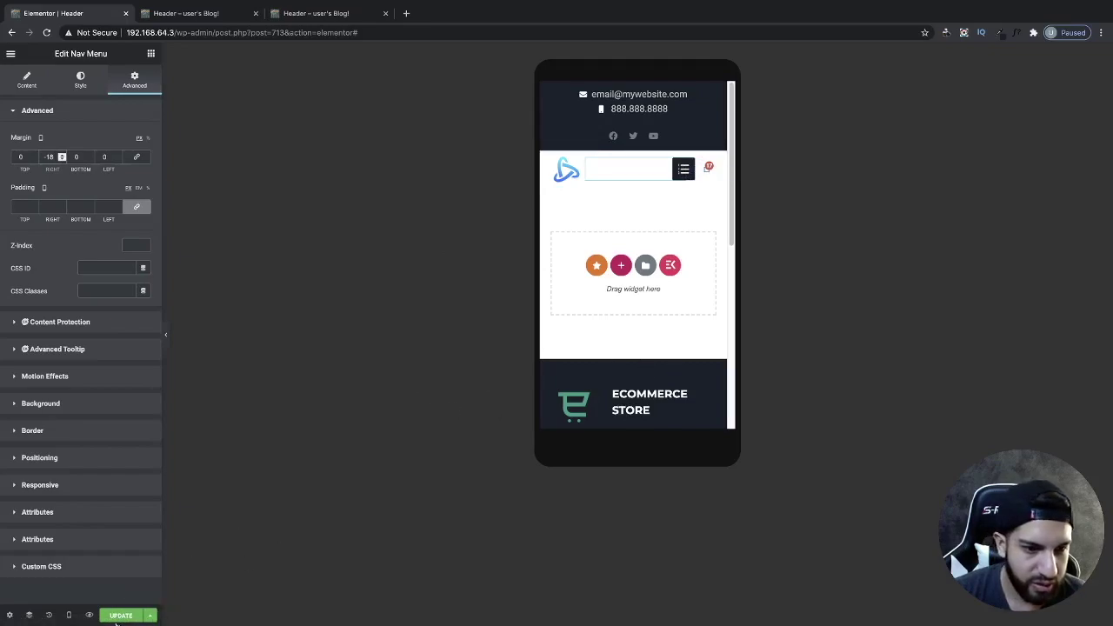
left_click(165, 335)
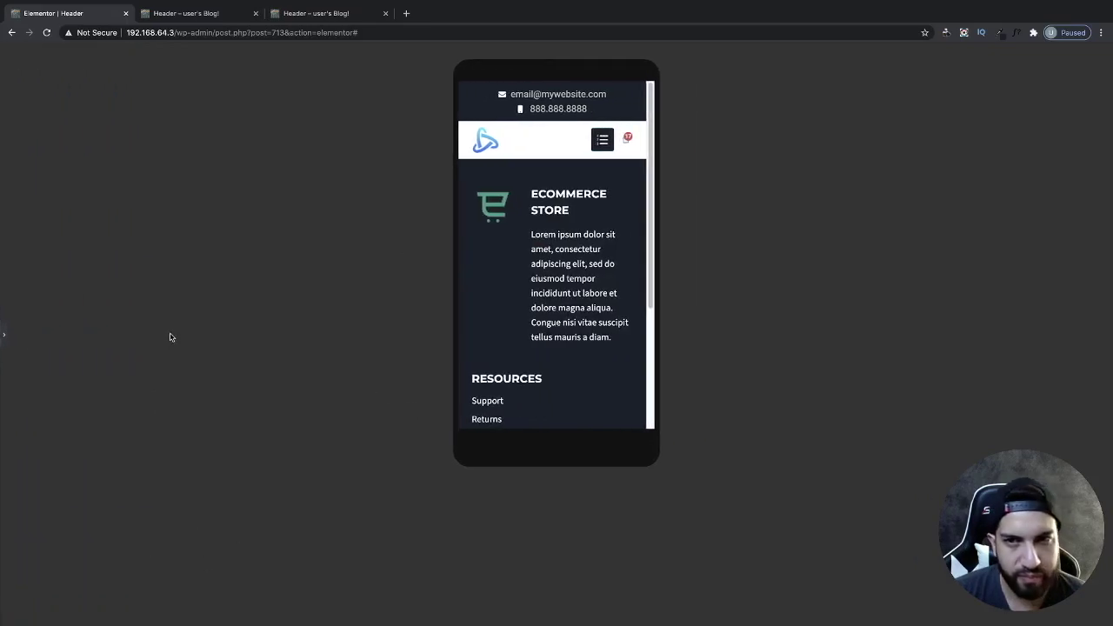
left_click(3, 337)
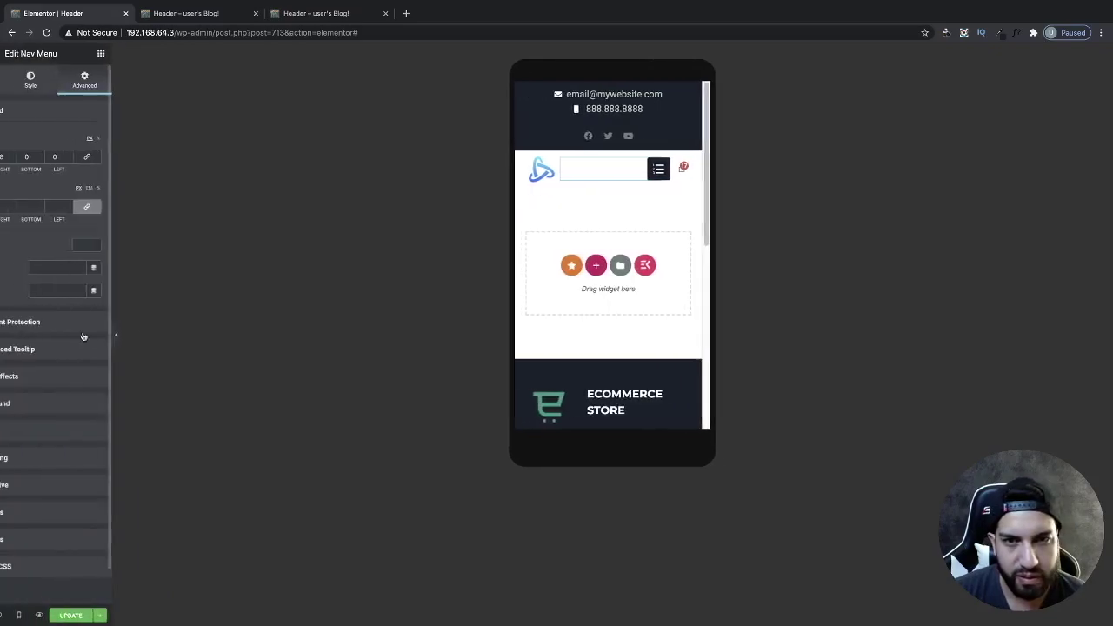
Step: Set the mobile vertical alignment of the menu column and the cart column to Middle
left_click(592, 159)
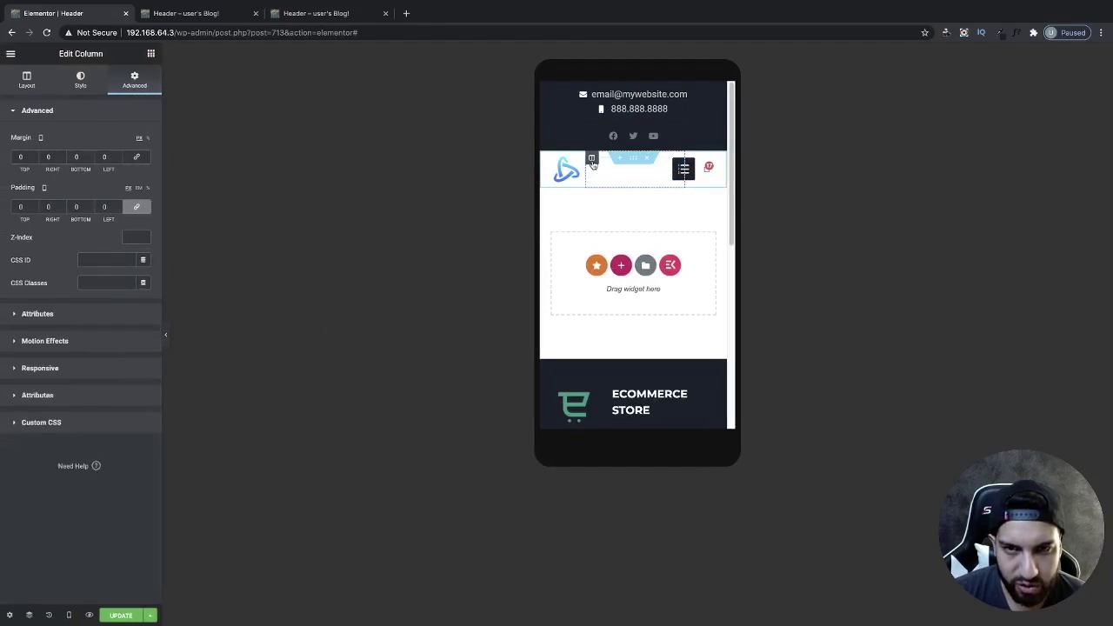
left_click(26, 79)
left_click(108, 161)
left_click(110, 178)
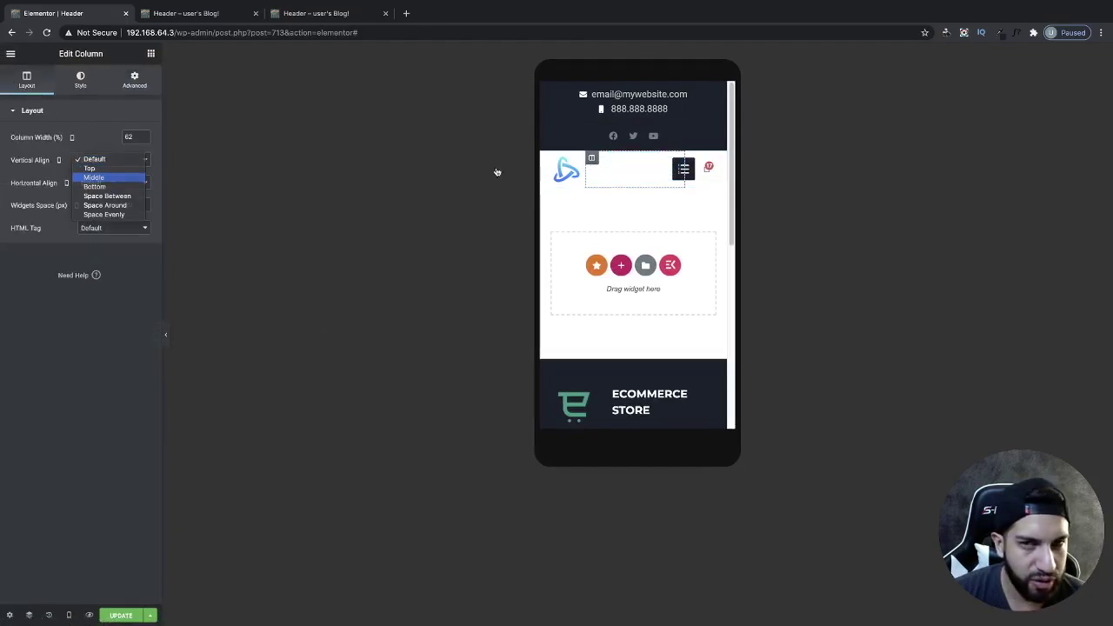
left_click(692, 159)
left_click(108, 160)
left_click(101, 174)
Step: Save the header template with the display condition set to include the Entire Site
left_click(124, 615)
left_click(557, 369)
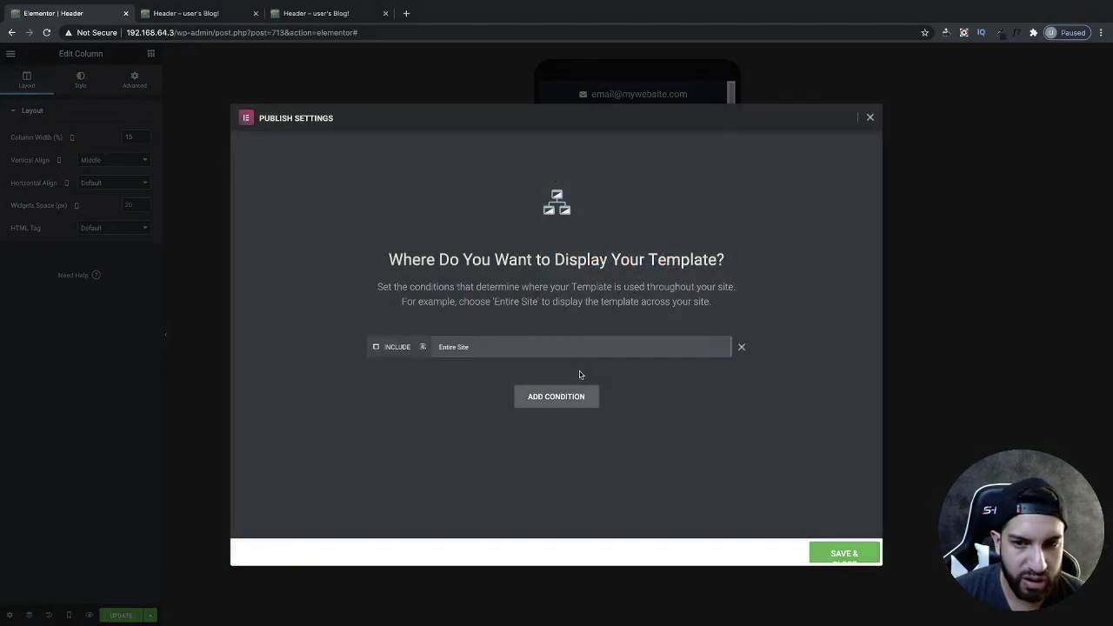
left_click(825, 551)
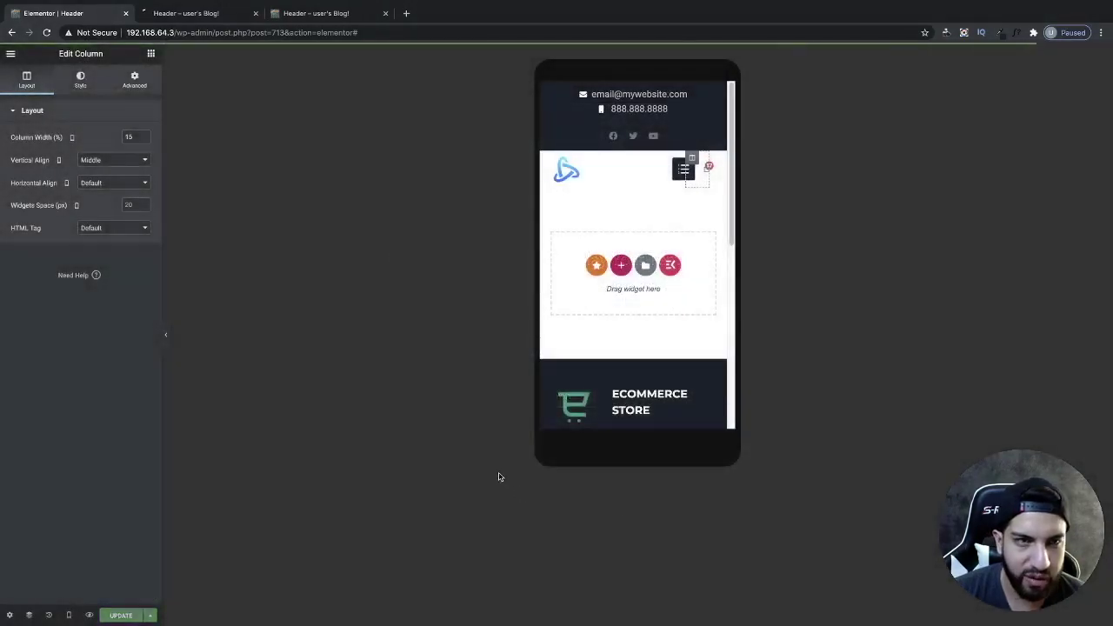
Step: Open the live site's Home page from the header preview and inspect it in the browser's responsive device view
left_click(199, 13)
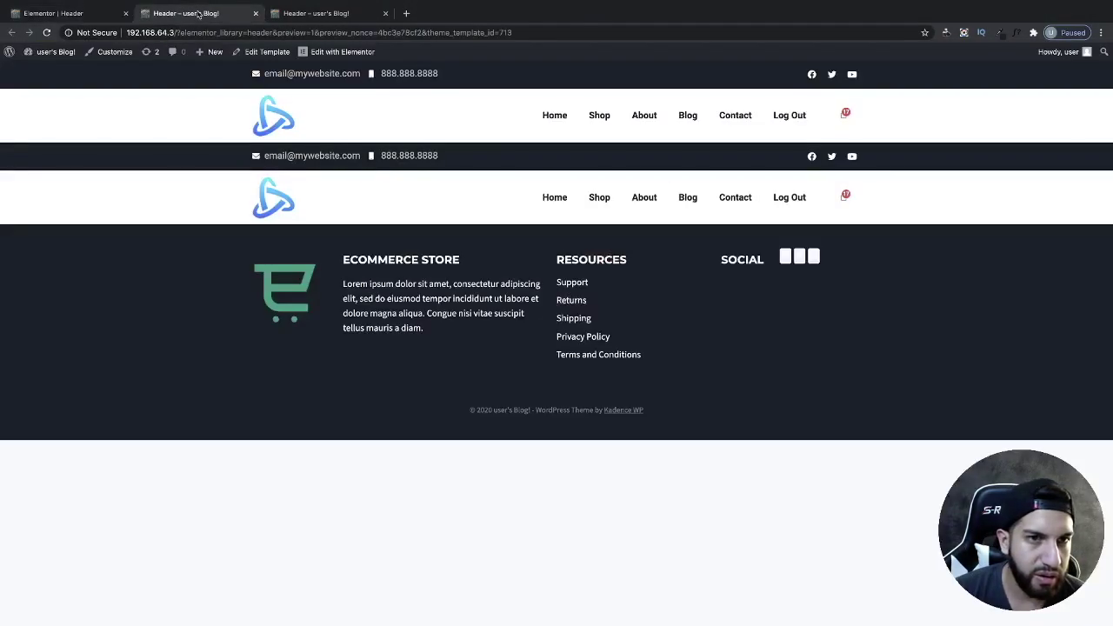
left_click(555, 117)
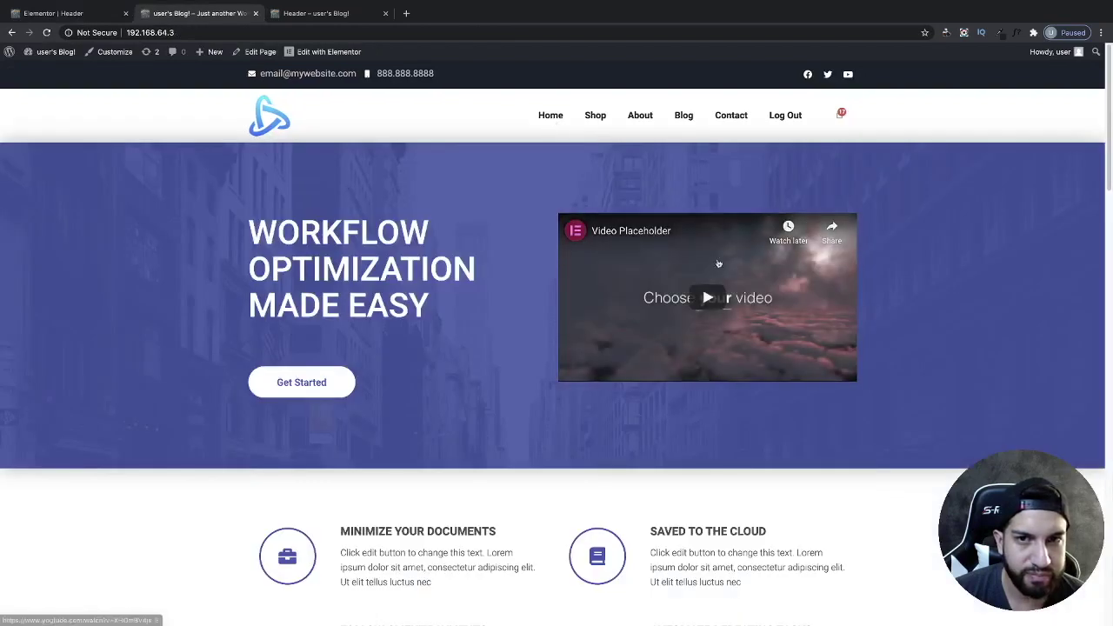
right_click(933, 210)
left_click(957, 310)
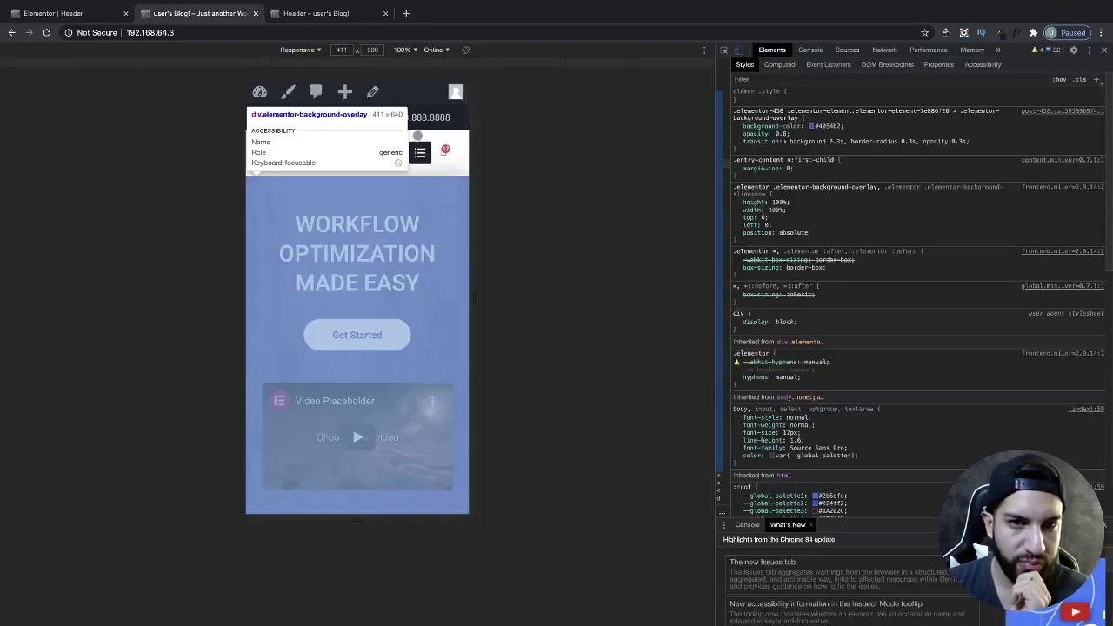
Step: Test opening and closing the mobile menu at 411 px width, and widen the responsive preview to 1275 px
left_click(419, 153)
left_click(420, 153)
left_click(419, 153)
left_click(420, 153)
left_click(419, 153)
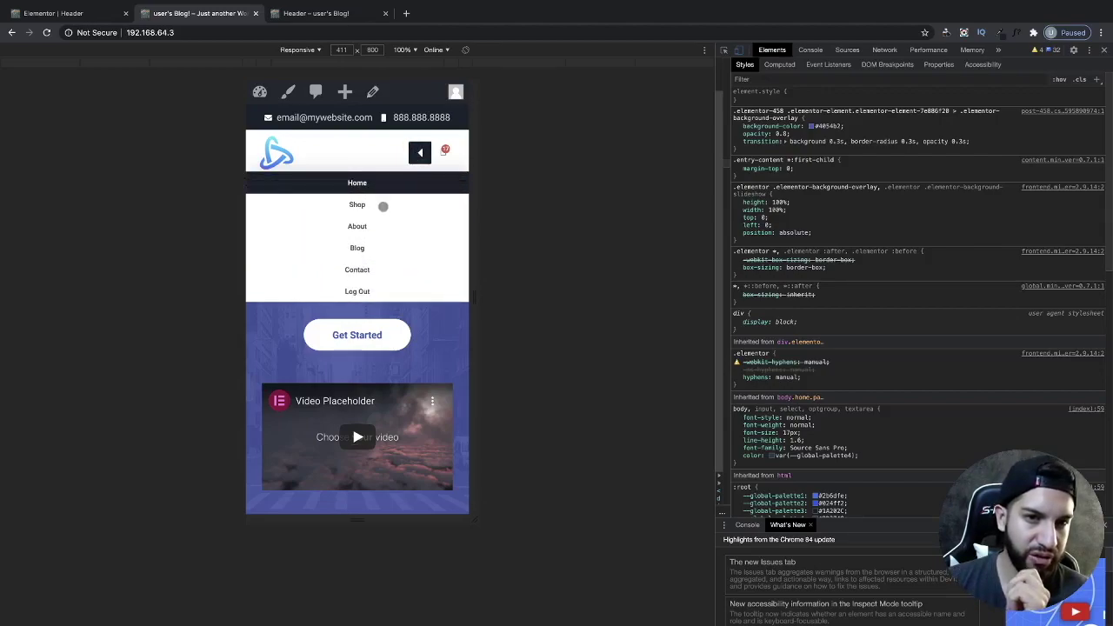
left_click(417, 154)
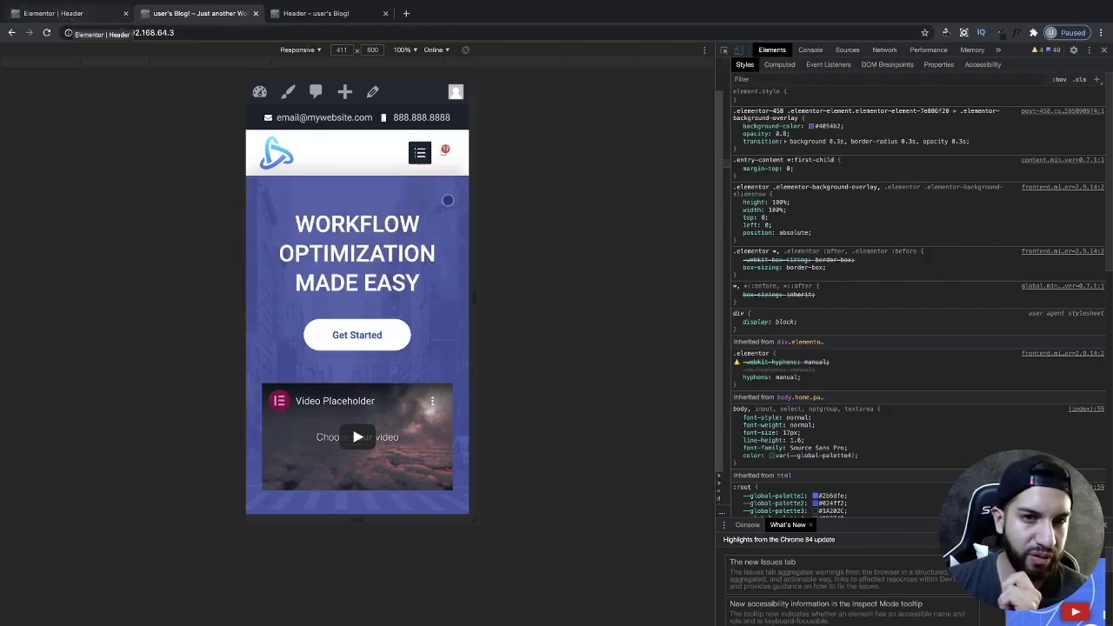
left_click(425, 156)
left_click(427, 158)
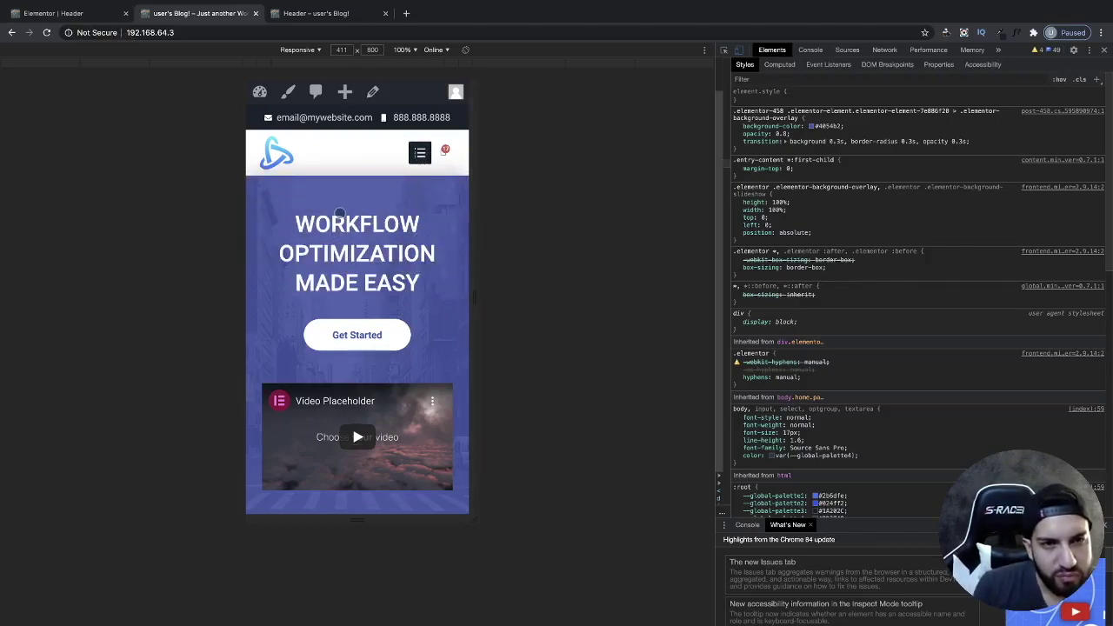
left_click_drag(476, 270, 732, 311)
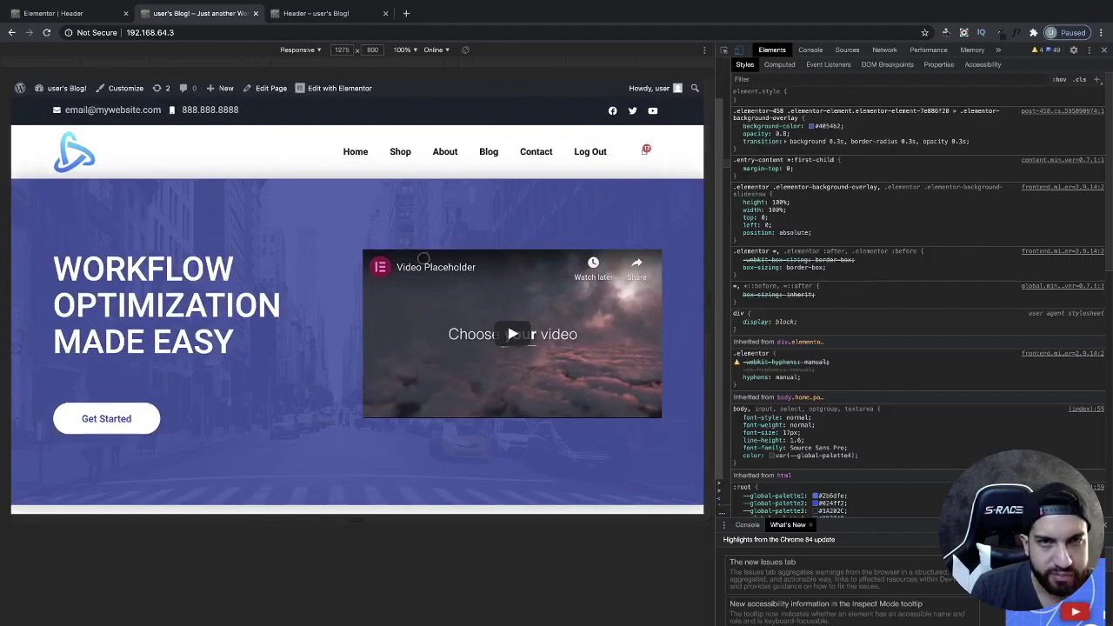
Step: Open Elementor's Style settings in the WordPress dashboard and examine the tablet and mobile breakpoint values
left_click(81, 14)
left_click(209, 14)
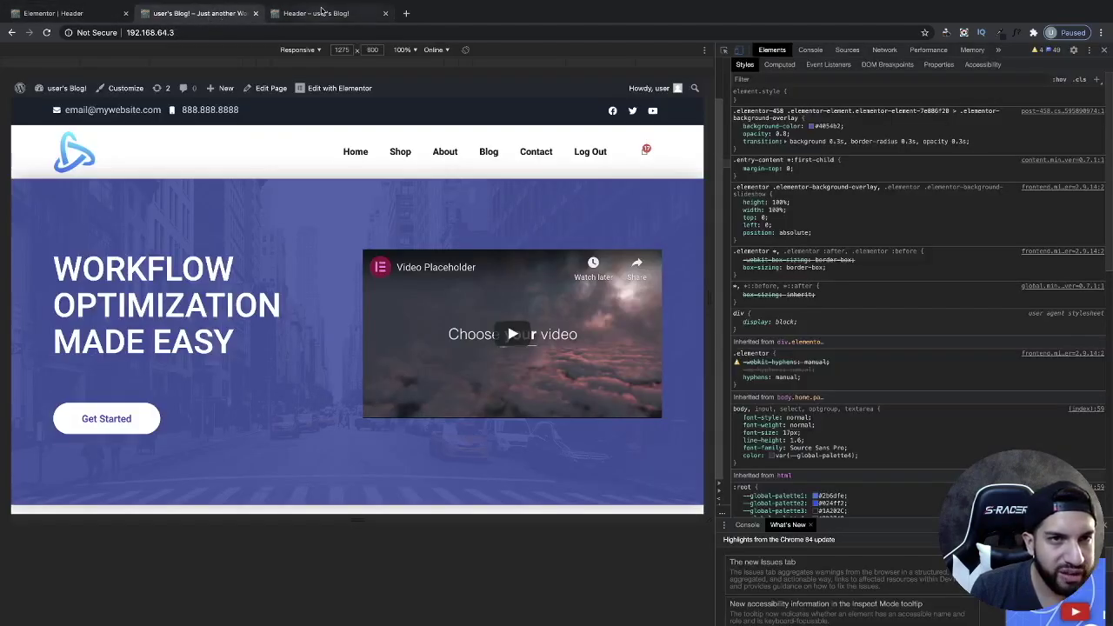
left_click(325, 15)
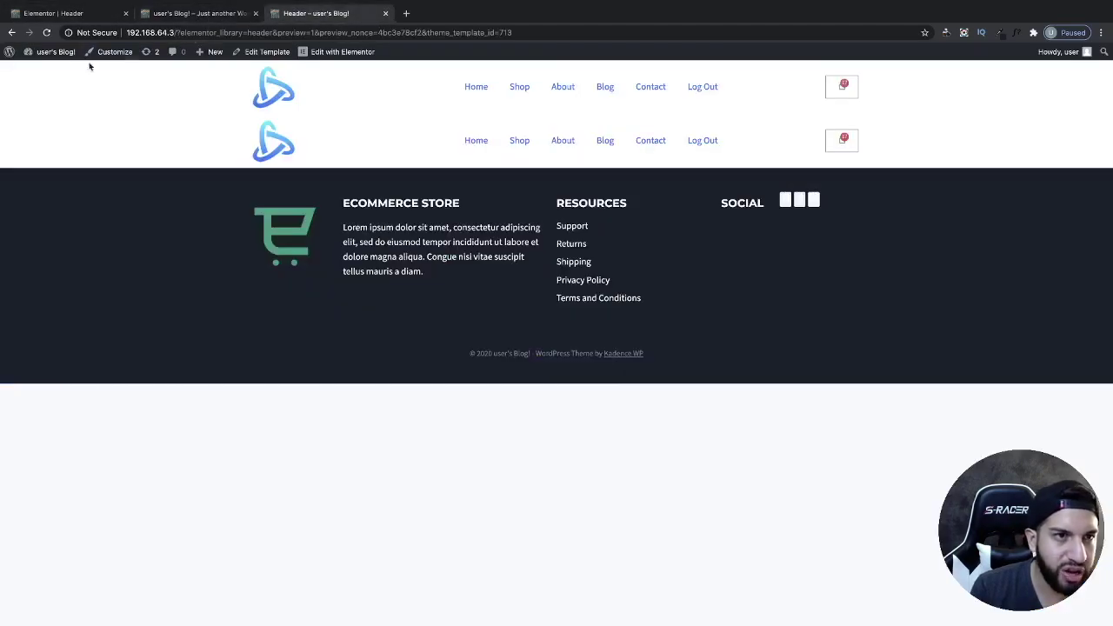
left_click(46, 74)
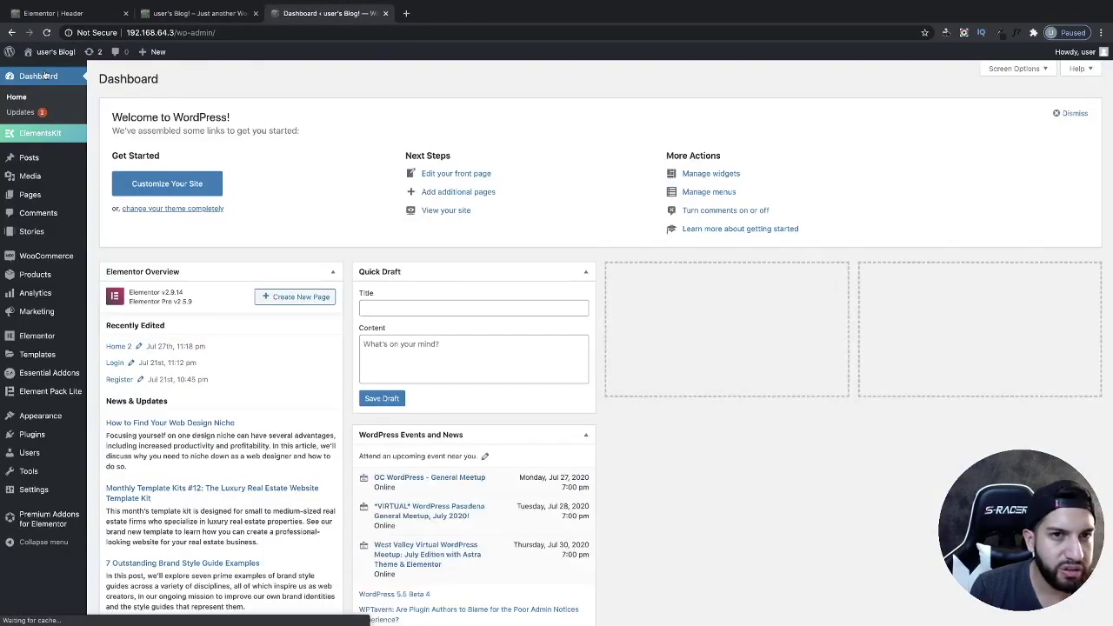
mouse_move(35, 339)
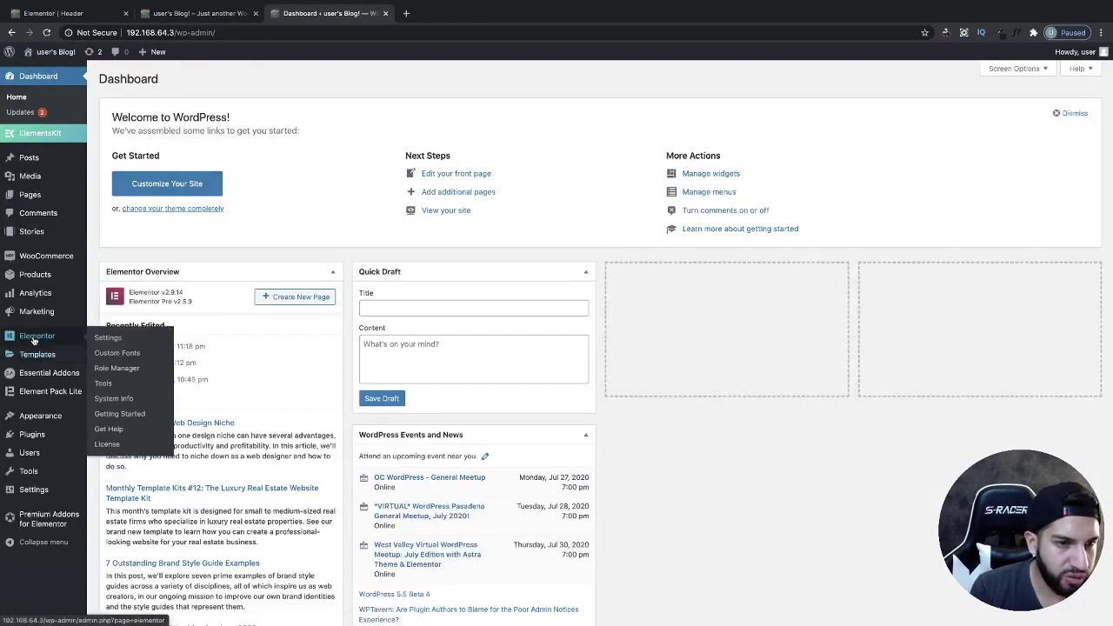
left_click(100, 339)
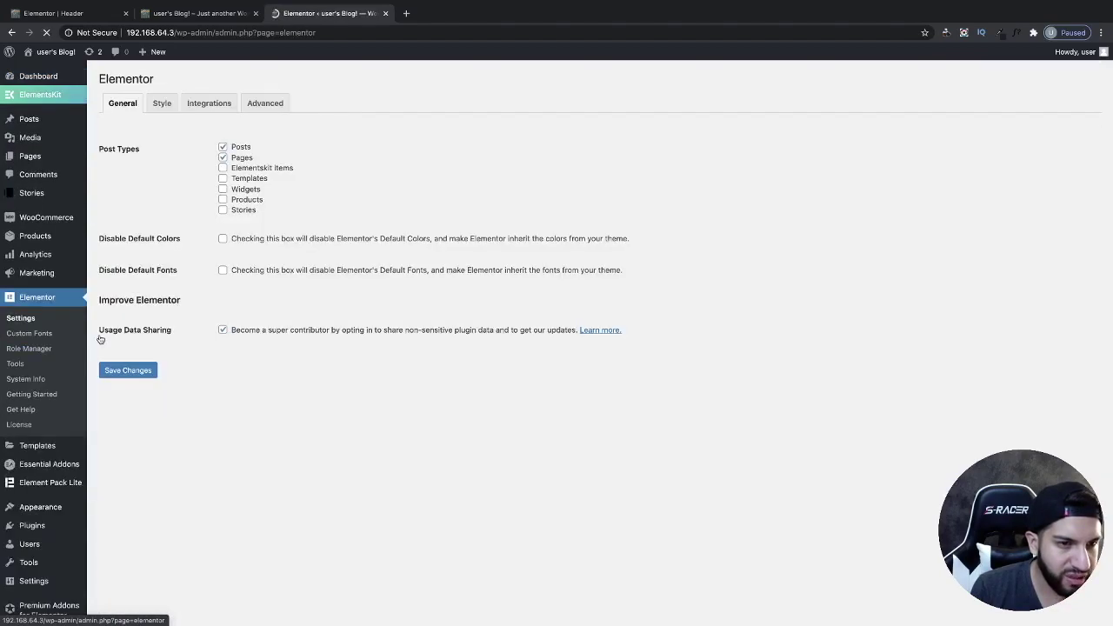
left_click(158, 111)
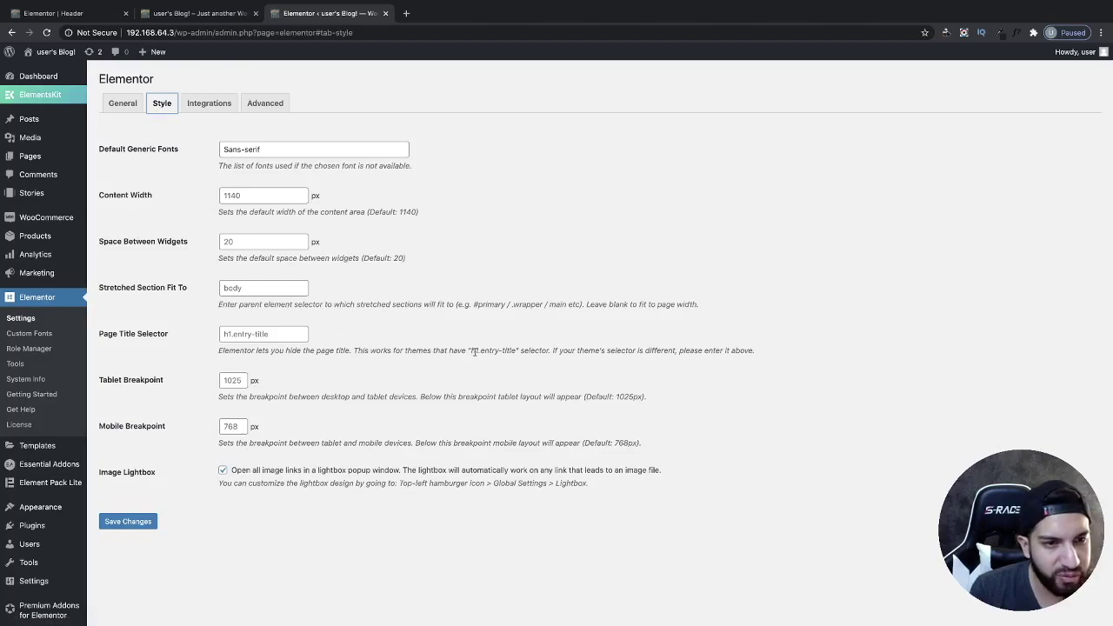
scroll(305, 348, "down", 1)
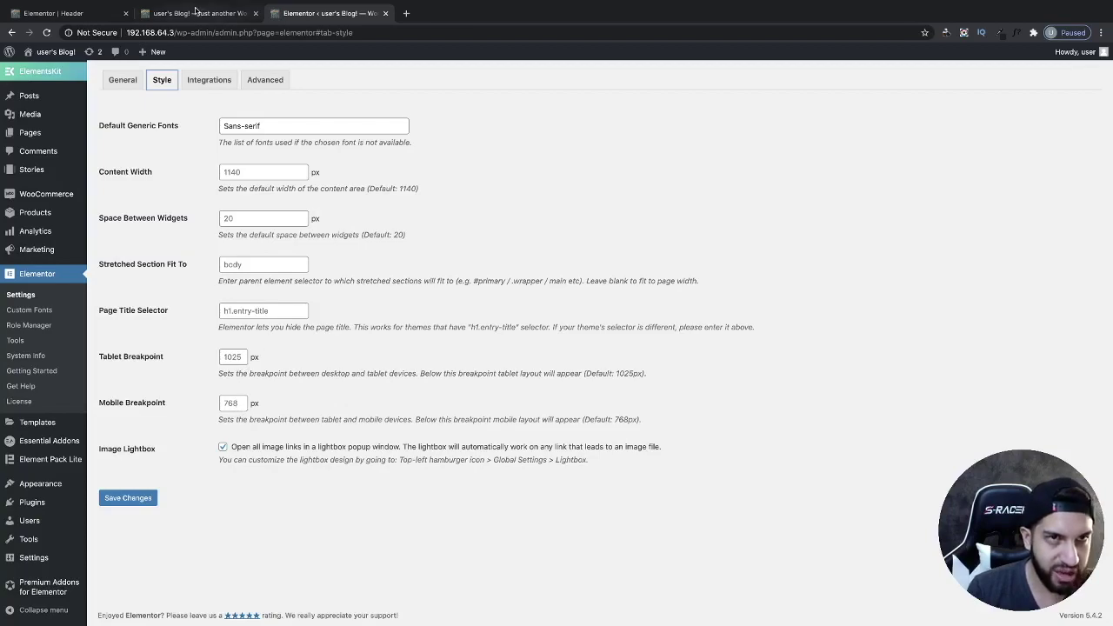
Step: Return to the Home page and check the header at responsive preview widths of about 1065 px and 1161 px
left_click(198, 13)
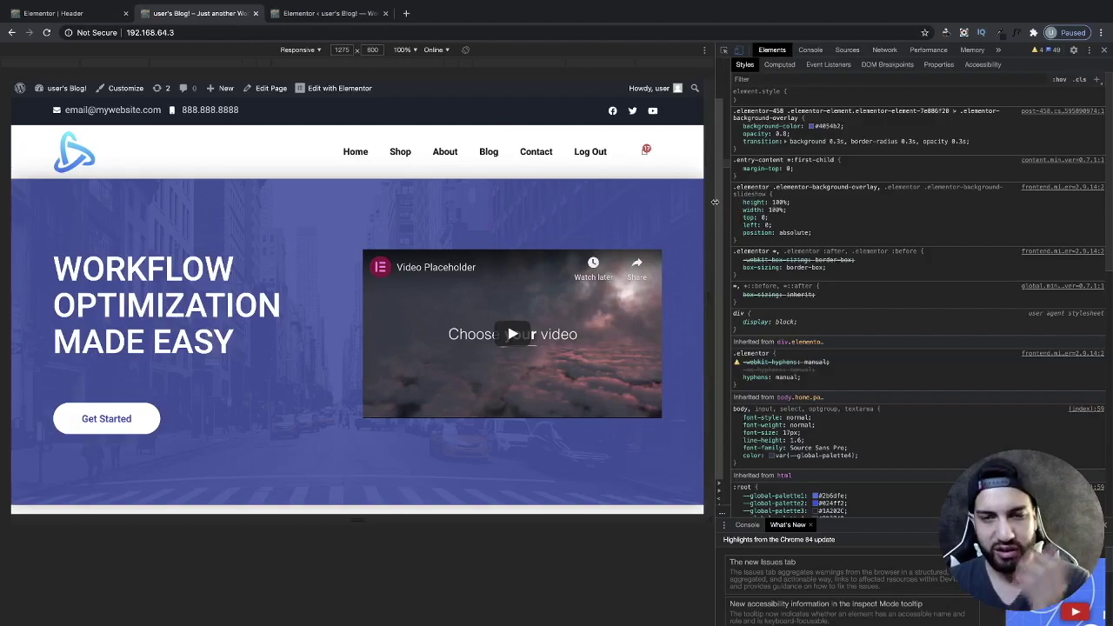
left_click_drag(711, 202, 659, 202)
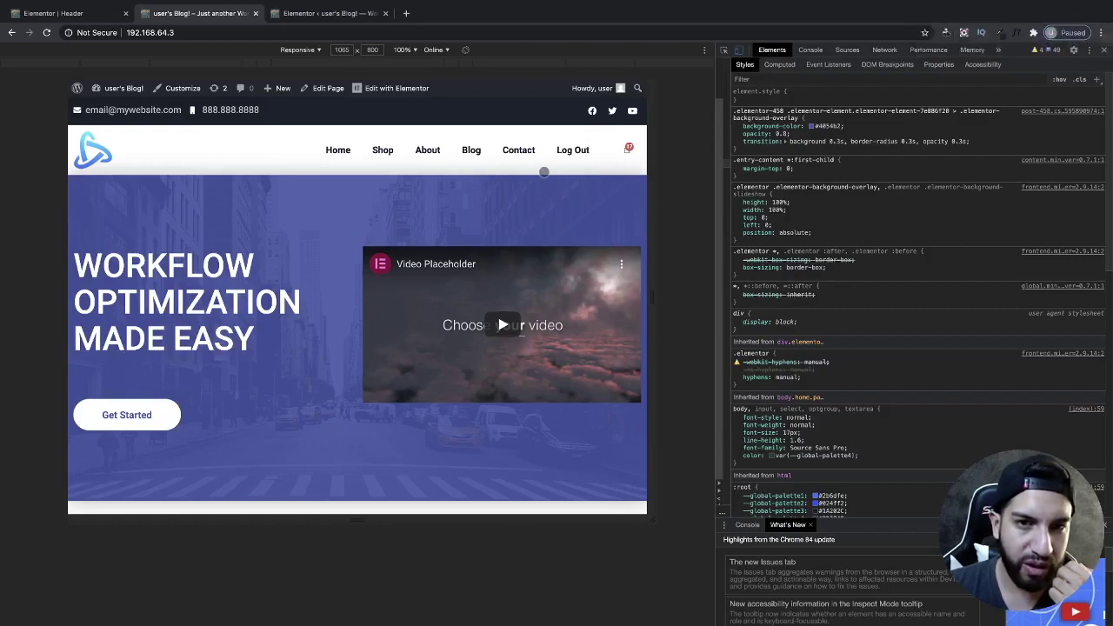
left_click_drag(656, 185, 684, 200)
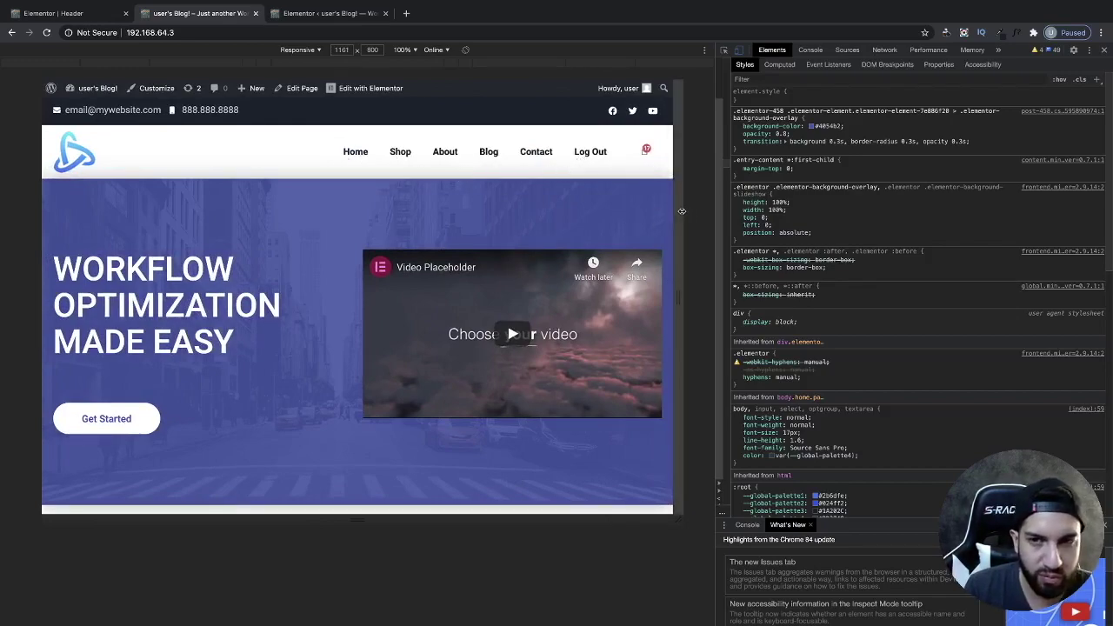
Step: Widen the Home page's responsive preview to 1181 px and select that width value
left_click_drag(681, 210, 683, 209)
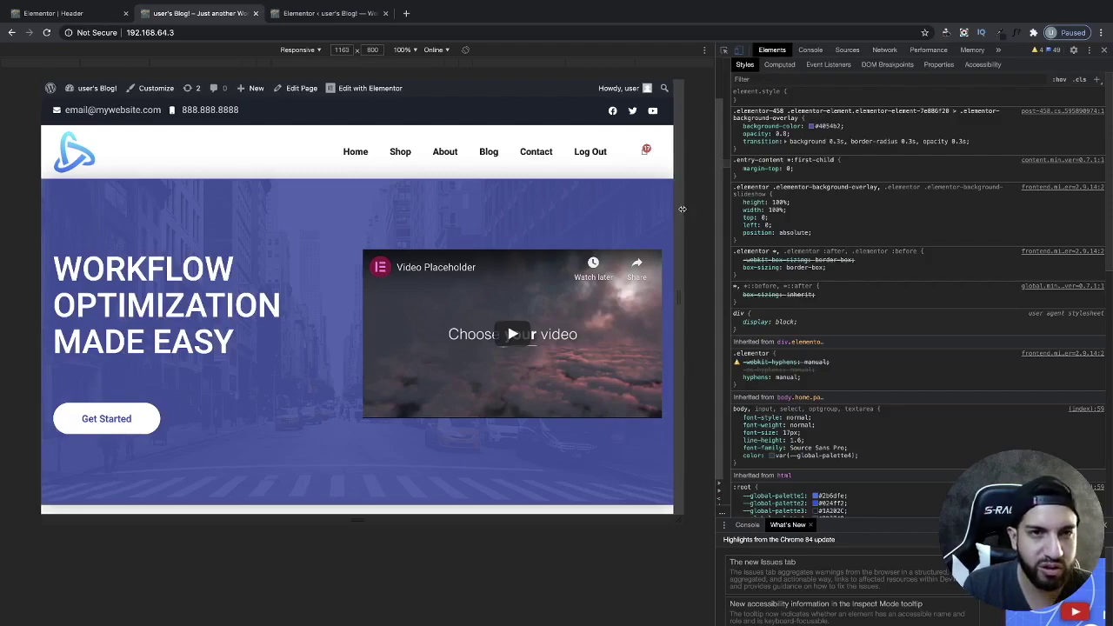
mouse_move(683, 209)
left_mouse_down()
mouse_move(702, 209)
mouse_move(676, 209)
mouse_move(686, 211)
left_mouse_up()
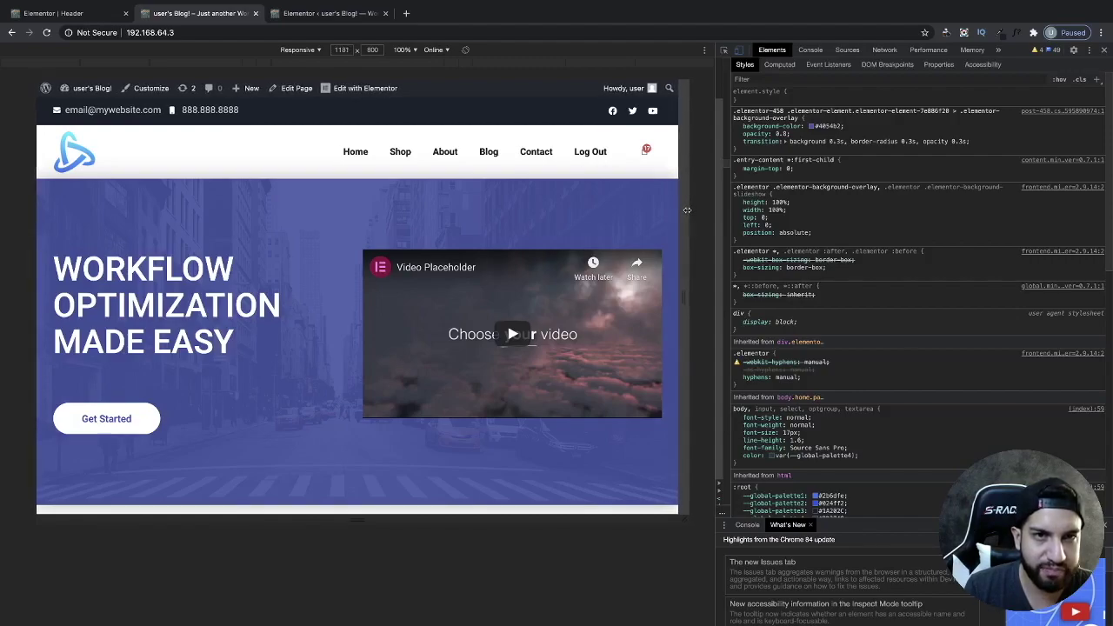
double_click(346, 51)
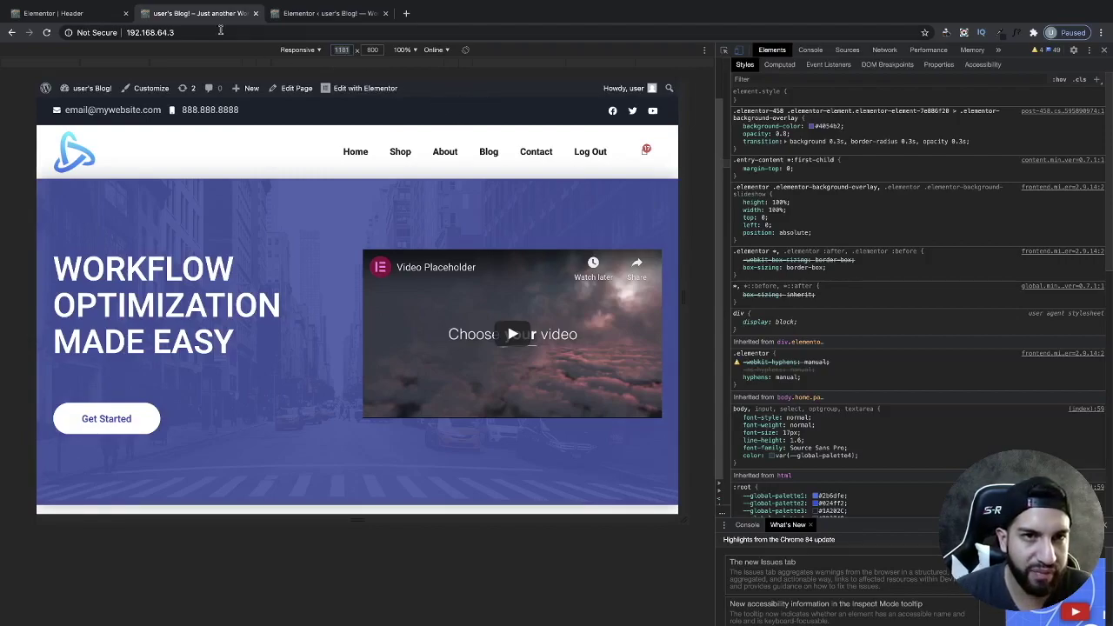
Step: Set the tablet breakpoint to 1181 px in Elementor's Style settings and save the changes
left_click(99, 10)
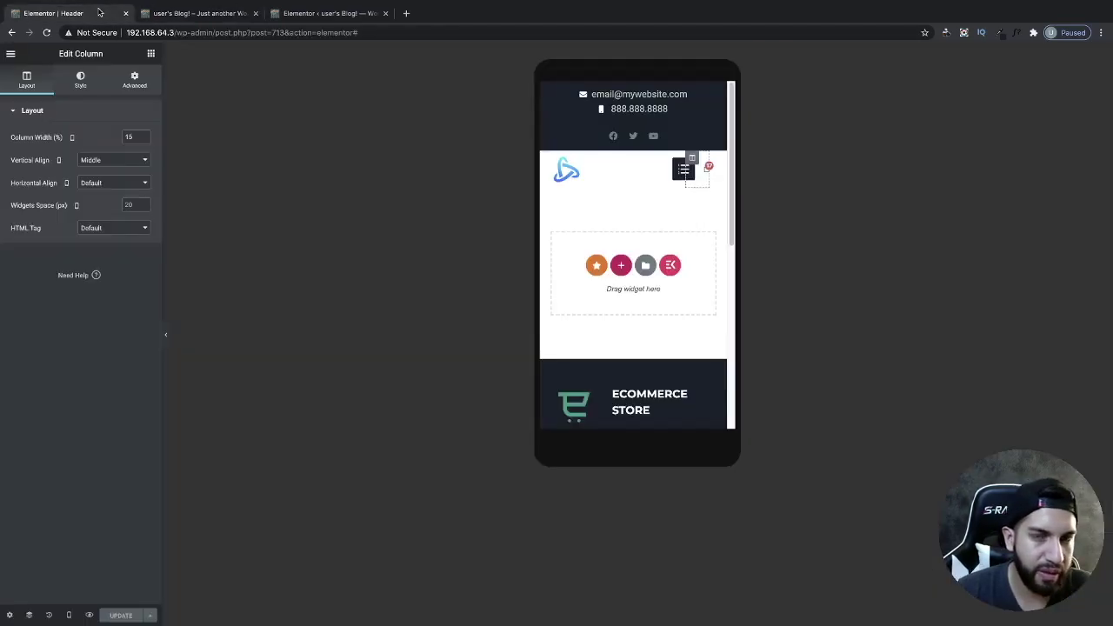
left_click(185, 13)
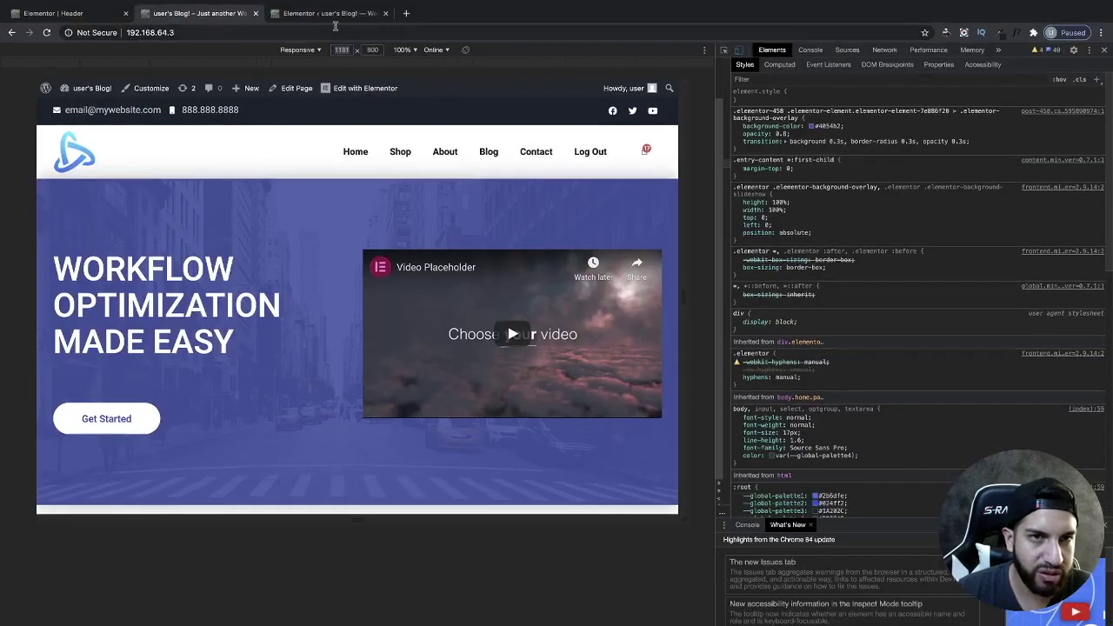
left_click(330, 14)
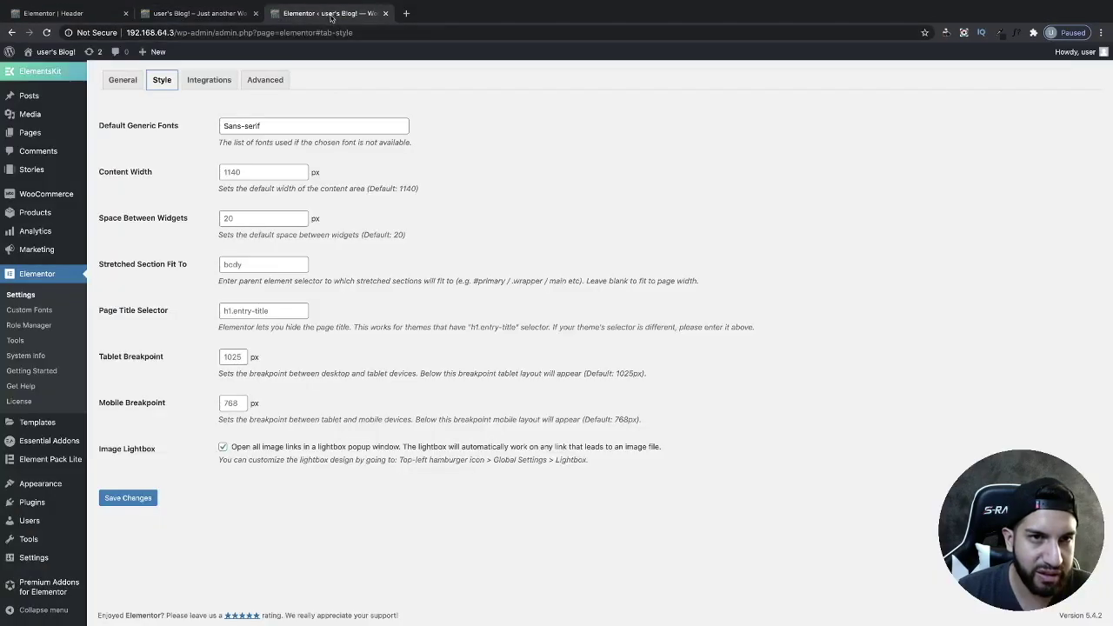
double_click(233, 358)
type("118")
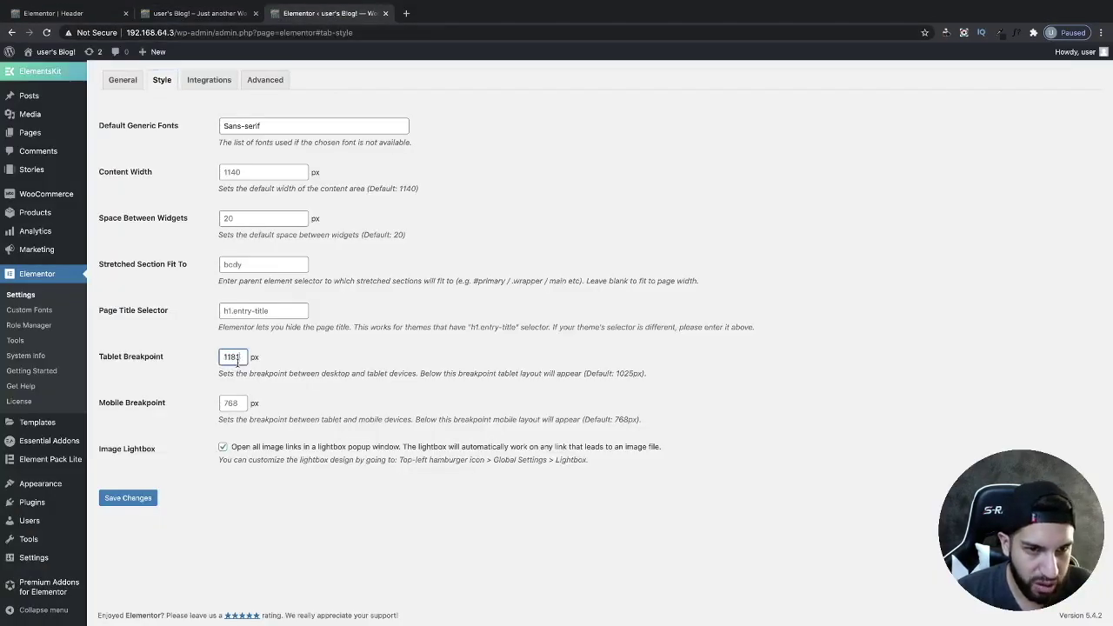
type("1")
left_click(127, 498)
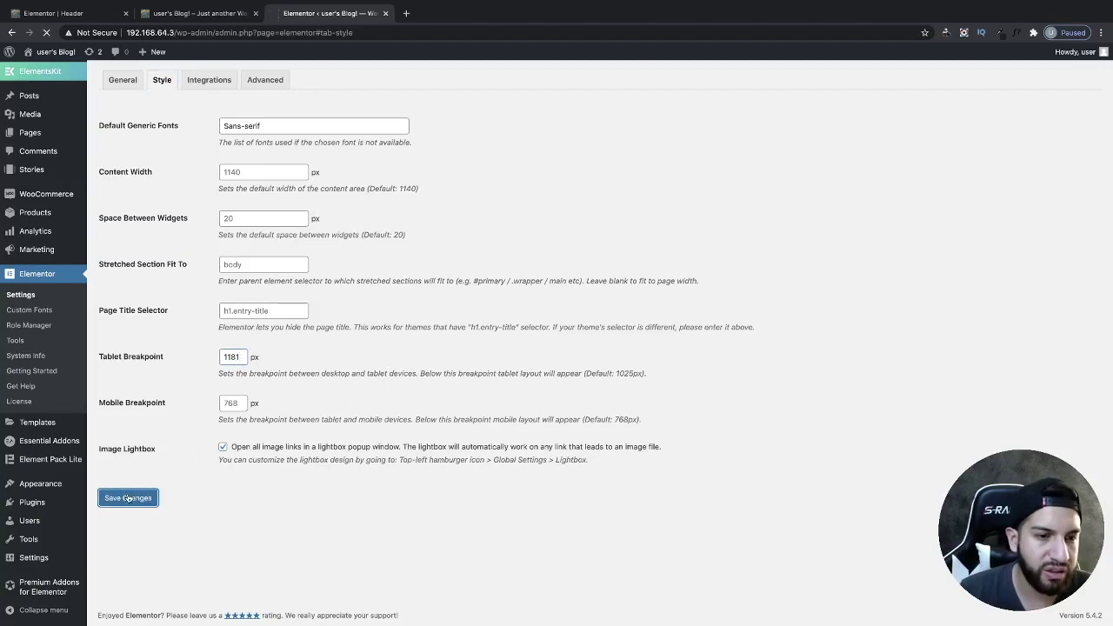
Step: Reload the Home page, test the header and mobile menu at 477 px preview width, and close the developer tools
left_click(217, 13)
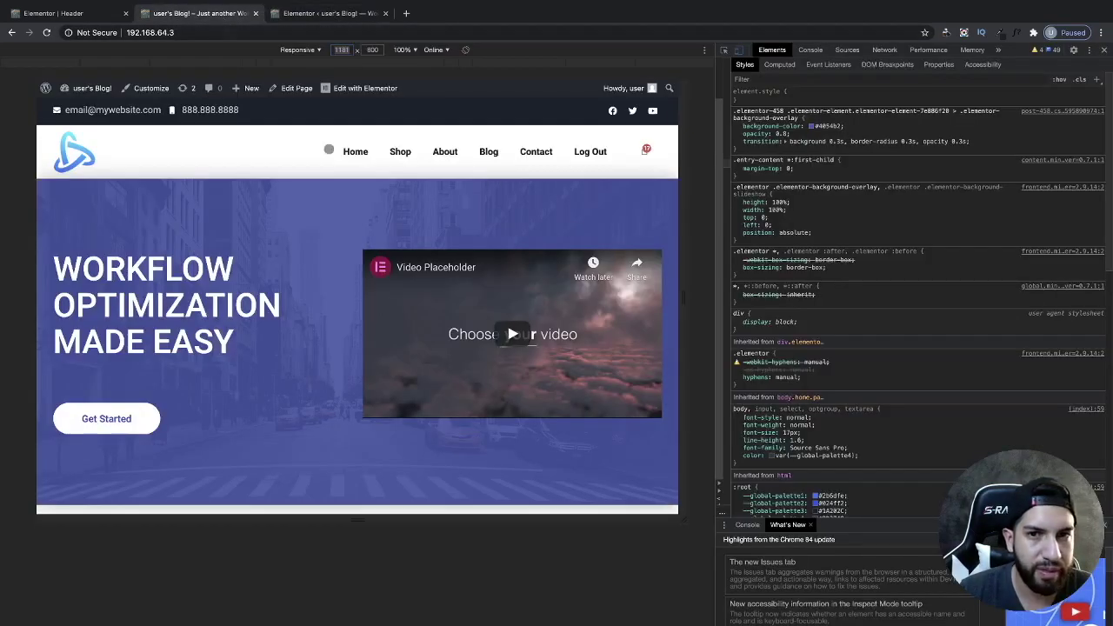
left_click(145, 33)
key("Return")
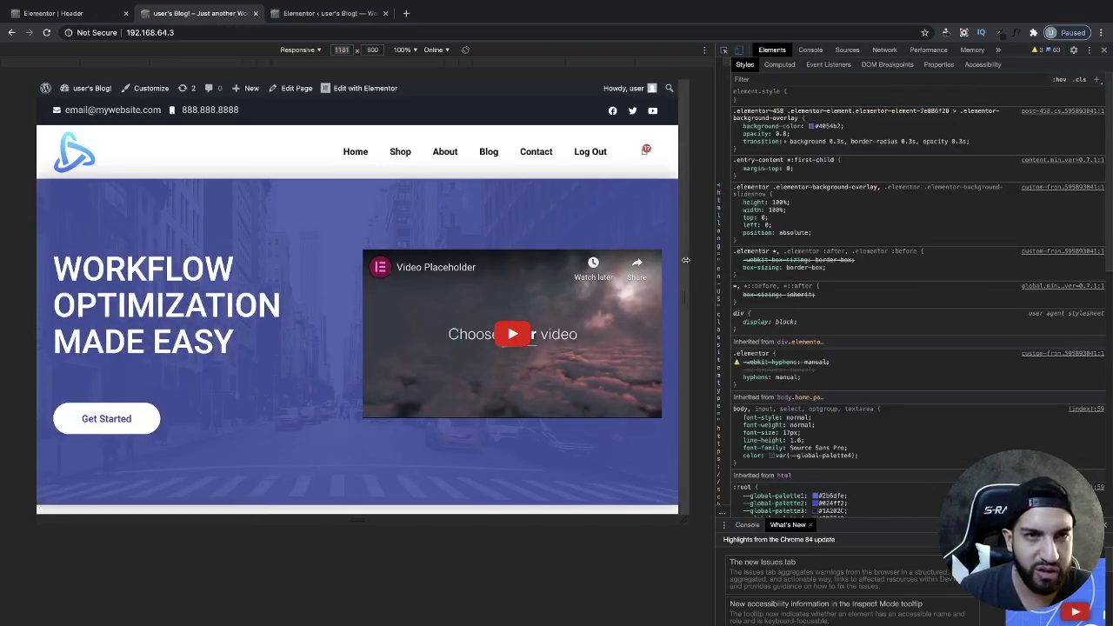
left_click_drag(685, 260, 494, 259)
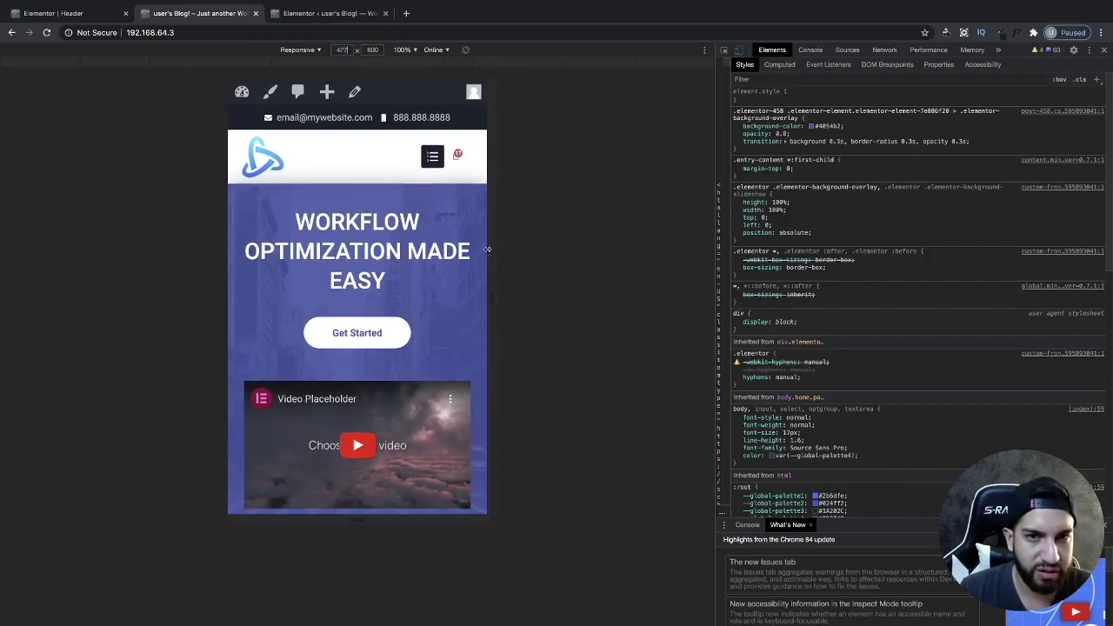
left_click(432, 157)
left_click(432, 157)
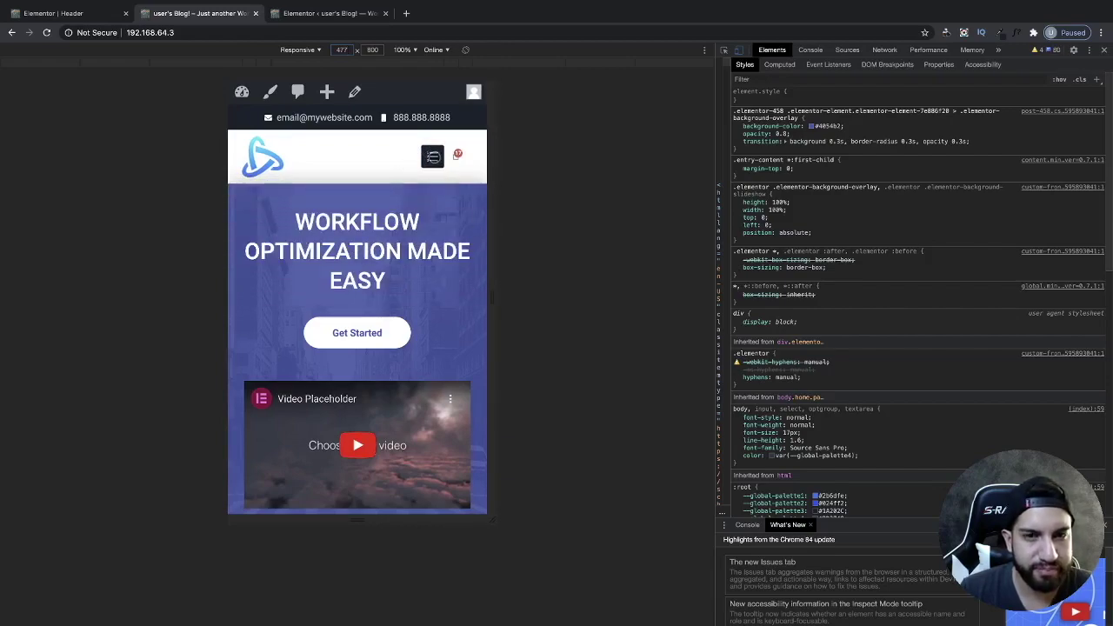
left_click(1103, 50)
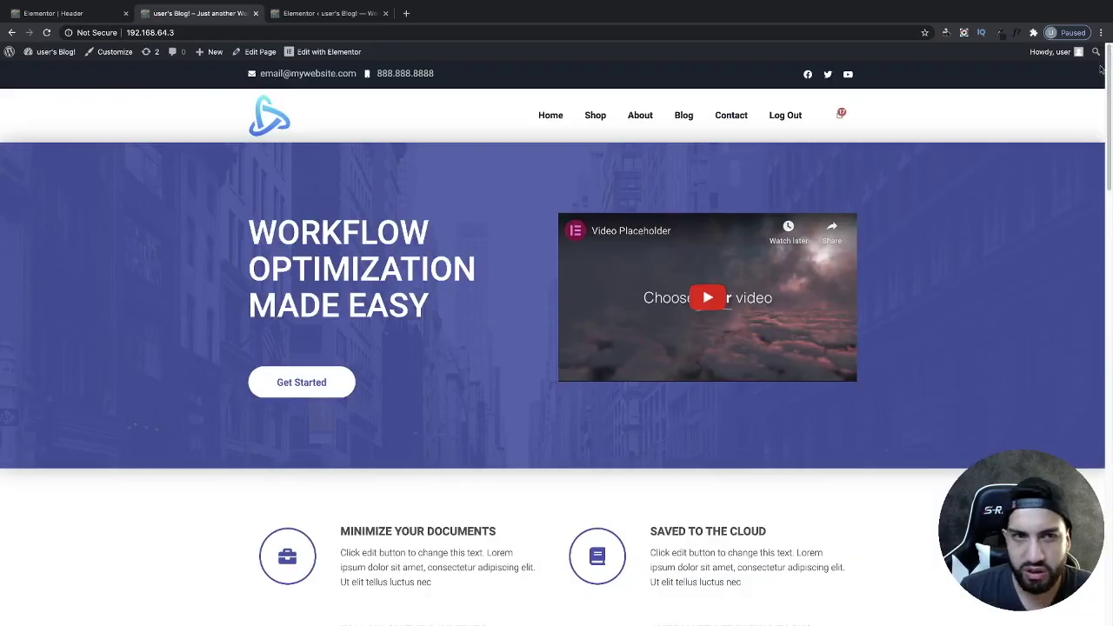
Step: Return to the Elementor header editor, switch it to desktop preview, and open the Menu Cart widget's settings
left_click(84, 11)
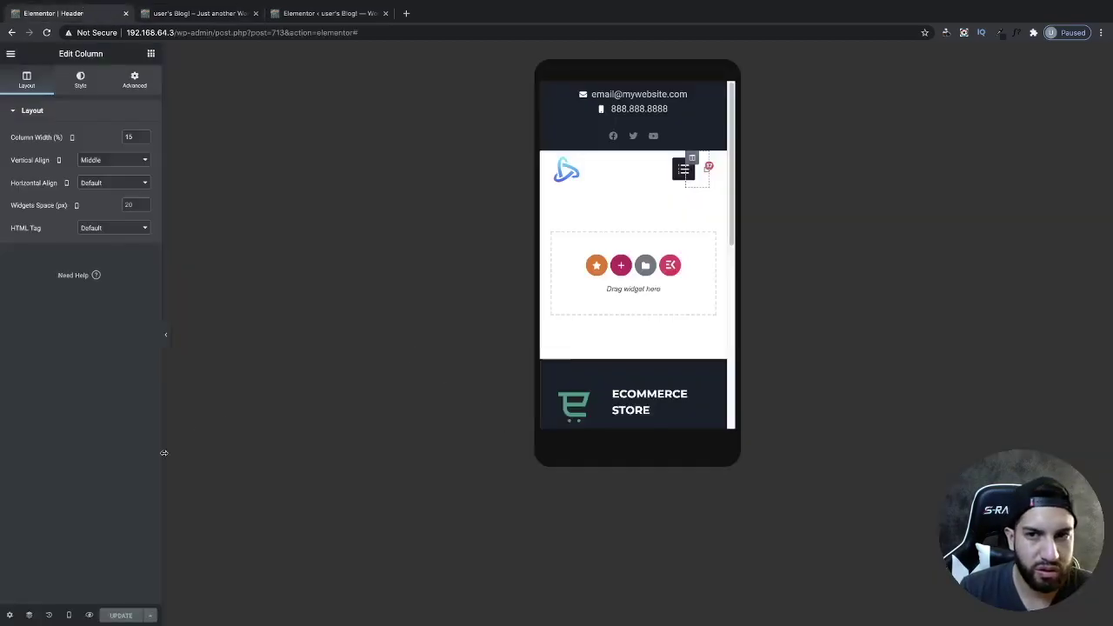
left_click(69, 615)
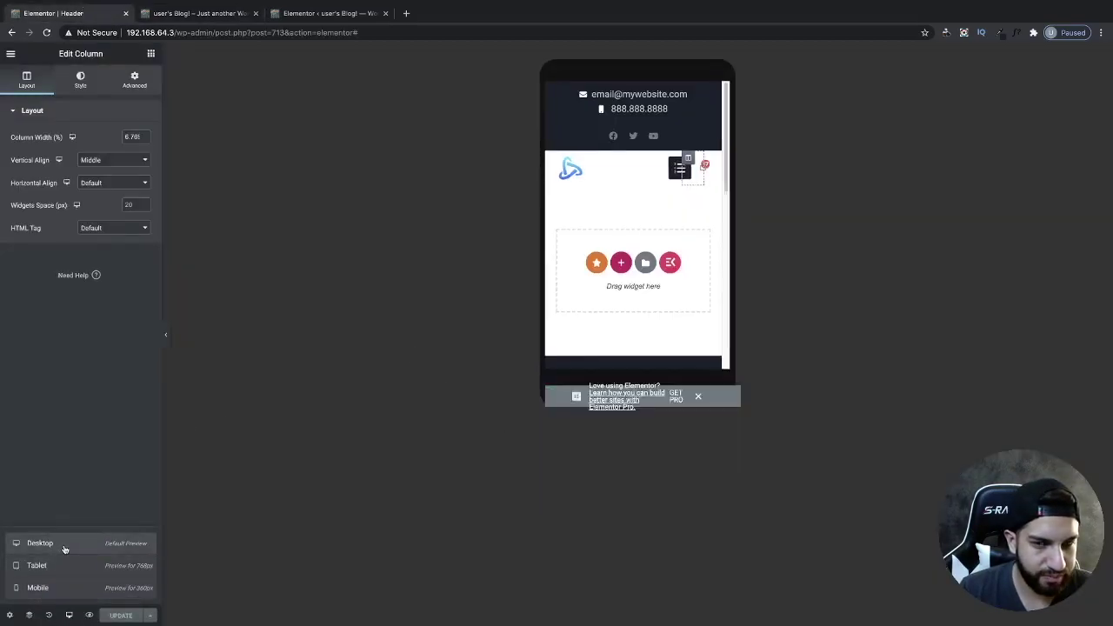
left_click(64, 544)
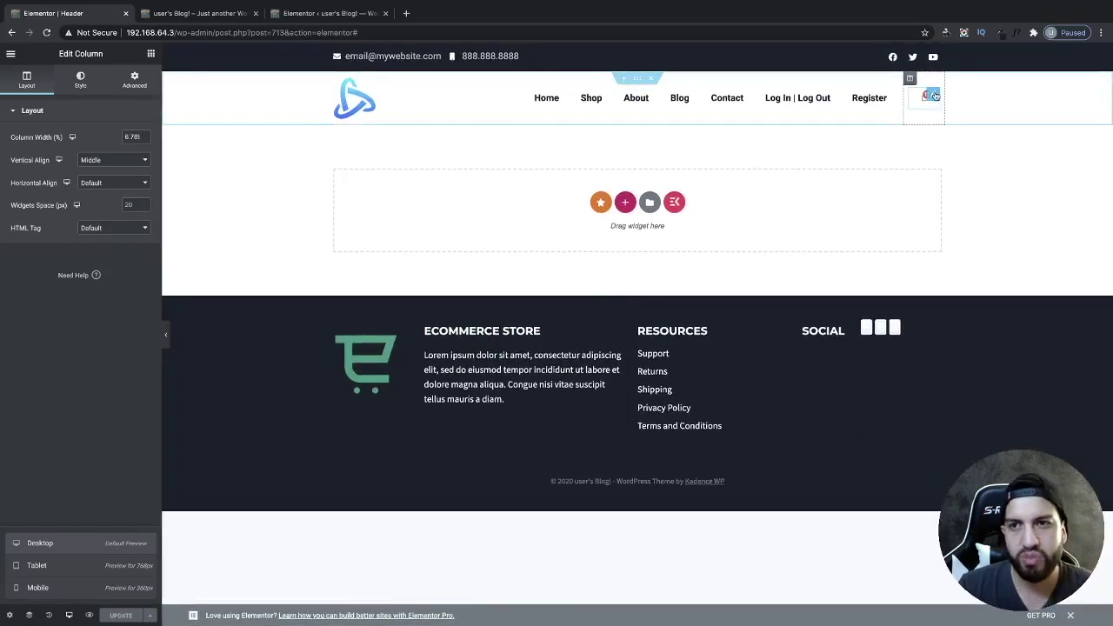
left_click(905, 103)
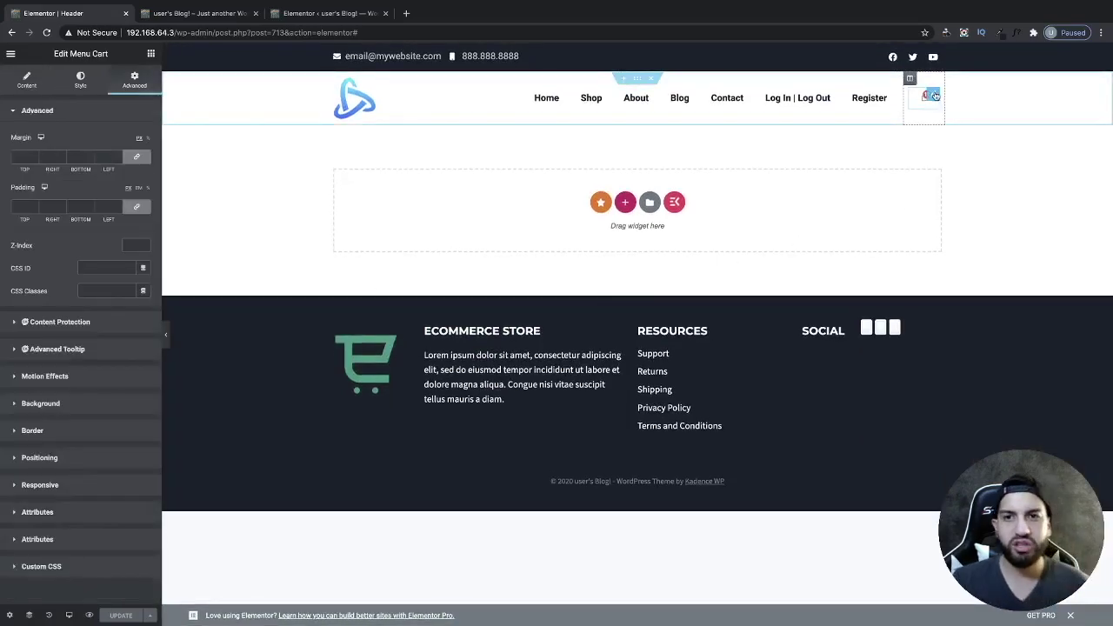
Step: Go back to the live Home page and examine the finished header and the hero section beneath it at full desktop width
left_click(200, 13)
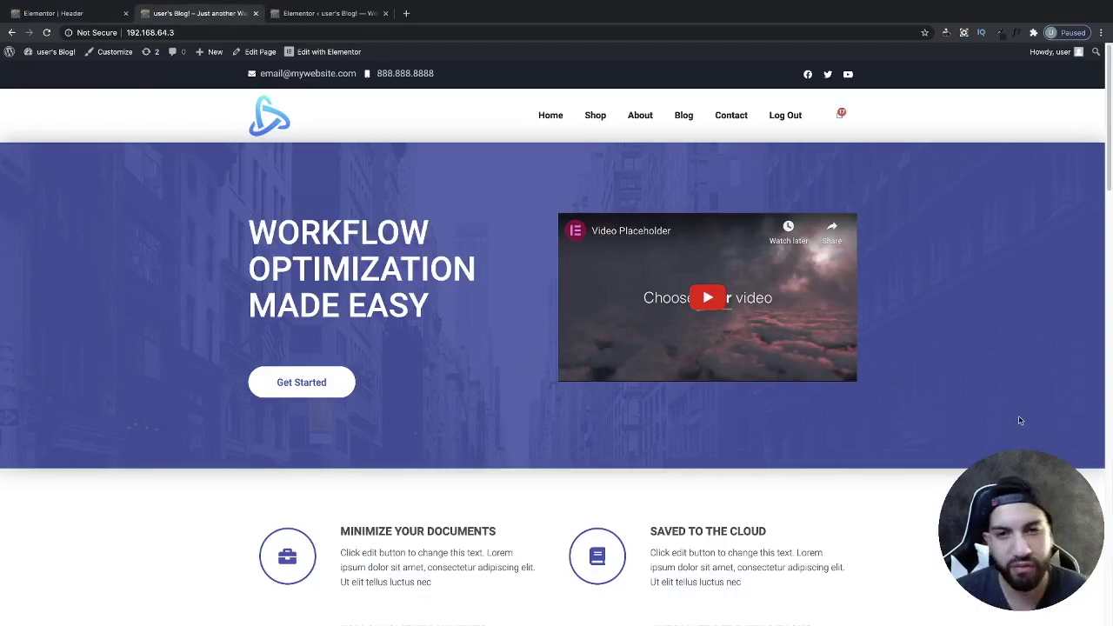
scroll(1015, 414, "down", 1)
scroll(1014, 413, "up", 1)
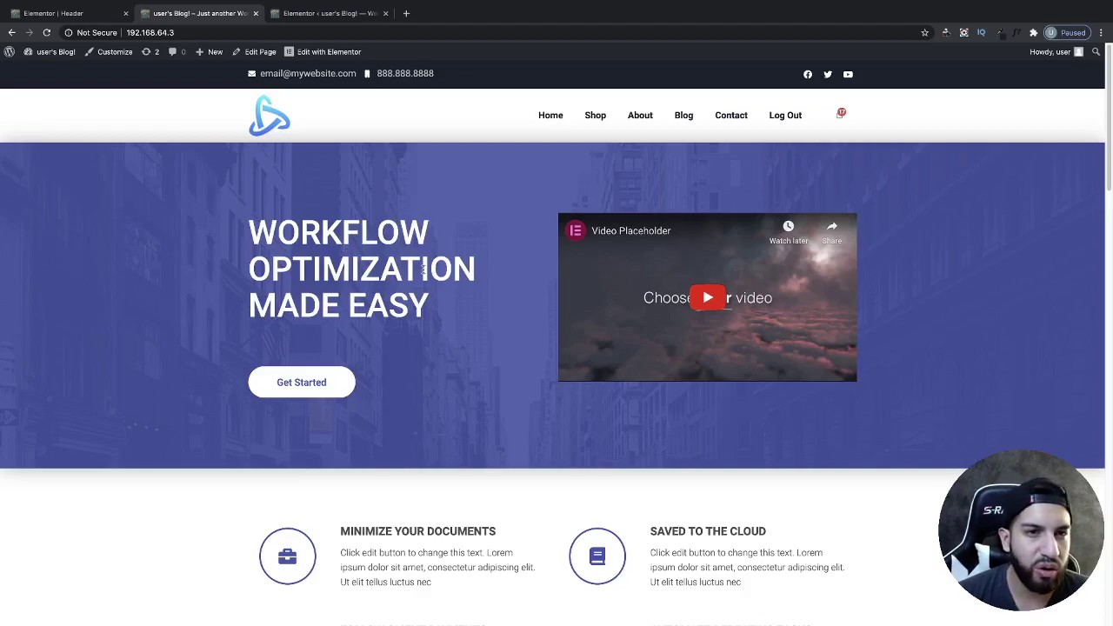
scroll(424, 270, "down", 1)
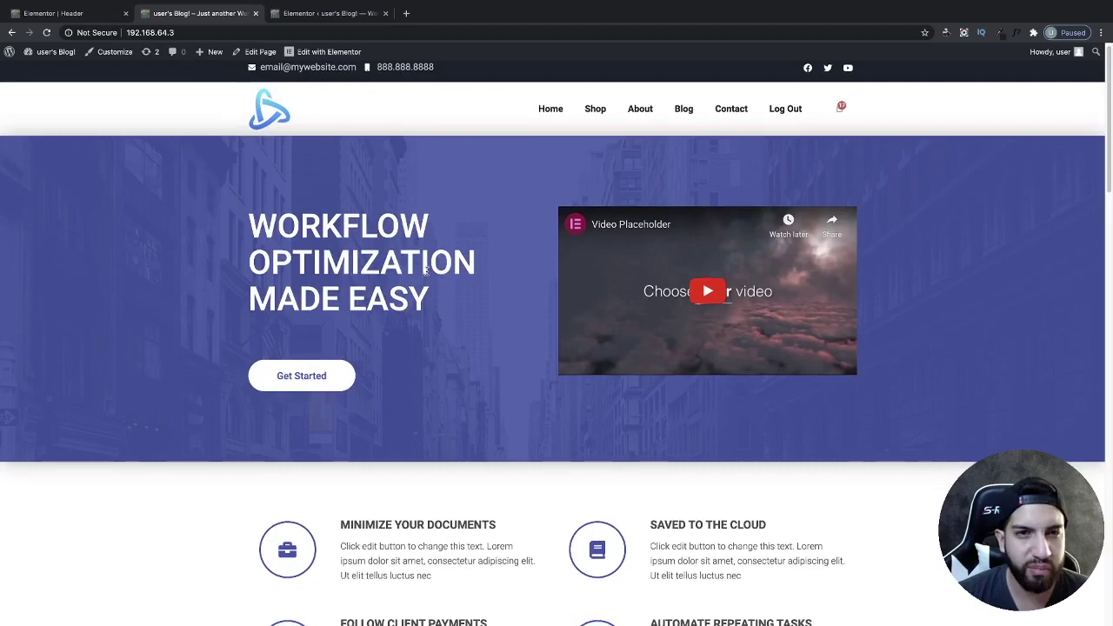
scroll(426, 270, "down", 2)
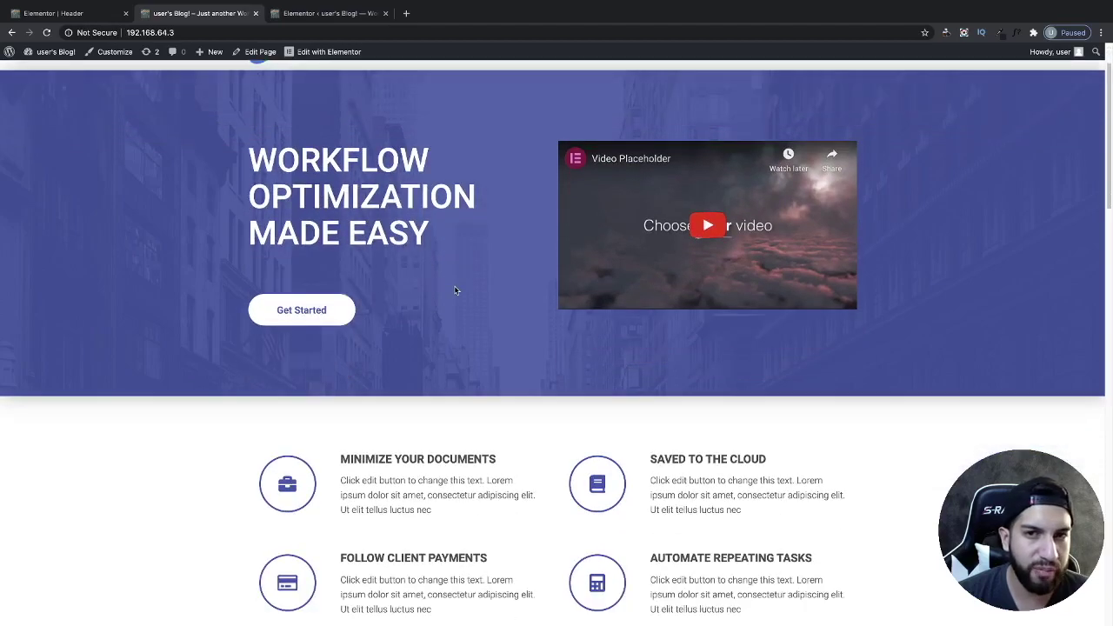
scroll(454, 289, "up", 2)
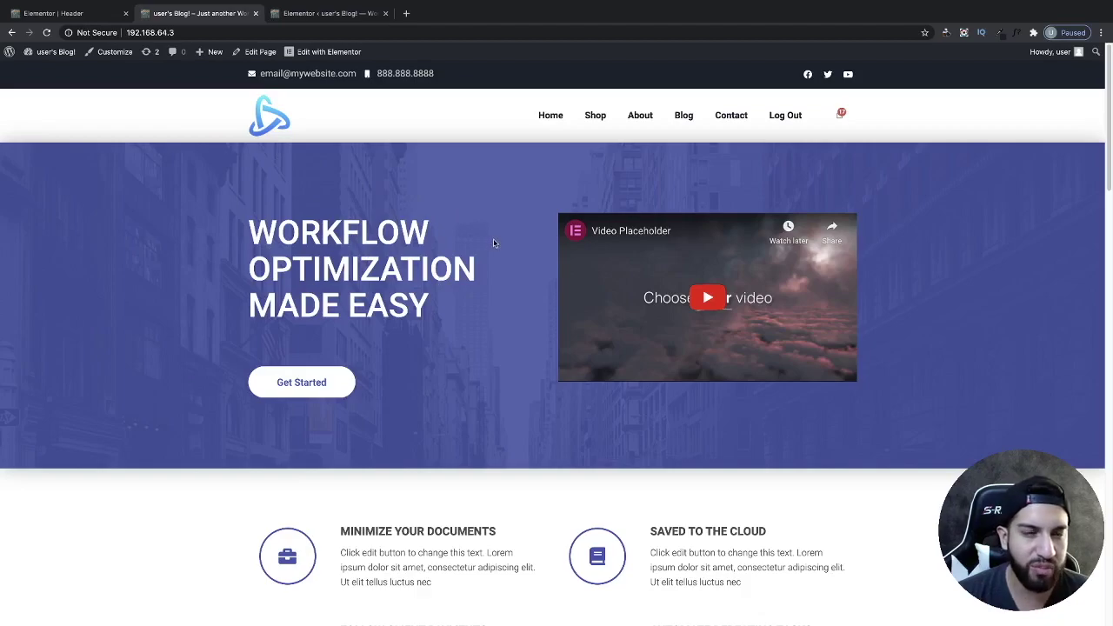
scroll(493, 242, "down", 2)
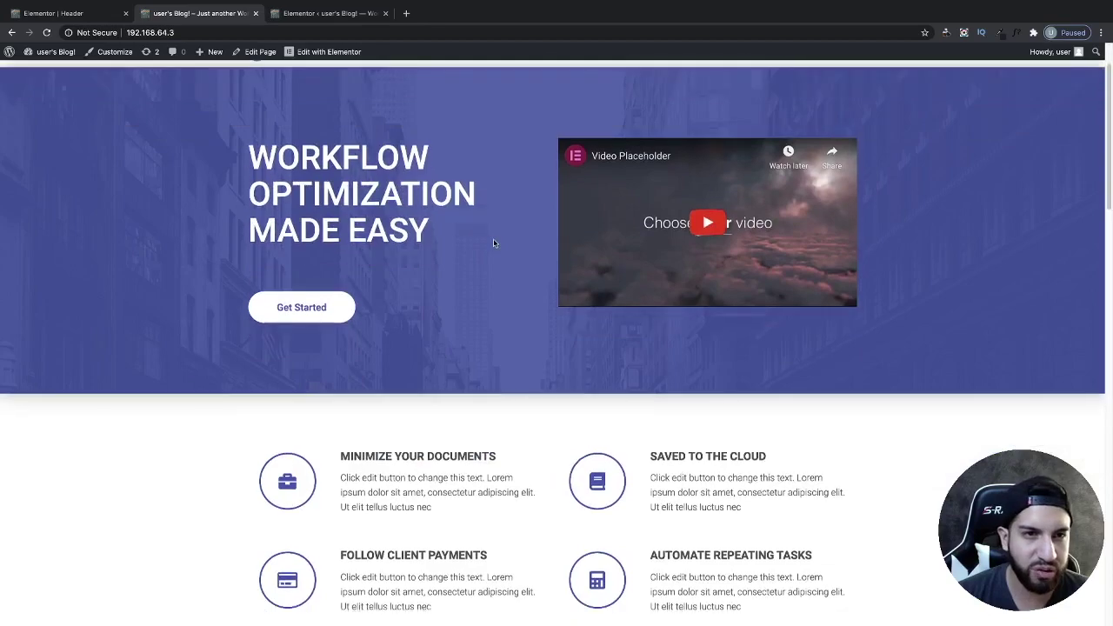
scroll(493, 243, "up", 2)
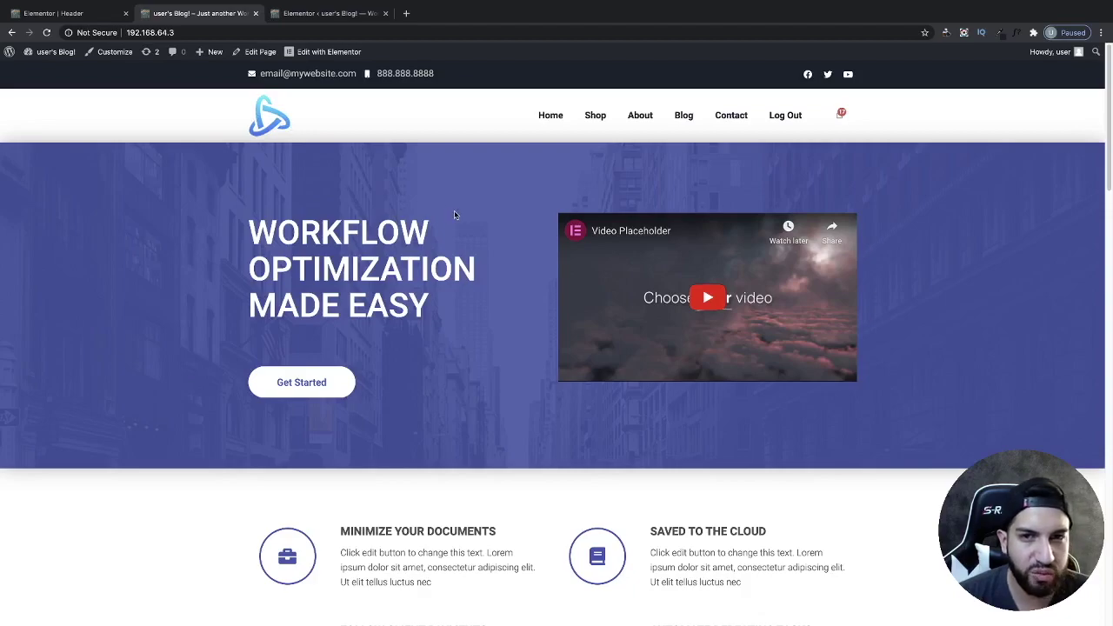
scroll(454, 210, "down", 2)
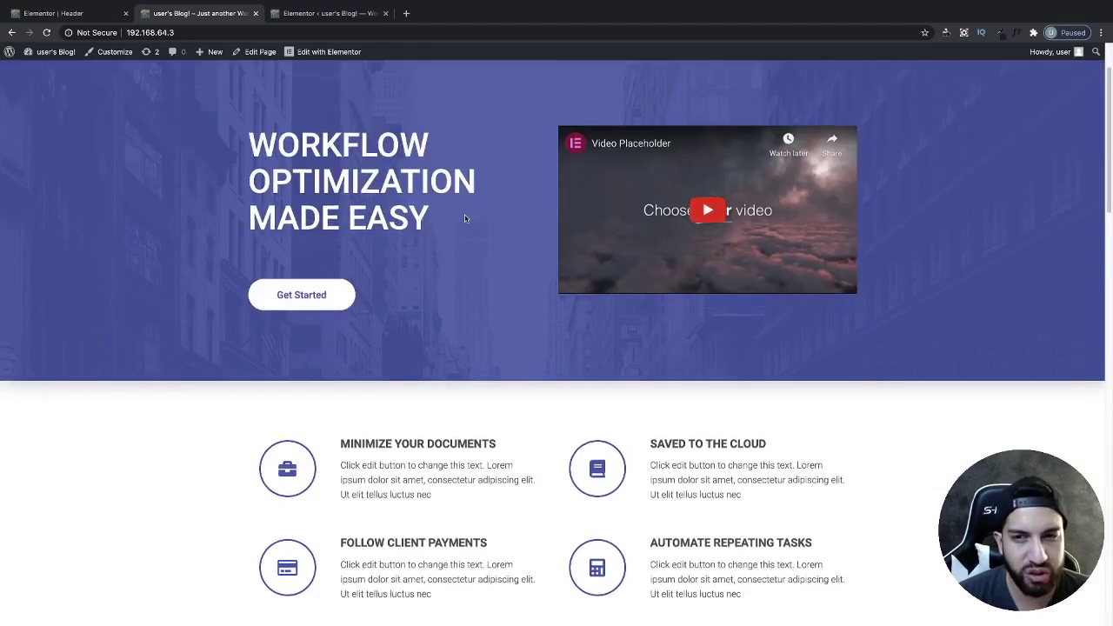
scroll(465, 218, "up", 2)
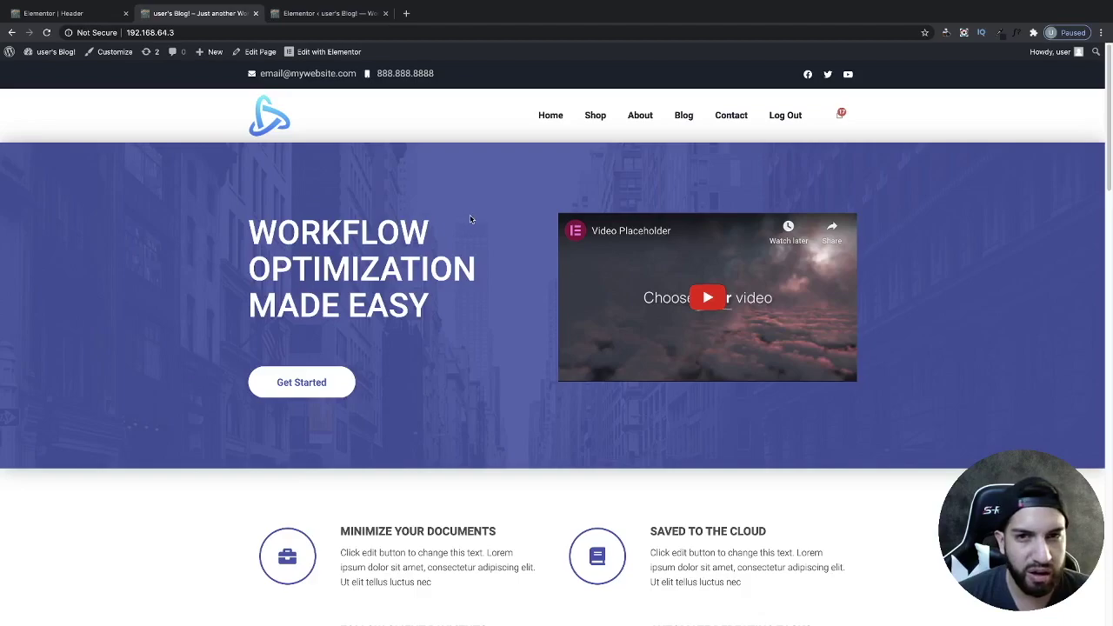